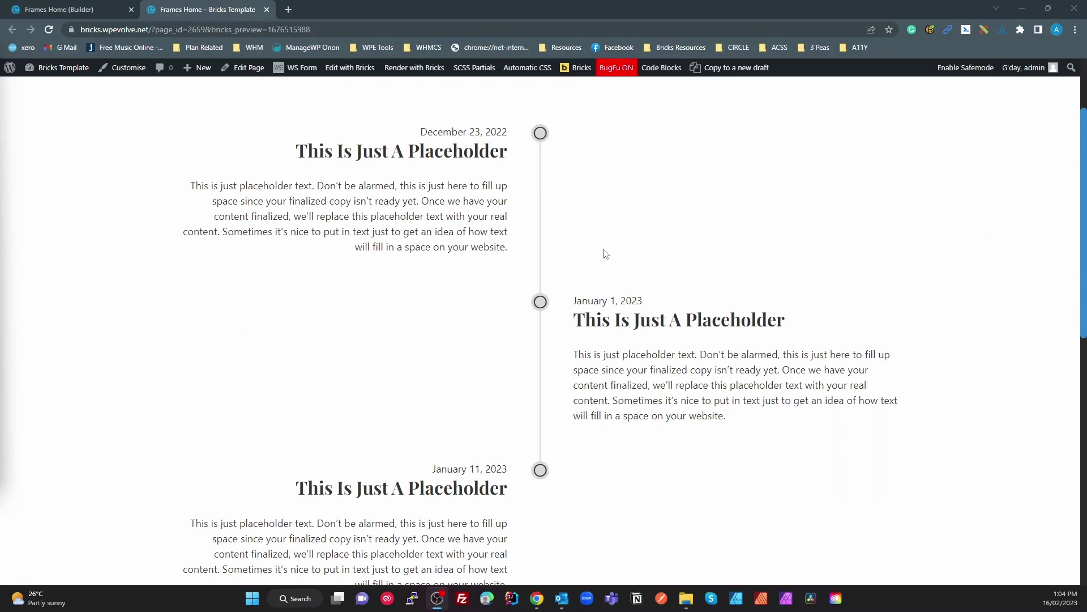
Examine the front-end timeline page, checking the alternating date, heading and text blocks along the centre line.
{"action": "scroll", "coordinate": [605, 254], "scroll_direction": "up", "scroll_amount": 1}
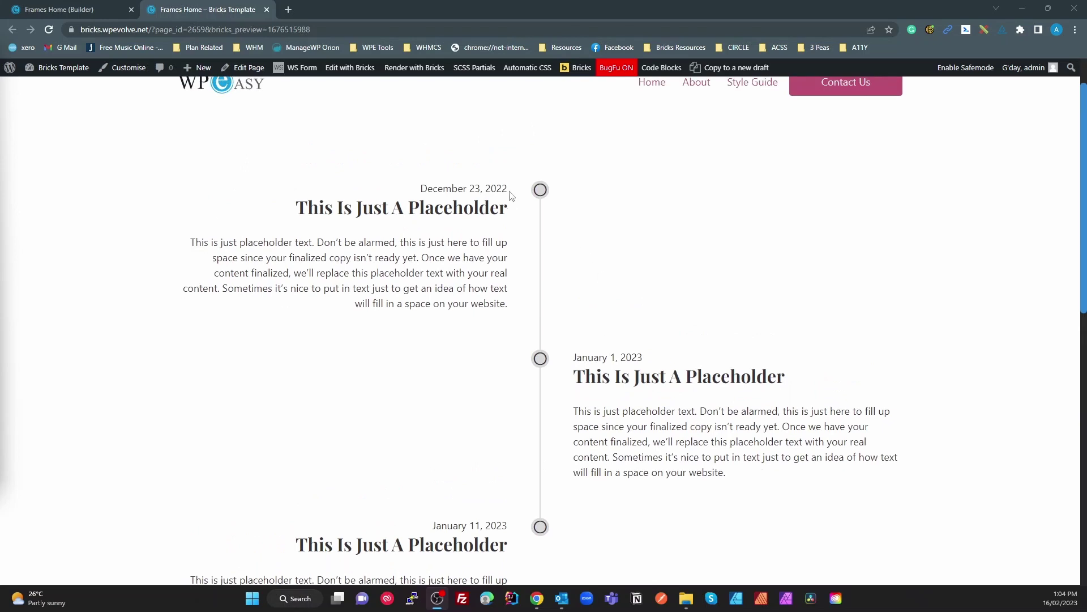
{"action": "left_click_drag", "start_coordinate": [509, 306], "coordinate": [420, 280]}
{"action": "left_click", "coordinate": [383, 269]}
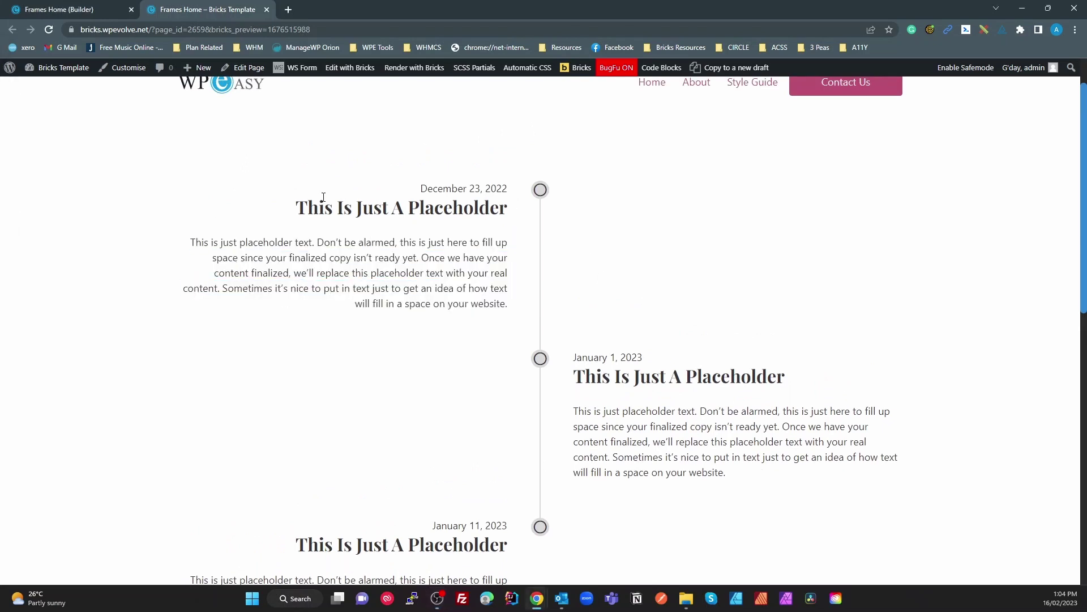
{"action": "left_click_drag", "start_coordinate": [324, 197], "coordinate": [472, 299]}
{"action": "left_click", "coordinate": [615, 413]}
{"action": "left_click_drag", "start_coordinate": [606, 398], "coordinate": [802, 481]}
{"action": "left_click", "coordinate": [560, 225]}
{"action": "scroll", "coordinate": [558, 393], "scroll_direction": "down", "scroll_amount": 3}
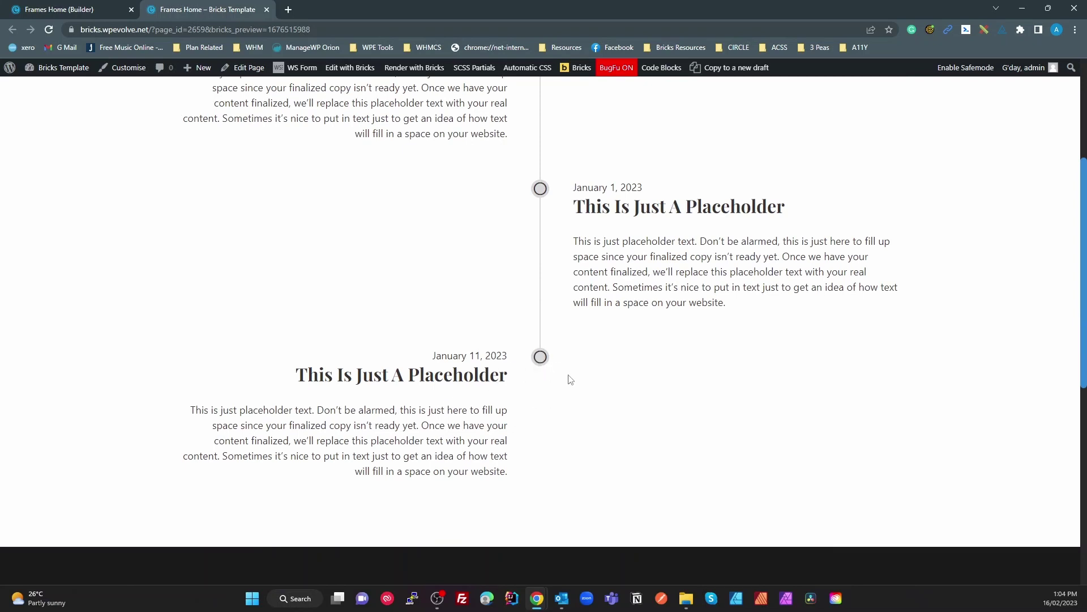
{"action": "scroll", "coordinate": [569, 377], "scroll_direction": "up", "scroll_amount": 4}
{"action": "scroll", "coordinate": [569, 379], "scroll_direction": "down", "scroll_amount": 2}
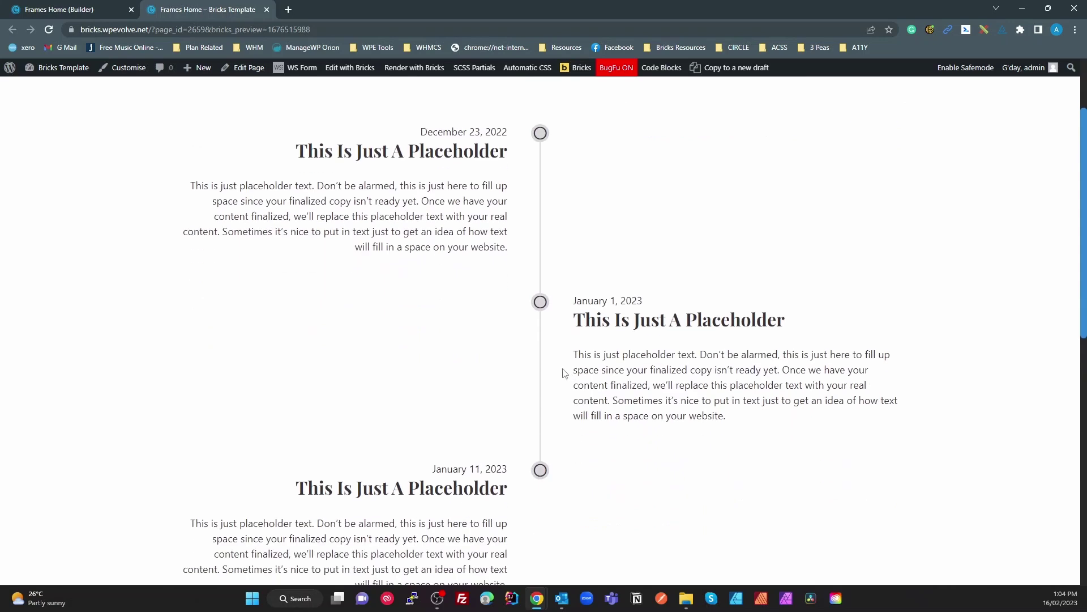
Open the browser developer tools and show the grid overlay for the first fr-timeline-alpha__list-item.
{"action": "key", "text": "ctrl+shift+j"}
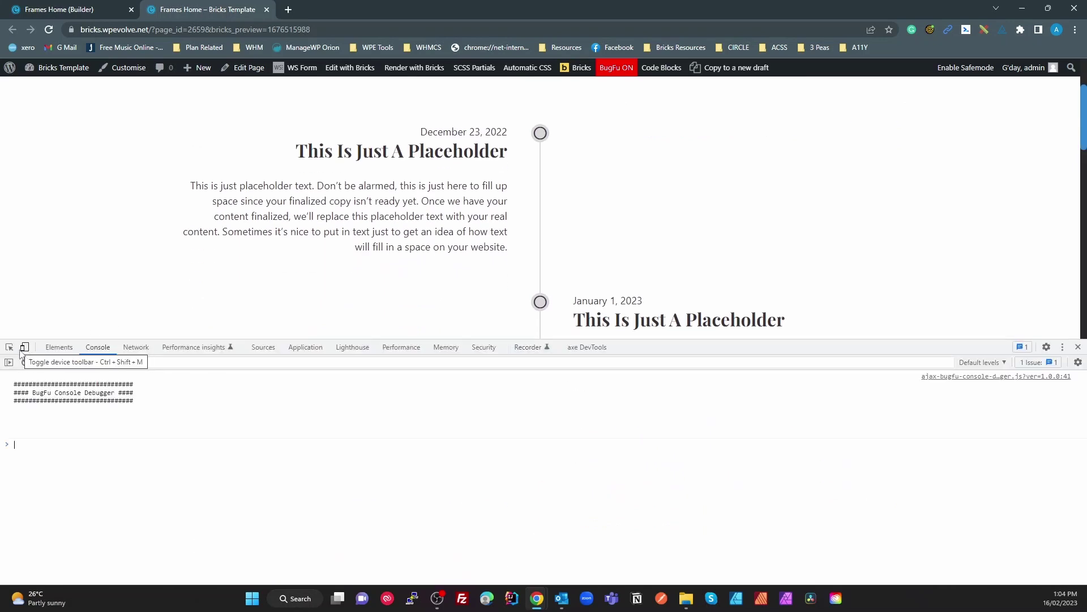
{"action": "left_click", "coordinate": [59, 346]}
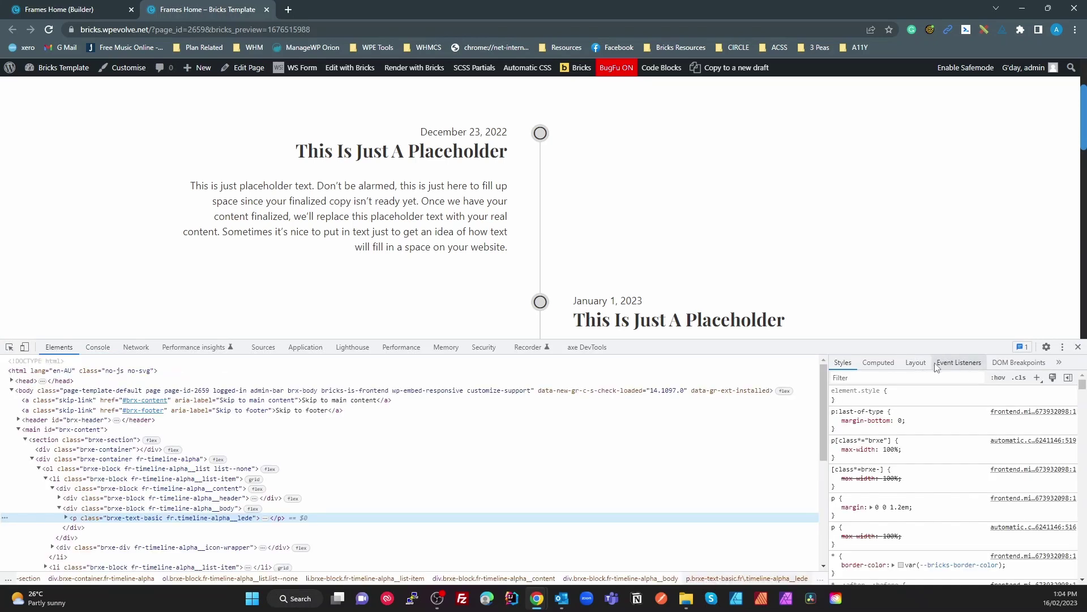
{"action": "left_click", "coordinate": [916, 363]}
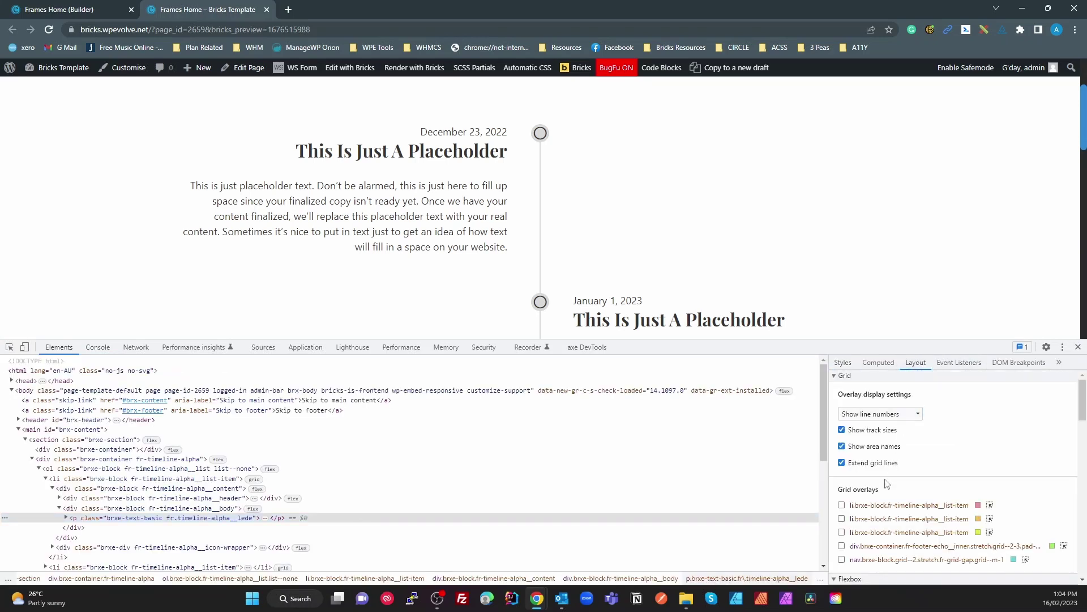
{"action": "scroll", "coordinate": [886, 484], "scroll_direction": "down", "scroll_amount": 1}
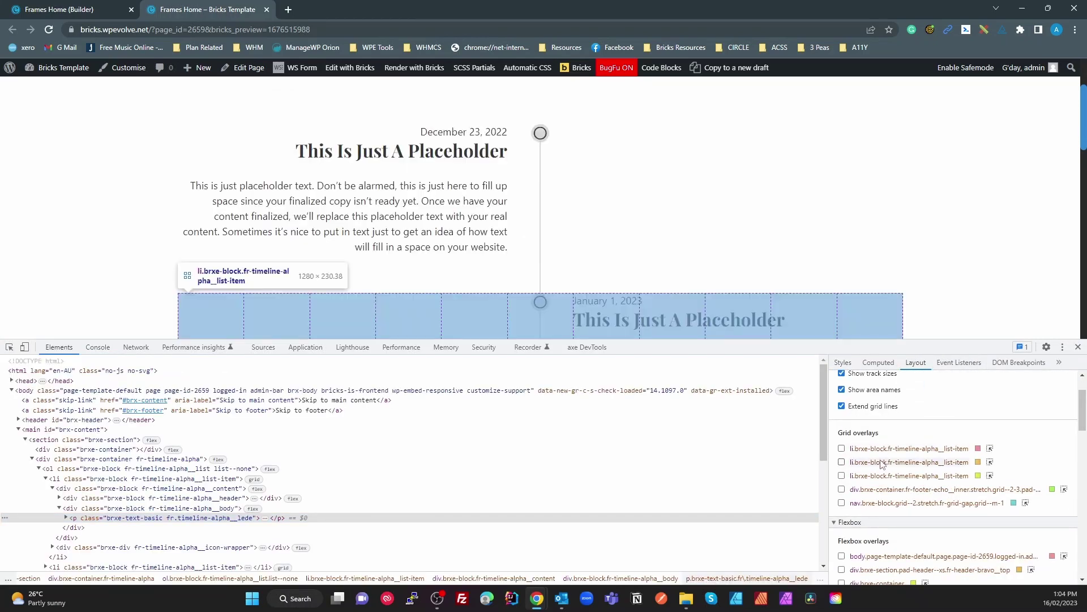
{"action": "left_click", "coordinate": [923, 449]}
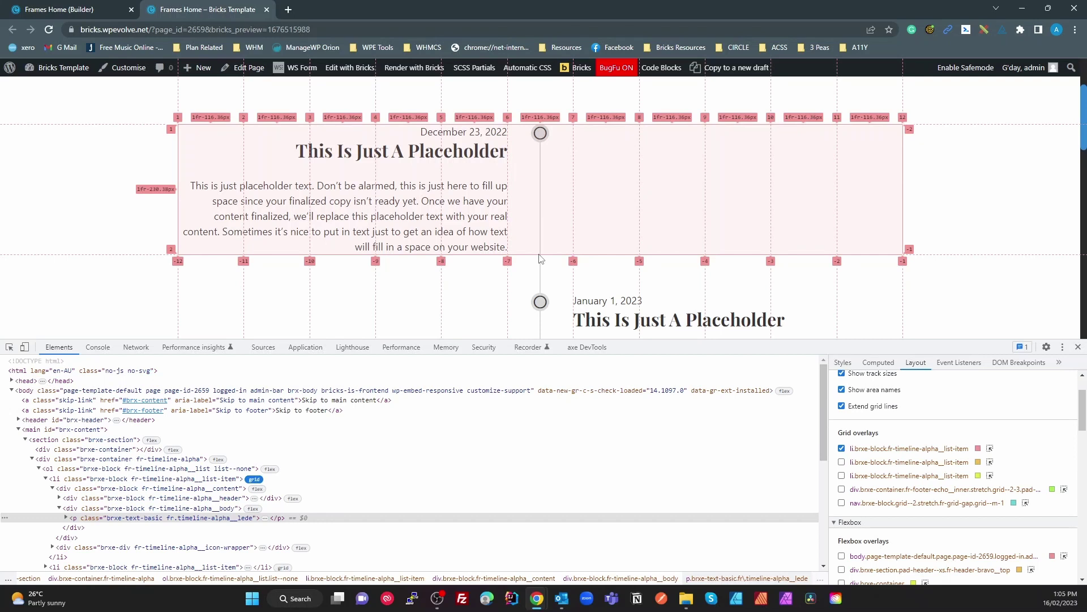
{"action": "scroll", "coordinate": [553, 307], "scroll_direction": "down", "scroll_amount": 1}
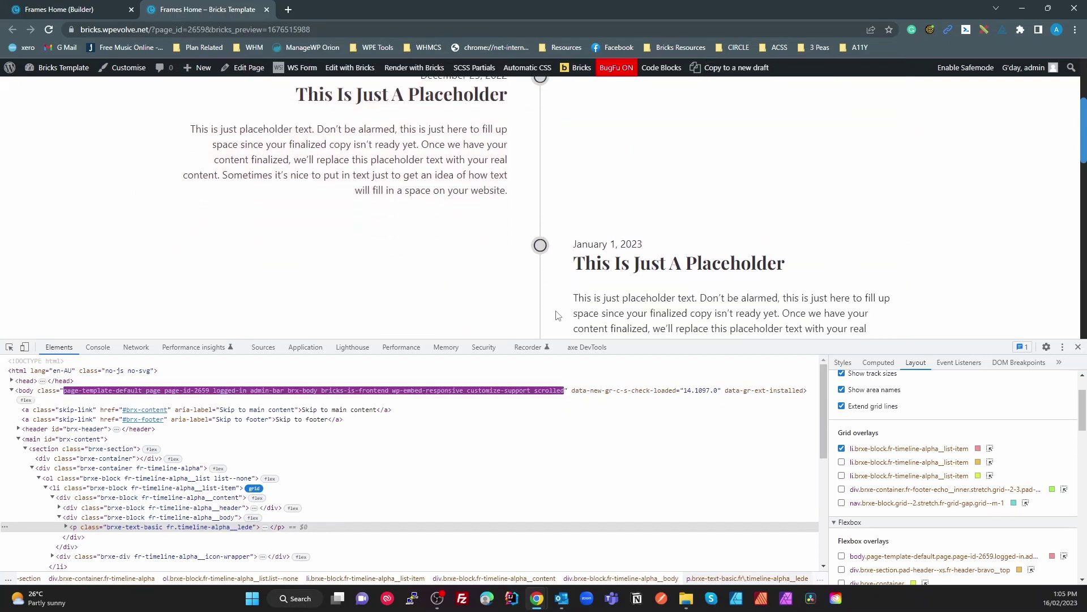
{"action": "scroll", "coordinate": [557, 309], "scroll_direction": "up", "scroll_amount": 2}
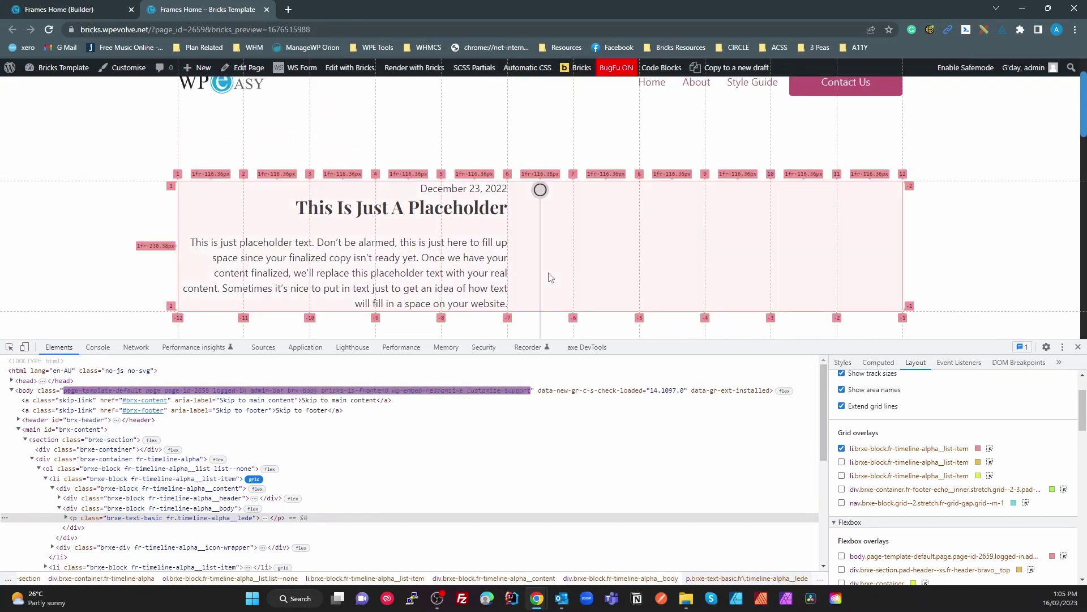
{"action": "scroll", "coordinate": [546, 272], "scroll_direction": "down", "scroll_amount": 1}
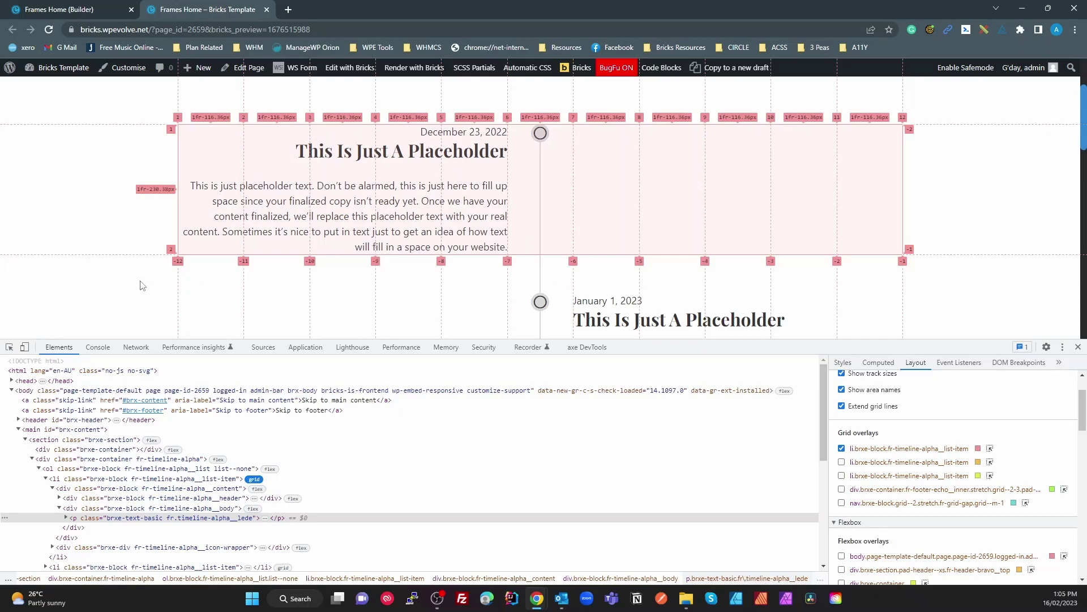
Inspect the timeline's connecting line, the ordered list and the first list item's nested structure in the page markup.
{"action": "left_click", "coordinate": [9, 347]}
{"action": "left_click", "coordinate": [538, 150]}
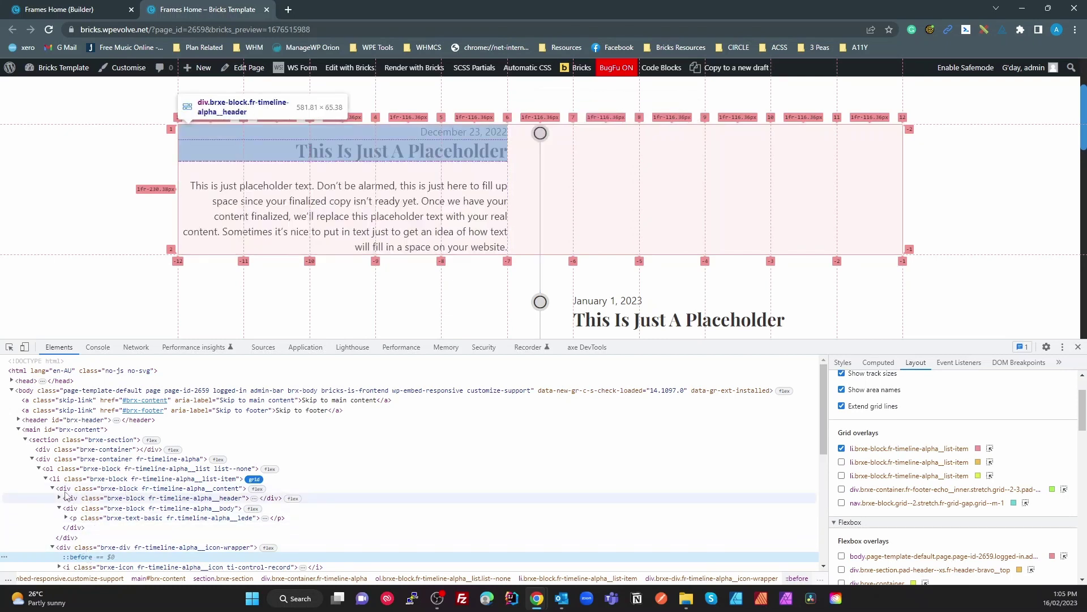
{"action": "left_click", "coordinate": [46, 479]}
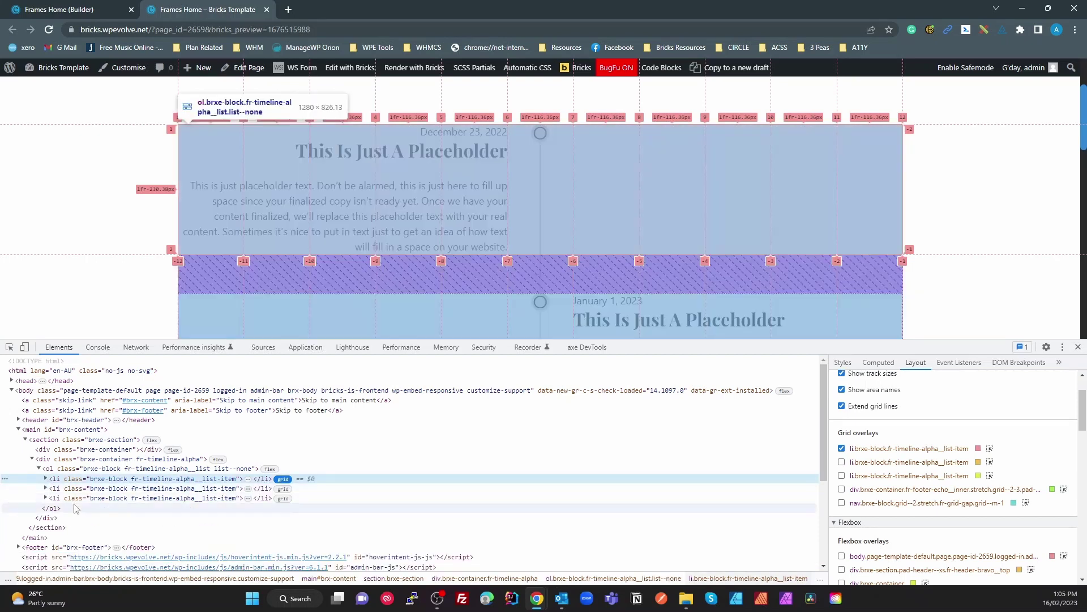
{"action": "left_click", "coordinate": [62, 468]}
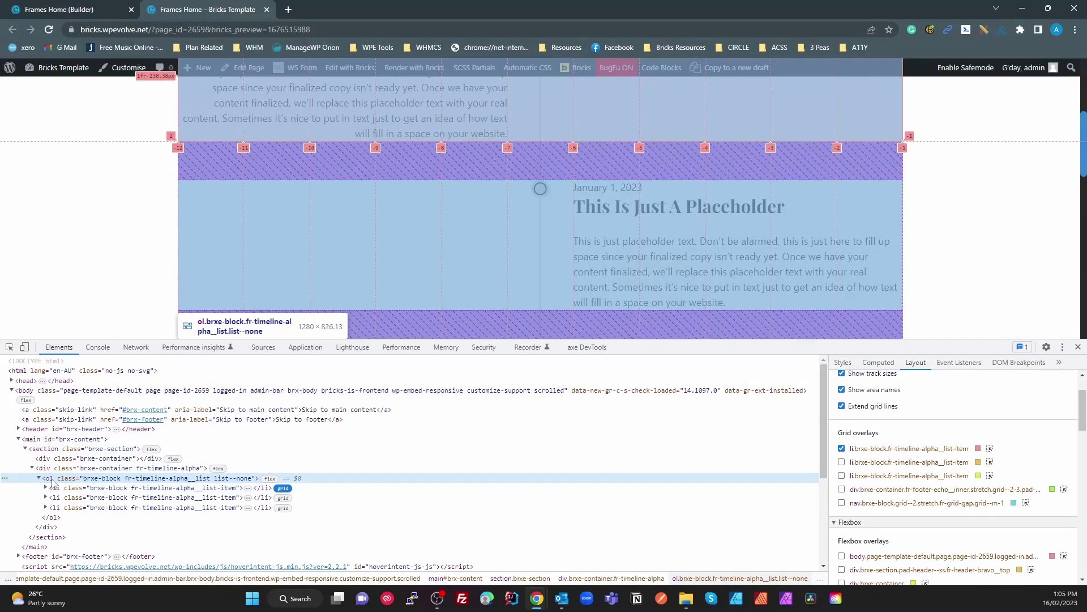
{"action": "left_click", "coordinate": [72, 488]}
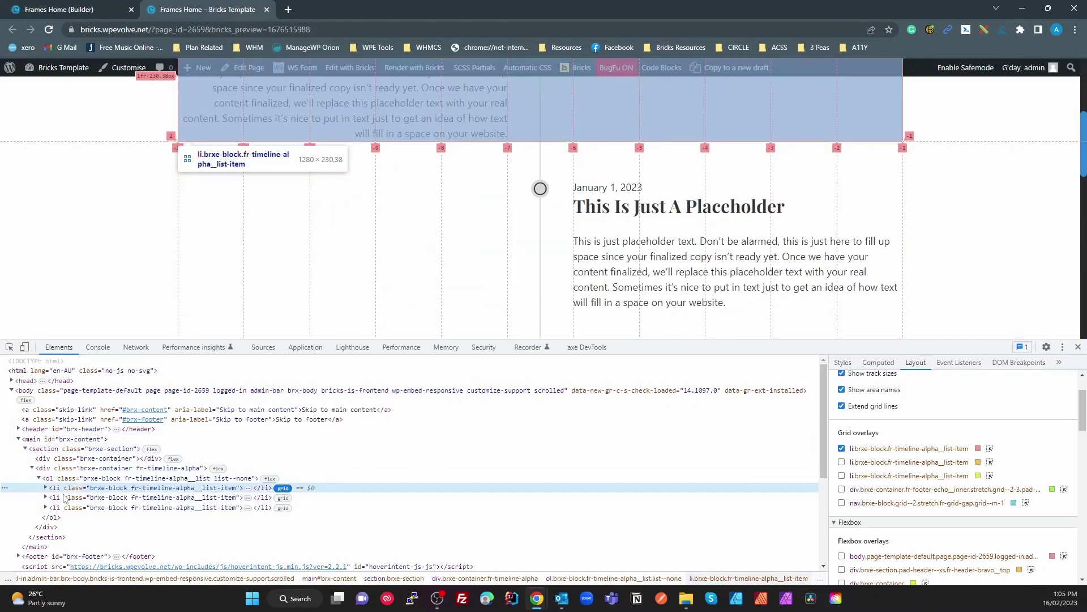
{"action": "left_click", "coordinate": [46, 488]}
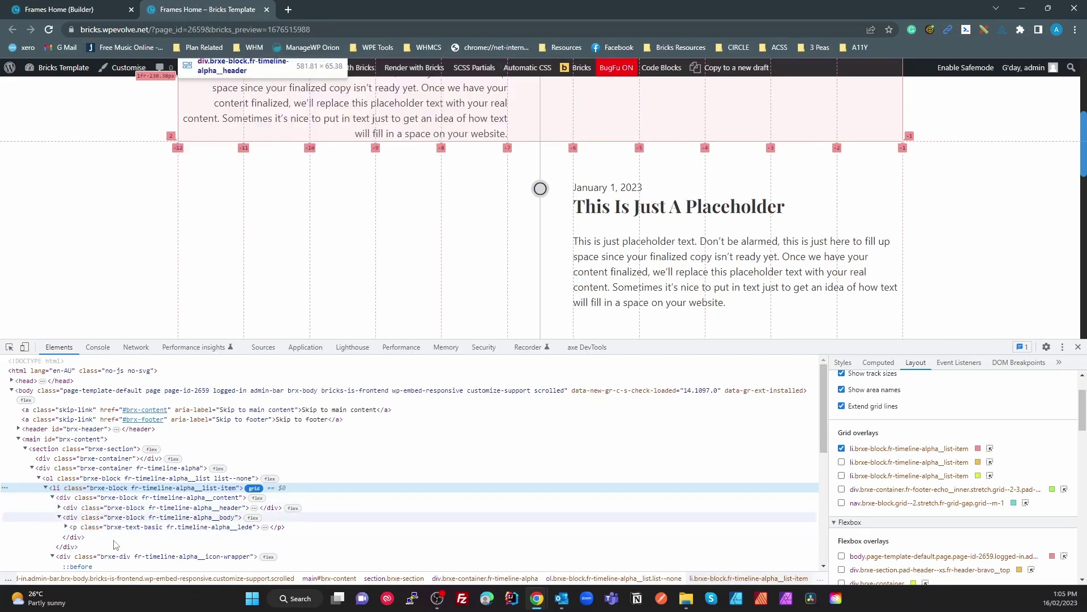
Compare the first item's fr-timeline-alpha__header and fr-timeline-alpha__body blocks in the markup, and close the developer tools.
{"action": "left_click", "coordinate": [211, 509]}
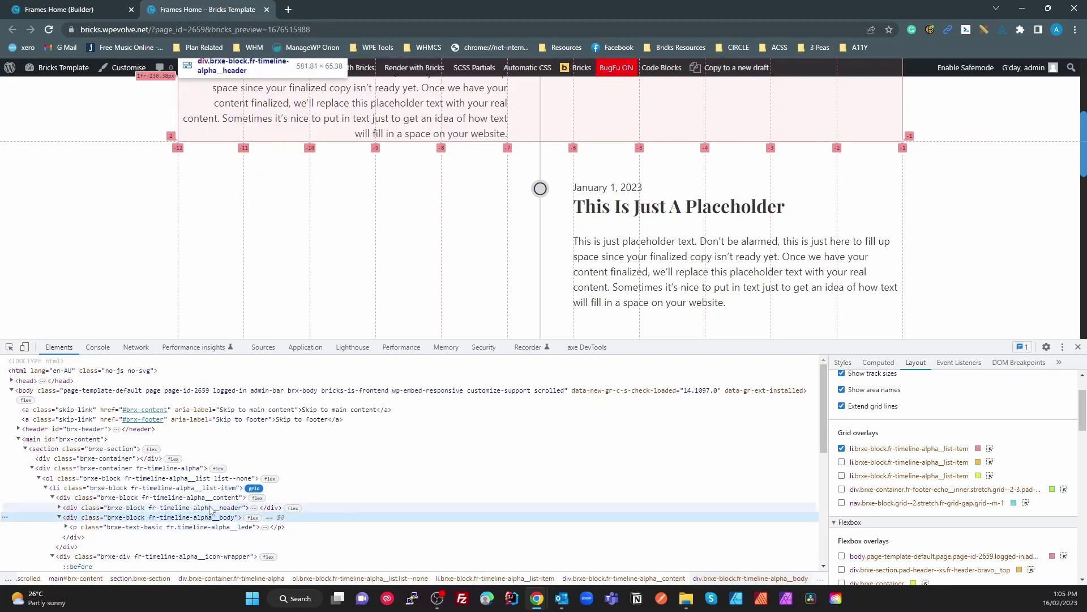
{"action": "left_click", "coordinate": [208, 518]}
{"action": "left_click", "coordinate": [209, 509]}
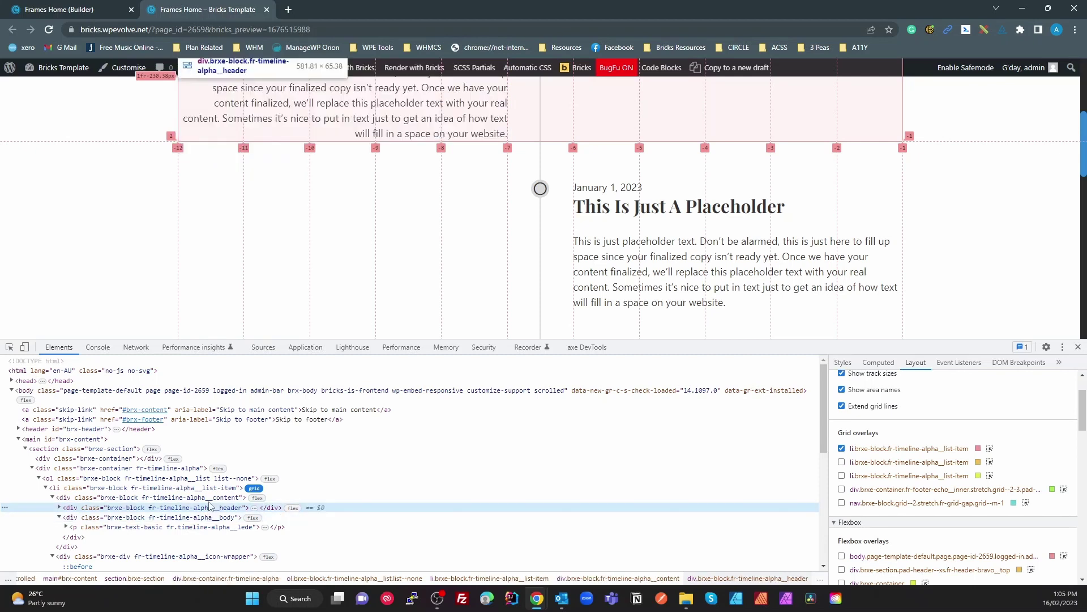
{"action": "scroll", "coordinate": [262, 236], "scroll_direction": "up", "scroll_amount": 3}
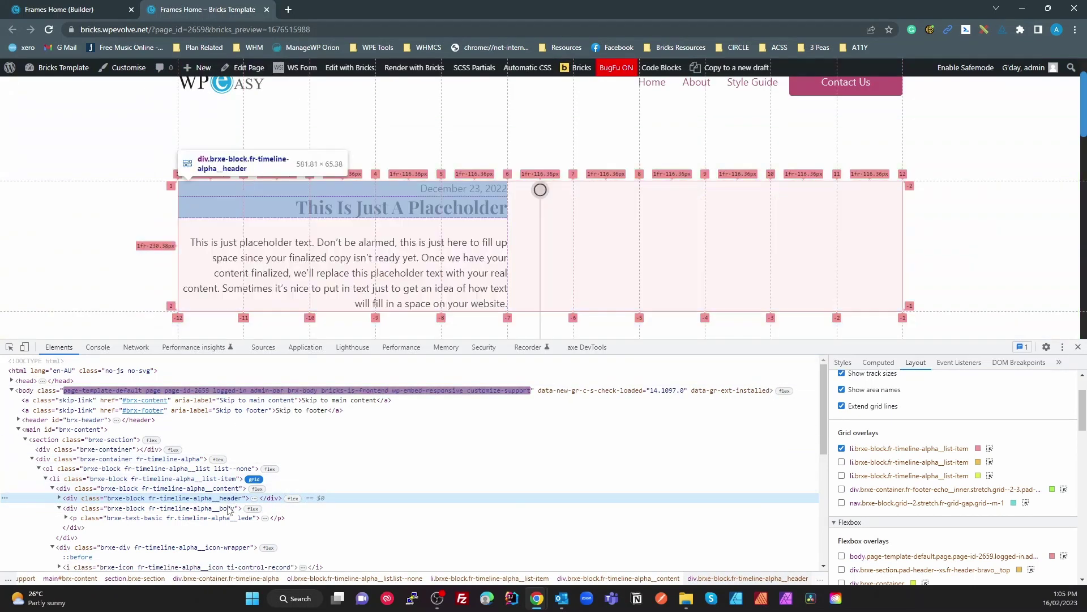
{"action": "left_click", "coordinate": [229, 509]}
{"action": "left_click", "coordinate": [225, 498]}
{"action": "left_click", "coordinate": [223, 509]}
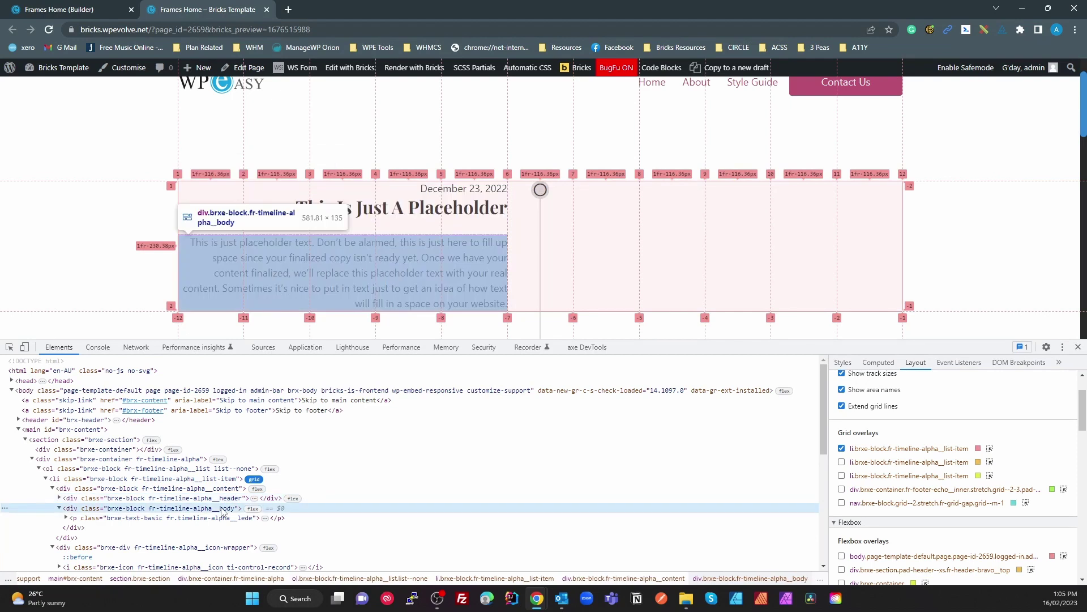
{"action": "left_click", "coordinate": [216, 498]}
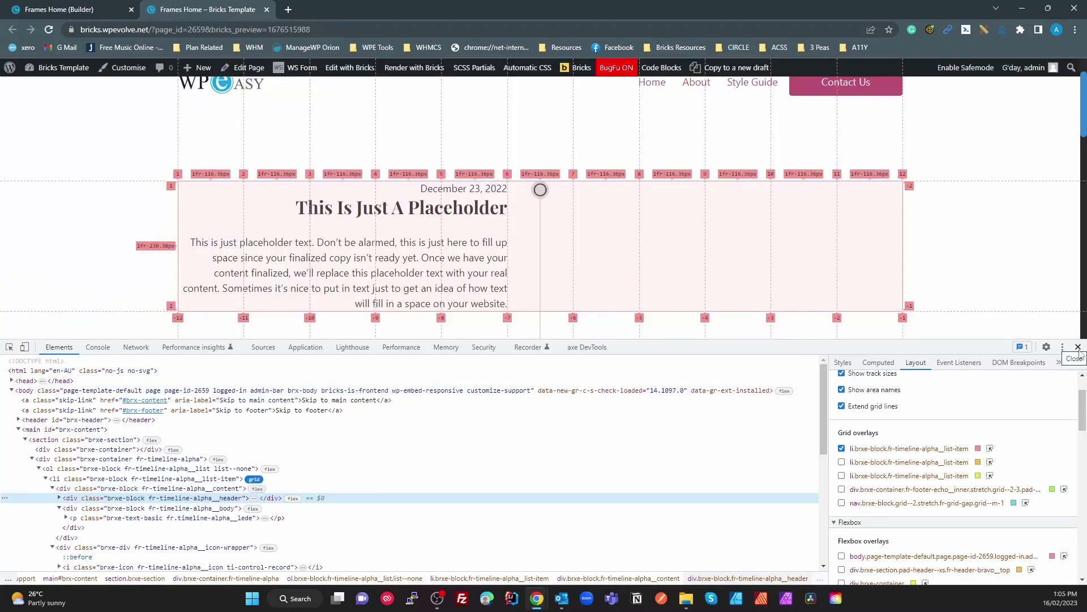
{"action": "left_click", "coordinate": [1078, 347]}
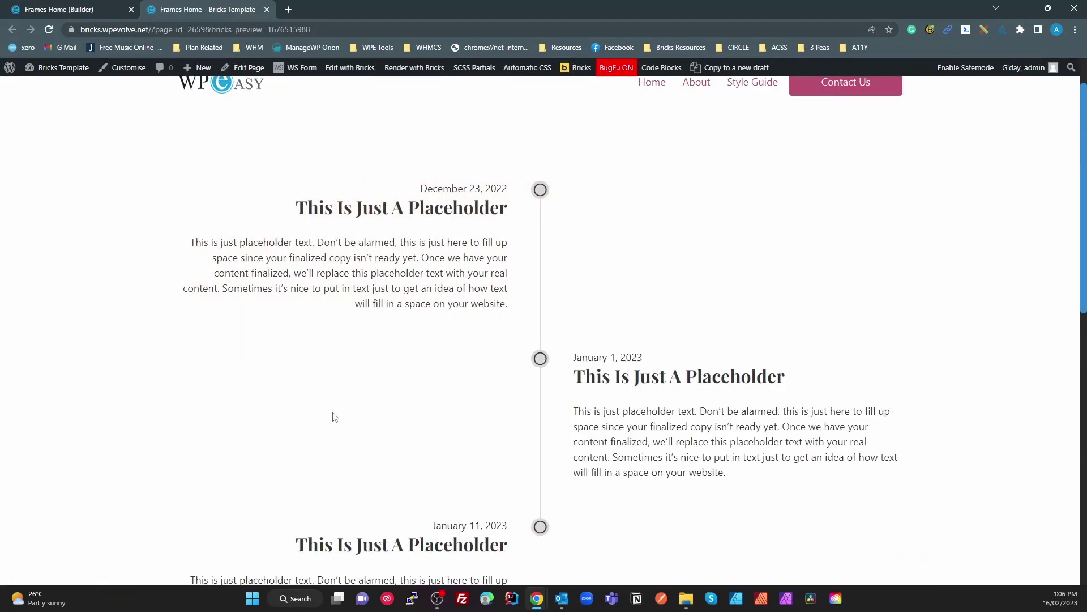
Reopen the developer tools with a shorter pane and preview the timeline in responsive device mode at 100% zoom.
{"action": "key", "text": "ctrl+shift+j"}
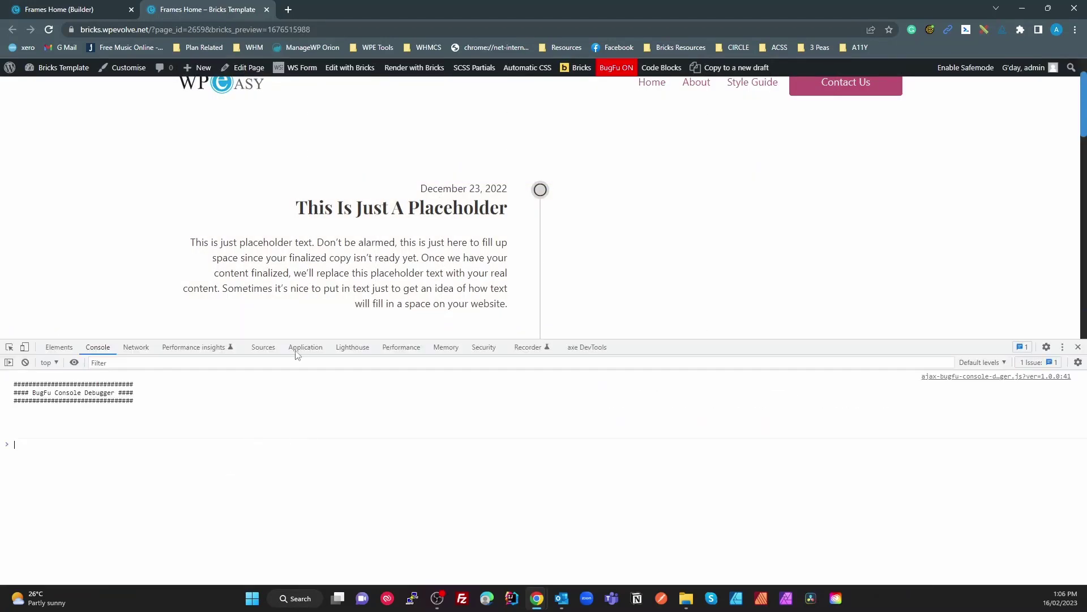
{"action": "scroll", "coordinate": [453, 212], "scroll_direction": "down", "scroll_amount": 3}
{"action": "left_click_drag", "start_coordinate": [724, 345], "coordinate": [723, 456]}
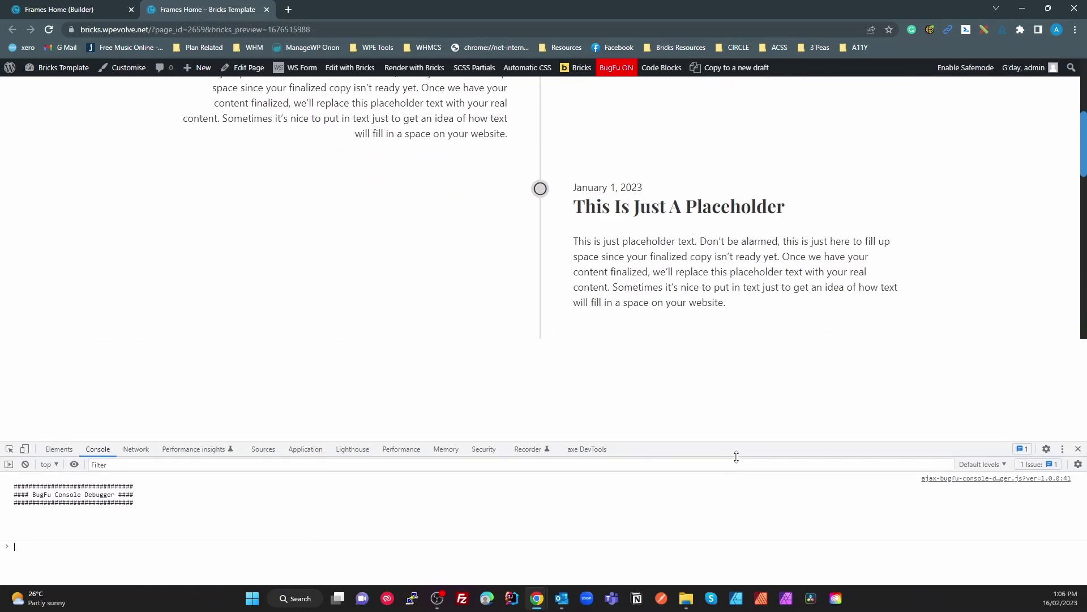
{"action": "left_click", "coordinate": [25, 458]}
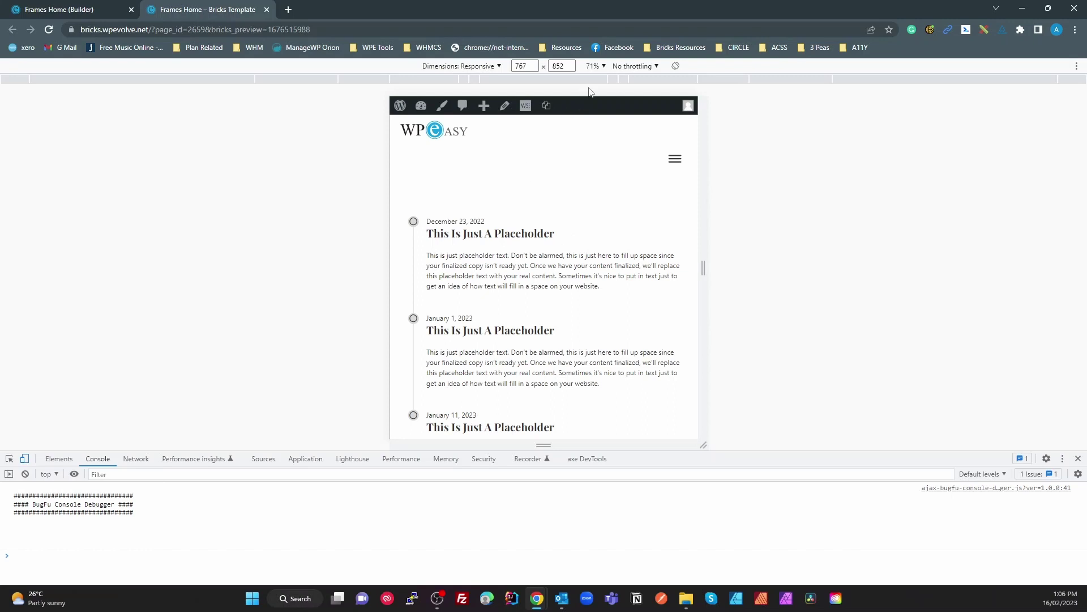
{"action": "left_click", "coordinate": [595, 66]}
{"action": "left_click", "coordinate": [614, 112]}
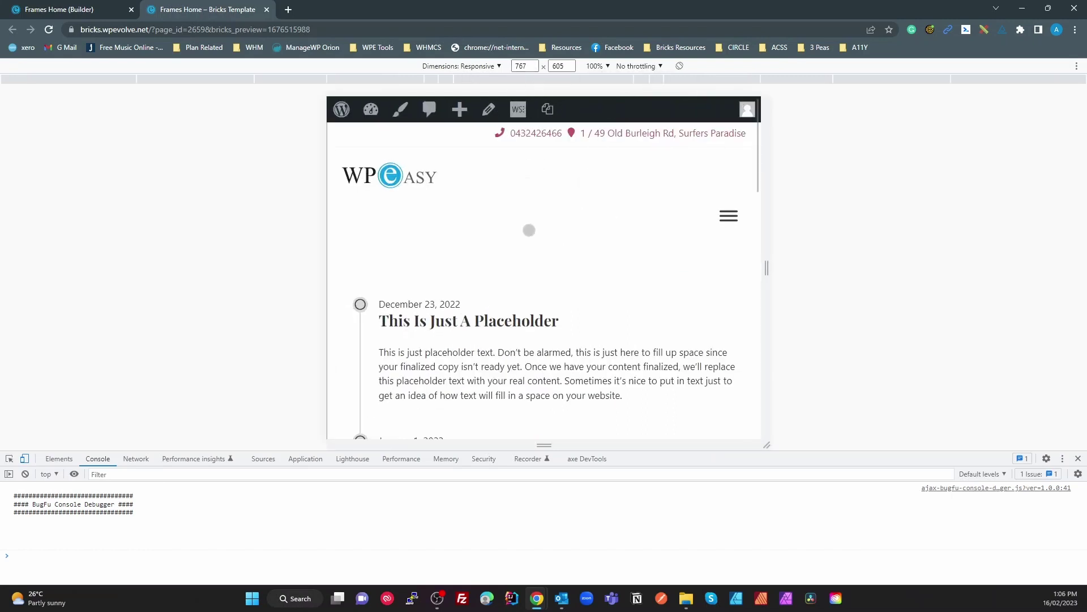
{"action": "scroll", "coordinate": [524, 311], "scroll_direction": "down", "scroll_amount": 2}
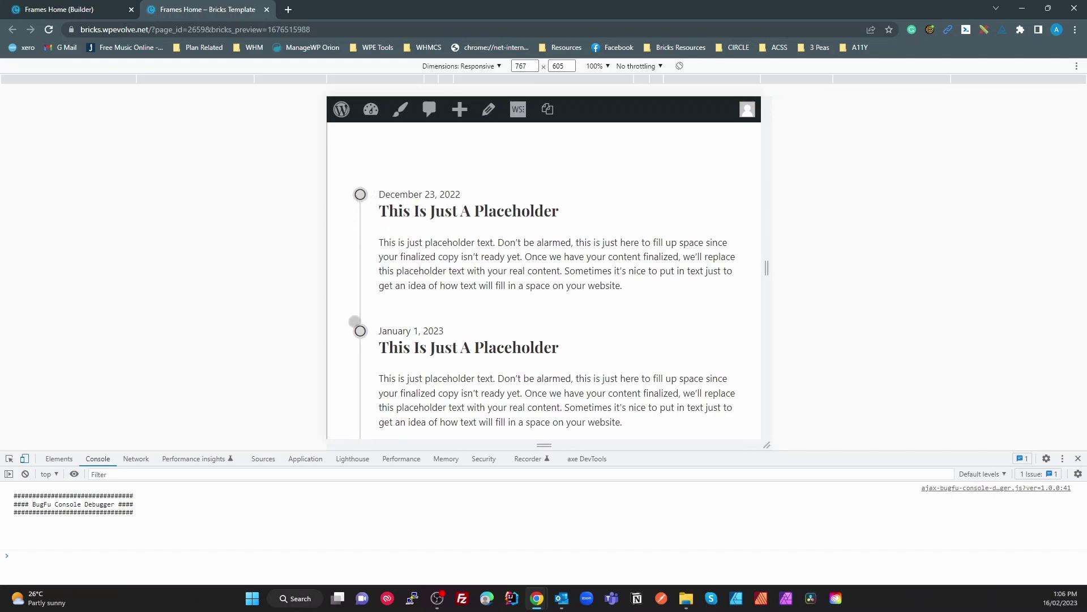
Preview the timeline at 768 px viewport width and 100% zoom, and return to the normal desktop view.
{"action": "left_click", "coordinate": [532, 64]}
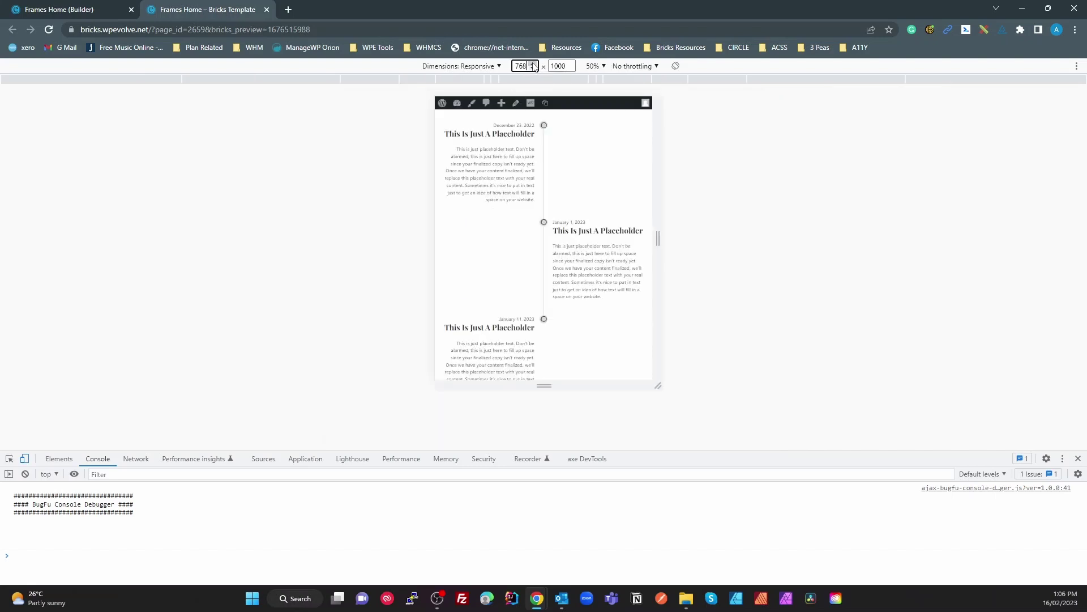
{"action": "left_click", "coordinate": [594, 66]}
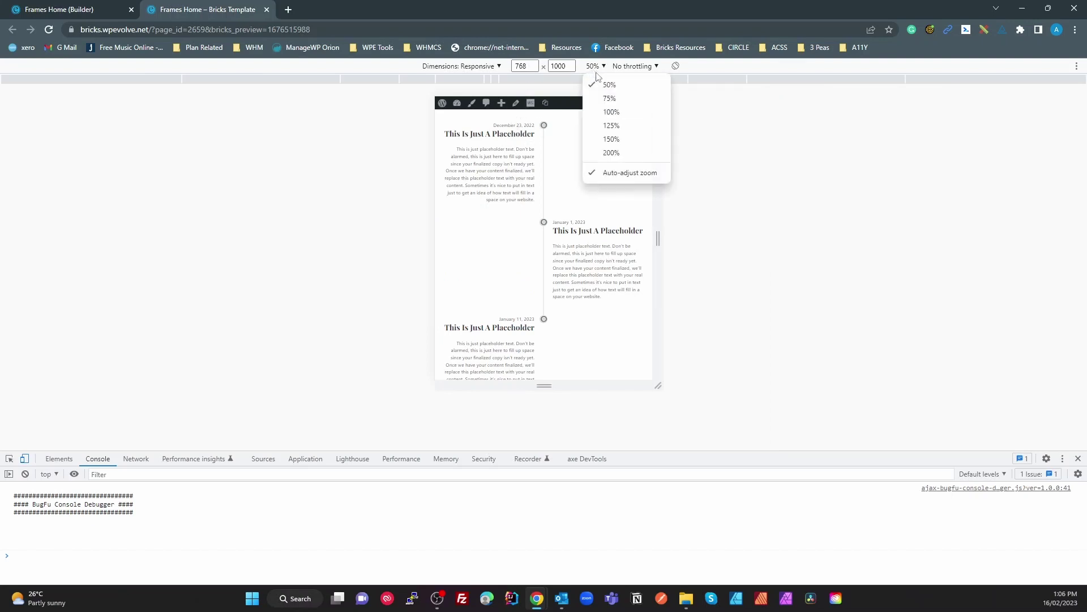
{"action": "left_click", "coordinate": [616, 113]}
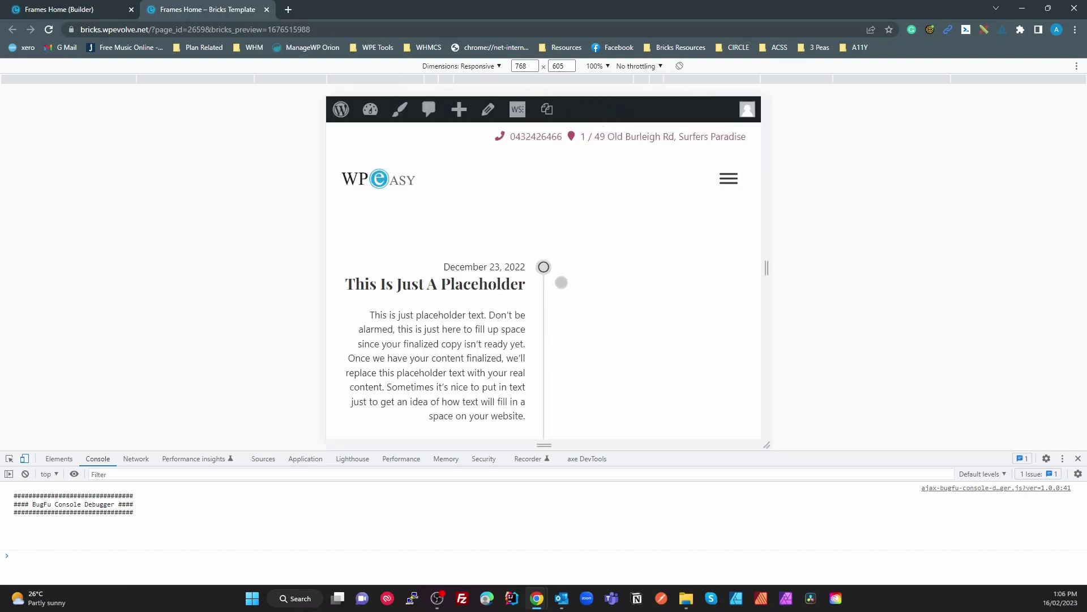
{"action": "scroll", "coordinate": [559, 283], "scroll_direction": "down", "scroll_amount": 9}
{"action": "scroll", "coordinate": [561, 285], "scroll_direction": "up", "scroll_amount": 8}
{"action": "scroll", "coordinate": [561, 285], "scroll_direction": "up", "scroll_amount": 2}
{"action": "scroll", "coordinate": [561, 285], "scroll_direction": "down", "scroll_amount": 8}
{"action": "scroll", "coordinate": [561, 285], "scroll_direction": "up", "scroll_amount": 7}
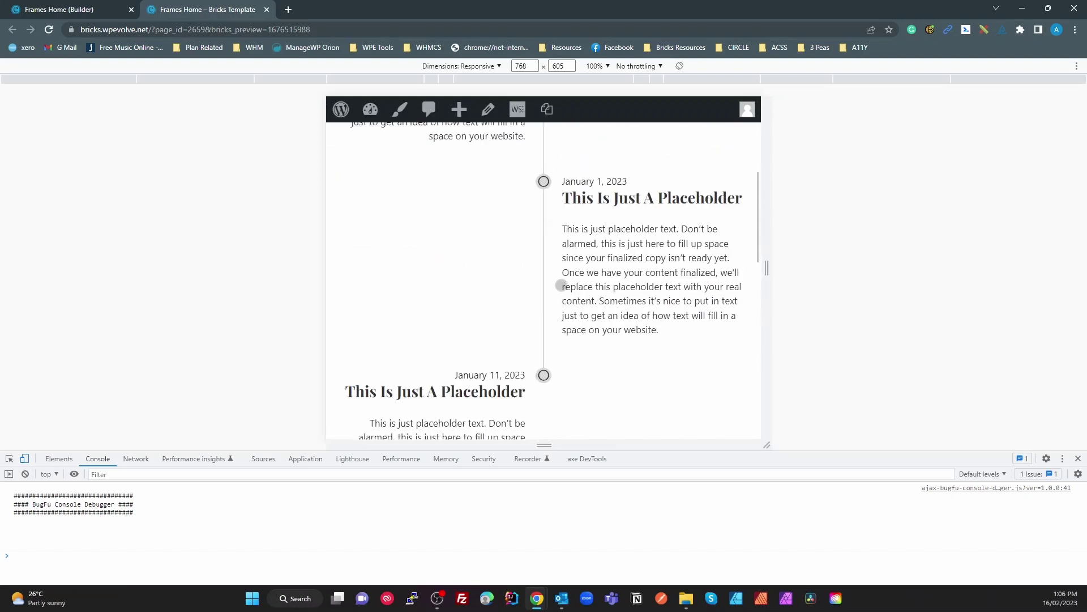
{"action": "scroll", "coordinate": [561, 287], "scroll_direction": "down", "scroll_amount": 4}
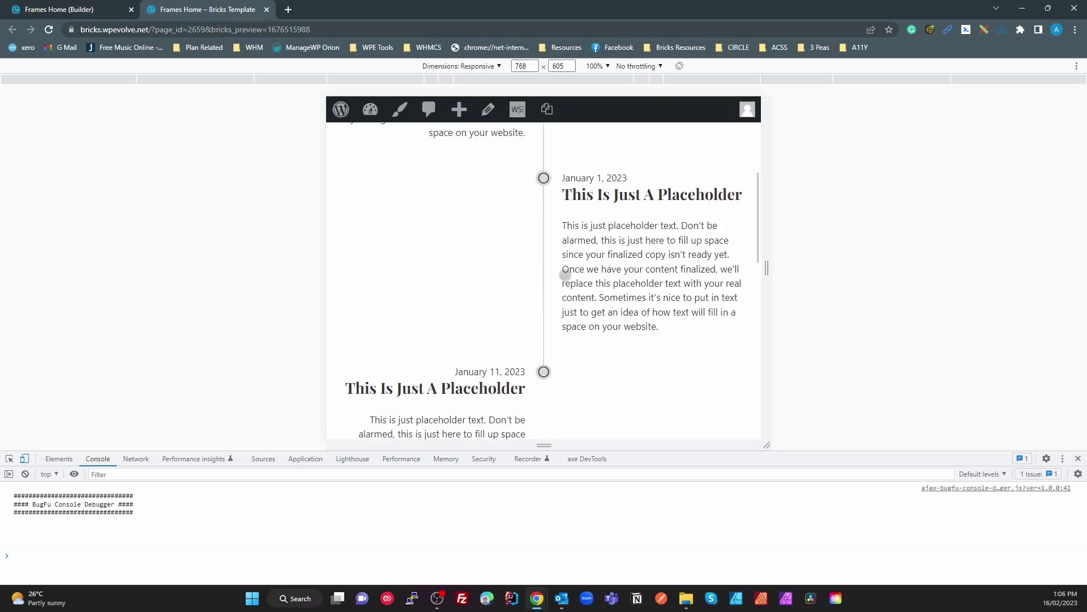
{"action": "left_click", "coordinate": [25, 460]}
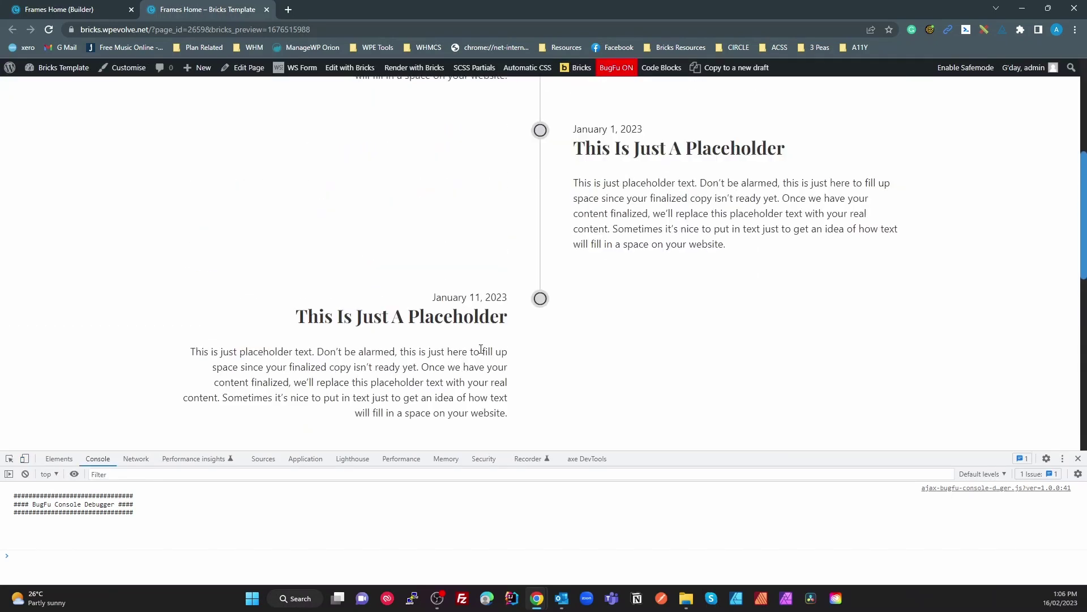
{"action": "scroll", "coordinate": [481, 348], "scroll_direction": "up", "scroll_amount": 5}
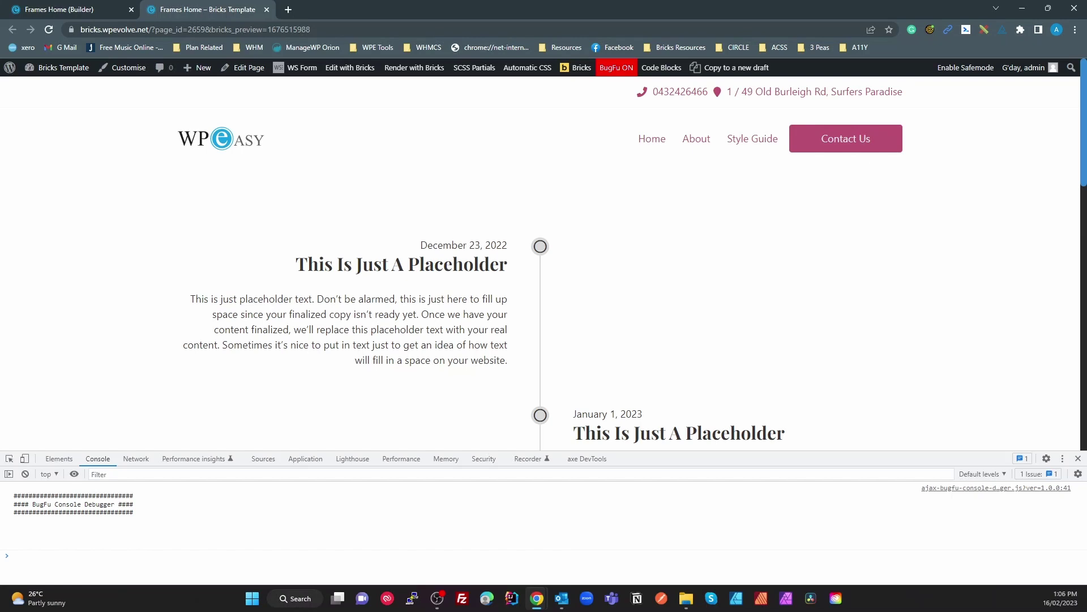
Switch to the Timeline page's builder window, maximise it, and add a Div inside the section's empty container.
{"action": "left_click_drag", "start_coordinate": [0, 138], "coordinate": [370, 138]}
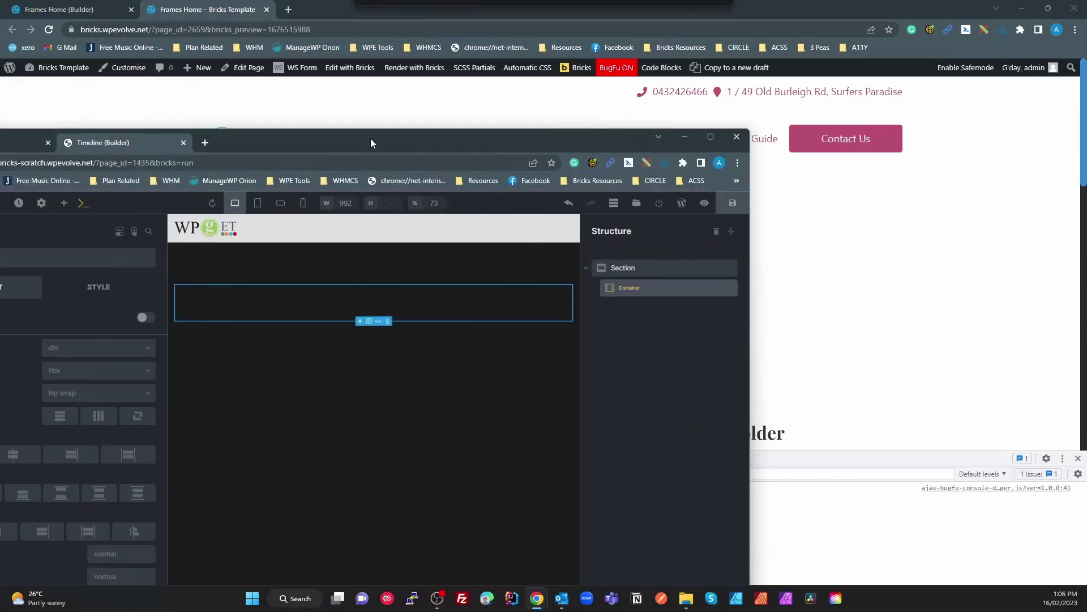
{"action": "double_click", "coordinate": [396, 138]}
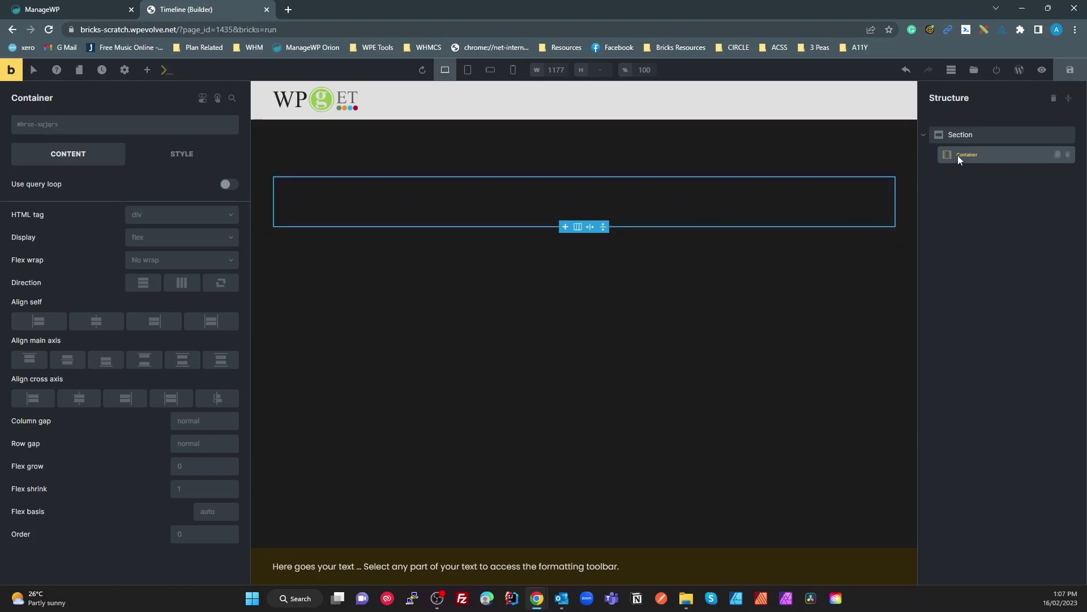
{"action": "left_click", "coordinate": [147, 70]}
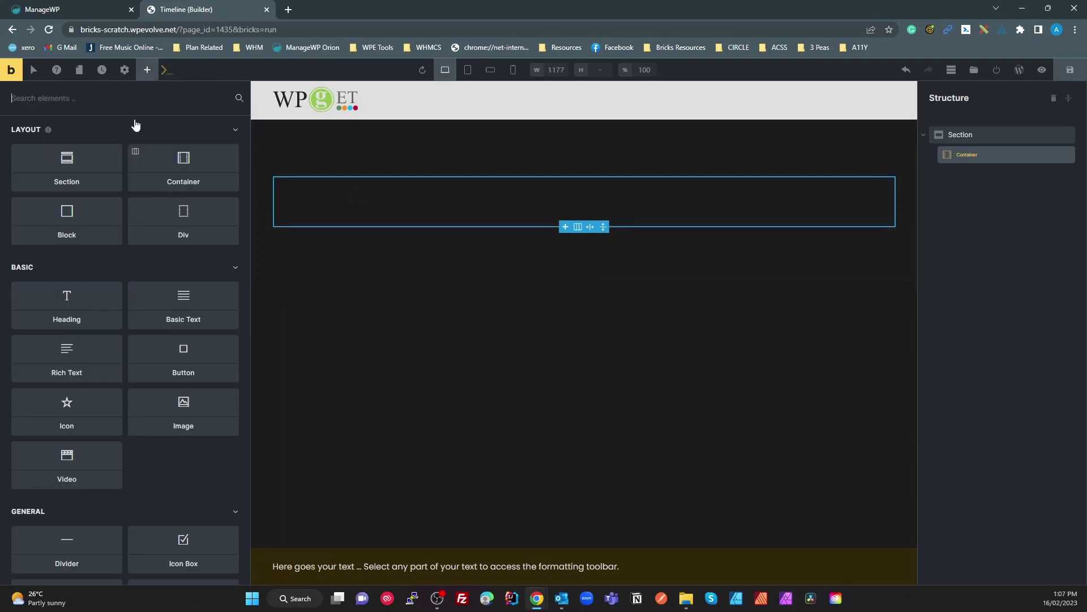
{"action": "left_click", "coordinate": [166, 228]}
Rename the new Div to ol and set its HTML tag to custom with the tag ol.
{"action": "double_click", "coordinate": [969, 175]}
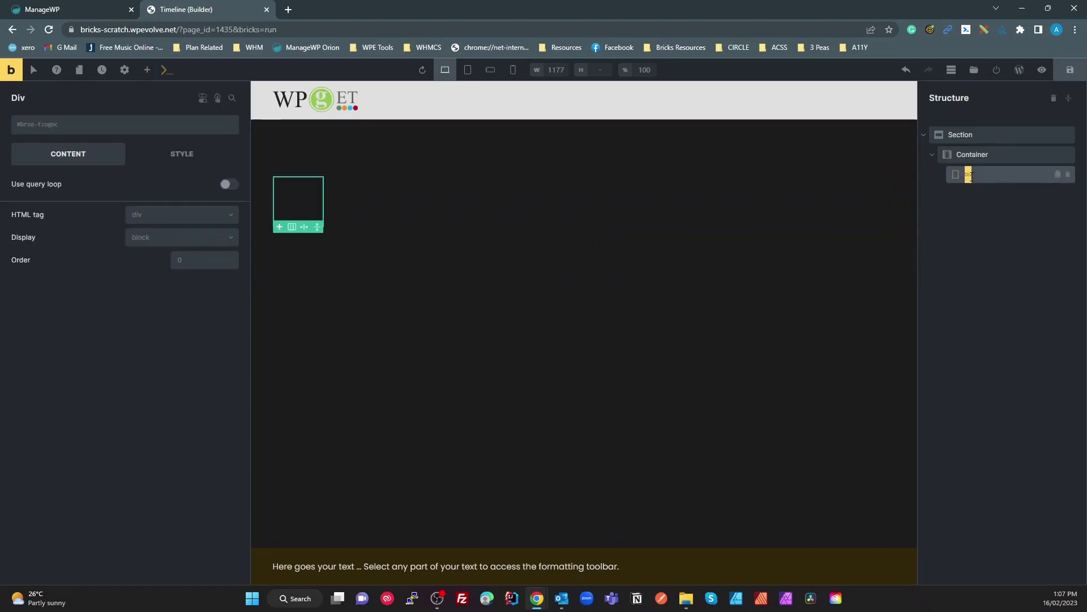
{"action": "type", "text": "ol"}
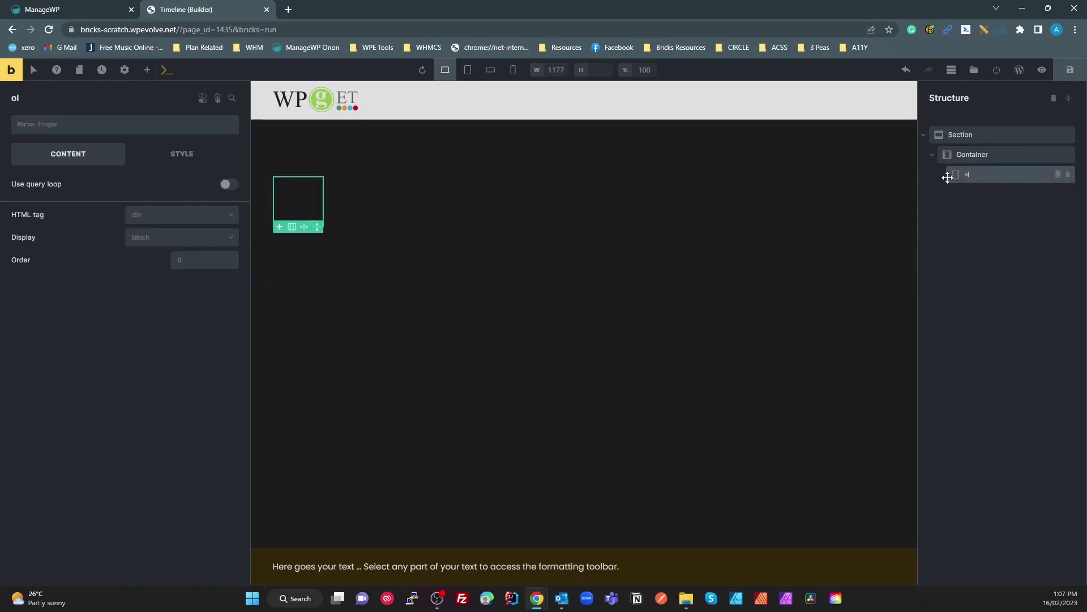
{"action": "double_click", "coordinate": [968, 177]}
{"action": "left_click", "coordinate": [163, 216]}
{"action": "left_click", "coordinate": [166, 379]}
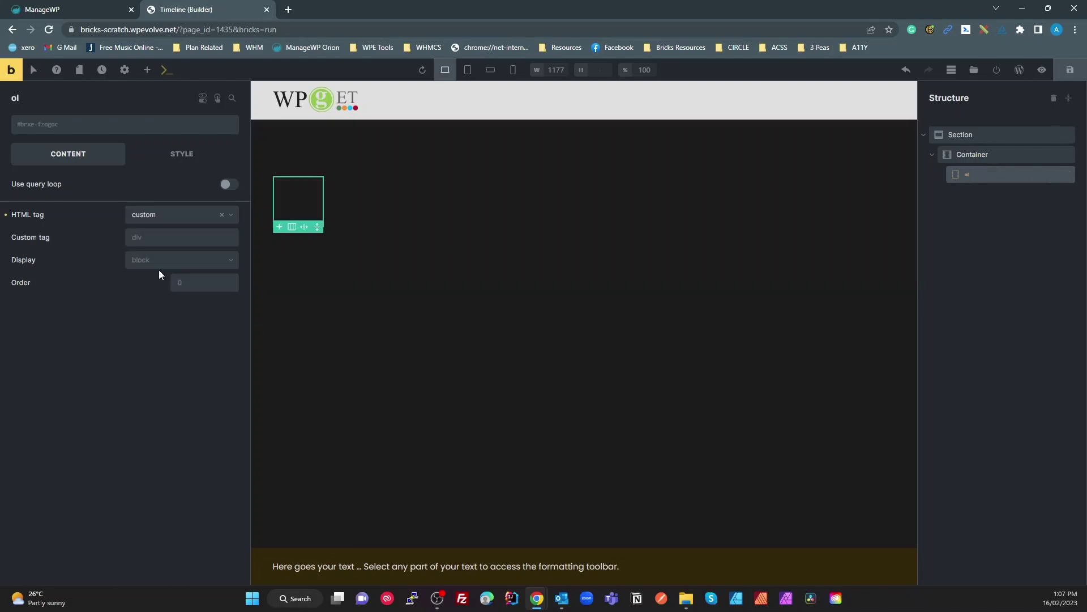
{"action": "left_click", "coordinate": [165, 236]}
{"action": "type", "text": "ol"}
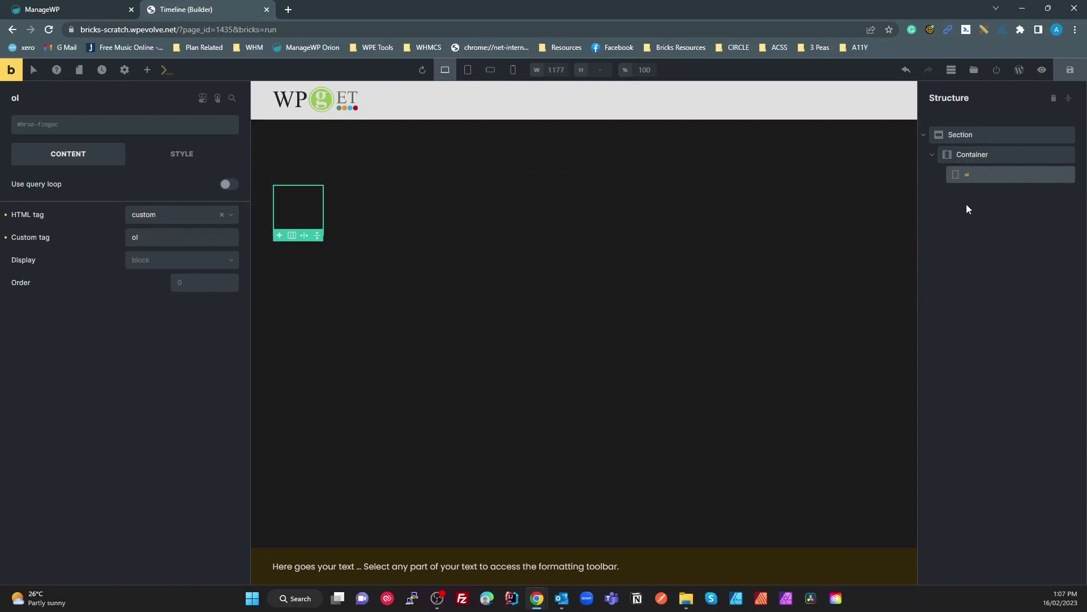
Duplicate the ol element and nest the copy inside the original.
{"action": "right_click", "coordinate": [980, 176]}
{"action": "left_click", "coordinate": [982, 221]}
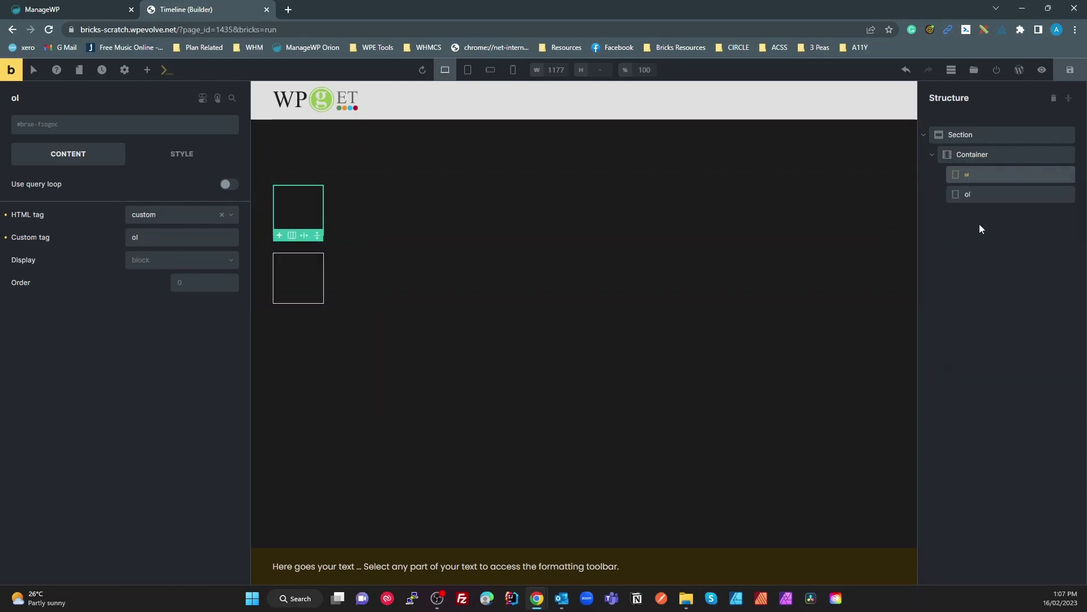
{"action": "mouse_move", "coordinate": [973, 195]}
{"action": "left_mouse_down"}
{"action": "mouse_move", "coordinate": [990, 184]}
{"action": "mouse_move", "coordinate": [977, 195]}
{"action": "left_mouse_up"}
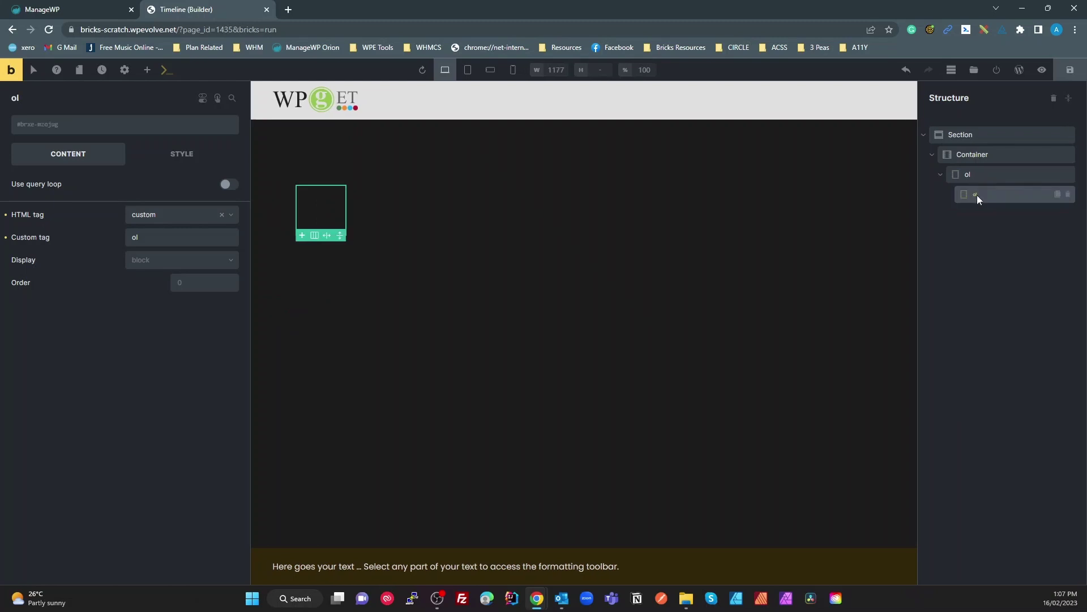
Rename the nested copy to li and set its custom tag to li.
{"action": "type", "text": "li"}
{"action": "left_click_drag", "start_coordinate": [159, 237], "coordinate": [60, 235]}
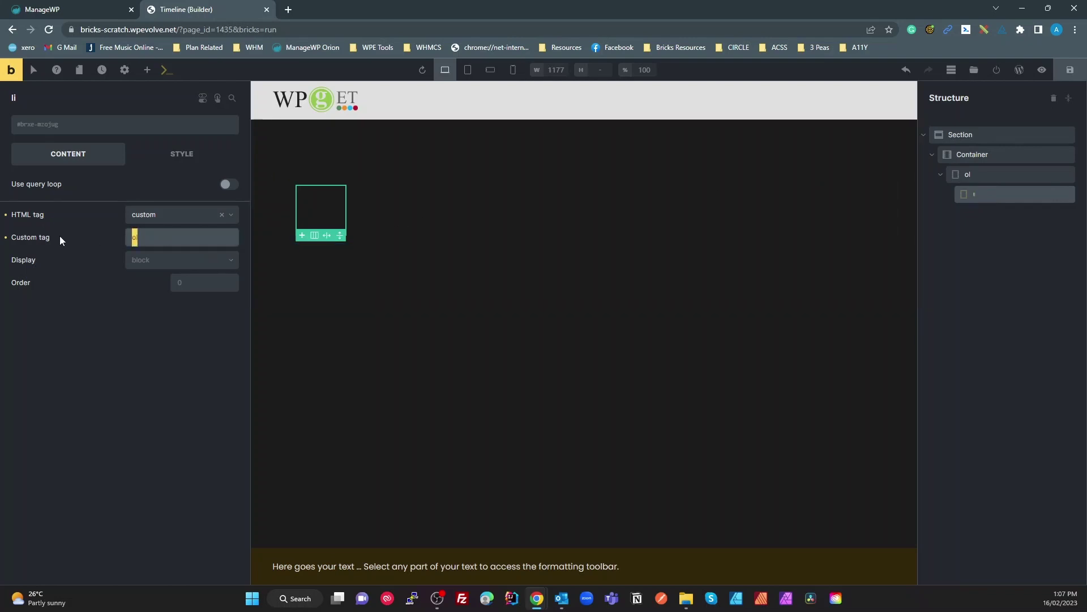
{"action": "type", "text": "li"}
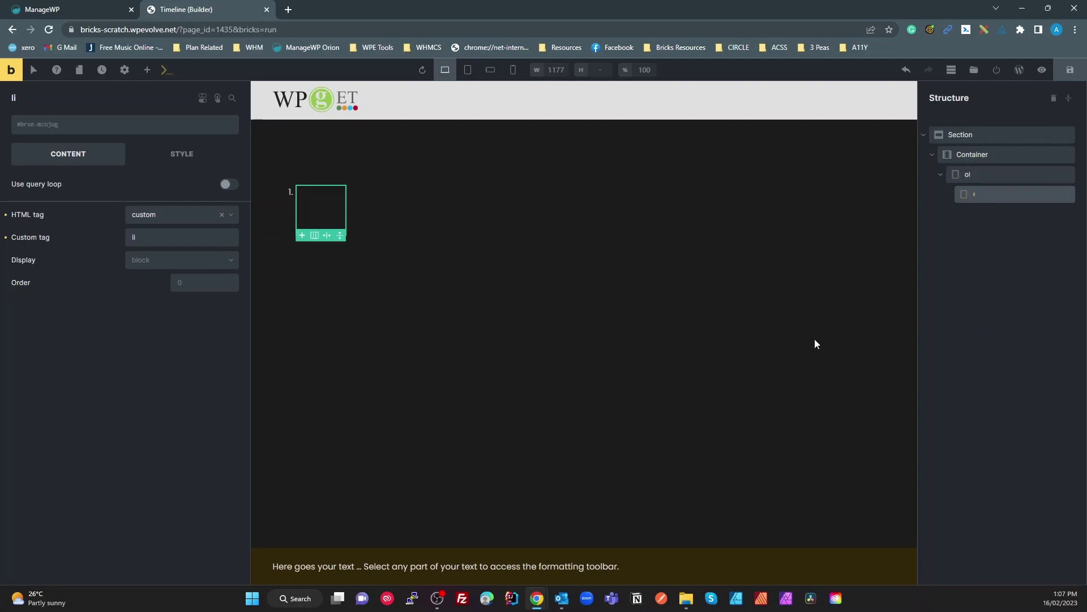
Create the global class x-timeline-alt on the ol element.
{"action": "left_click", "coordinate": [972, 172]}
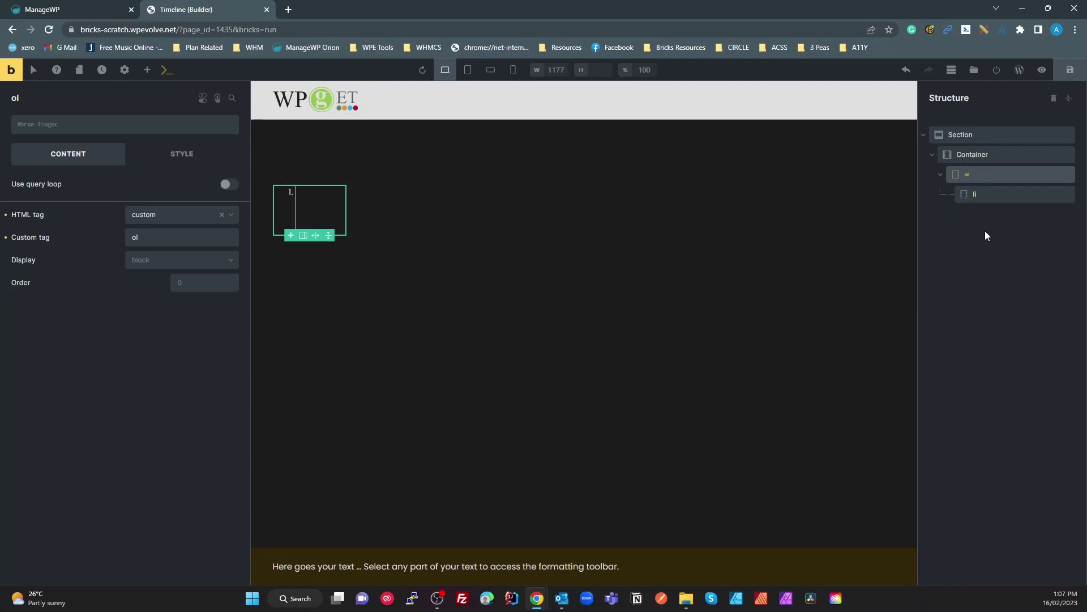
{"action": "left_click", "coordinate": [62, 126]}
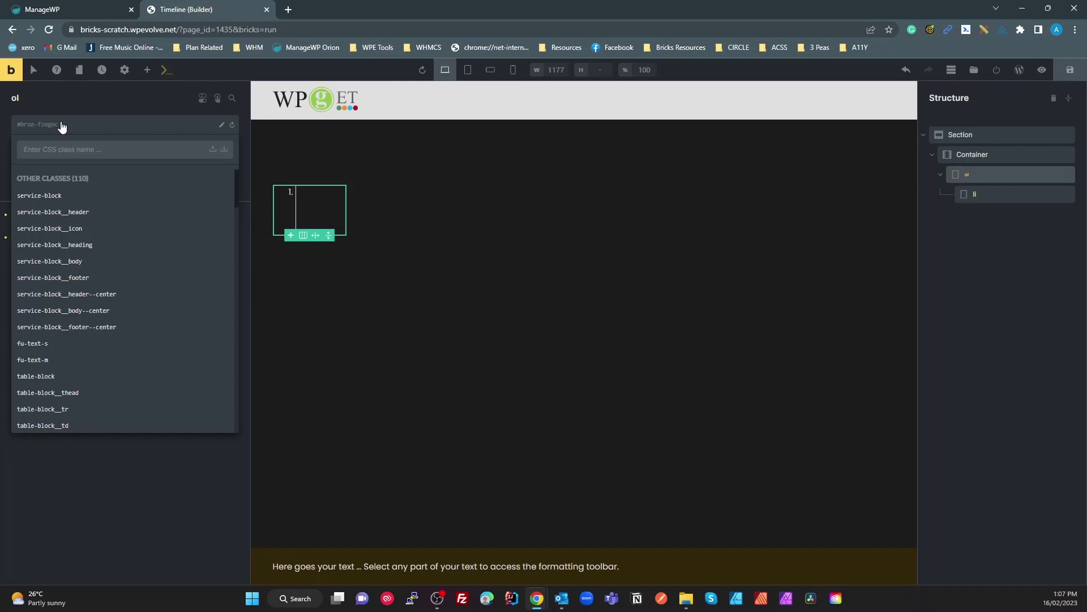
{"action": "type", "text": "x-"}
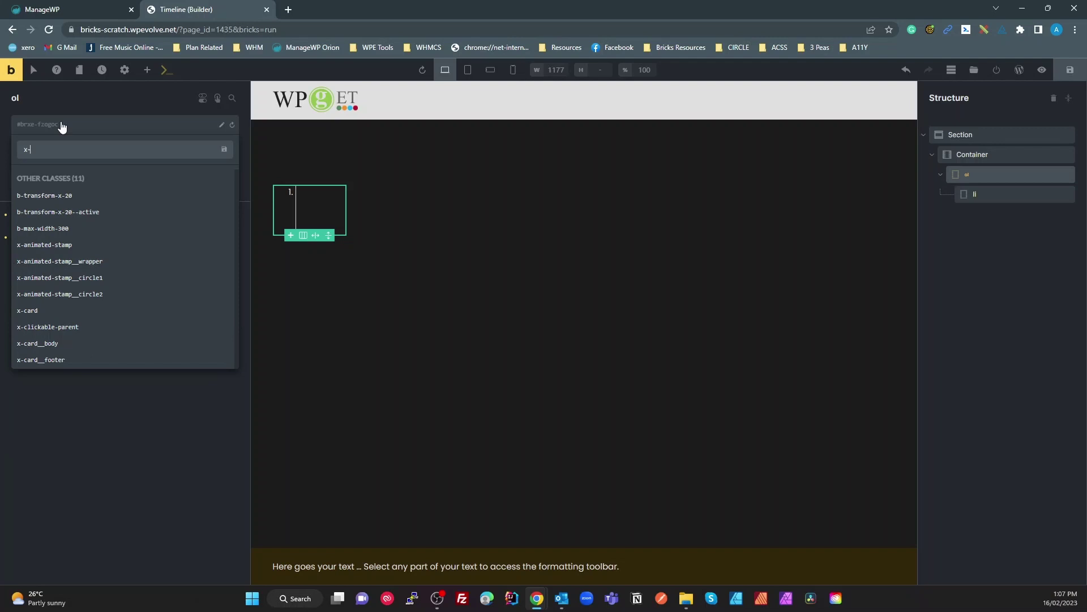
{"action": "type", "text": "timeime"}
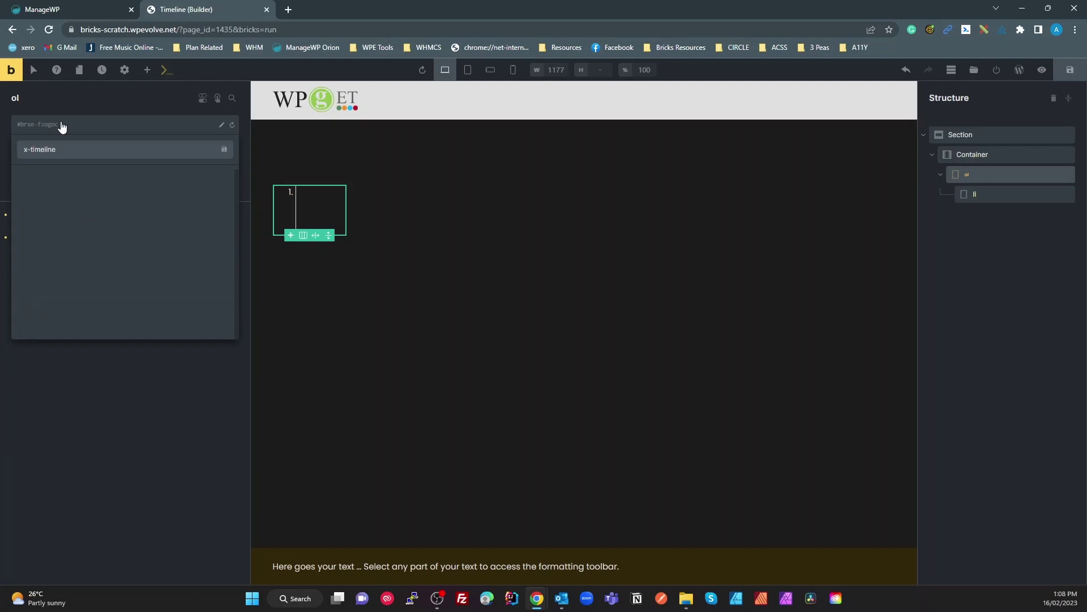
{"action": "type", "text": "-alt"}
{"action": "left_click", "coordinate": [27, 151]}
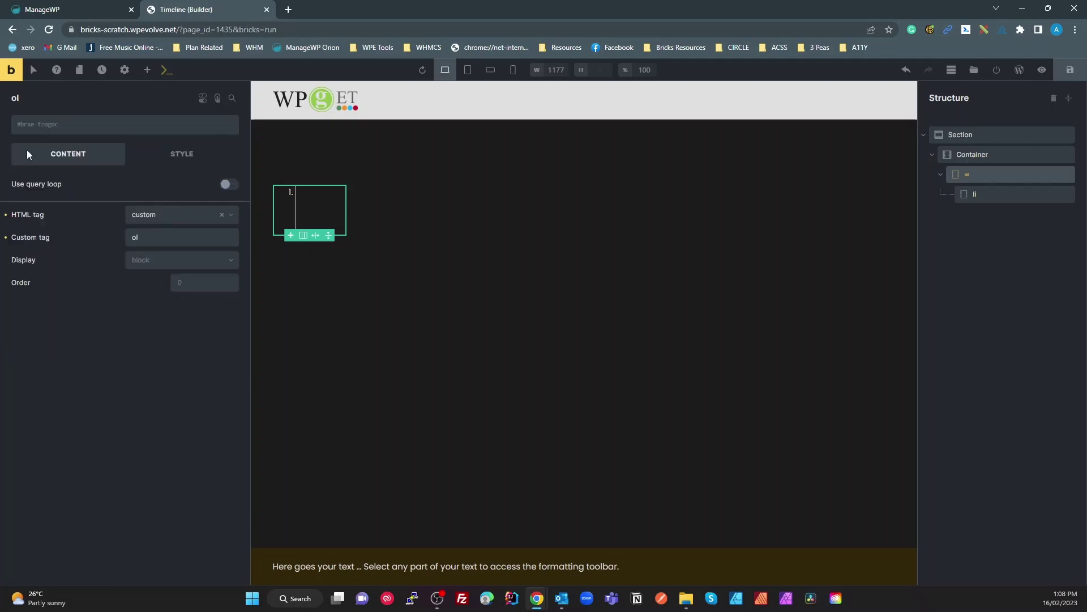
{"action": "left_click", "coordinate": [58, 126]}
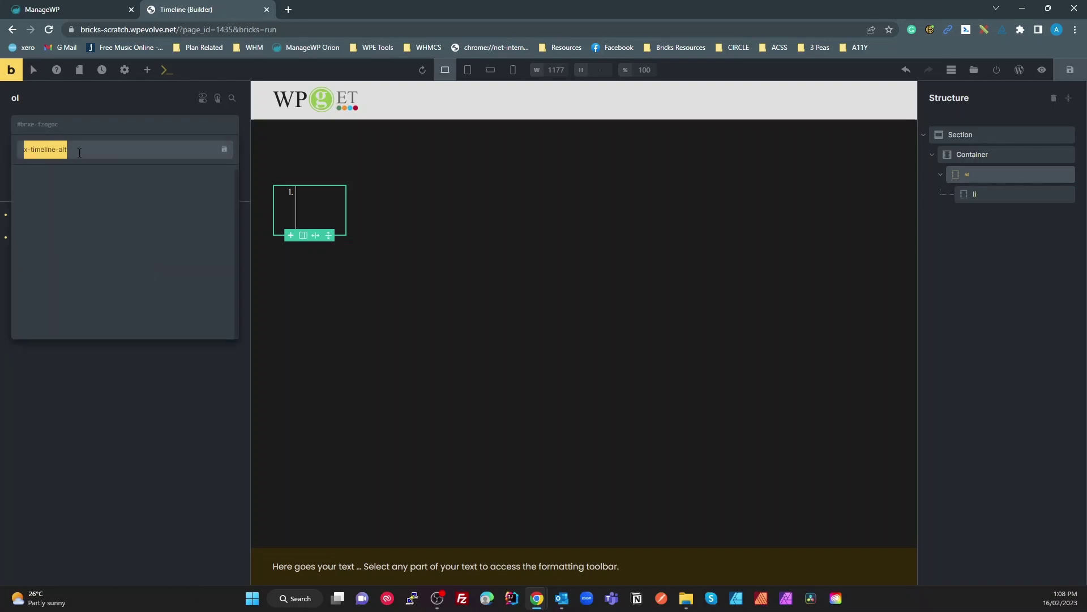
{"action": "key", "text": "Return"}
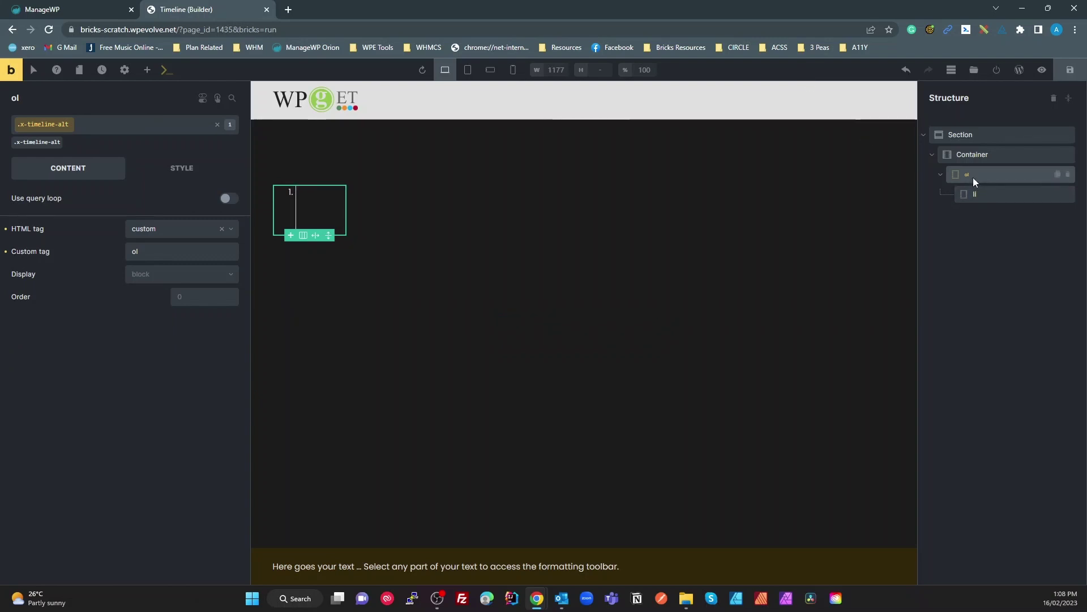
Create the global class x-timeline-alt__li on the li element.
{"action": "left_click", "coordinate": [981, 193]}
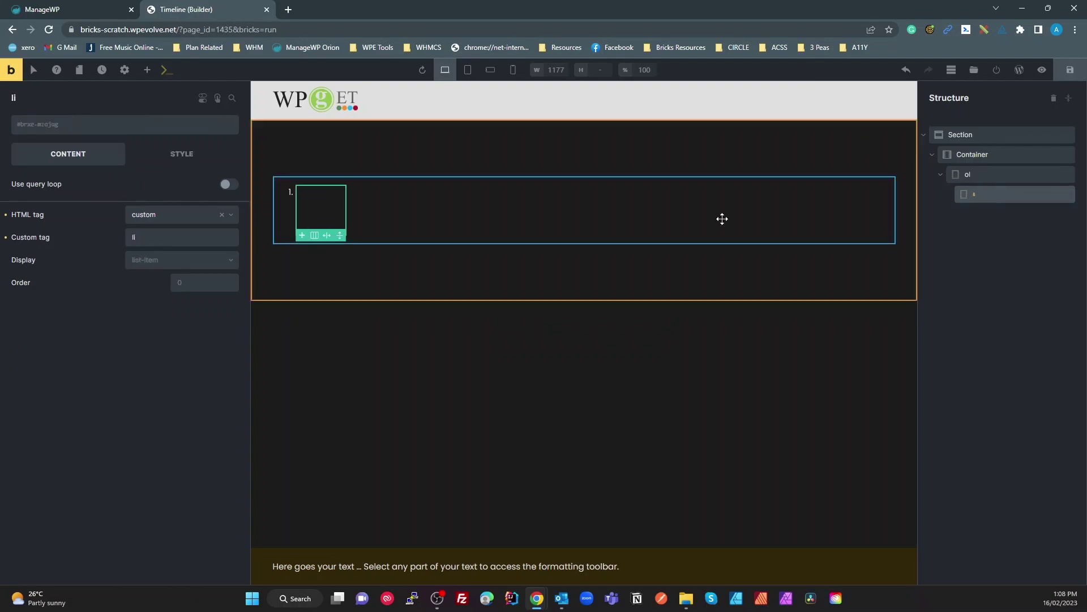
{"action": "left_click", "coordinate": [57, 130]}
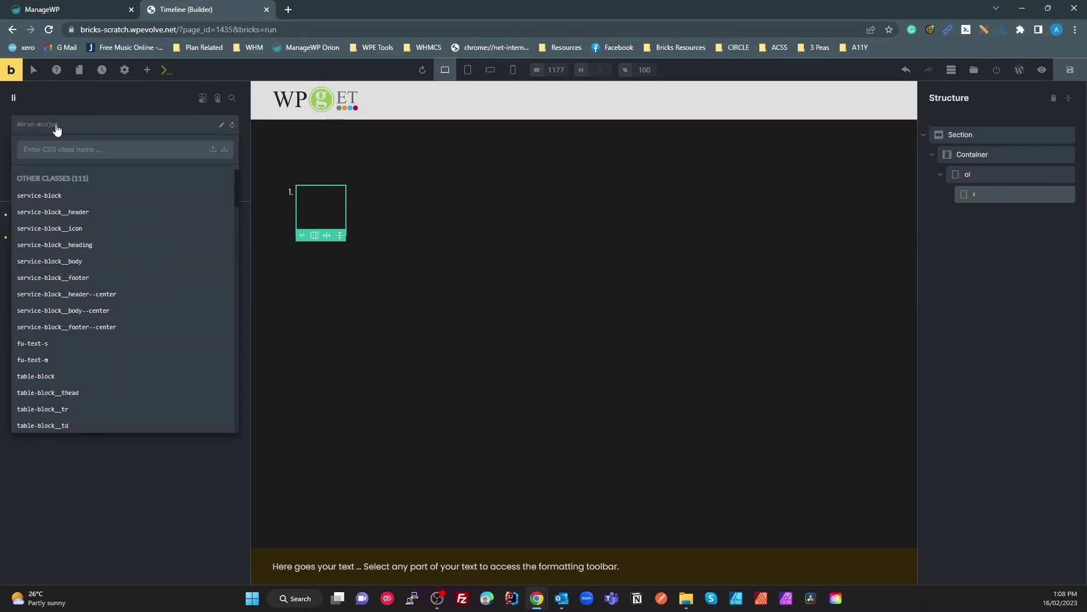
{"action": "type", "text": "x-timeline-alt"}
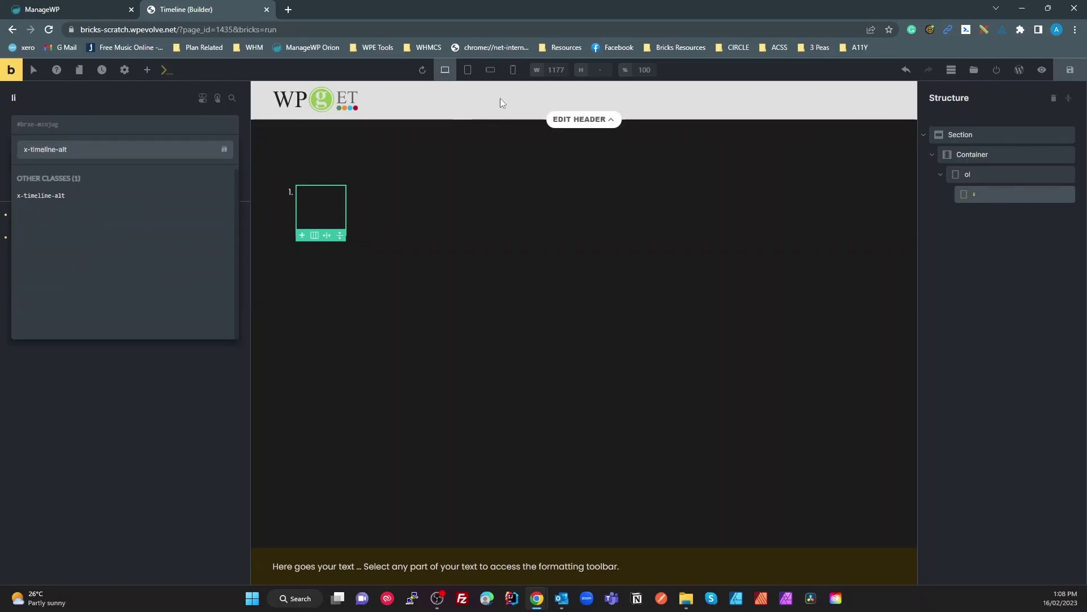
{"action": "type", "text": "__"}
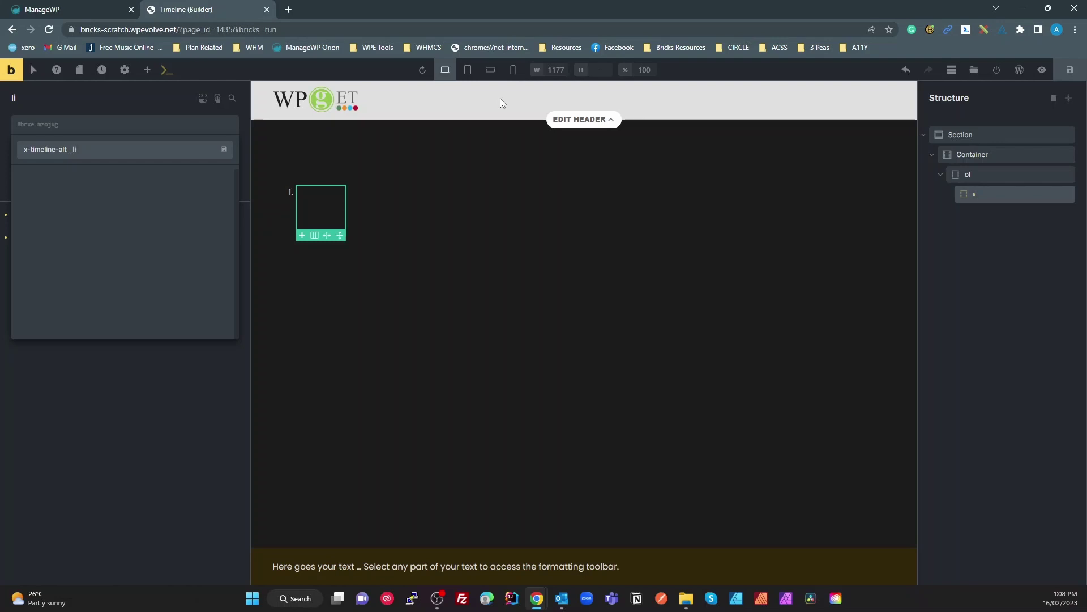
{"action": "type", "text": "li"}
{"action": "key", "text": "Return"}
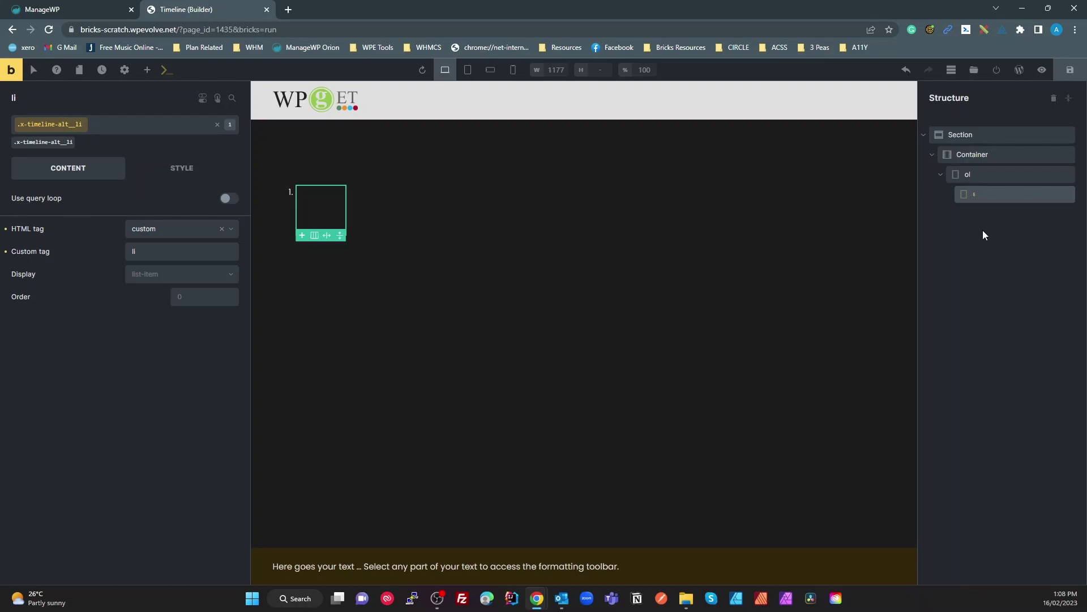
Add three Block elements inside the li element.
{"action": "left_click", "coordinate": [148, 70]}
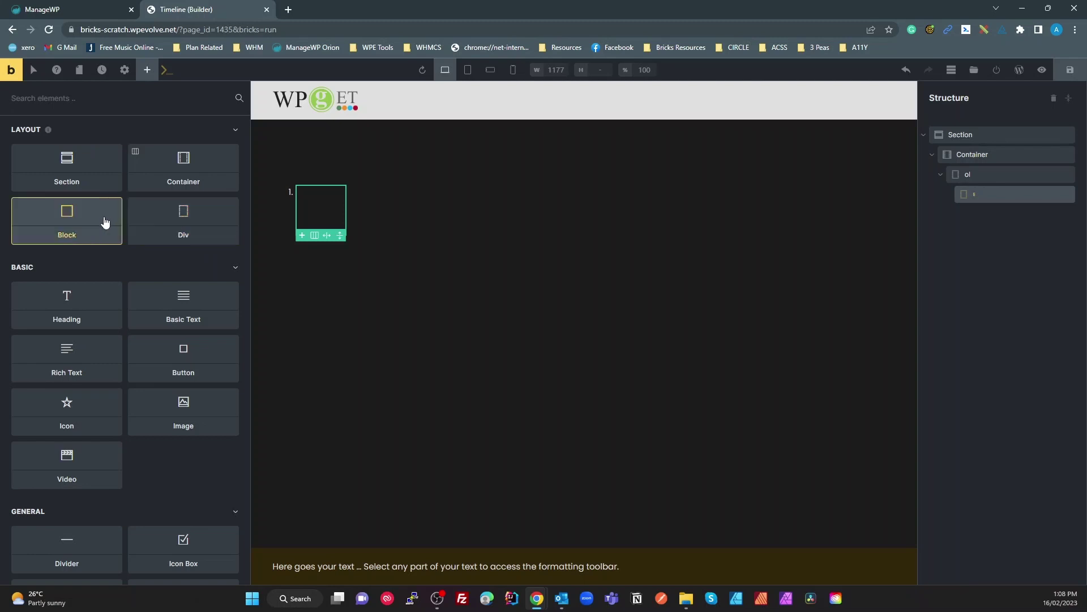
{"action": "left_click", "coordinate": [69, 222]}
{"action": "left_click", "coordinate": [69, 223]}
{"action": "left_click", "coordinate": [69, 222]}
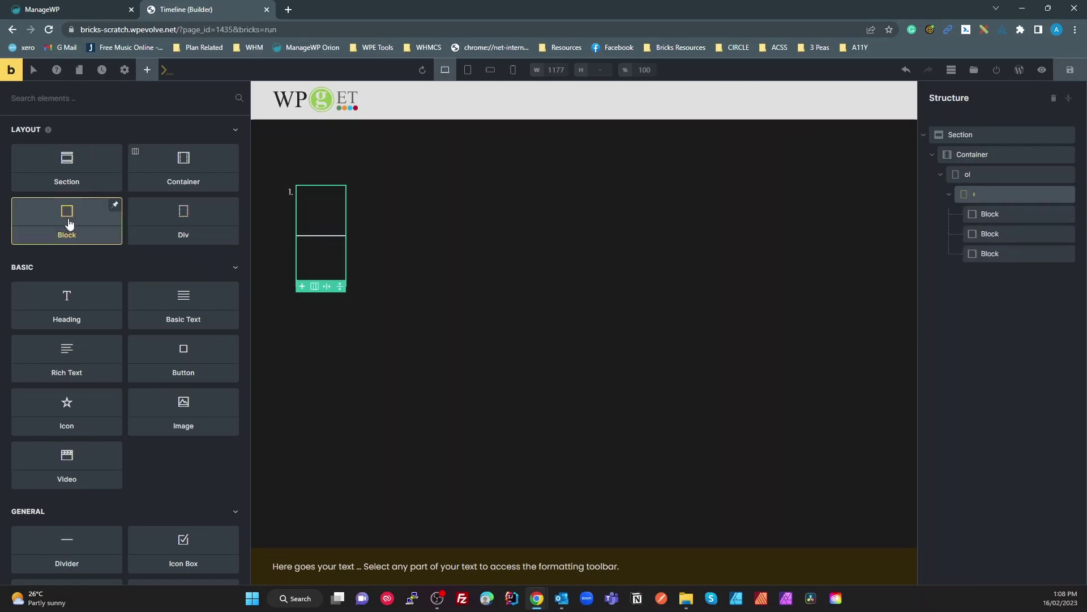
Create the global class x-timeline-alt__content on the first Block inside the li.
{"action": "left_click", "coordinate": [991, 213]}
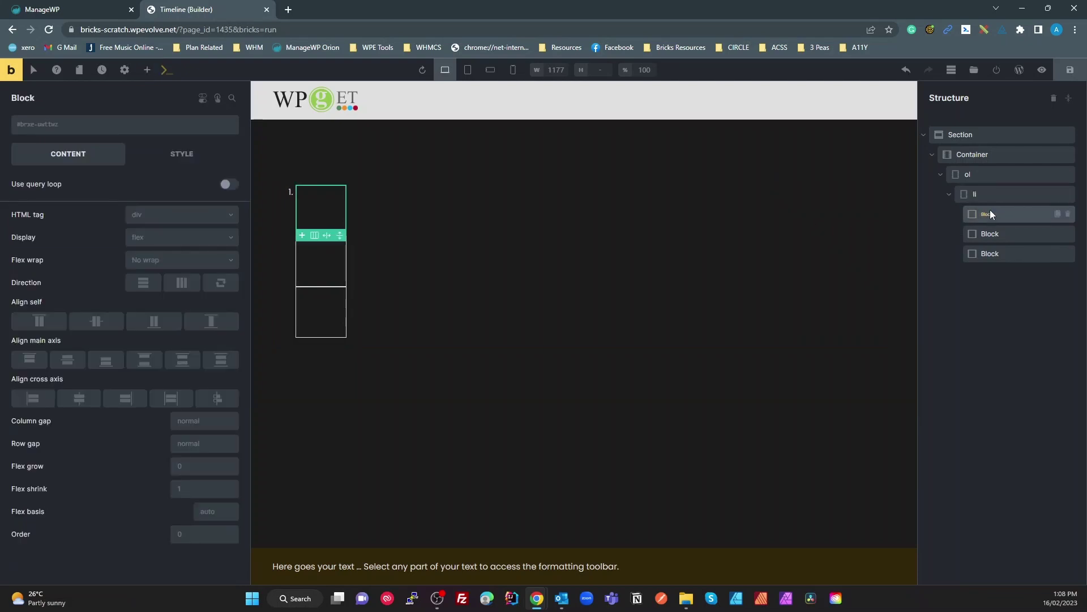
{"action": "left_click", "coordinate": [66, 132]}
{"action": "type", "text": "x-timeline-alt"}
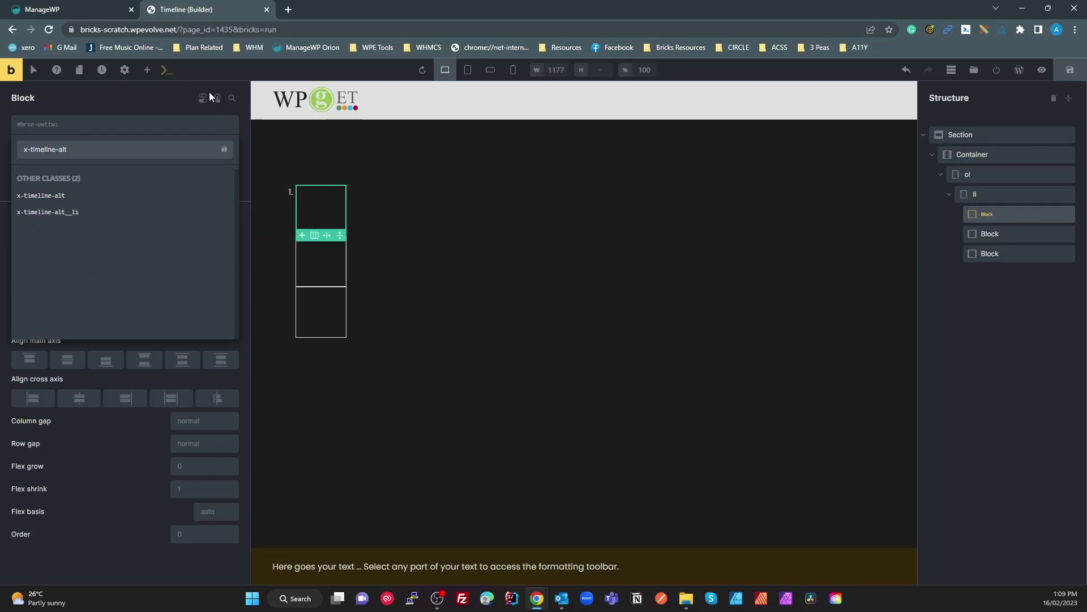
{"action": "type", "text": "__c"}
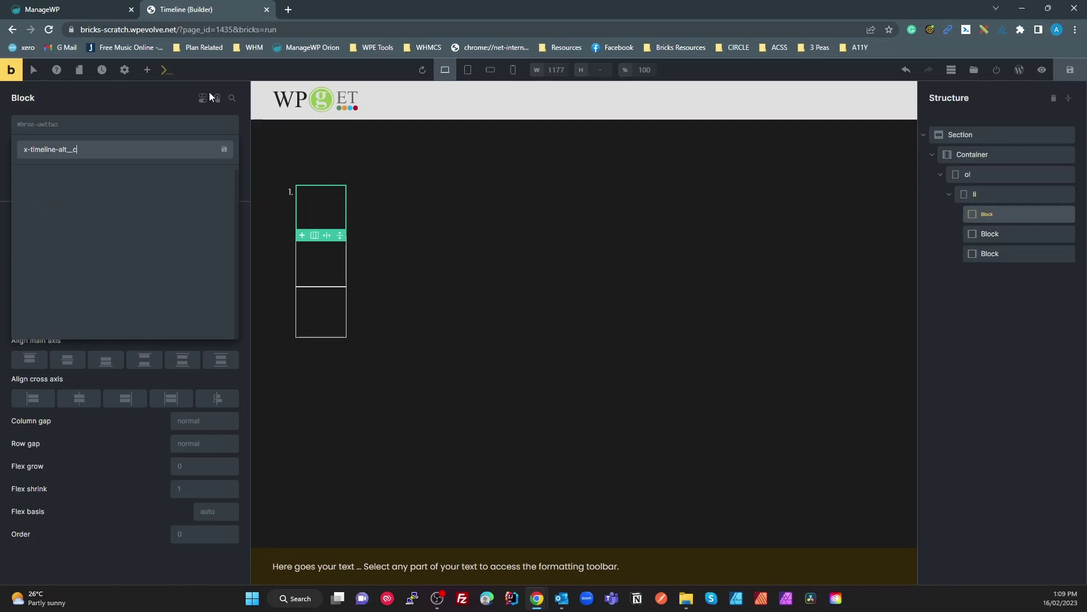
{"action": "type", "text": "ontent"}
{"action": "key", "text": "Return"}
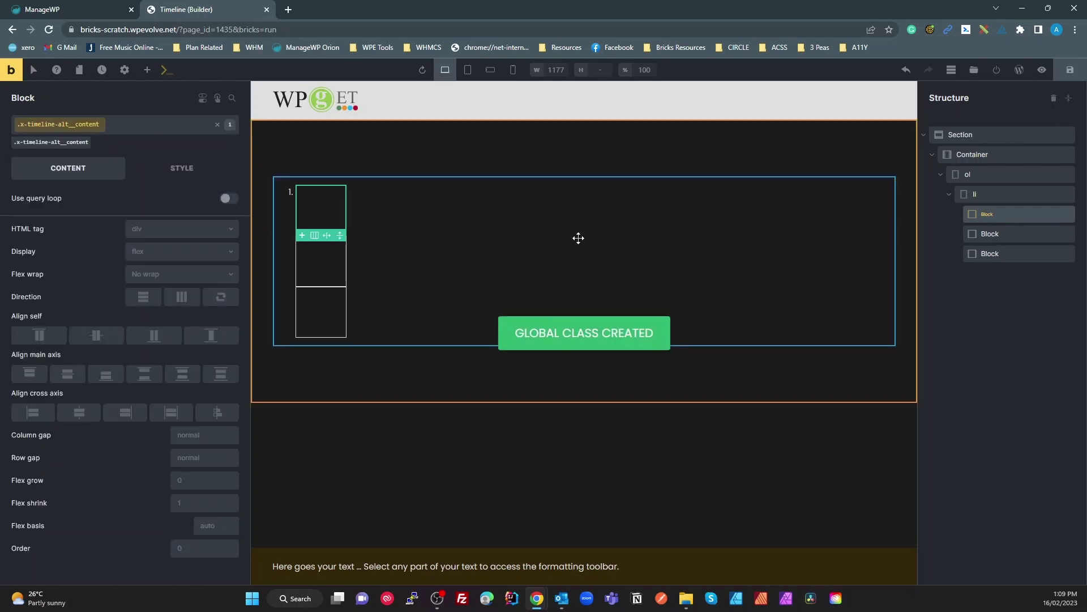
Create the global class x-timeline-alt__icon-rapper on the second Block inside the li.
{"action": "left_click", "coordinate": [994, 232]}
{"action": "left_click", "coordinate": [1004, 249]}
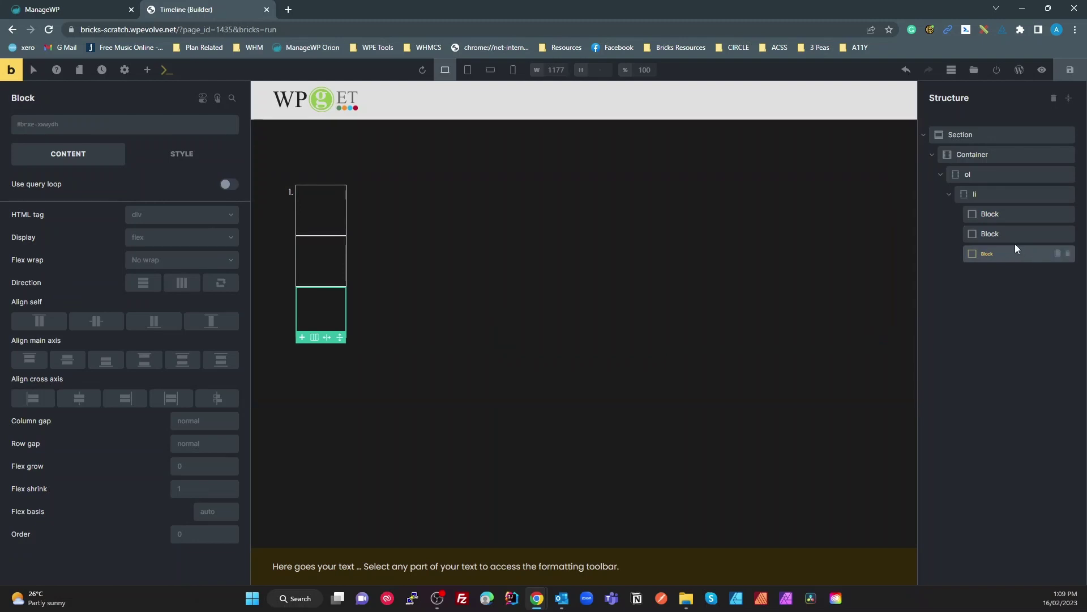
{"action": "left_click", "coordinate": [1000, 235]}
{"action": "left_click", "coordinate": [107, 125]}
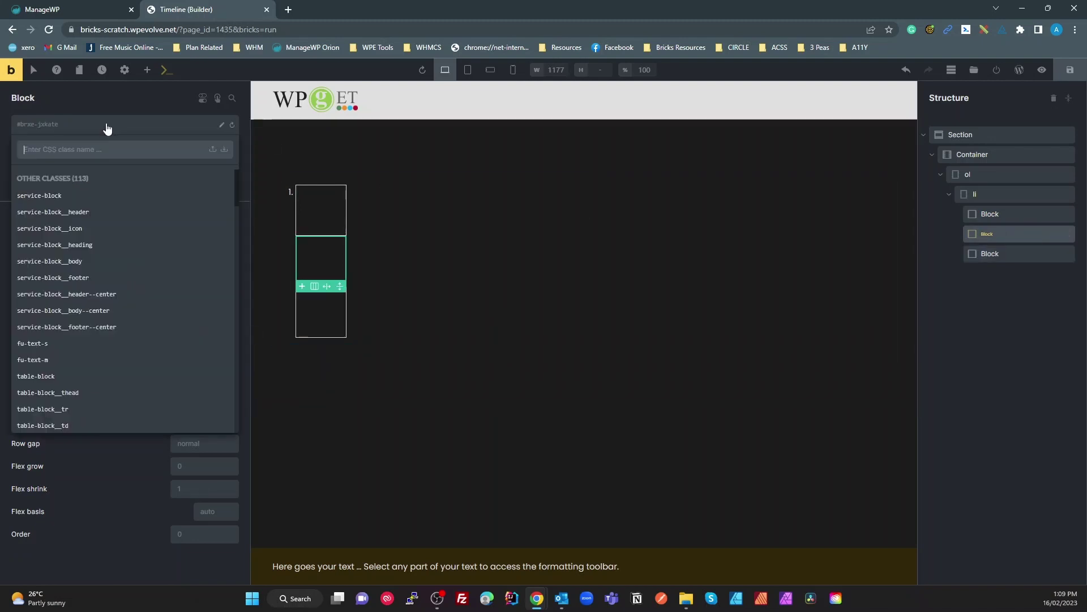
{"action": "type", "text": "x-timeline-alt"}
{"action": "type", "text": "__"}
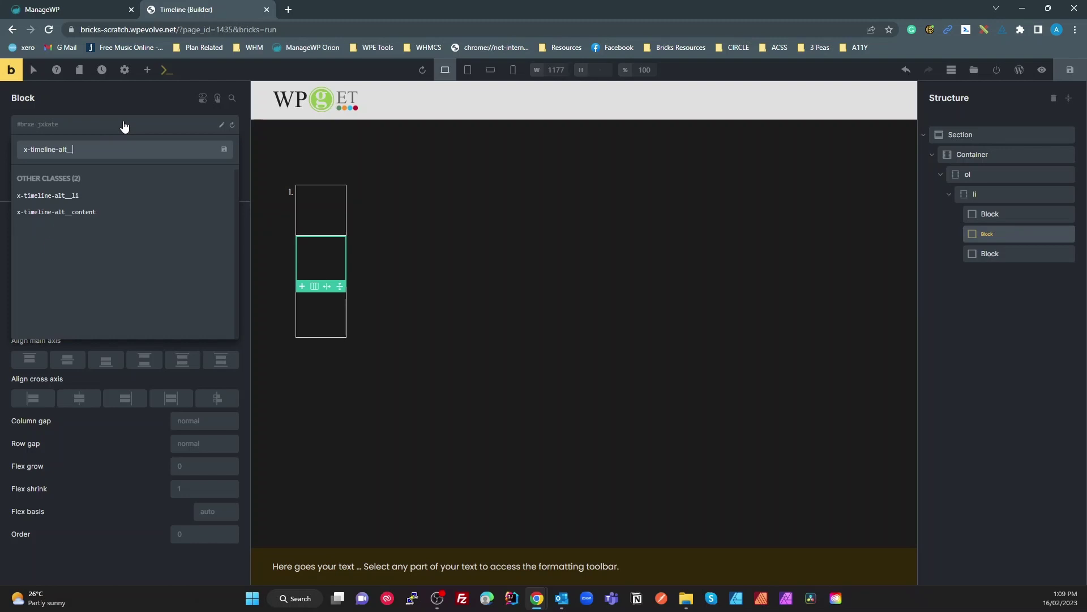
{"action": "type", "text": "icon"}
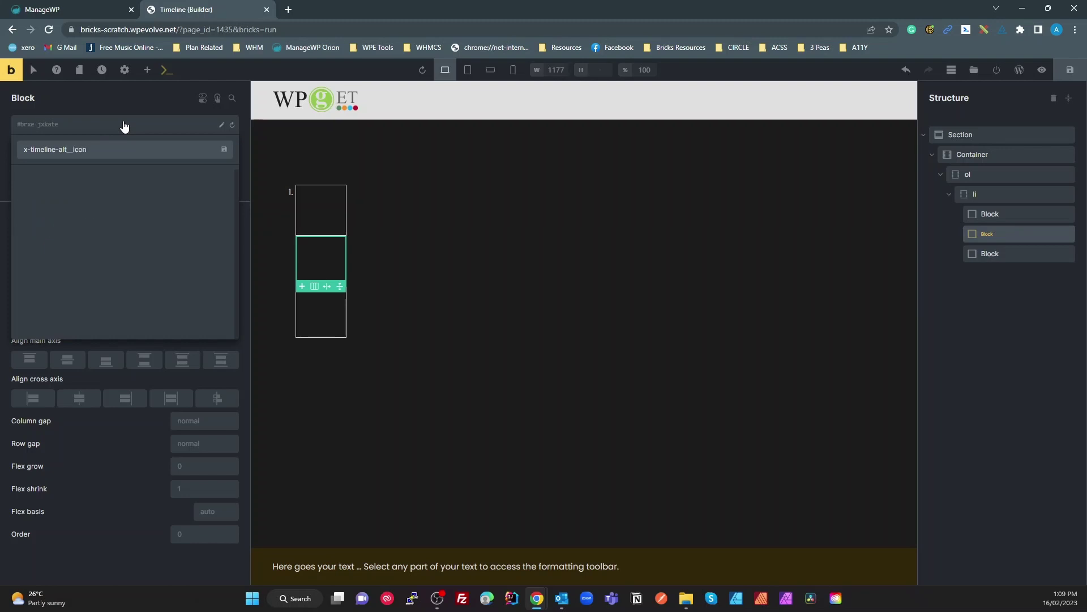
{"action": "type", "text": "-rapper"}
{"action": "key", "text": "Return"}
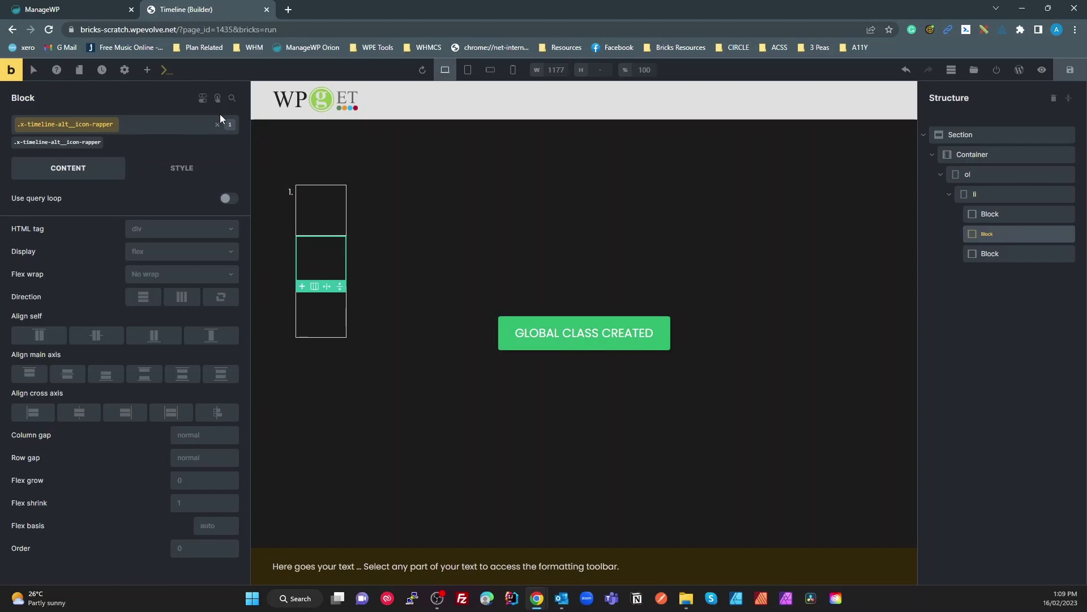
Rename the global class on the second Block inside the li to x-timeline-alt__icon-wrapper.
{"action": "left_click", "coordinate": [208, 125]}
{"action": "left_click", "coordinate": [89, 124]}
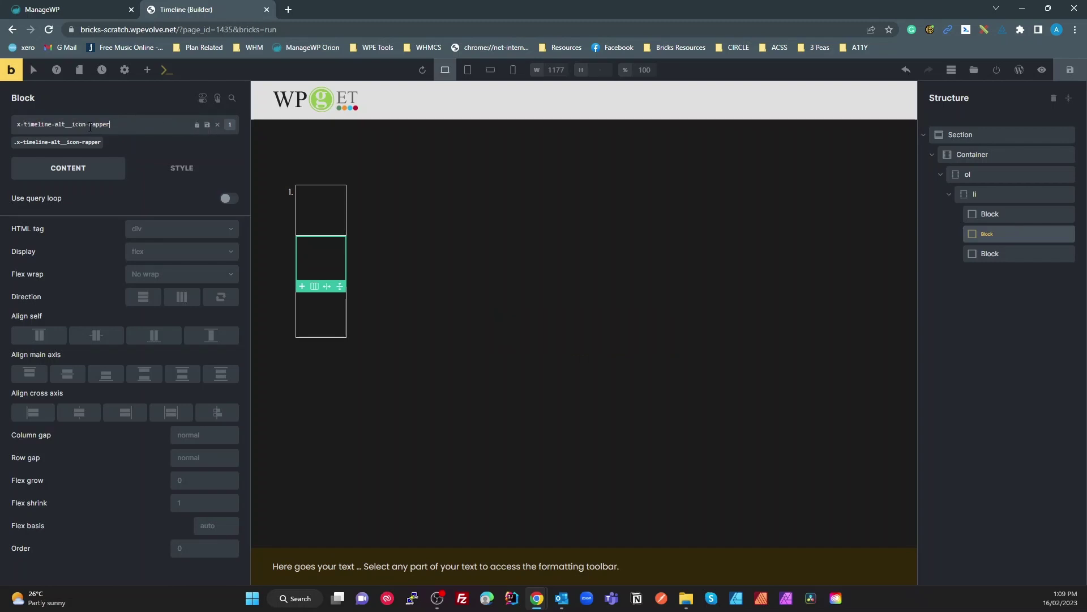
{"action": "type", "text": "w"}
{"action": "key", "text": "Return"}
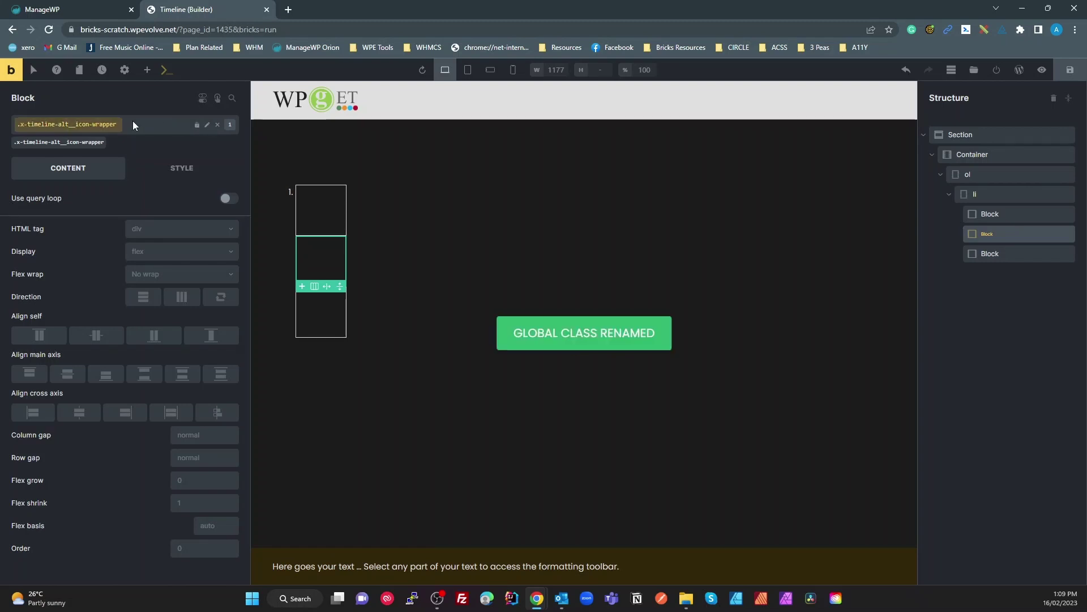
Rename the global class on the first Block inside the li to x-timeline-alt__content-wrapper.
{"action": "left_click", "coordinate": [997, 214]}
{"action": "left_click", "coordinate": [183, 127]}
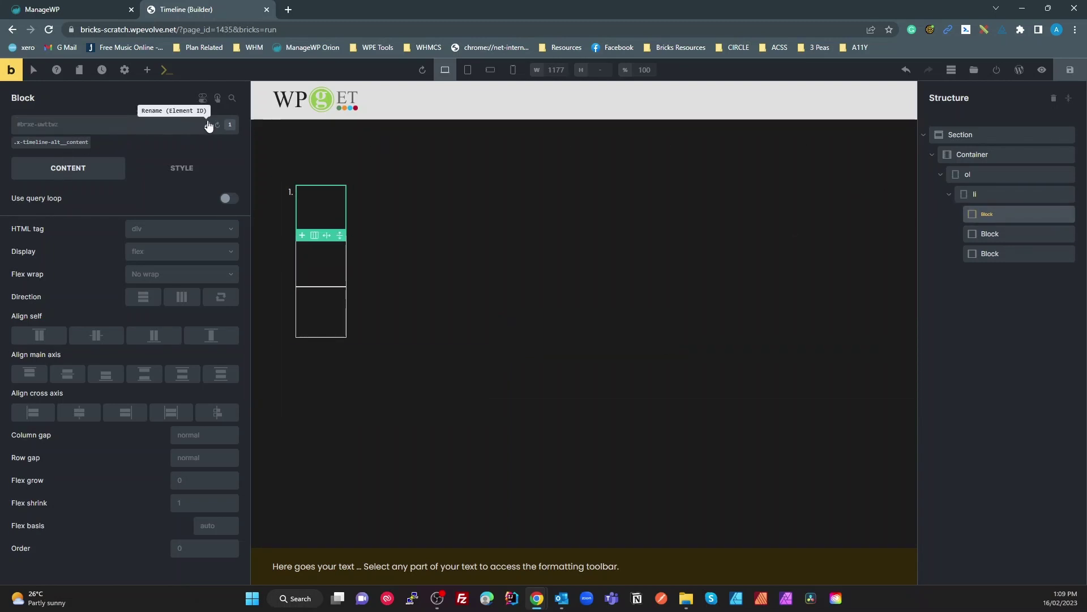
{"action": "left_click", "coordinate": [74, 142]}
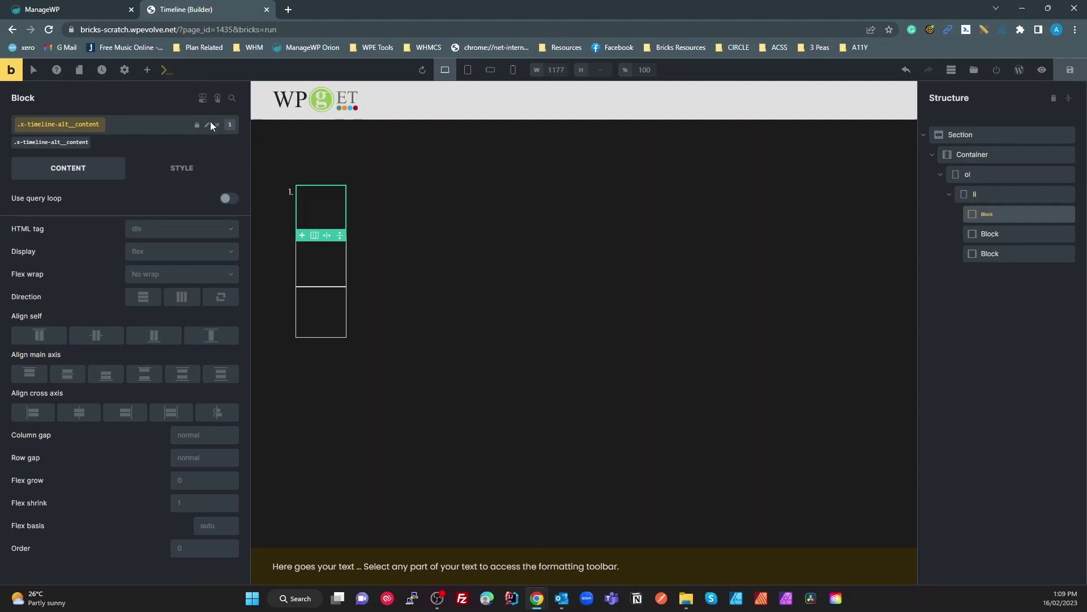
{"action": "left_click", "coordinate": [207, 125]}
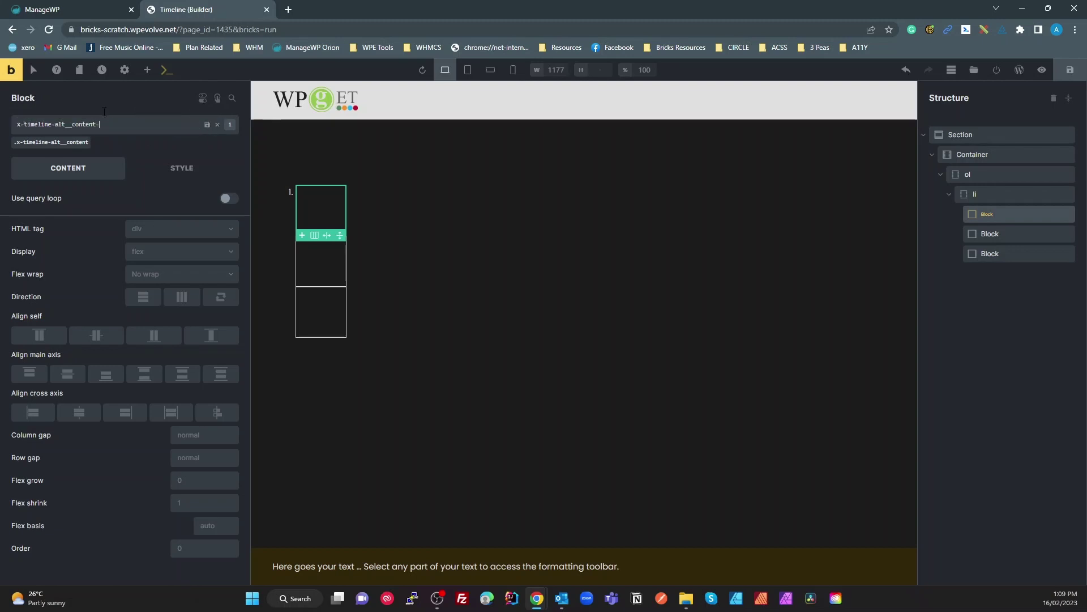
{"action": "type", "text": "-wrapper"}
{"action": "key", "text": "Return"}
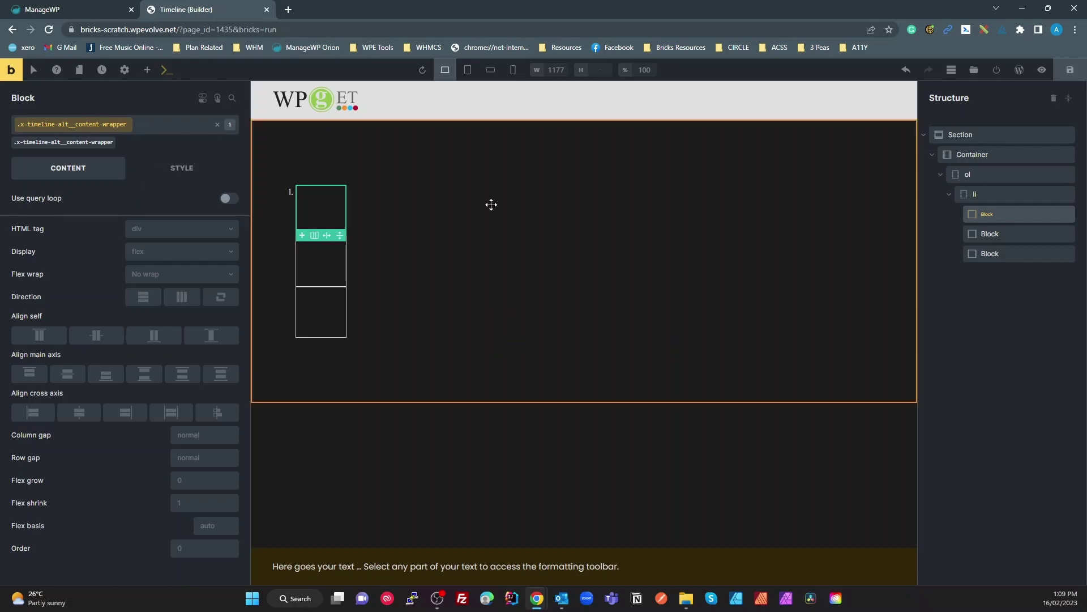
Delete the third Block inside the li and label the first one Content in the structure.
{"action": "left_click", "coordinate": [1024, 253]}
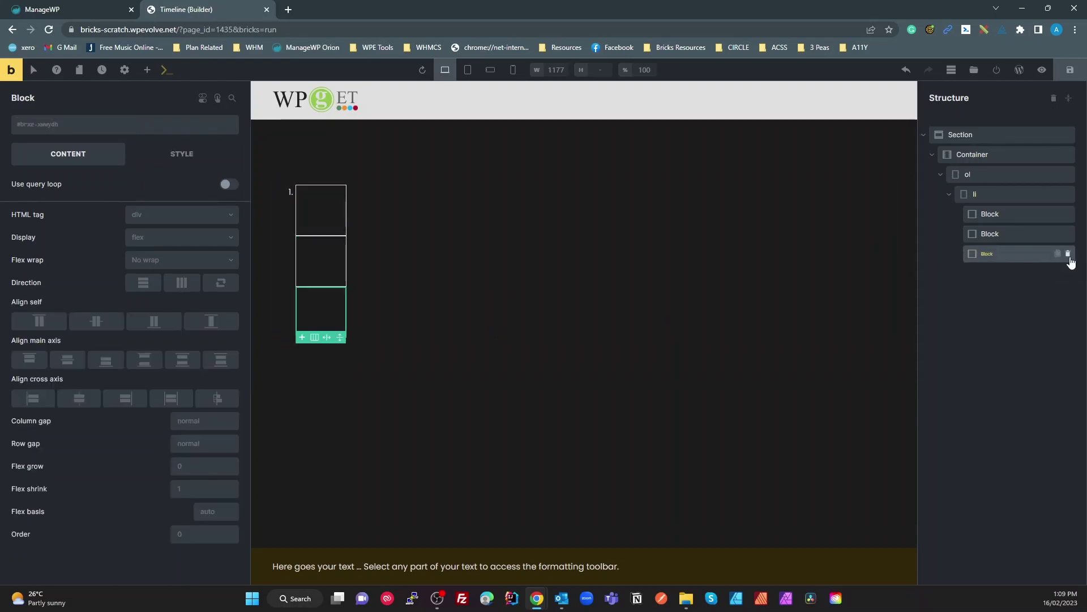
{"action": "left_click", "coordinate": [1068, 254]}
{"action": "left_click", "coordinate": [992, 214]}
{"action": "double_click", "coordinate": [988, 214]}
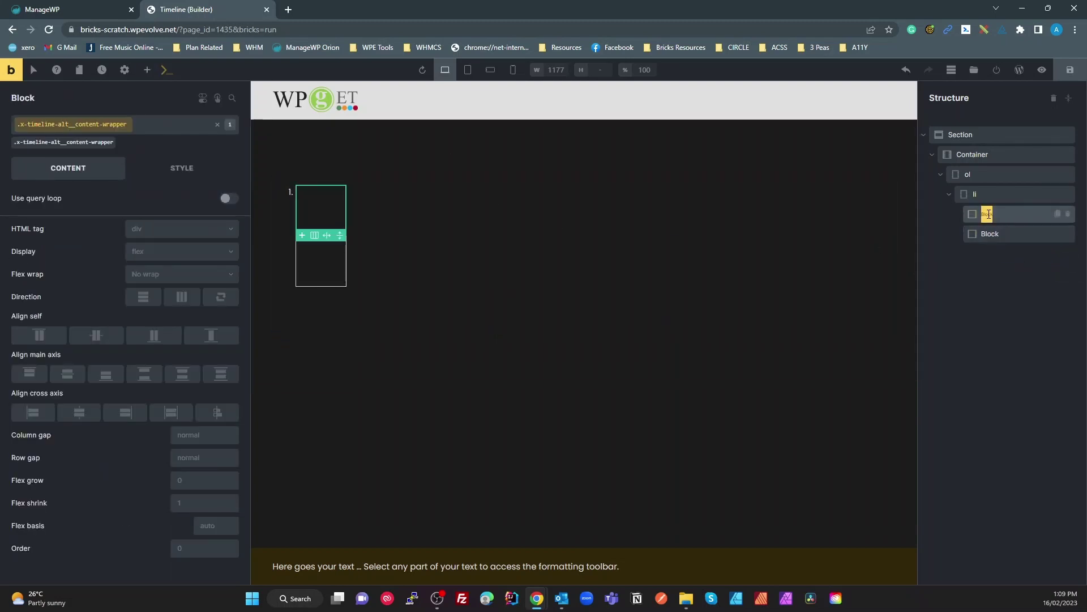
{"action": "type", "text": "Content"}
Label the second Block inside the li Icon Wrapper and rename the Content block as Content Wrapper.
{"action": "double_click", "coordinate": [989, 232]}
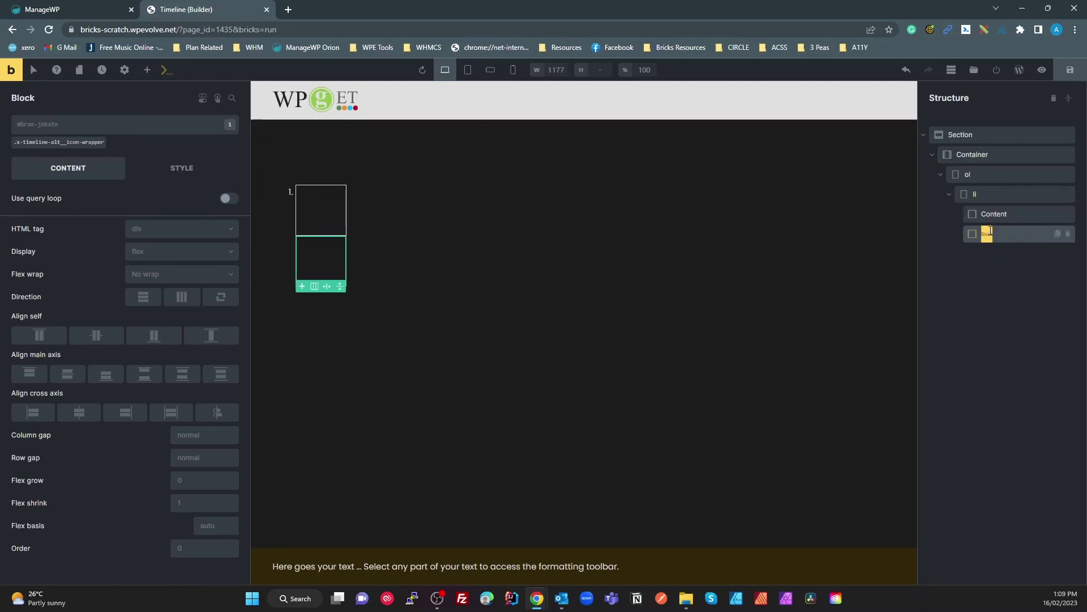
{"action": "type", "text": "Icon Wrapper"}
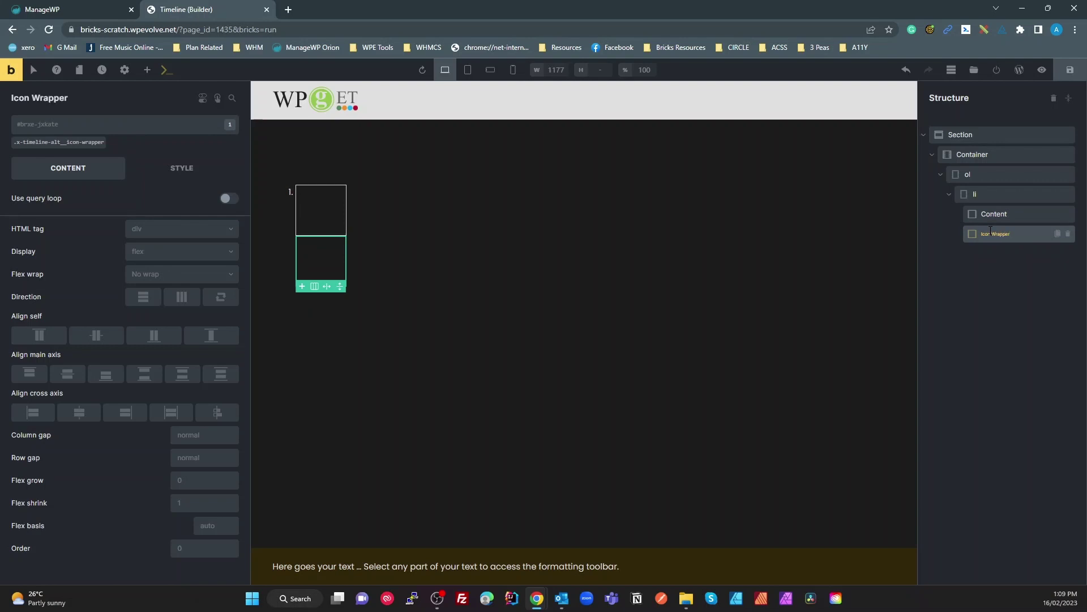
{"action": "double_click", "coordinate": [1009, 214]}
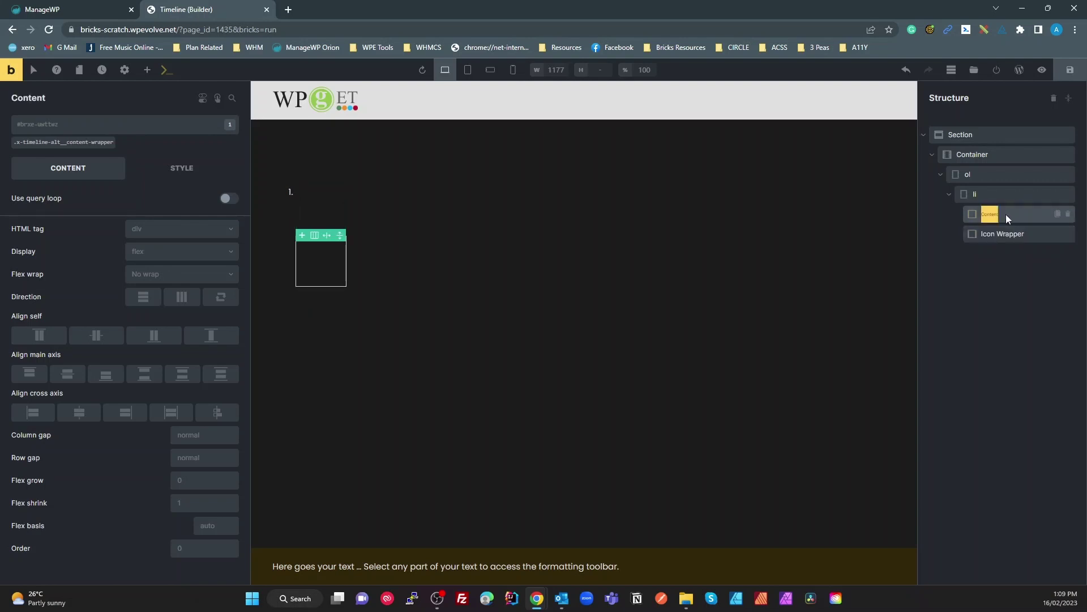
{"action": "left_click", "coordinate": [1006, 214]}
{"action": "type", "text": "Wra"}
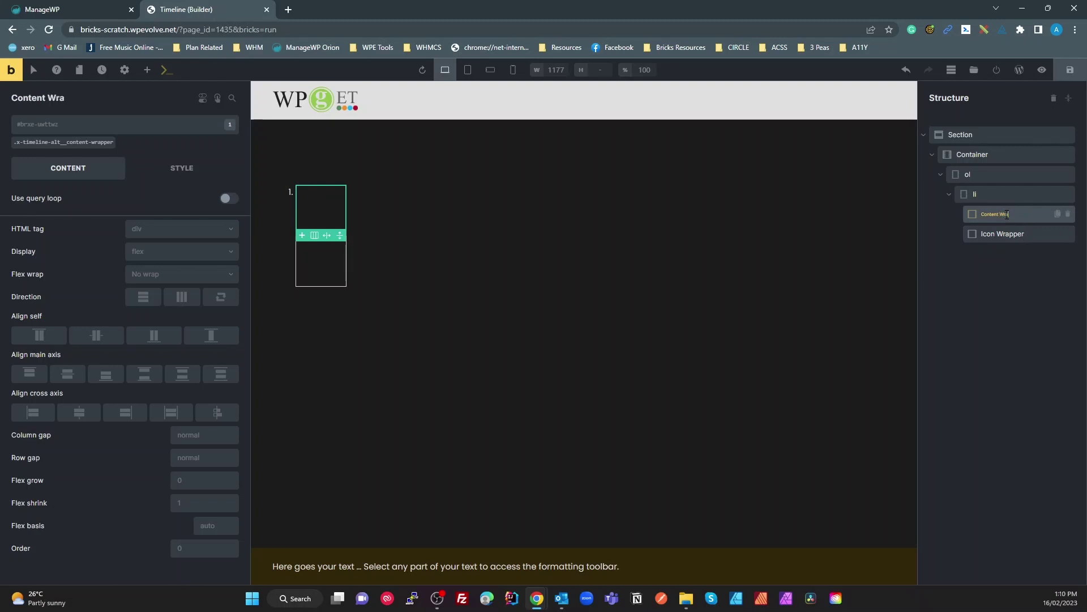
{"action": "type", "text": "pper"}
Copy the class name x-timeline-alt from the ol element, keeping the class name as it is.
{"action": "left_click", "coordinate": [978, 195]}
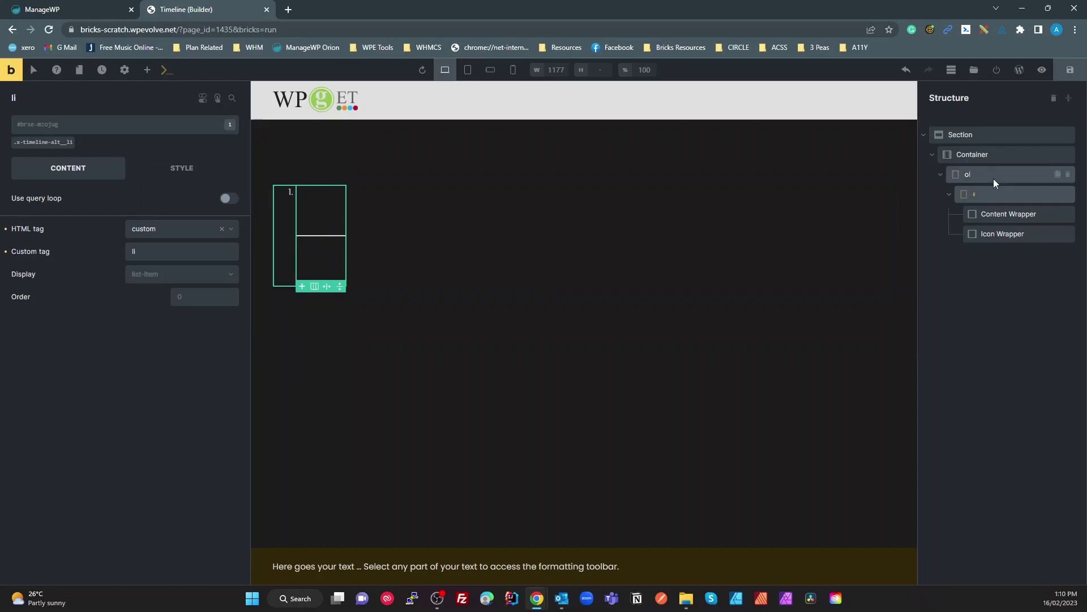
{"action": "left_click", "coordinate": [978, 174]}
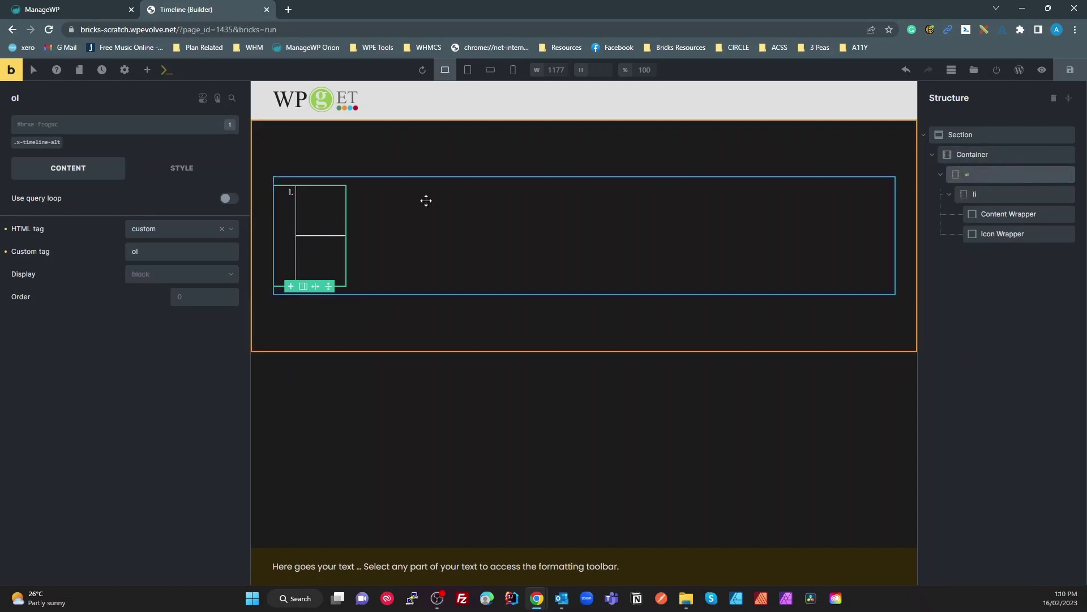
{"action": "left_click", "coordinate": [44, 142]}
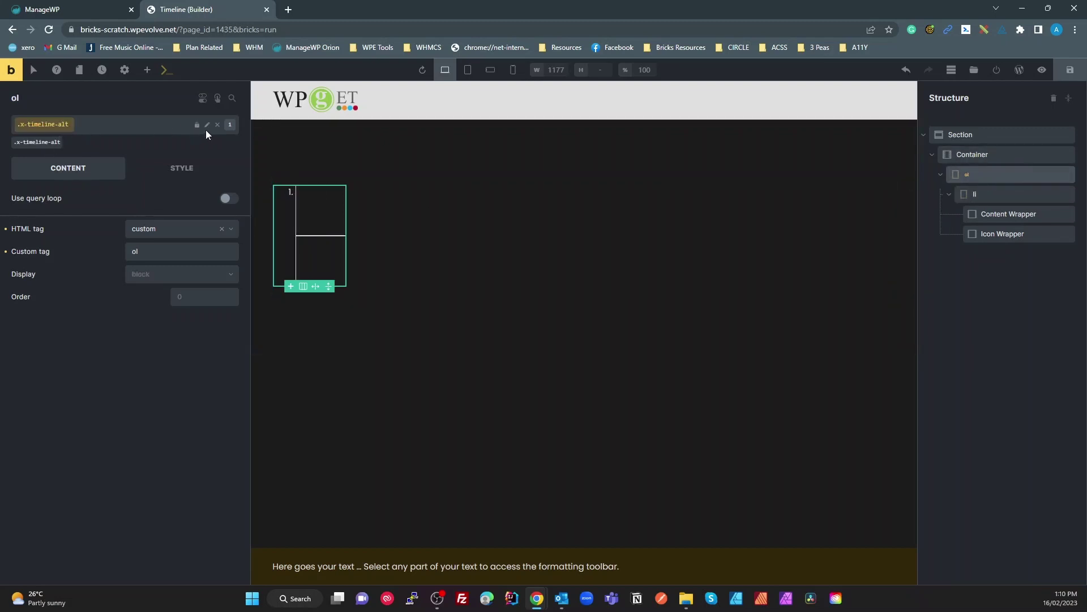
{"action": "left_click", "coordinate": [208, 125]}
{"action": "key", "text": "ctrl+a"}
{"action": "key", "text": "ctrl+c"}
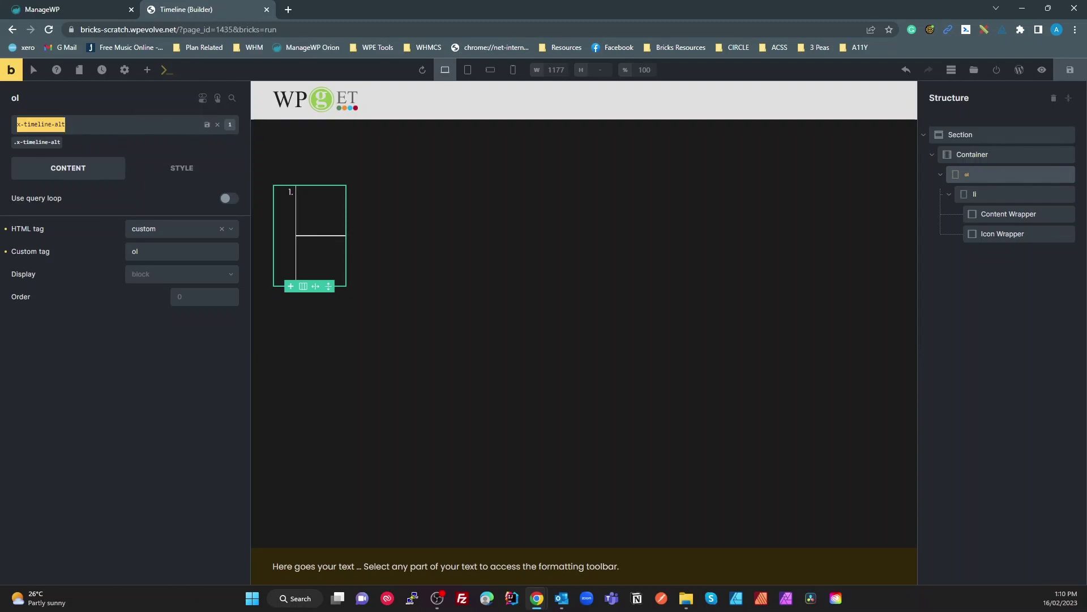
{"action": "left_click", "coordinate": [29, 97]}
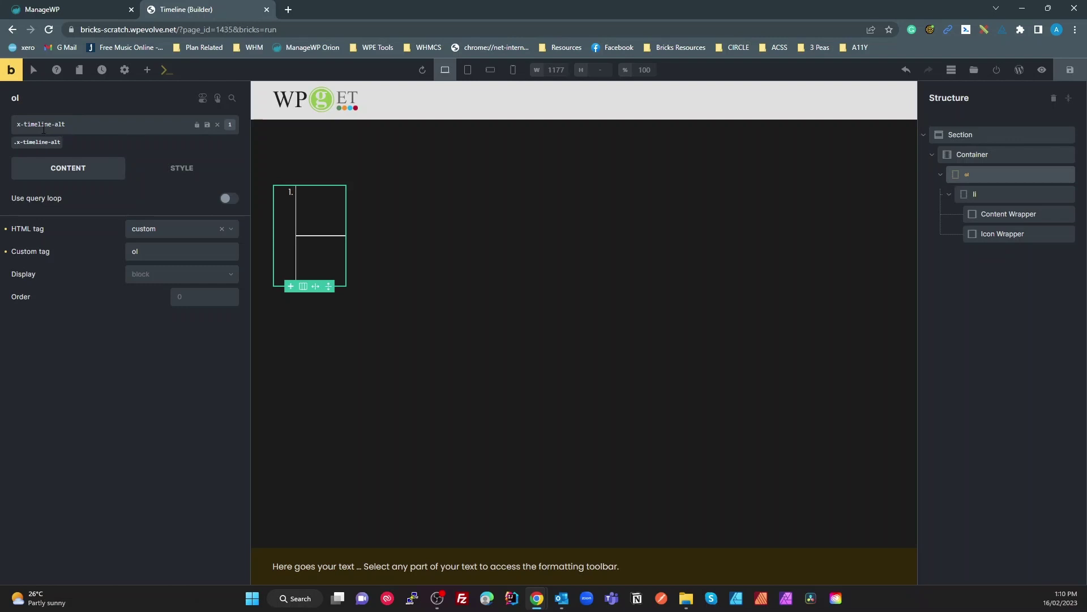
{"action": "left_click", "coordinate": [207, 124]}
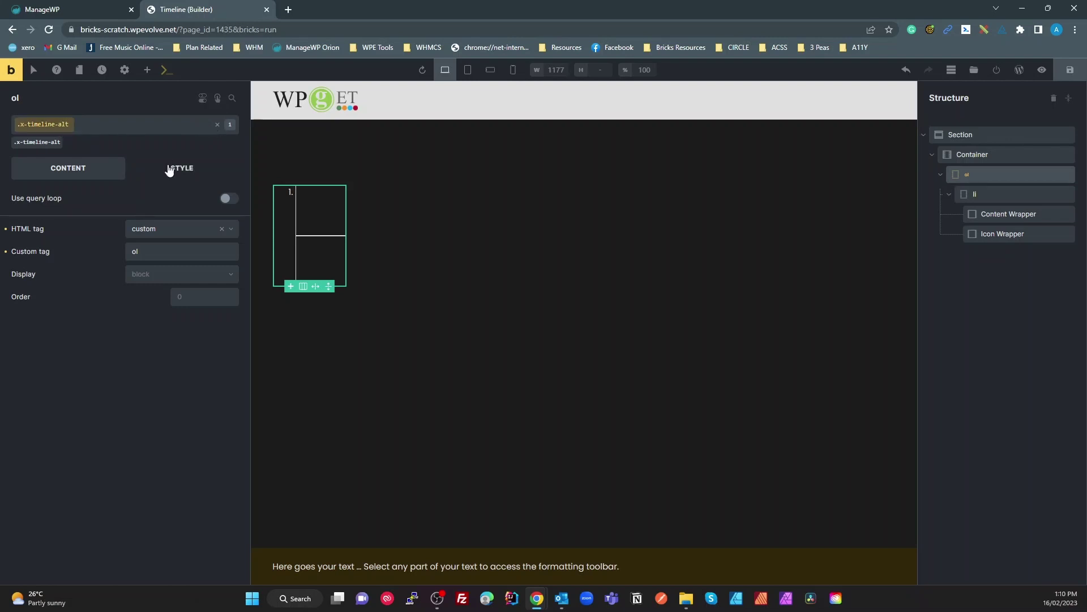
{"action": "left_click", "coordinate": [174, 170]}
{"action": "left_click", "coordinate": [70, 405]}
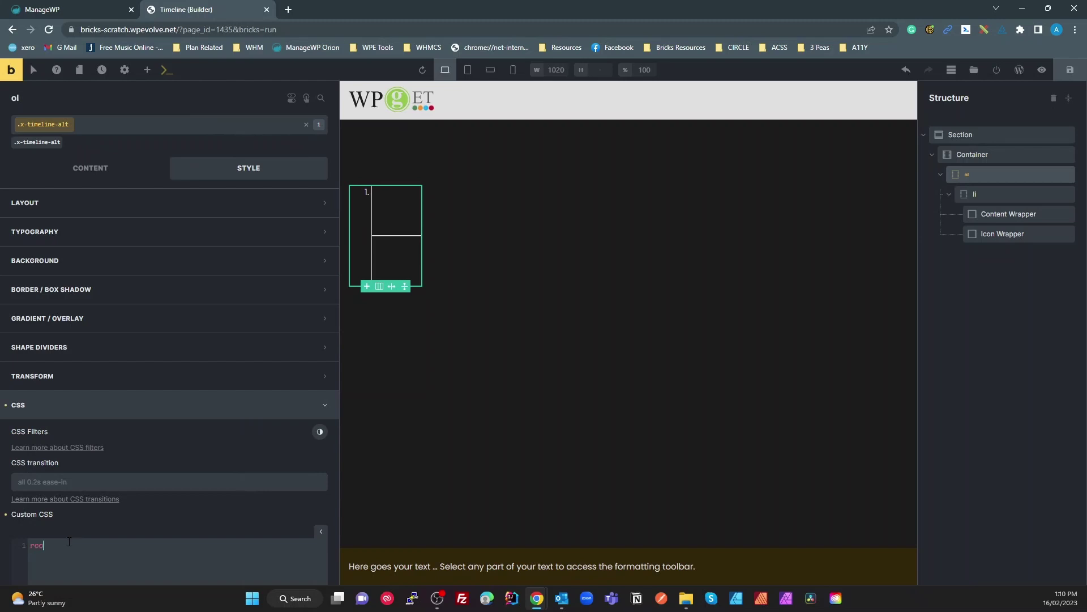
{"action": "key", "text": "BackSpace"}
{"action": "key", "text": "ctrl+v"}
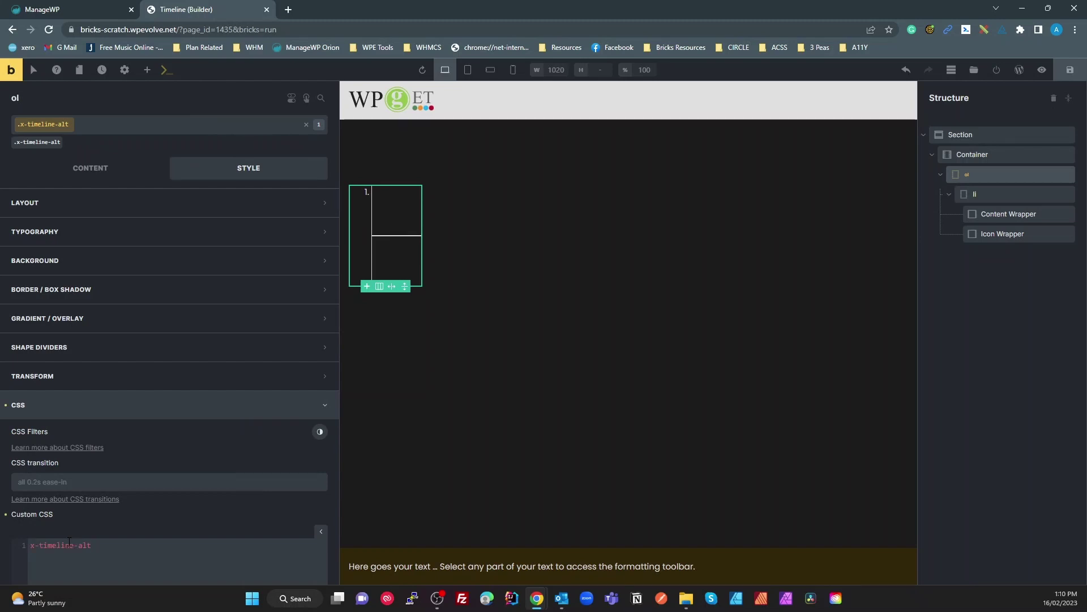
{"action": "left_click", "coordinate": [31, 547]}
{"action": "type", "text": "."}
{"action": "left_click", "coordinate": [126, 546]}
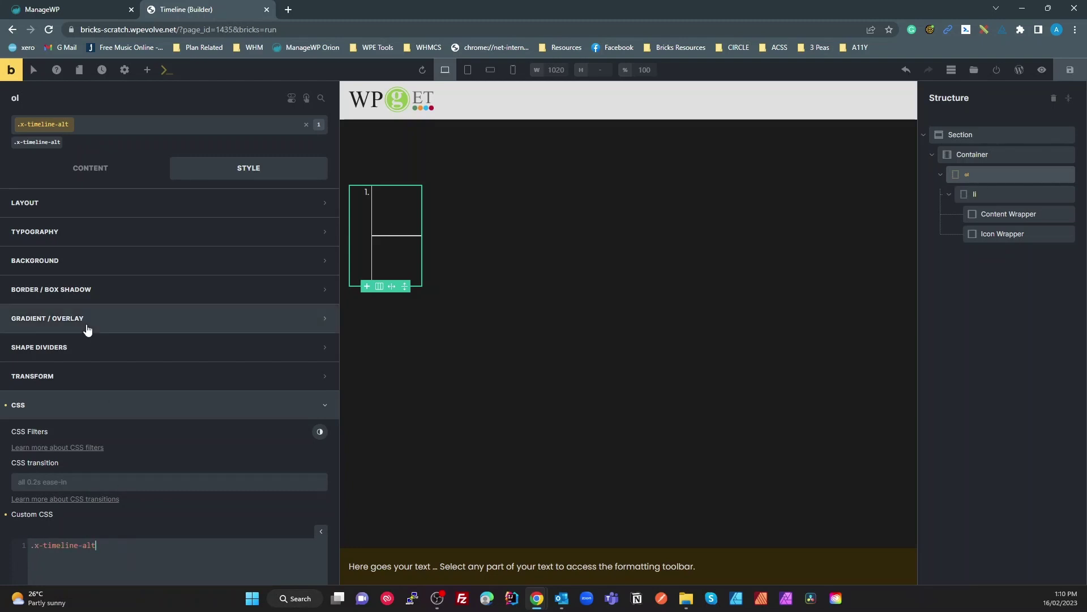
{"action": "key", "text": "ctrl+a"}
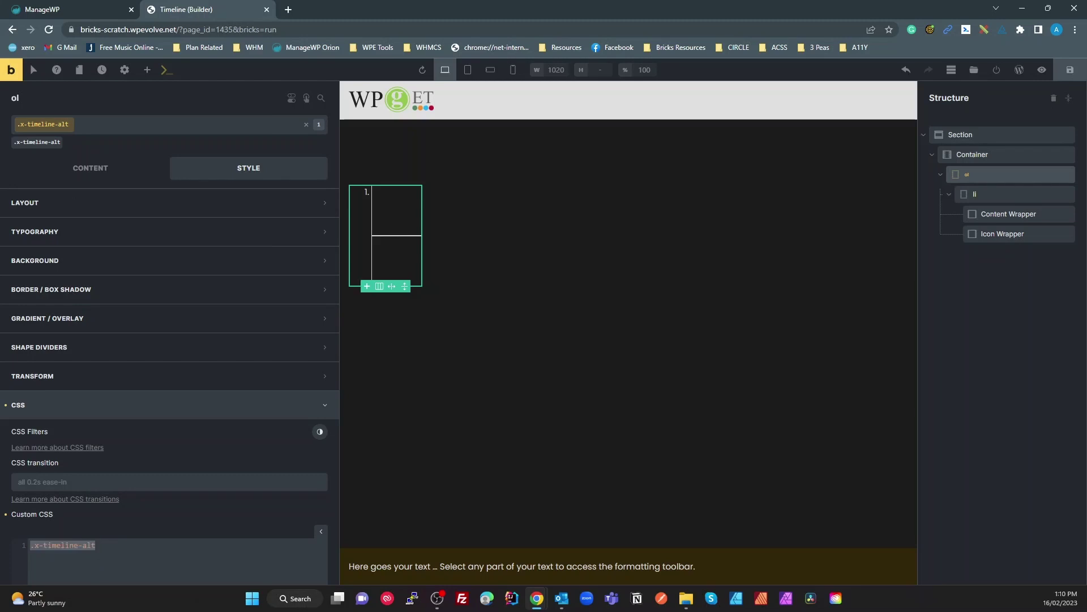
{"action": "key", "text": "BackSpace"}
Rename the Container element in the structure as Container (CSS).
{"action": "left_click", "coordinate": [981, 158]}
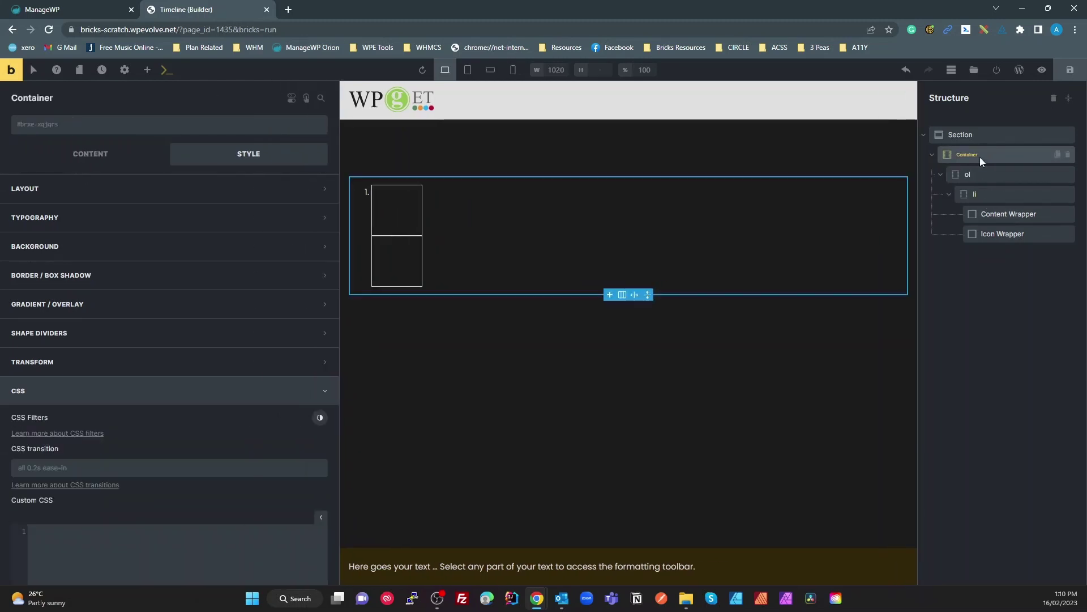
{"action": "double_click", "coordinate": [982, 156]}
{"action": "type", "text": "(CSS"}
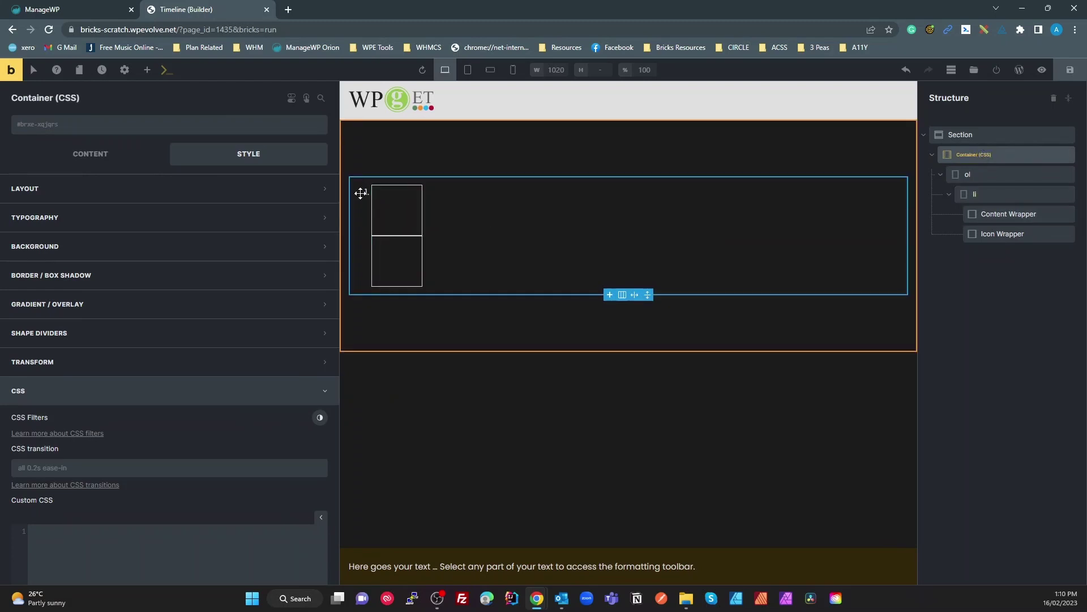
Enter the selector .x-timeline-alt in the custom CSS of Container (CSS), taking the class name from the ol element.
{"action": "left_click", "coordinate": [121, 566]}
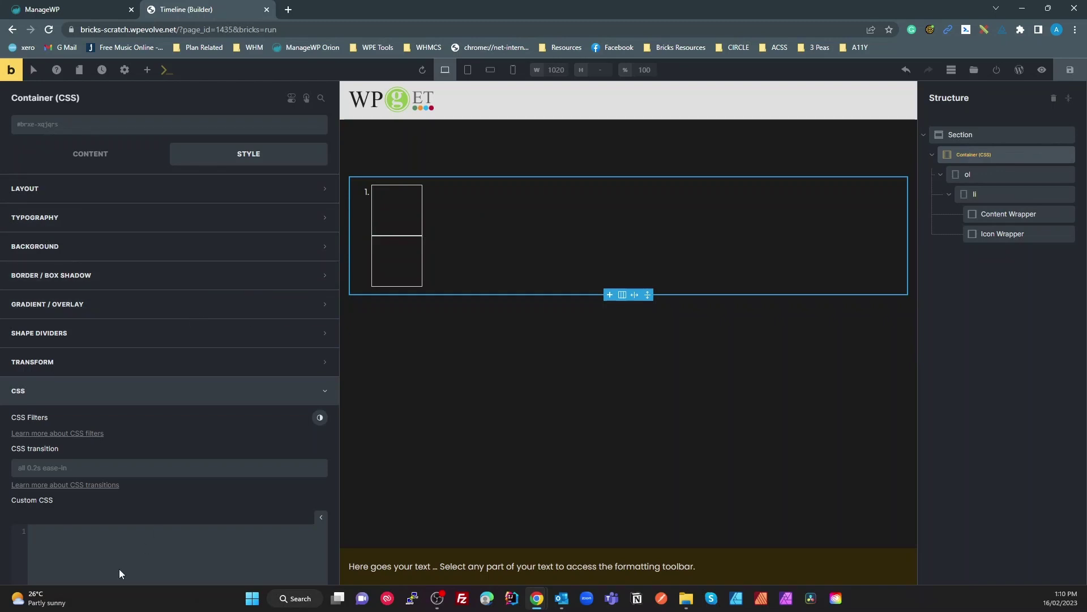
{"action": "type", "text": "."}
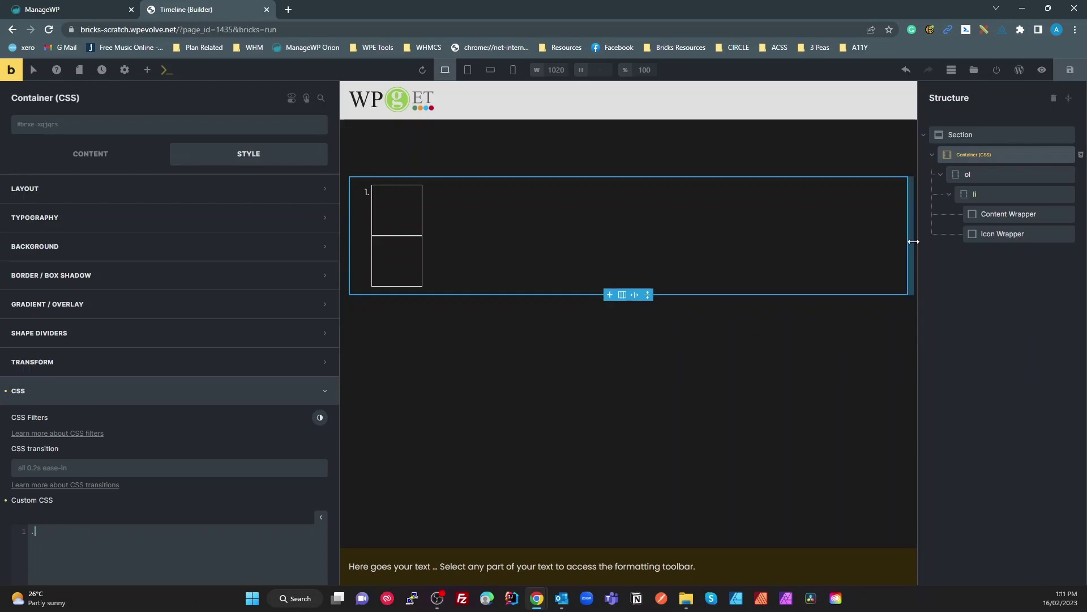
{"action": "left_click", "coordinate": [980, 176]}
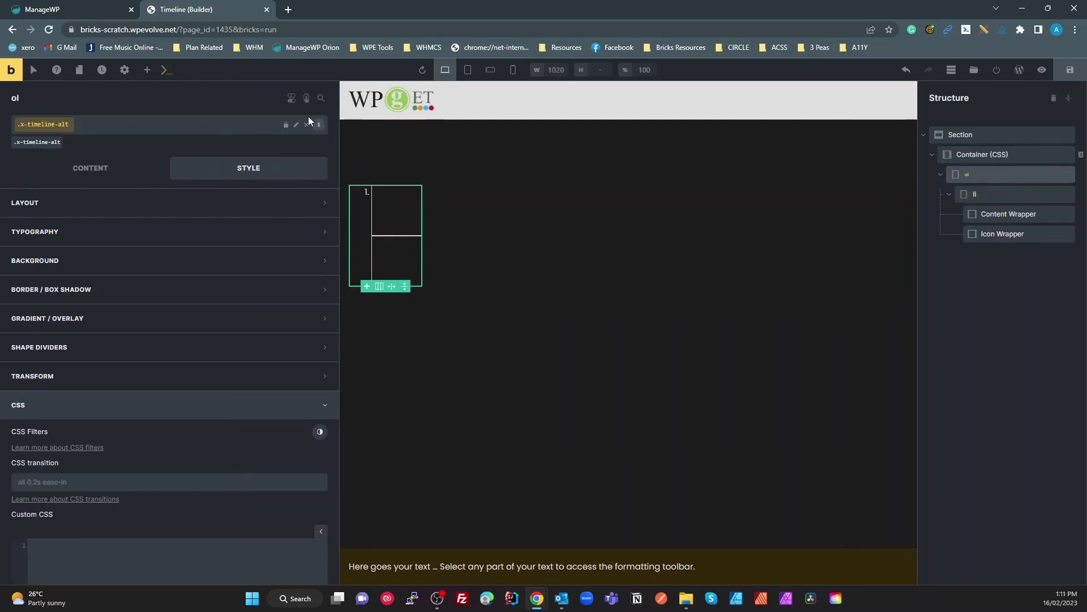
{"action": "left_click", "coordinate": [296, 125]}
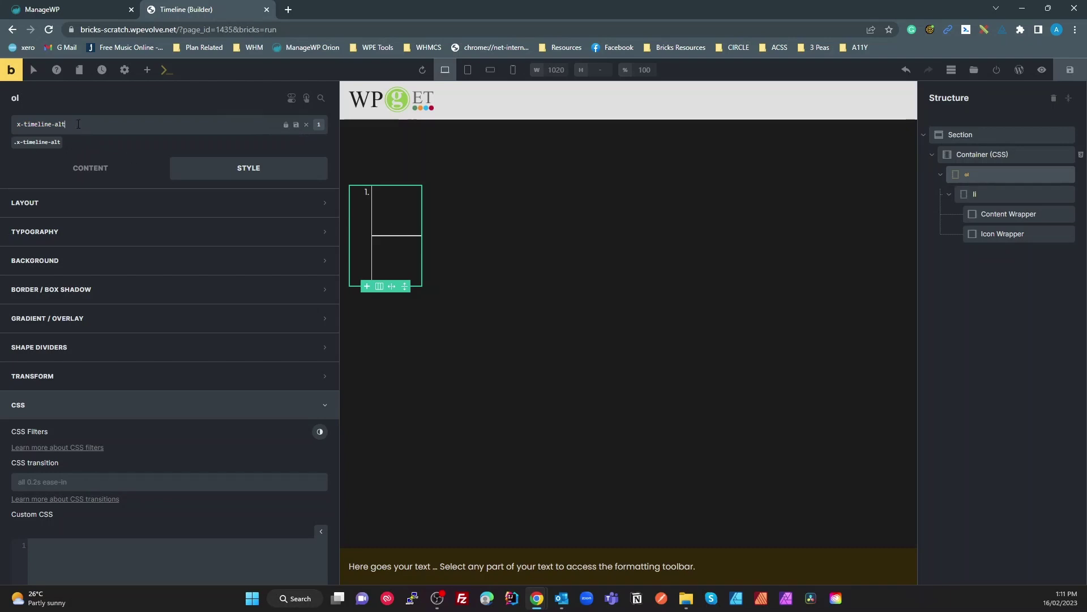
{"action": "left_click", "coordinate": [1027, 152]}
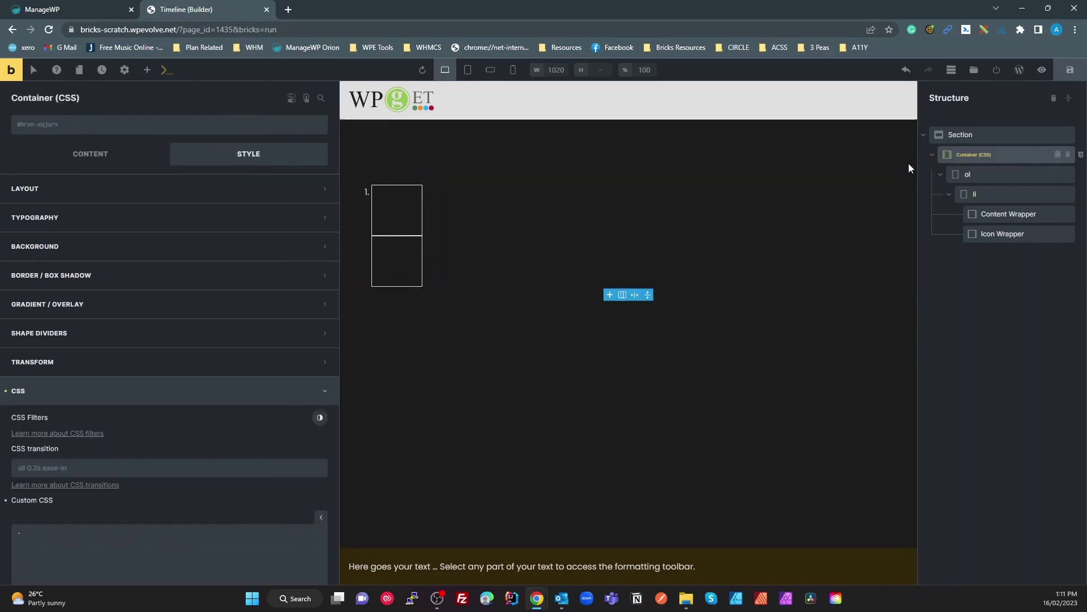
{"action": "left_click", "coordinate": [90, 538]}
{"action": "type", "text": ".x-timeline-alt"}
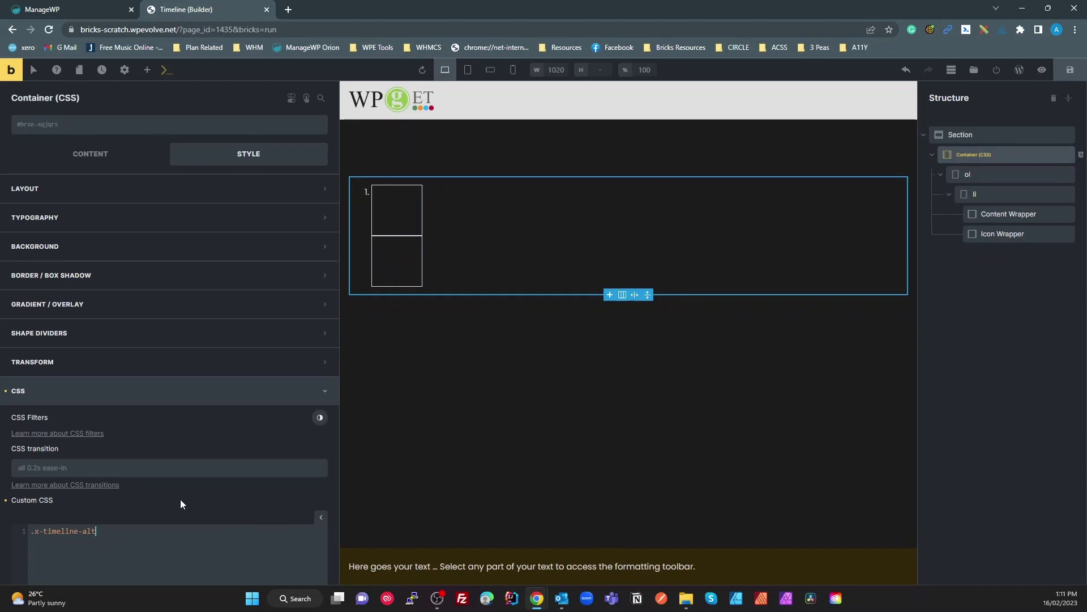
Open a rule block for .x-timeline-alt in the custom CSS and add list-style: none; to it.
{"action": "type", "text": "{"}
{"action": "key", "text": "Return"}
{"action": "key", "text": "Return"}
{"action": "type", "text": "}"}
{"action": "key", "text": "Up"}
{"action": "type", "text": "list-st"}
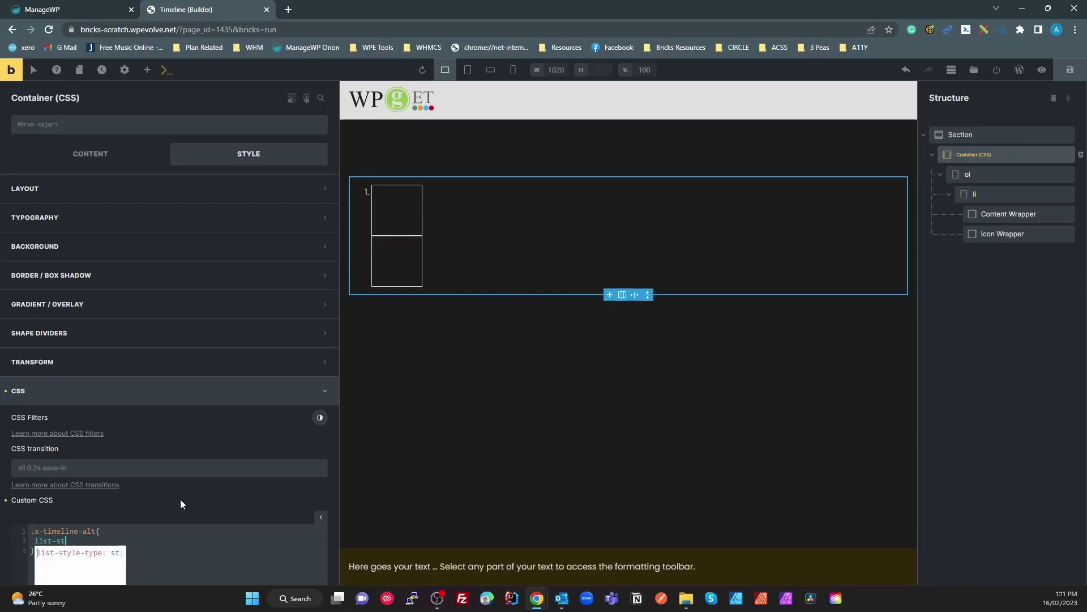
{"action": "type", "text": "yle: non"}
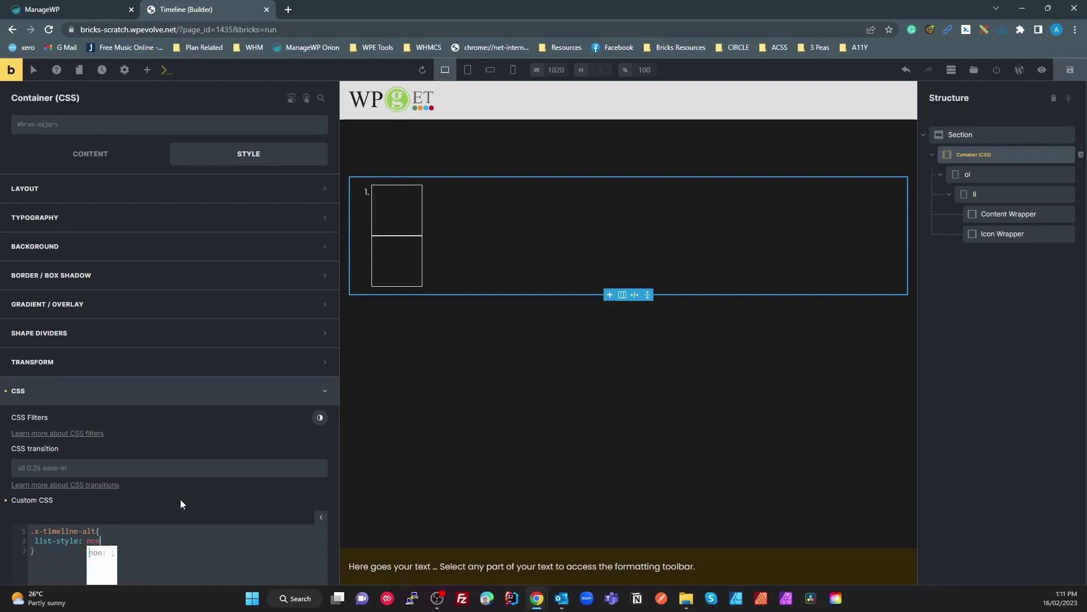
{"action": "type", "text": "e;"}
{"action": "key", "text": "Return"}
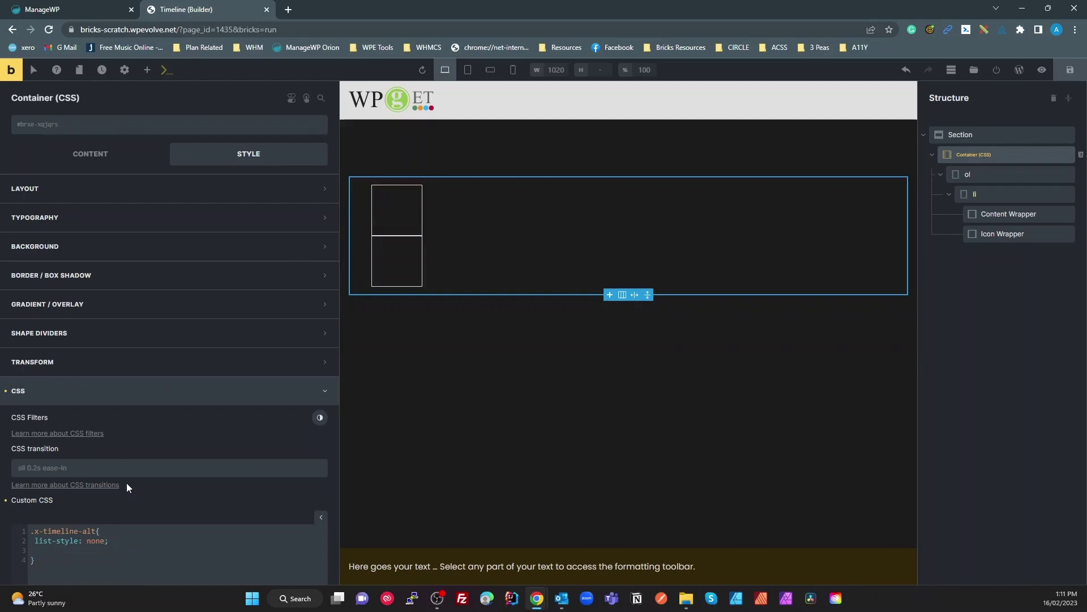
Add padding: 0; and margin: 0; to the .x-timeline-alt rule.
{"action": "type", "text": "padding"}
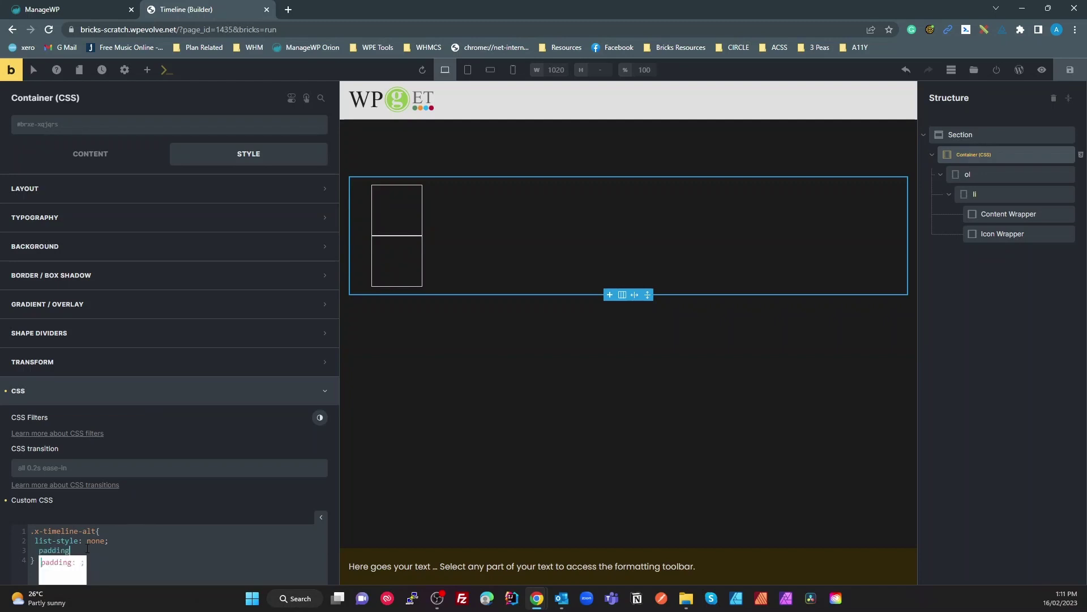
{"action": "type", "text": ": 0"}
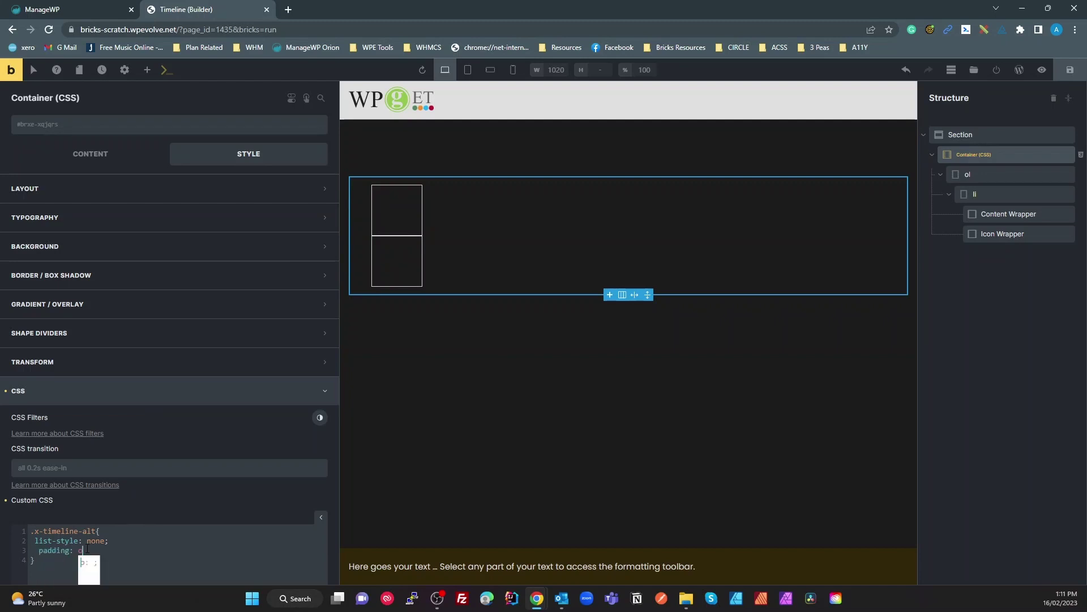
{"action": "key", "text": "BackSpace"}
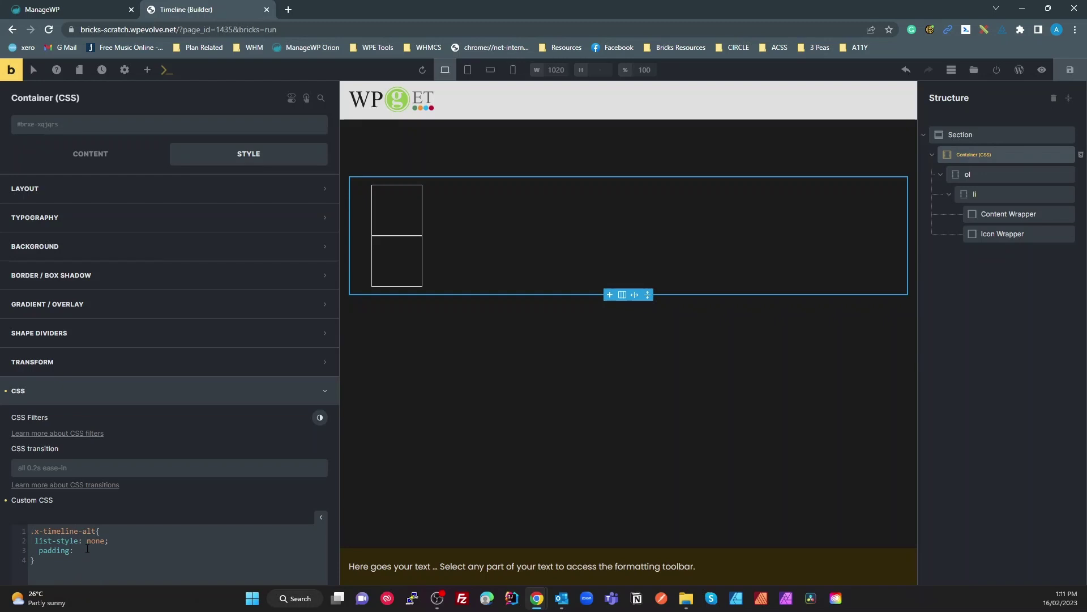
{"action": "type", "text": "0;"}
{"action": "key", "text": "Return"}
{"action": "type", "text": "mar"}
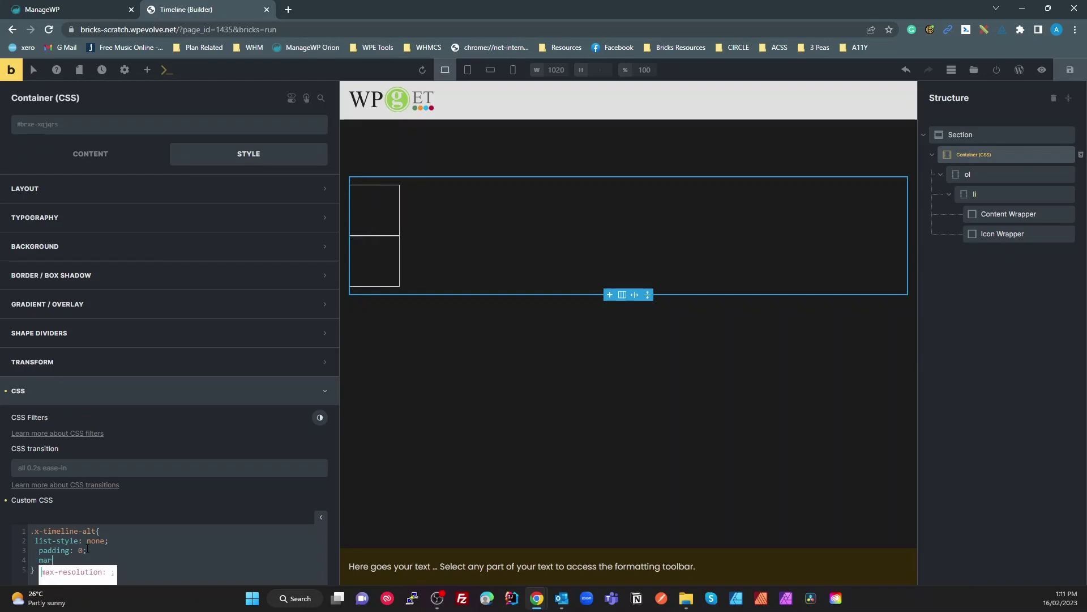
{"action": "type", "text": "gin: 0"}
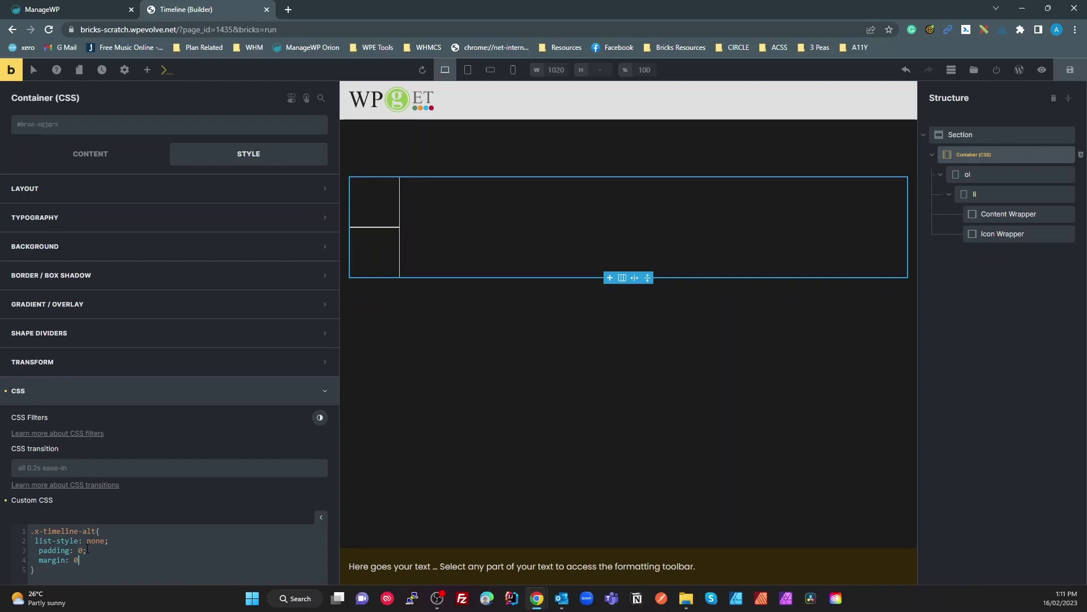
{"action": "type", "text": ";"}
{"action": "left_click_drag", "start_coordinate": [96, 531], "coordinate": [36, 532]}
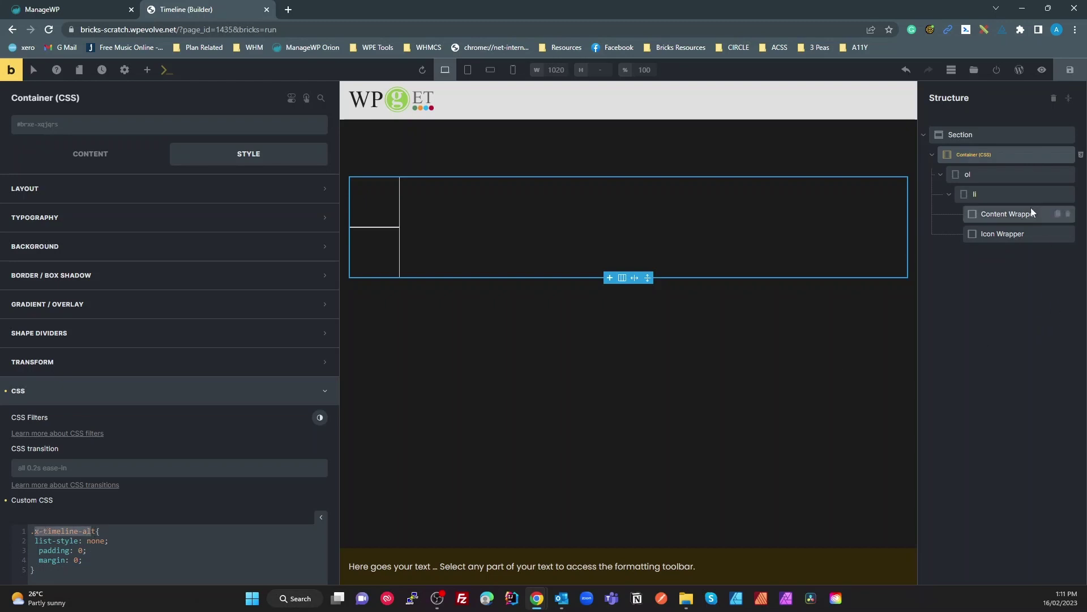
Copy the class name x-timeline-alt__li from the li element, keeping the class name as it is.
{"action": "left_click", "coordinate": [980, 195]}
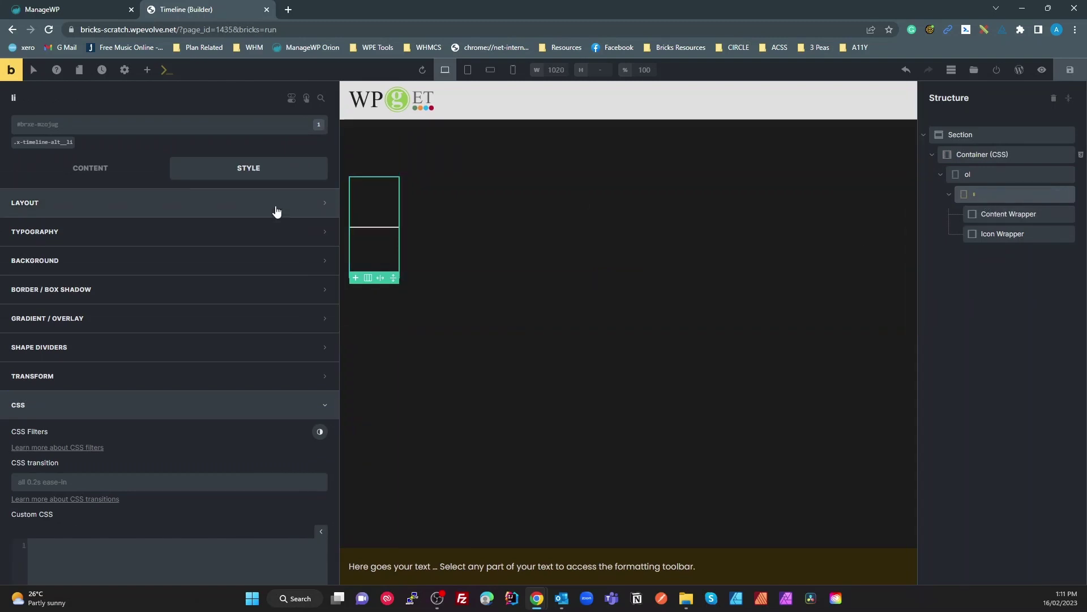
{"action": "left_click", "coordinate": [26, 141]}
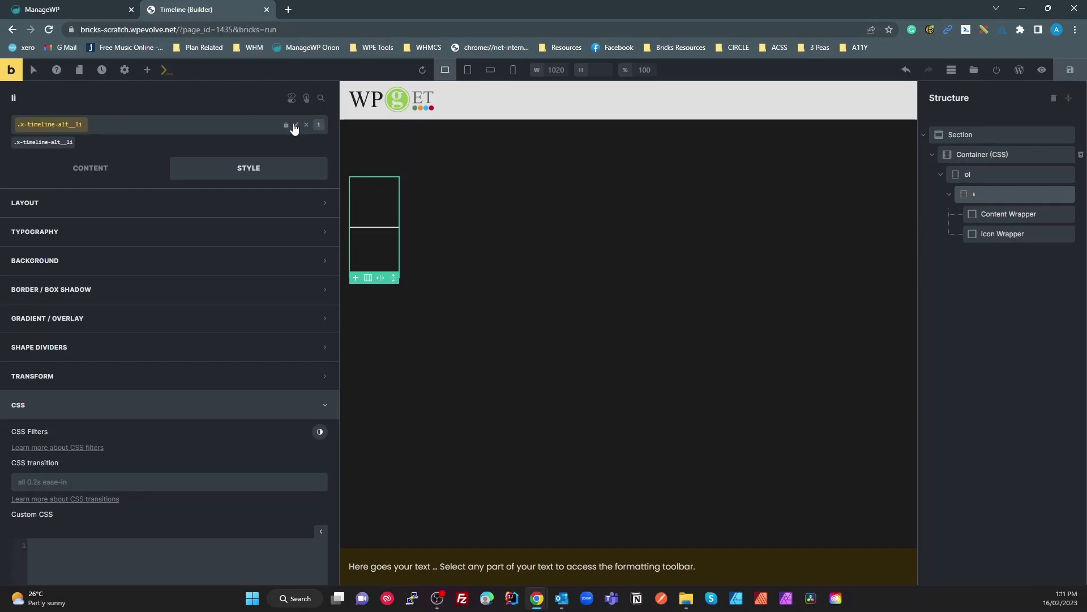
{"action": "left_click", "coordinate": [295, 126]}
{"action": "key", "text": "ctrl+a"}
{"action": "key", "text": "ctrl+c"}
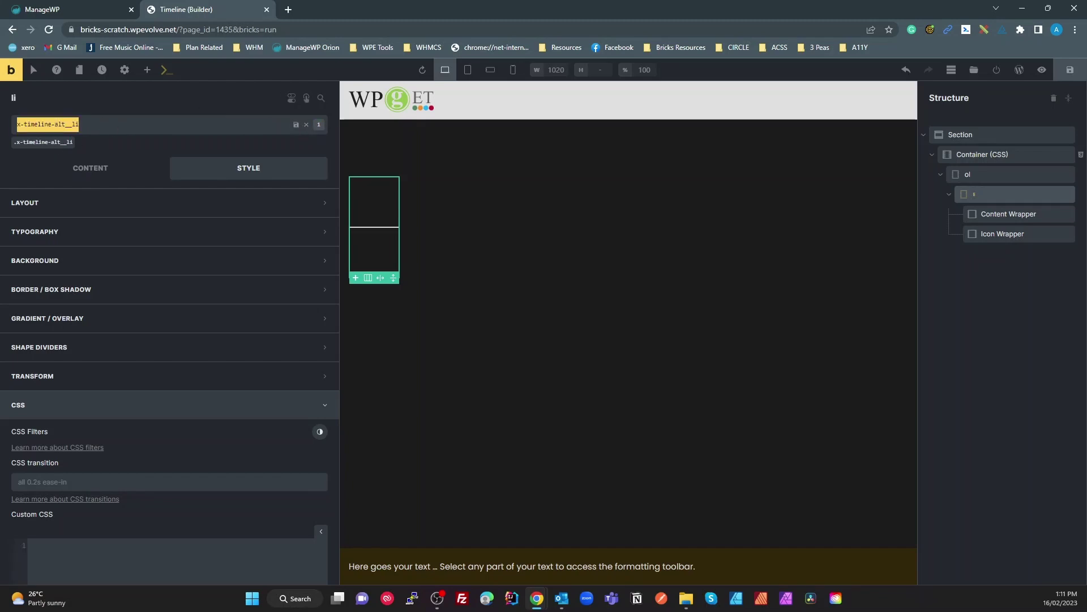
Add an empty .x-timeline-alt__li rule below the existing one in the custom CSS of Container (CSS), reusing the copied class name.
{"action": "left_click", "coordinate": [984, 153]}
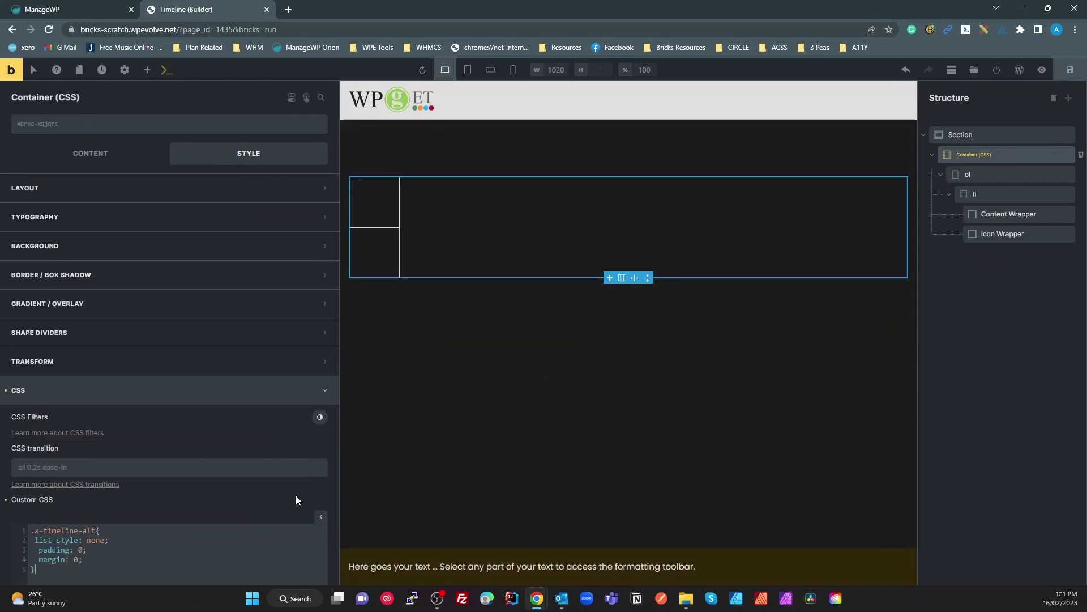
{"action": "scroll", "coordinate": [199, 516], "scroll_direction": "down", "scroll_amount": 2}
{"action": "key", "text": "Return"}
{"action": "key", "text": "Return"}
{"action": "type", "text": "."}
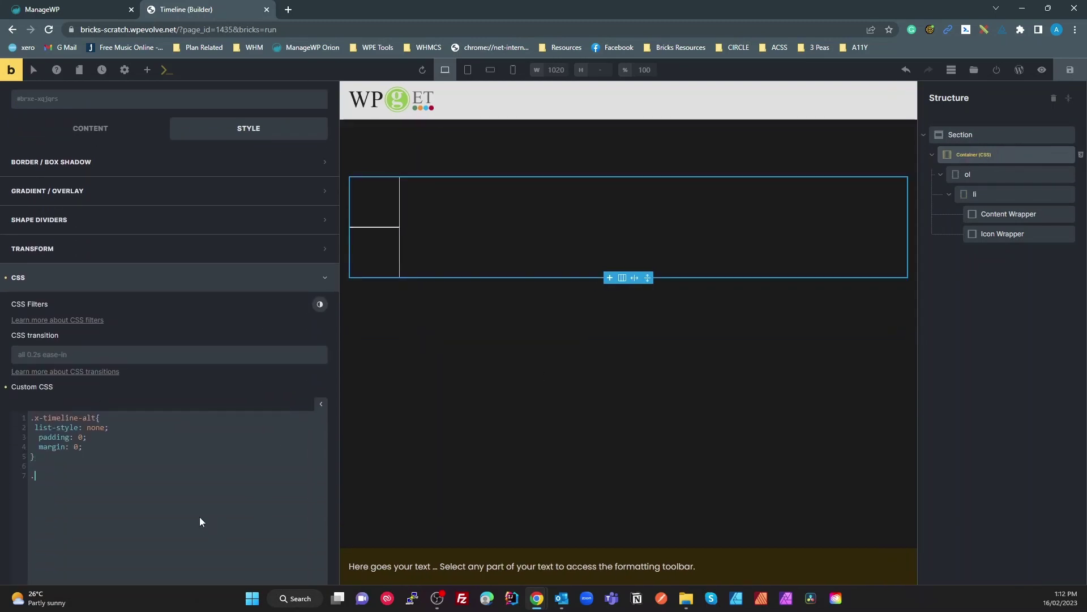
{"action": "key", "text": "ctrl+v"}
{"action": "type", "text": "{"}
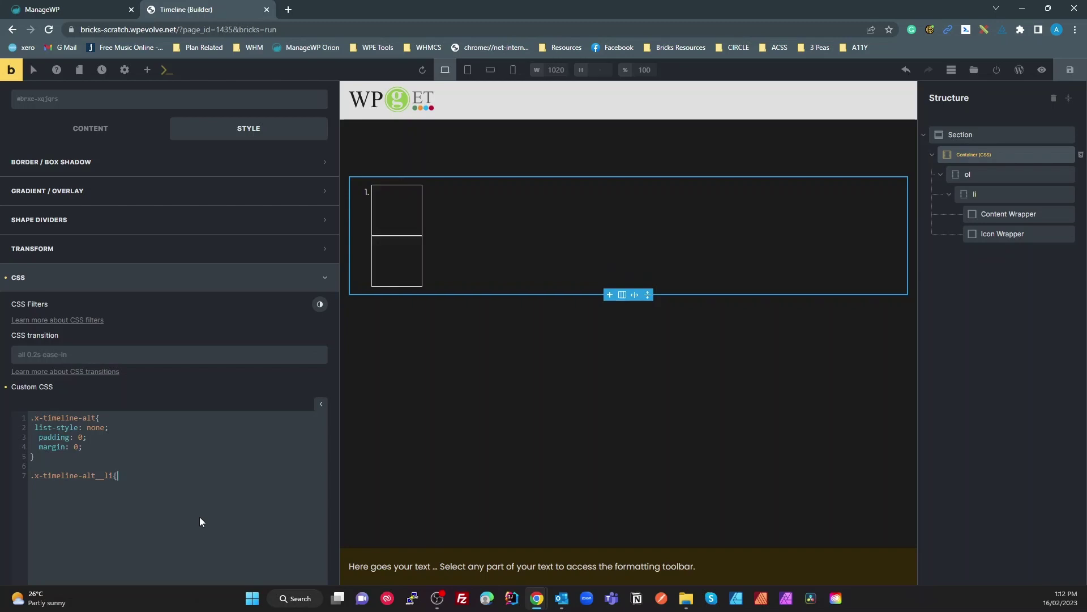
{"action": "key", "text": "Return"}
{"action": "key", "text": "Return"}
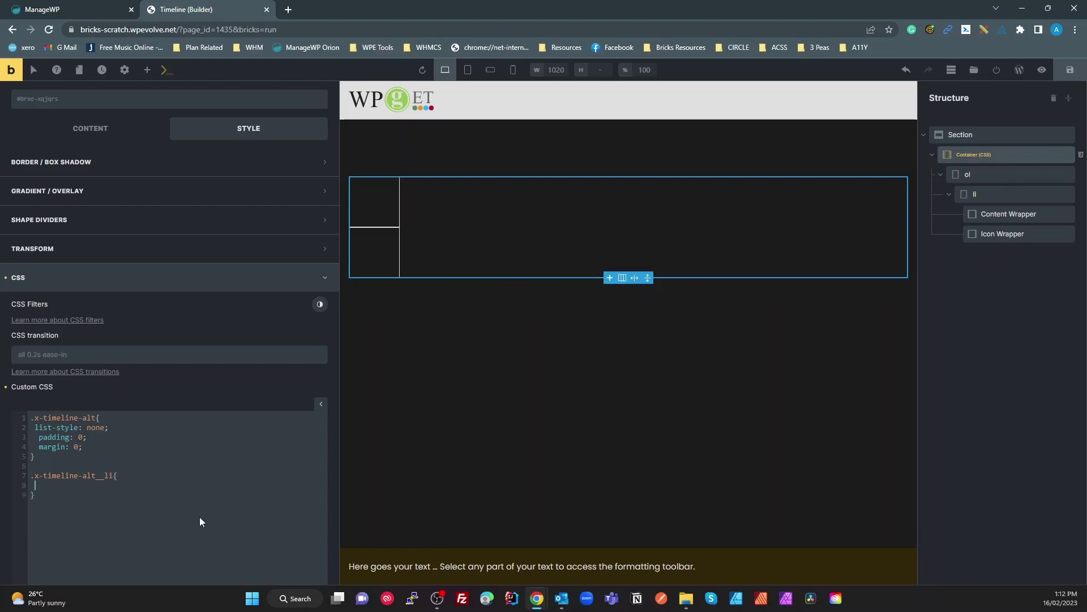
Add display: grid; to the .x-timeline-alt__li rule, with the property name spelled correctly.
{"action": "type", "text": "dis"}
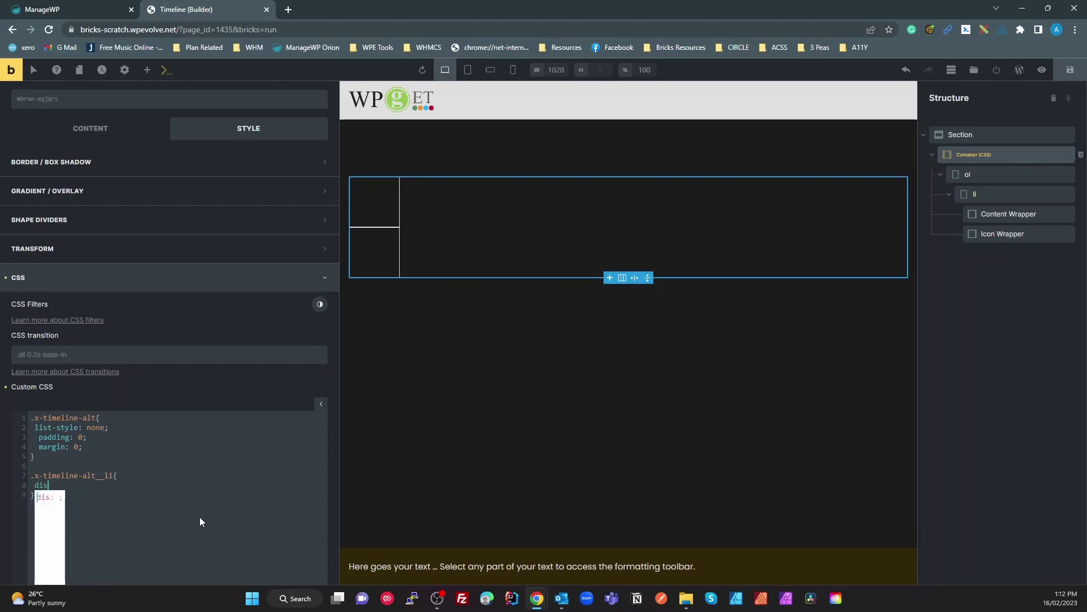
{"action": "type", "text": "paly"}
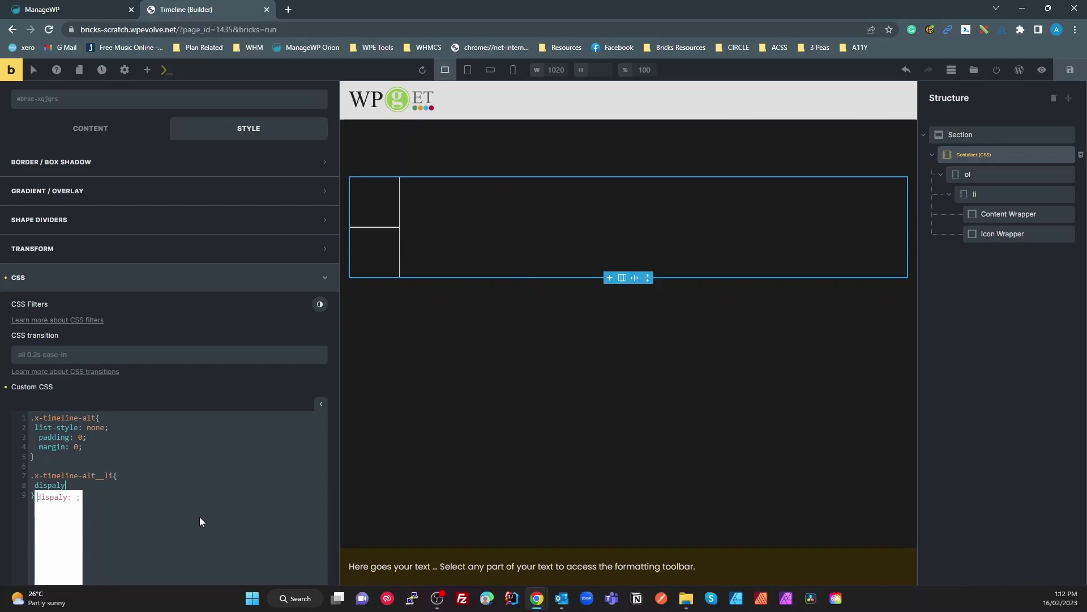
{"action": "type", "text": ": grid"}
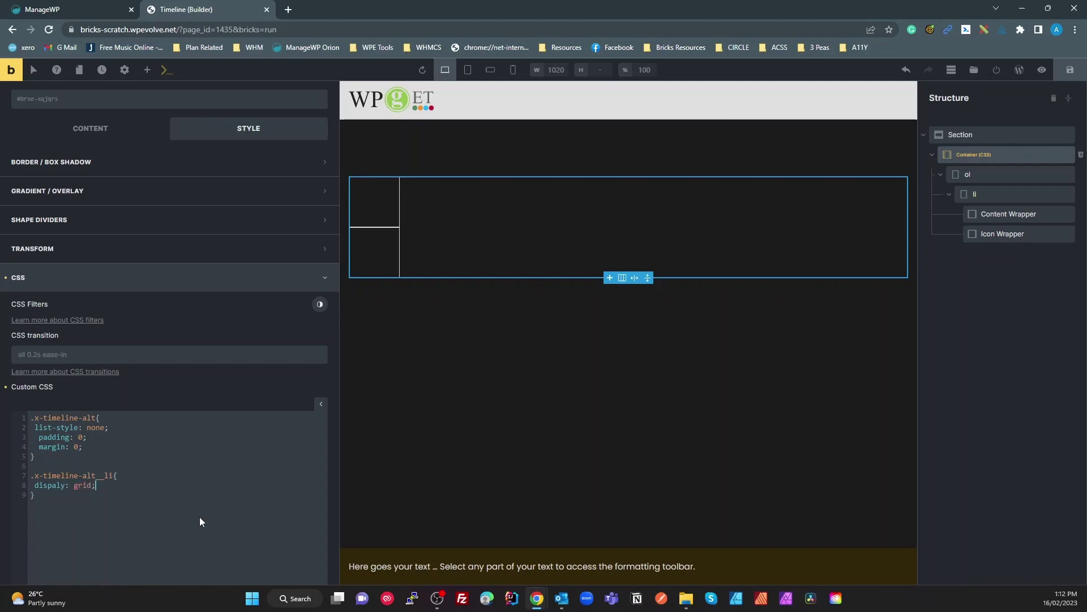
{"action": "type", "text": ";"}
{"action": "key", "text": "Return"}
{"action": "double_click", "coordinate": [58, 486]}
{"action": "type", "text": "display: grid"}
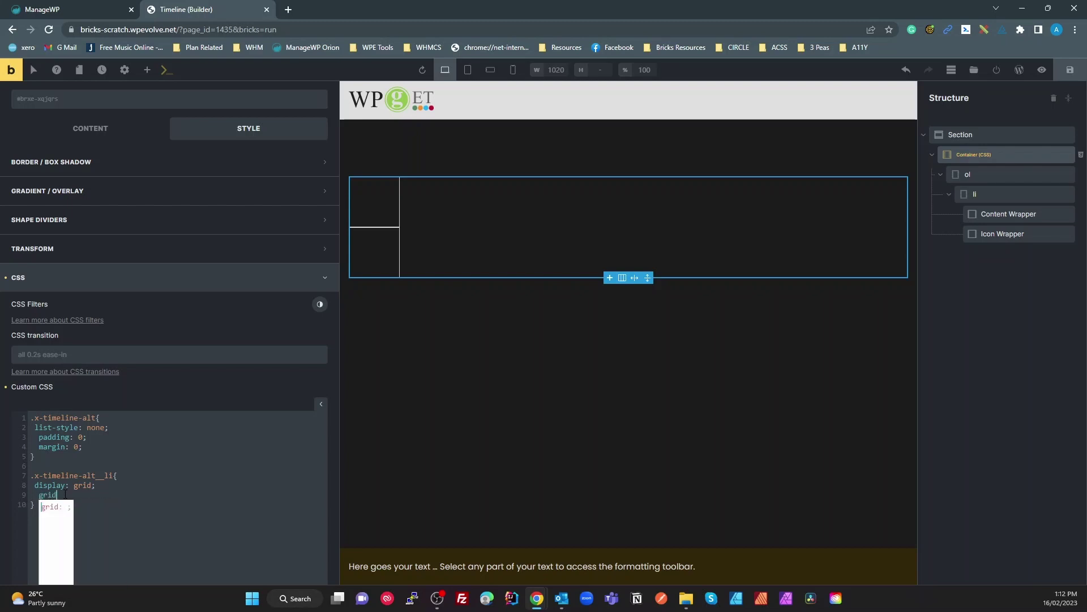
Define eleven equal columns in the .x-timeline-alt__li rule with grid-template-columns: repeat(11, 1fr).
{"action": "type", "text": ";   grid-templa"}
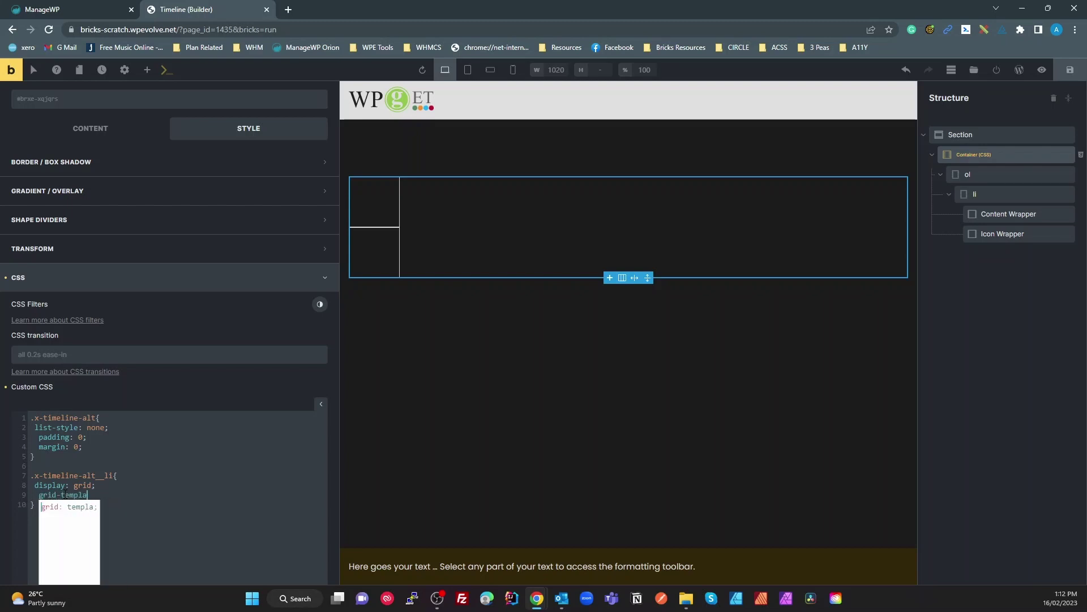
{"action": "type", "text": "te-colu"}
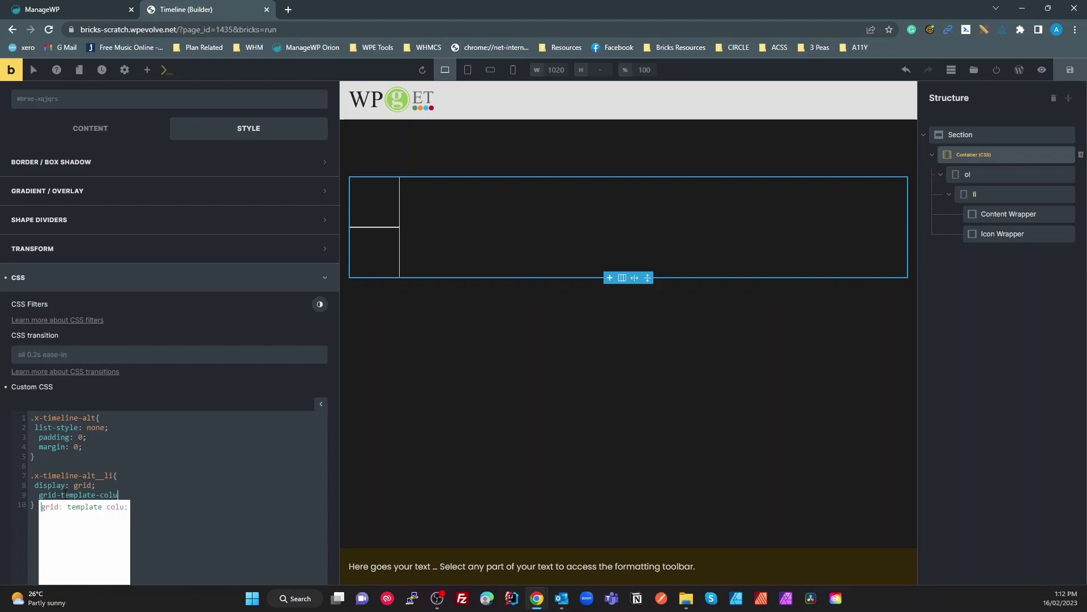
{"action": "type", "text": "mns: "}
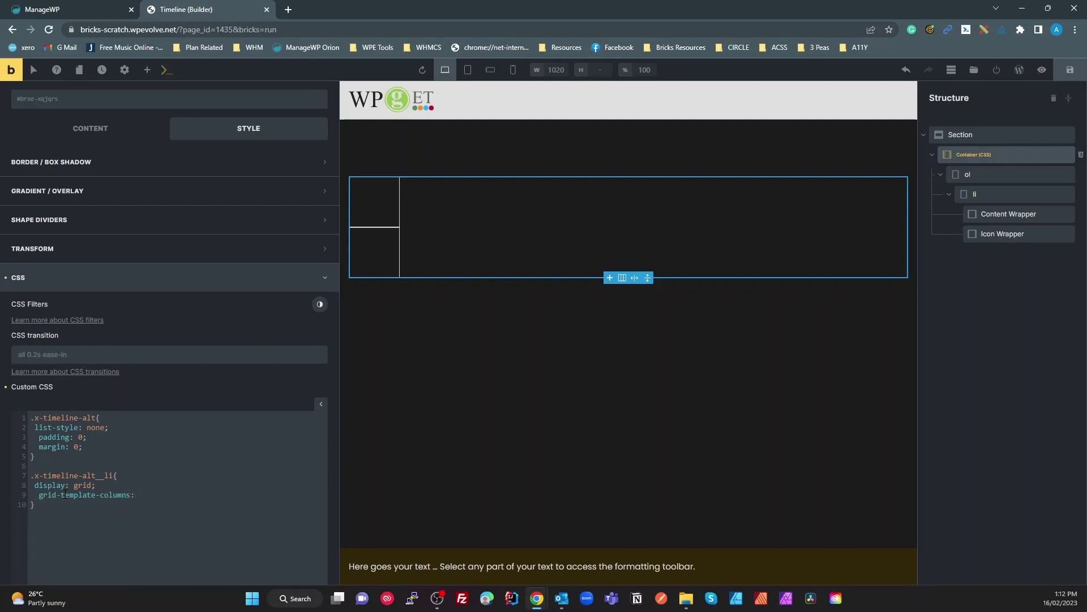
{"action": "type", "text": "("}
{"action": "key", "text": "BackSpace"}
{"action": "type", "text": "repeat("}
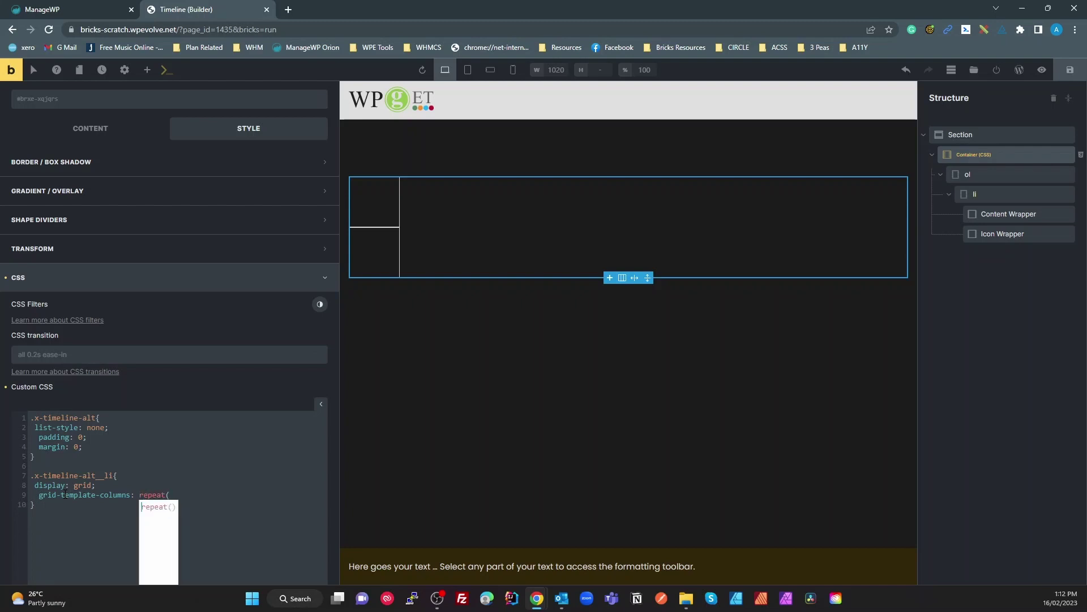
{"action": "type", "text": "11, 1f"}
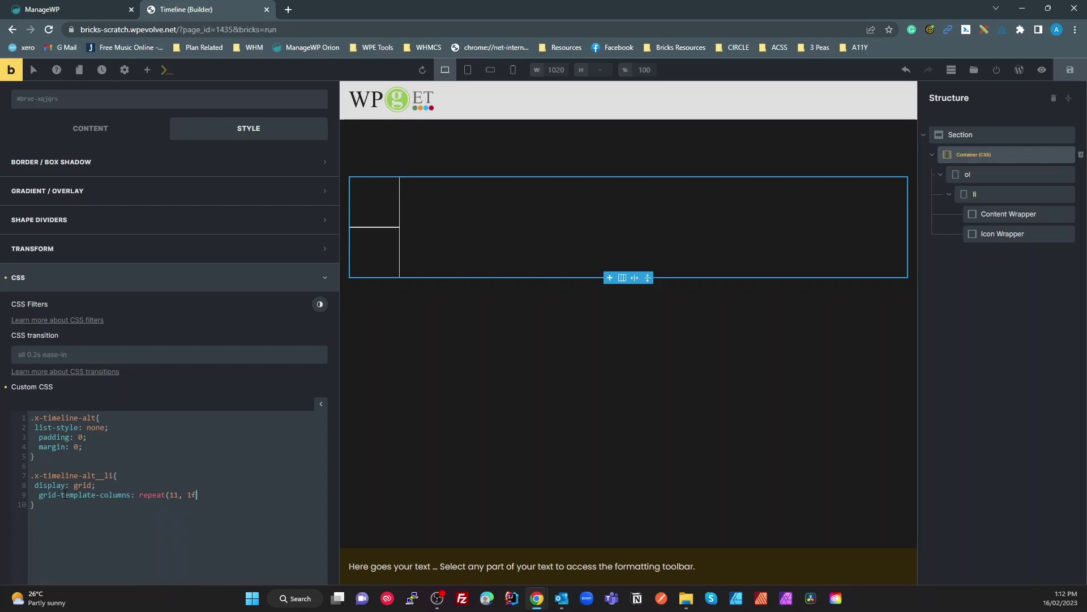
{"action": "type", "text": "r)"}
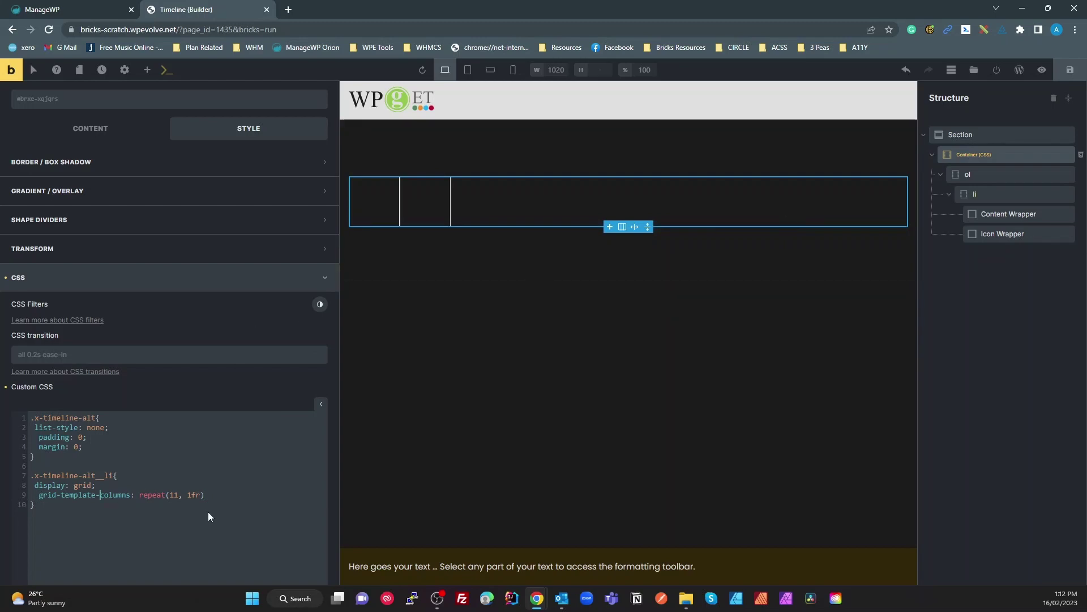
Add align-items: stretch; to the .x-timeline-alt__li rule and indent its display line to match the other declarations.
{"action": "left_click", "coordinate": [249, 494]}
{"action": "key", "text": "Return"}
{"action": "type", "text": "a"}
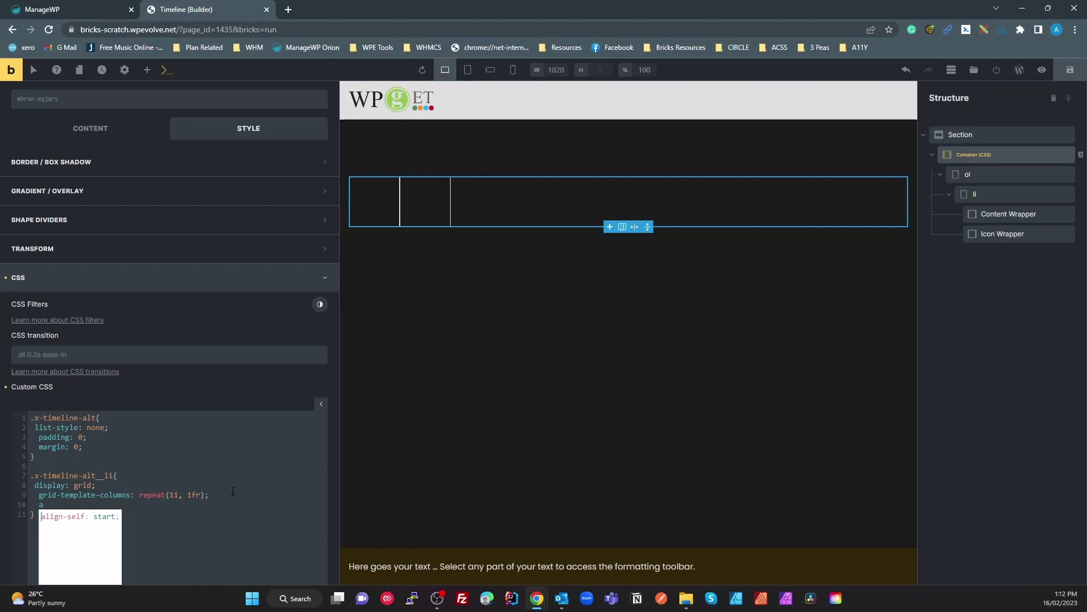
{"action": "type", "text": "lign-i"}
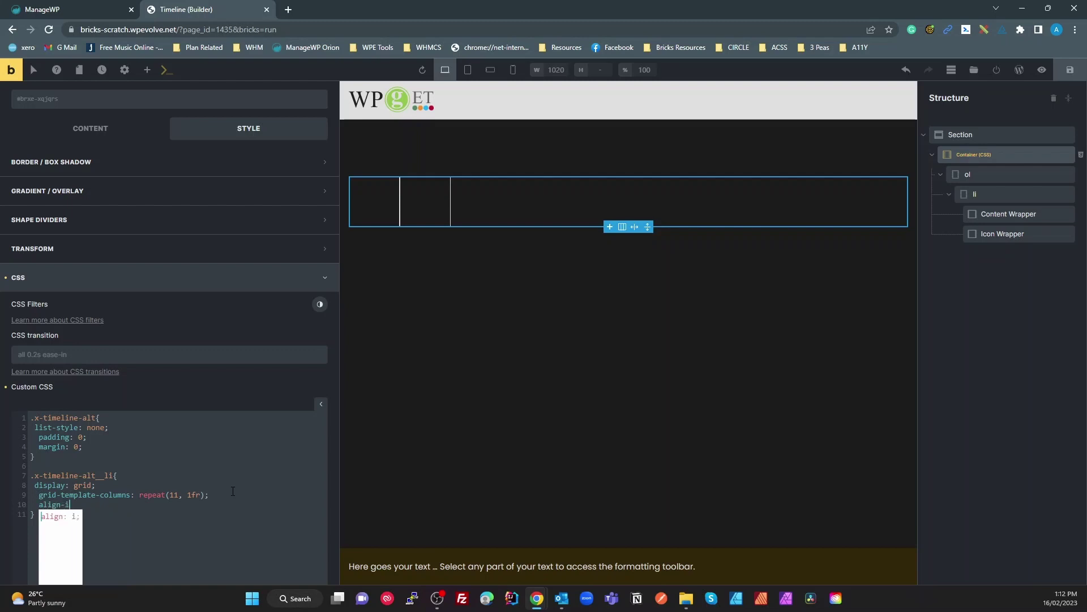
{"action": "type", "text": "tems: "}
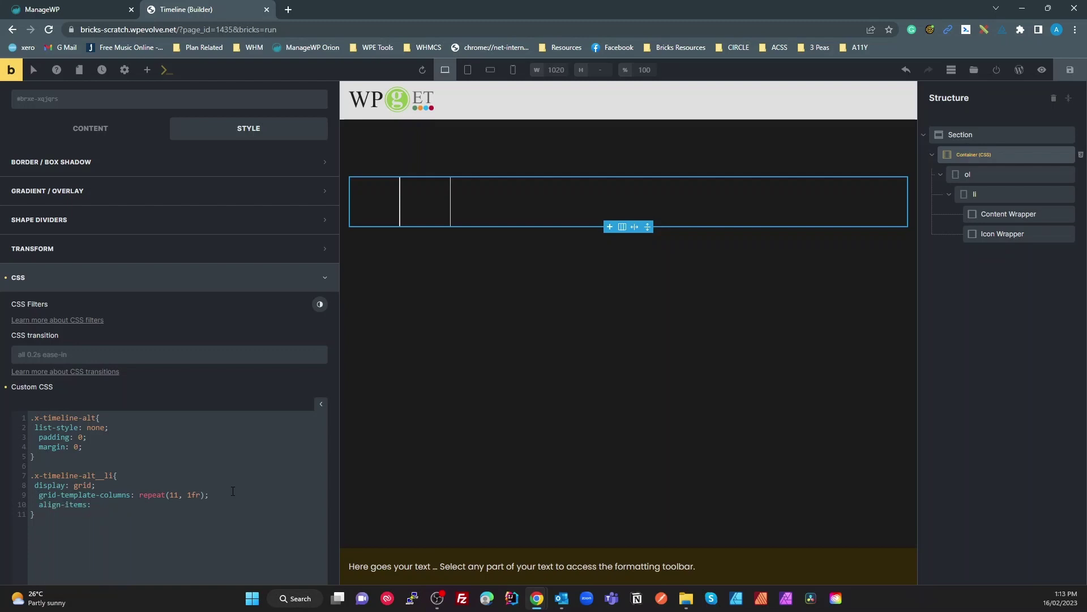
{"action": "type", "text": "stretc"}
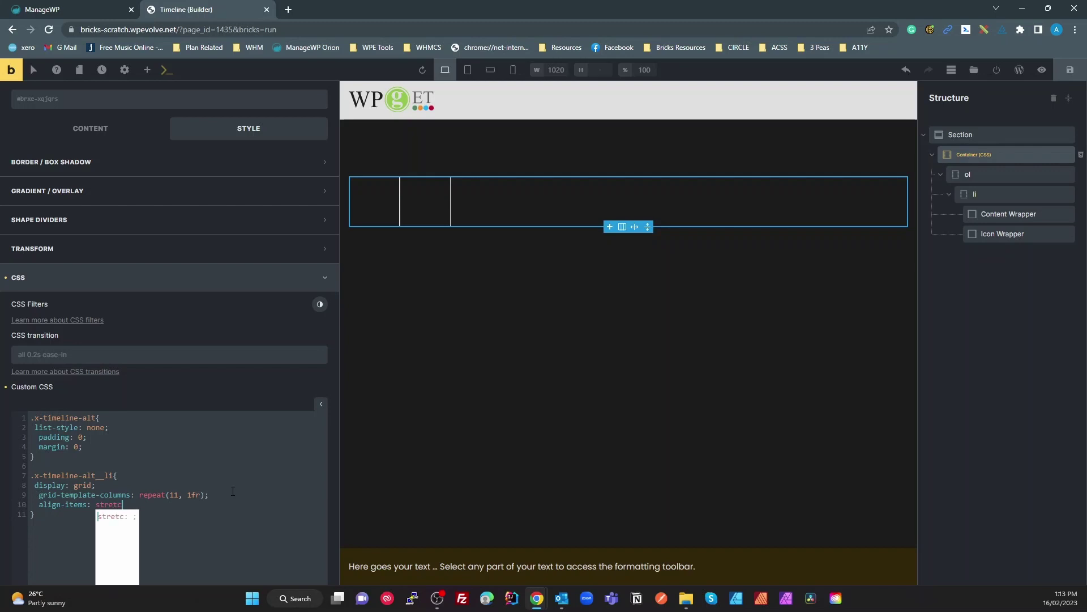
{"action": "type", "text": "h;"}
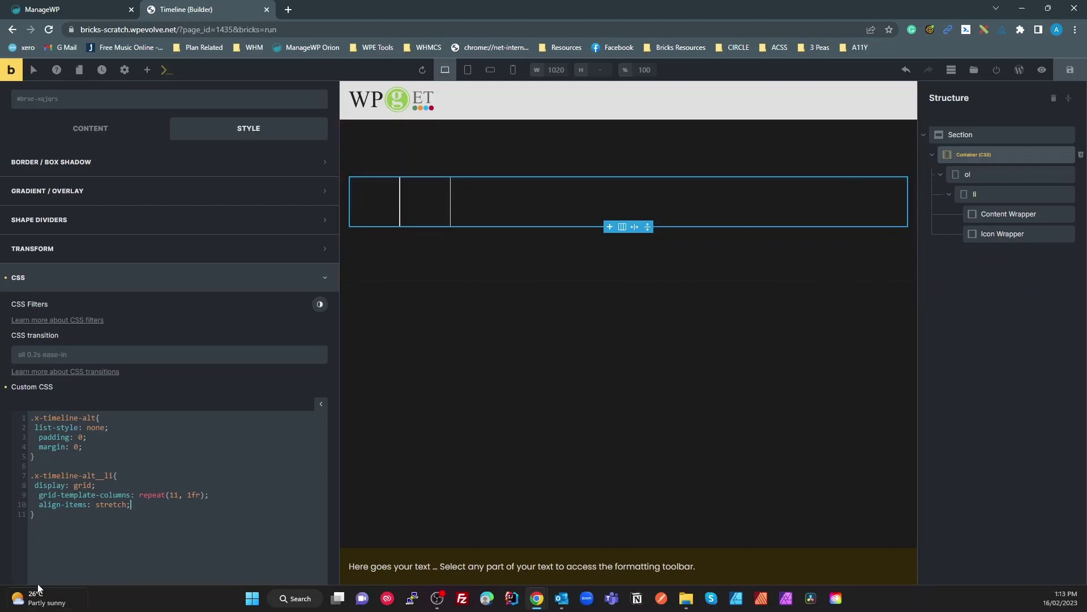
{"action": "left_click", "coordinate": [33, 485]}
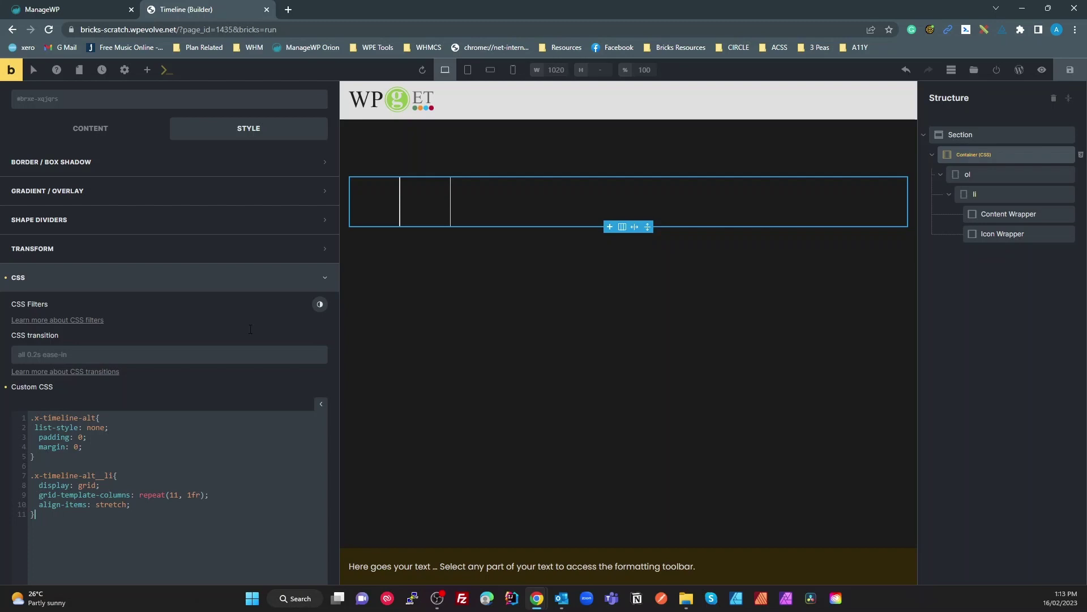
Select the Content Wrapper and Icon Wrapper in turn on the canvas to examine their grid cells, ending on Content Wrapper.
{"action": "left_click", "coordinate": [385, 198]}
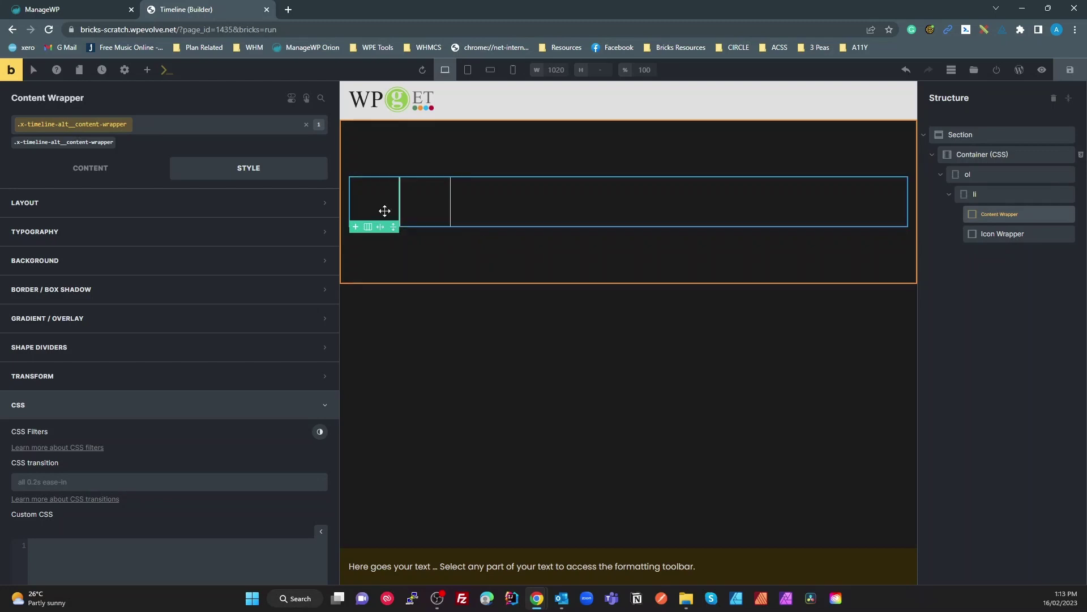
{"action": "left_click", "coordinate": [431, 210]}
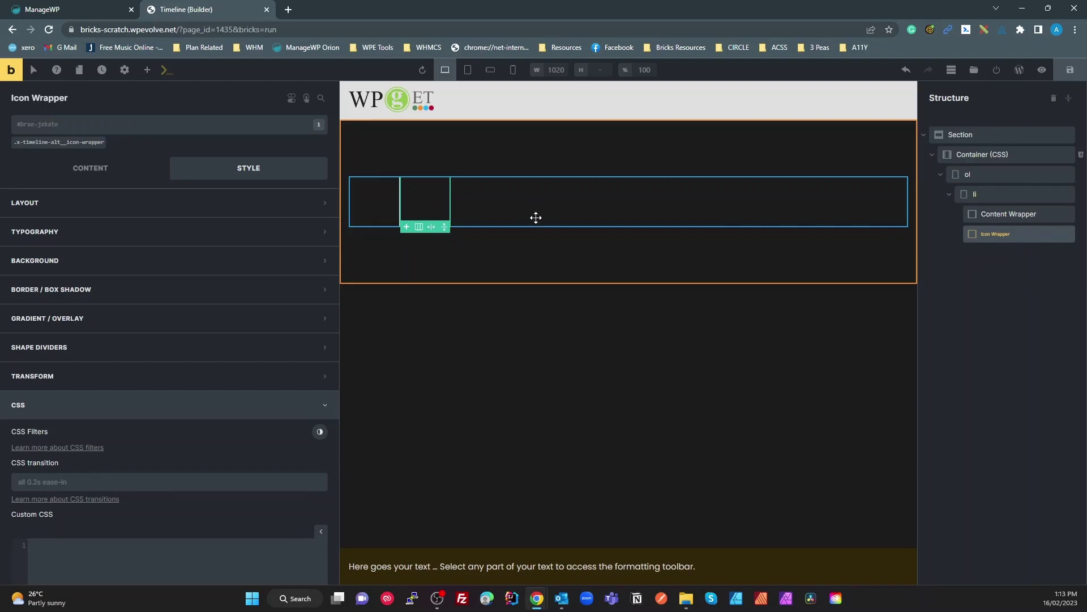
{"action": "left_click", "coordinate": [368, 212]}
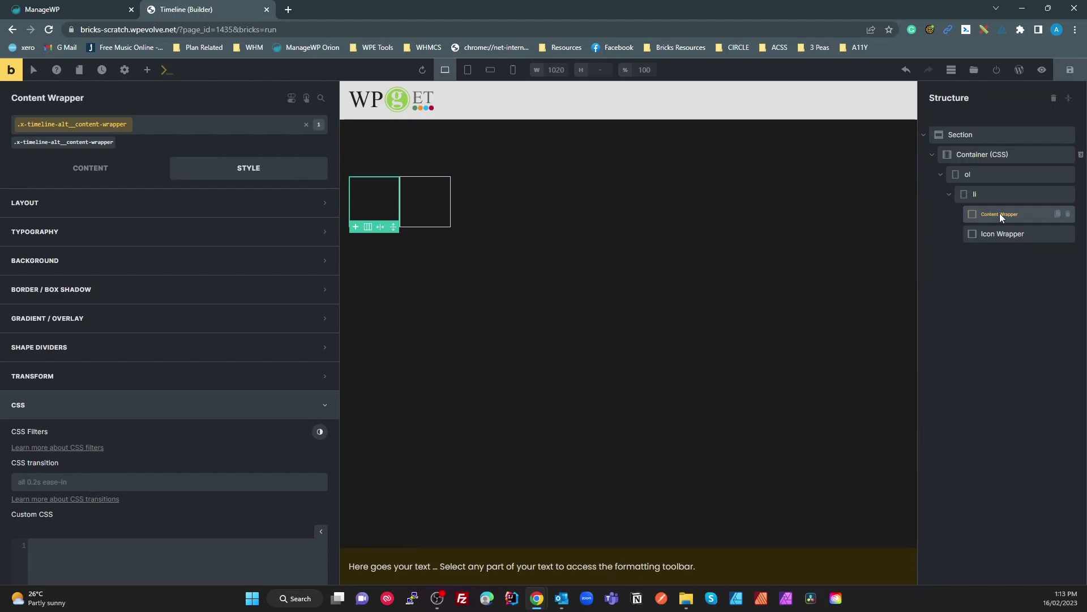
Copy the Content Wrapper's class name, x-timeline-alt__content-wrapper, leaving the class unchanged.
{"action": "left_click", "coordinate": [140, 120]}
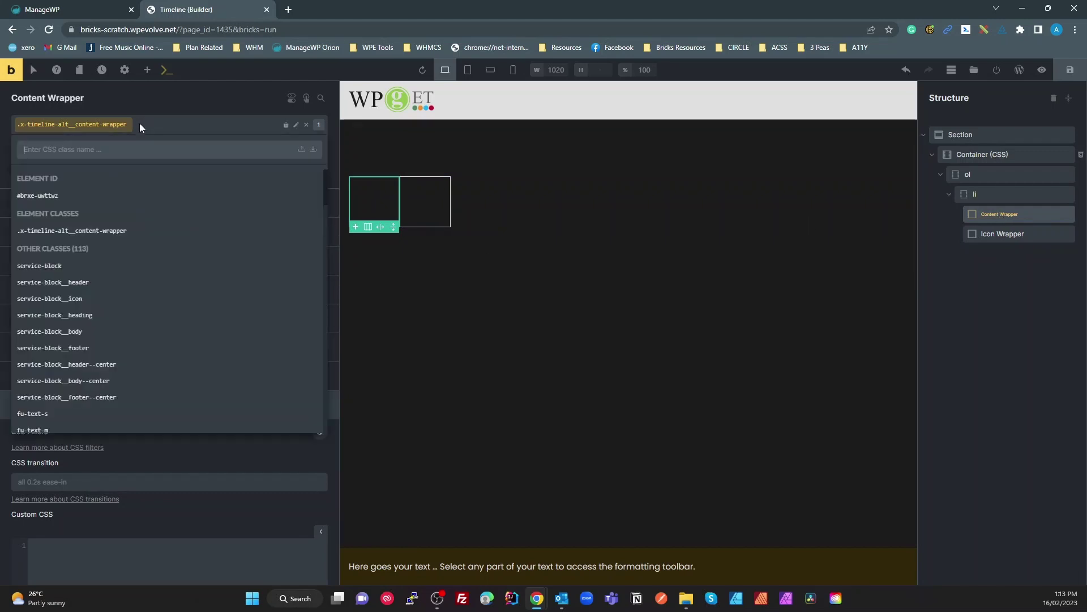
{"action": "left_click", "coordinate": [295, 124]}
{"action": "key", "text": "ctrl+c"}
{"action": "key", "text": "Escape"}
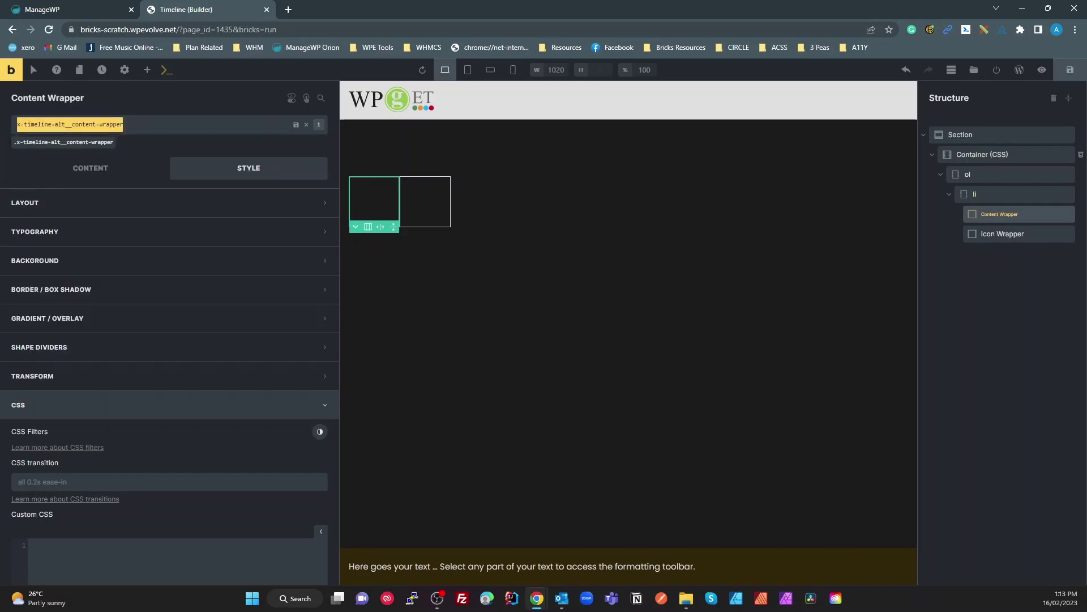
Add an empty .x-timeline-alt__content-wrapper rule below the .x-timeline-alt__li rule in the custom CSS of Container (CSS).
{"action": "left_click", "coordinate": [809, 204]}
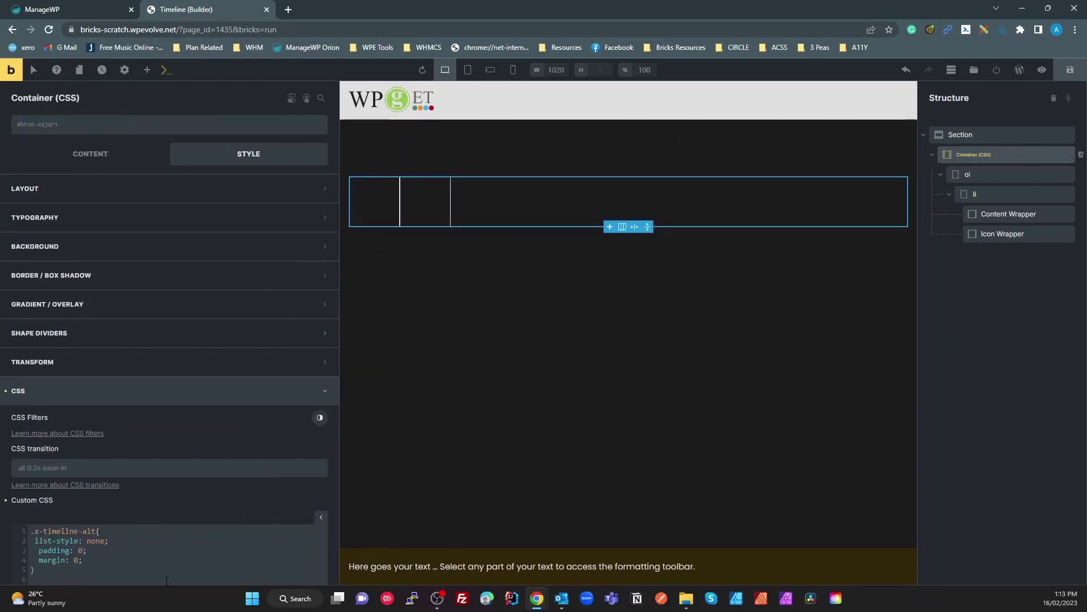
{"action": "left_click", "coordinate": [85, 578]}
{"action": "type", "text": ".x-timeline-alt__li{   display: grid;   grid-template-columns: repeat(11, 1fr);   align-items: stretch; }"}
{"action": "key", "text": "Return"}
{"action": "key", "text": "Return"}
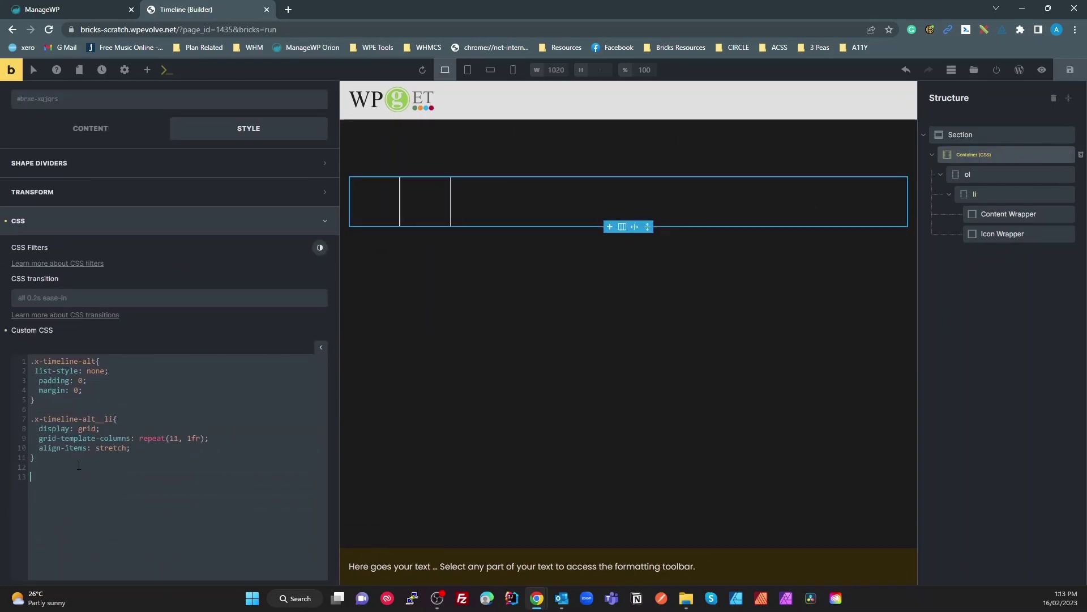
{"action": "type", "text": "."}
{"action": "key", "text": "ctrl+v"}
{"action": "type", "text": "{"}
{"action": "key", "text": "Return"}
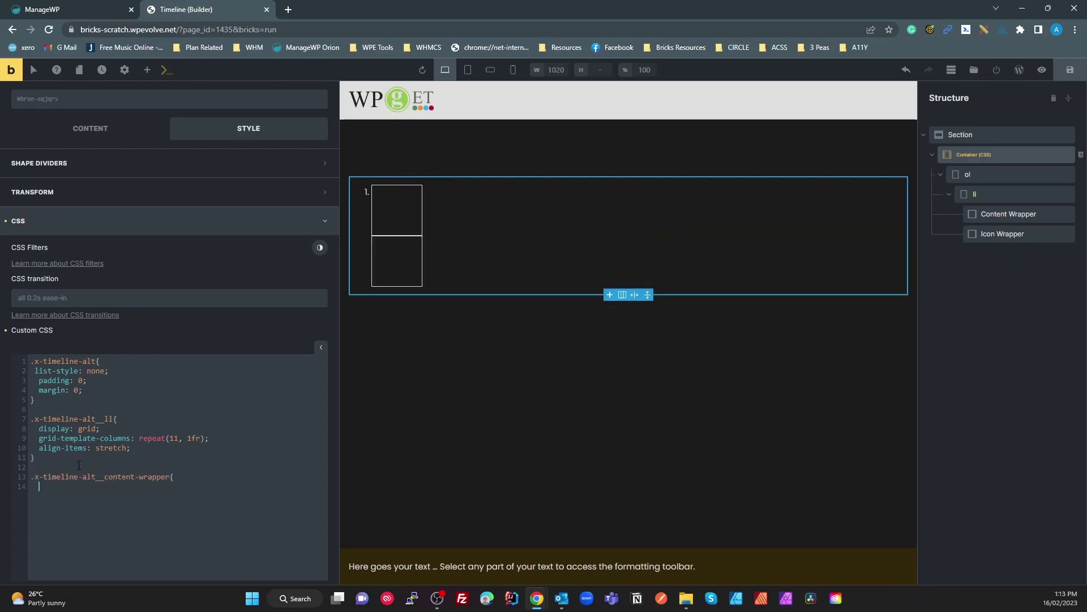
{"action": "key", "text": "Return"}
{"action": "type", "text": "}"}
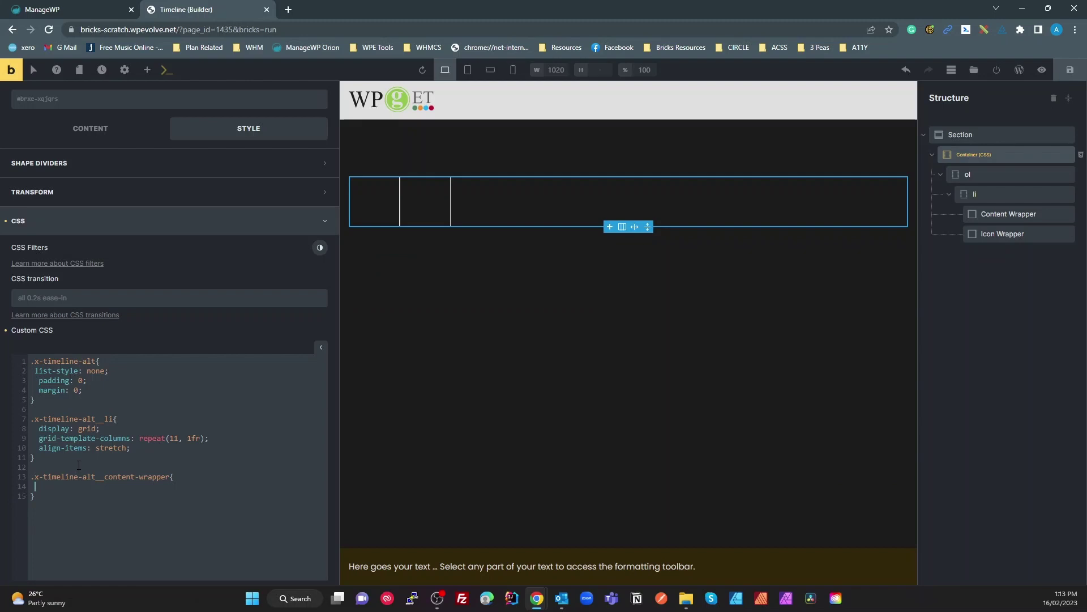
Add grid-column: 1/6; to the .x-timeline-alt__content-wrapper rule.
{"action": "type", "text": "grid-c"}
{"action": "left_click_drag", "start_coordinate": [61, 489], "coordinate": [35, 488]}
{"action": "type", "text": "grid-column:"}
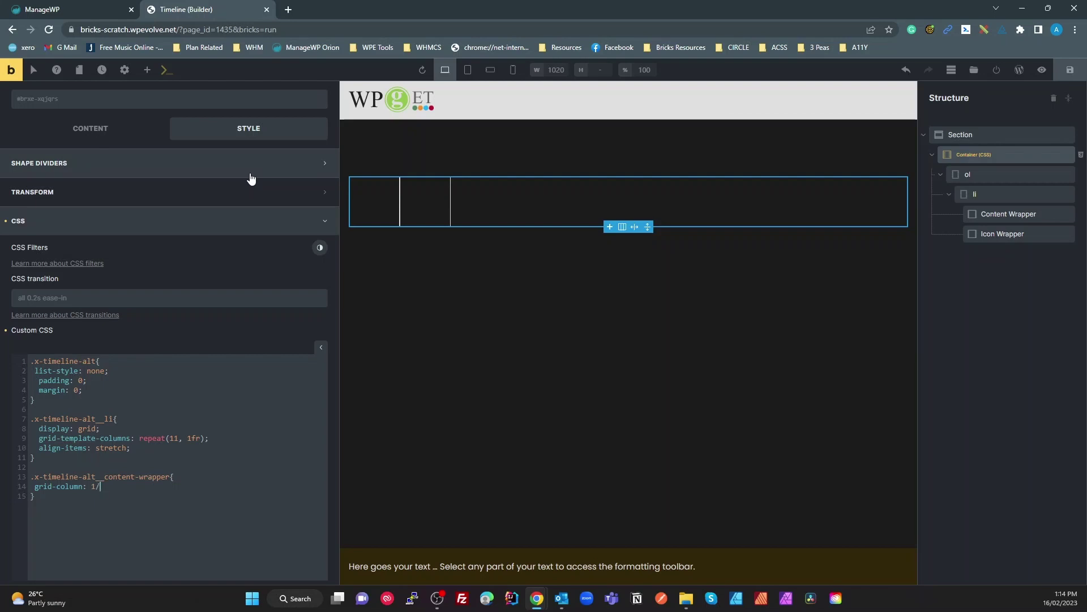
{"action": "type", "text": "6;"}
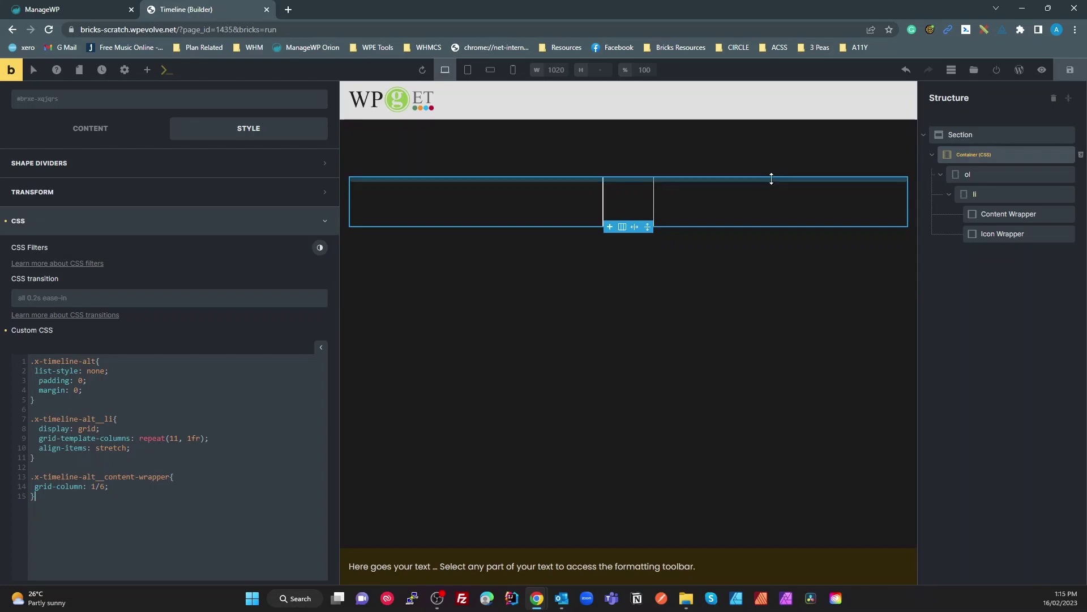
Add a Basic Text element inside the Content Wrapper.
{"action": "left_click", "coordinate": [1004, 215]}
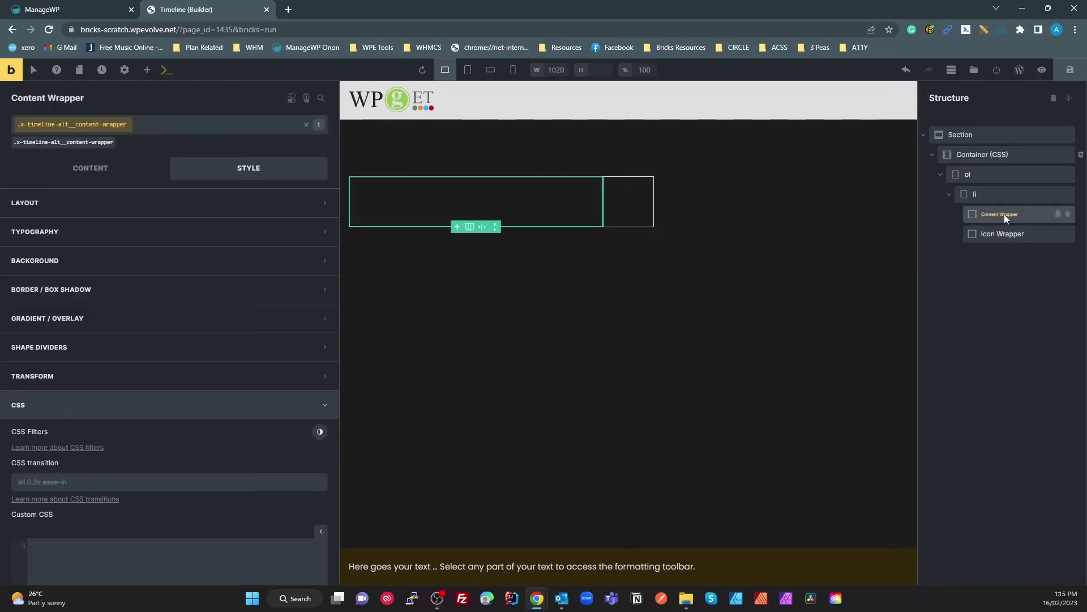
{"action": "left_click", "coordinate": [147, 70]}
{"action": "left_click", "coordinate": [188, 324]}
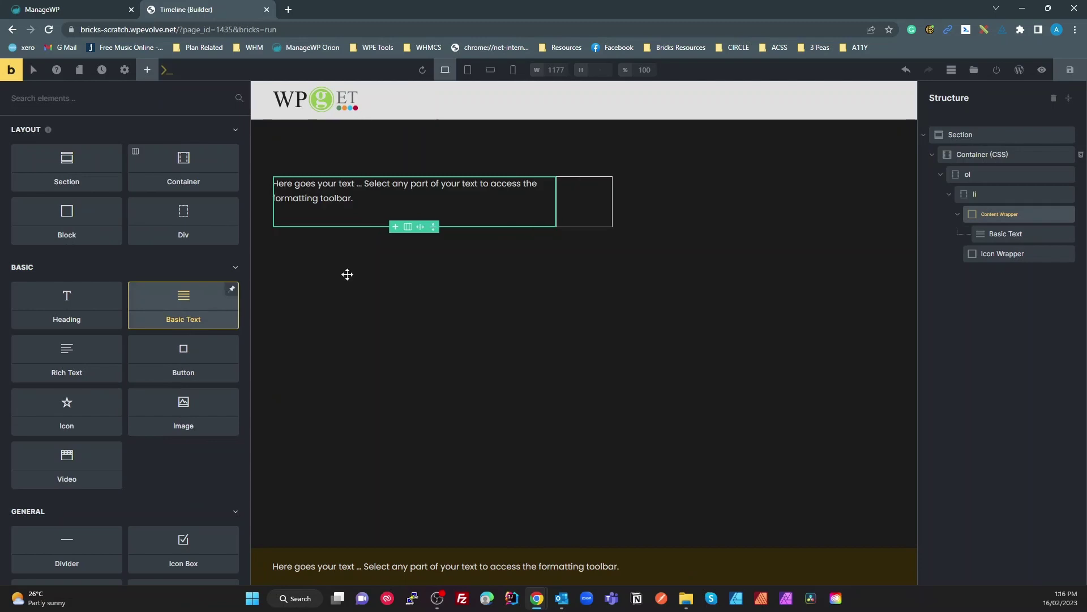
Replace the placeholder content of the Basic Text element with "16th Feb 2023".
{"action": "left_click", "coordinate": [998, 238]}
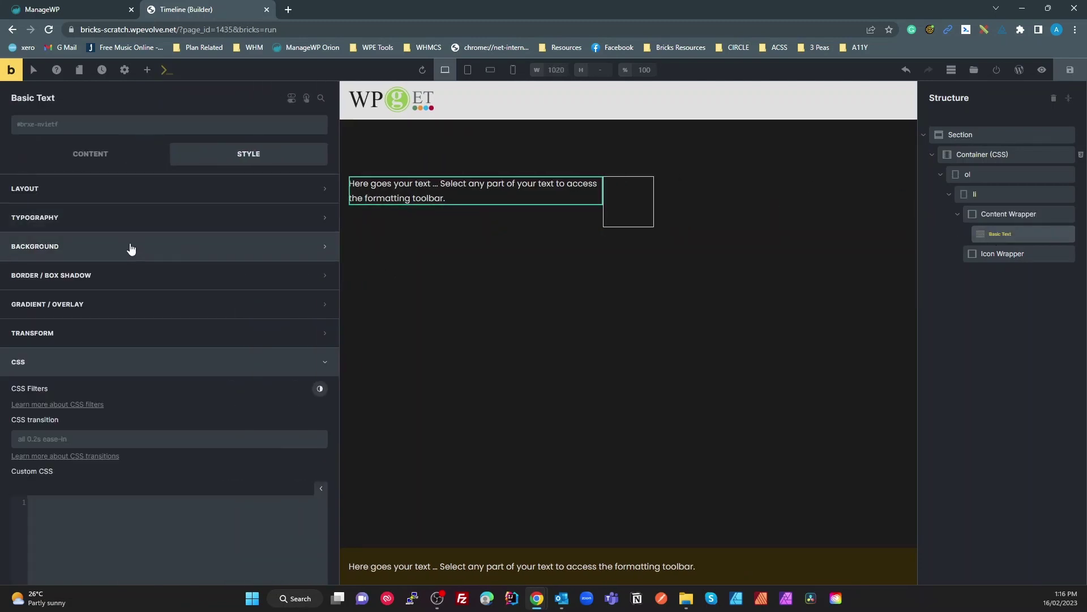
{"action": "left_click", "coordinate": [97, 161]}
{"action": "left_click", "coordinate": [135, 204]}
{"action": "key", "text": "ctrl+a"}
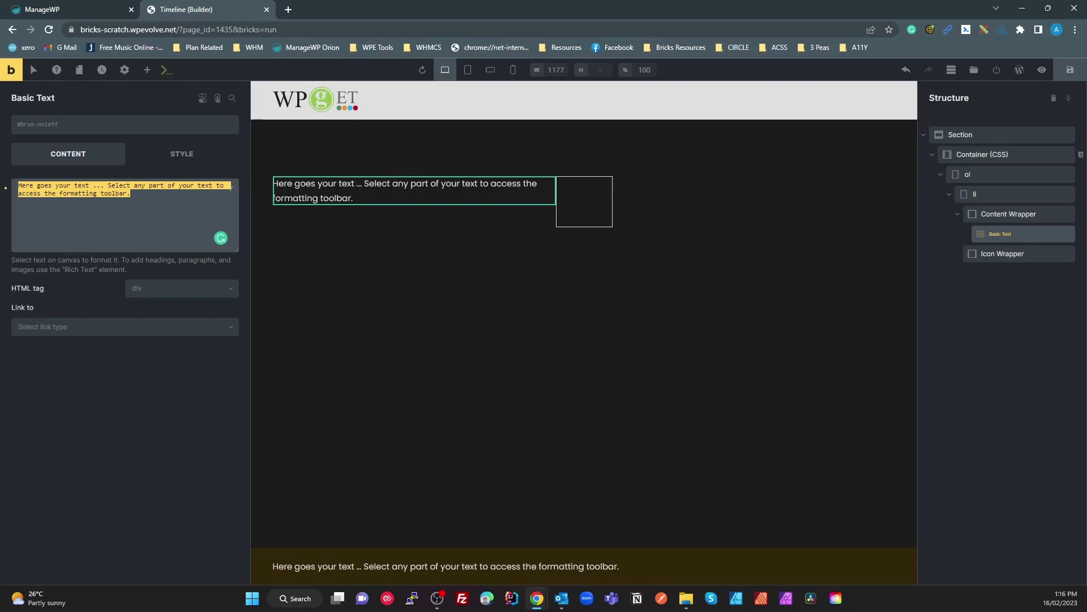
{"action": "type", "text": "16"}
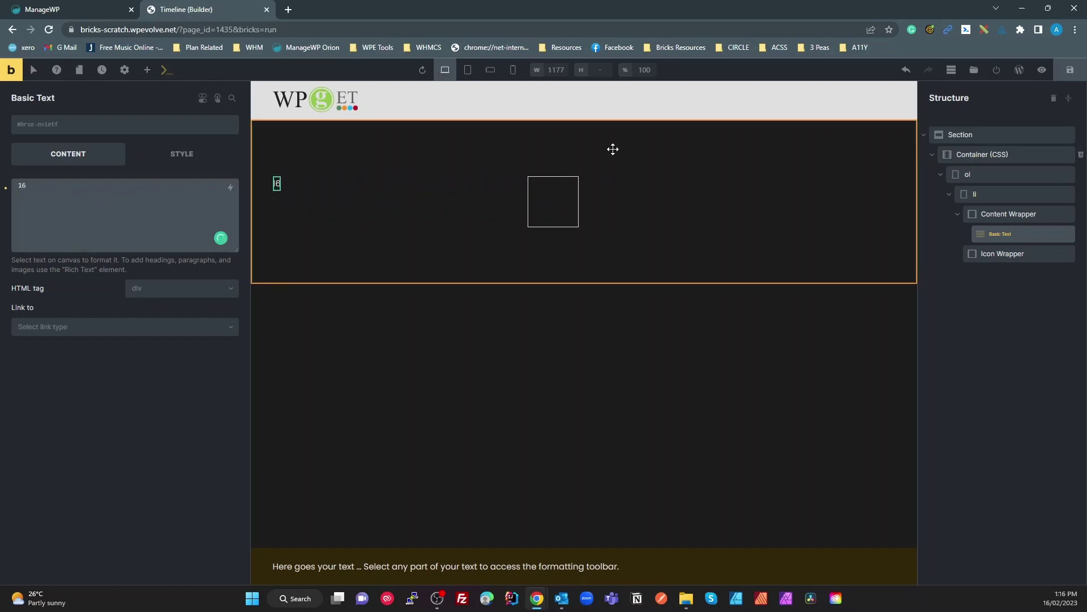
{"action": "type", "text": "th Feb"}
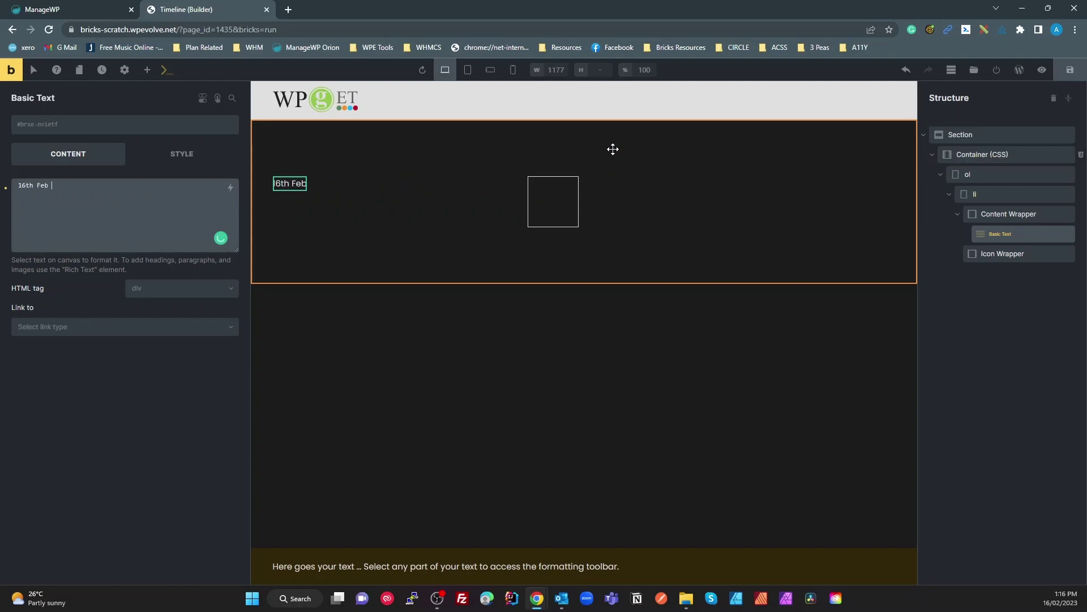
{"action": "type", "text": " 203"}
{"action": "type", "text": "3"}
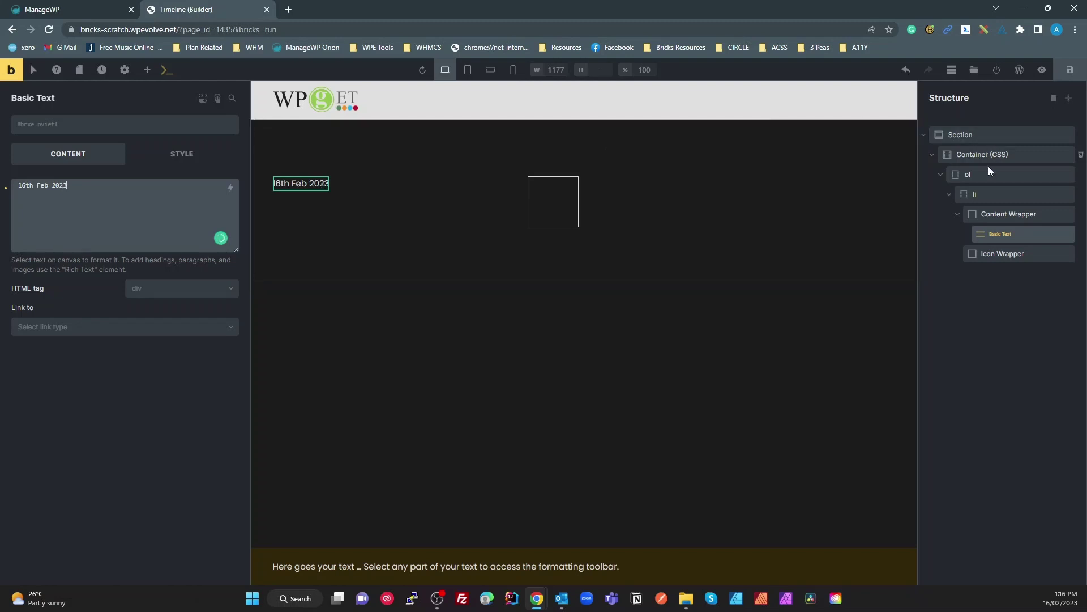
Add a Rich Text element below the date text and, after checking the reference timeline page, a Heading between the two.
{"action": "left_click", "coordinate": [146, 70]}
{"action": "left_click", "coordinate": [88, 354]}
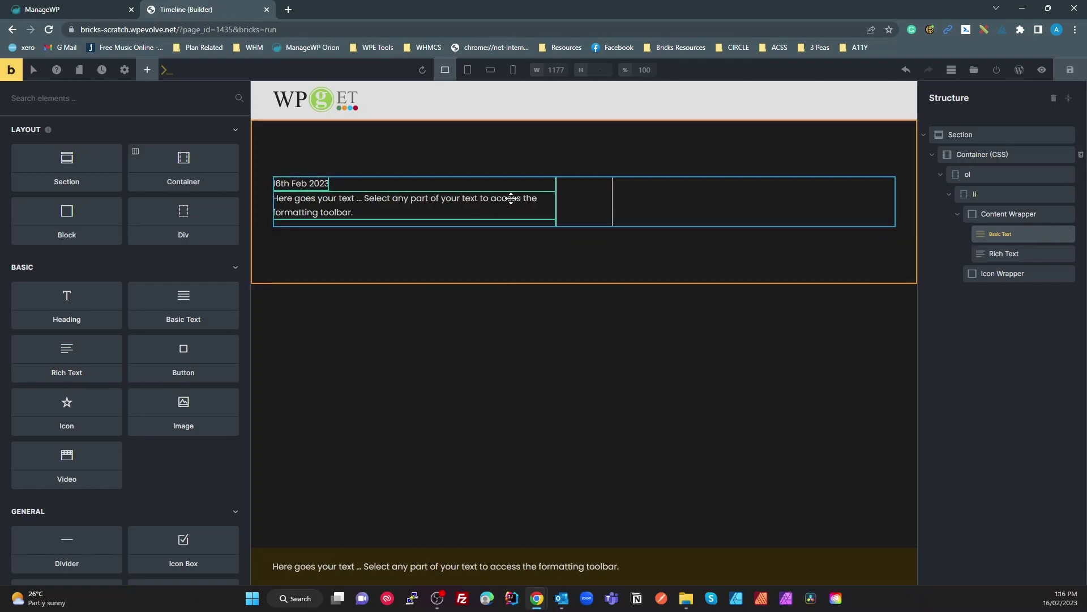
{"action": "left_click", "coordinate": [309, 181]}
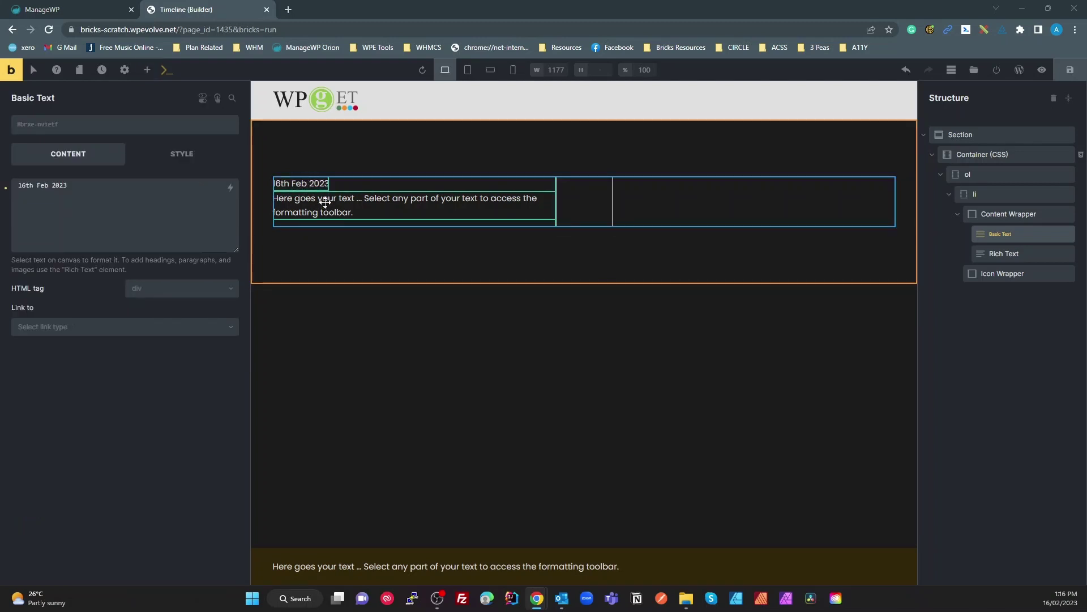
{"action": "key", "text": "alt+Tab"}
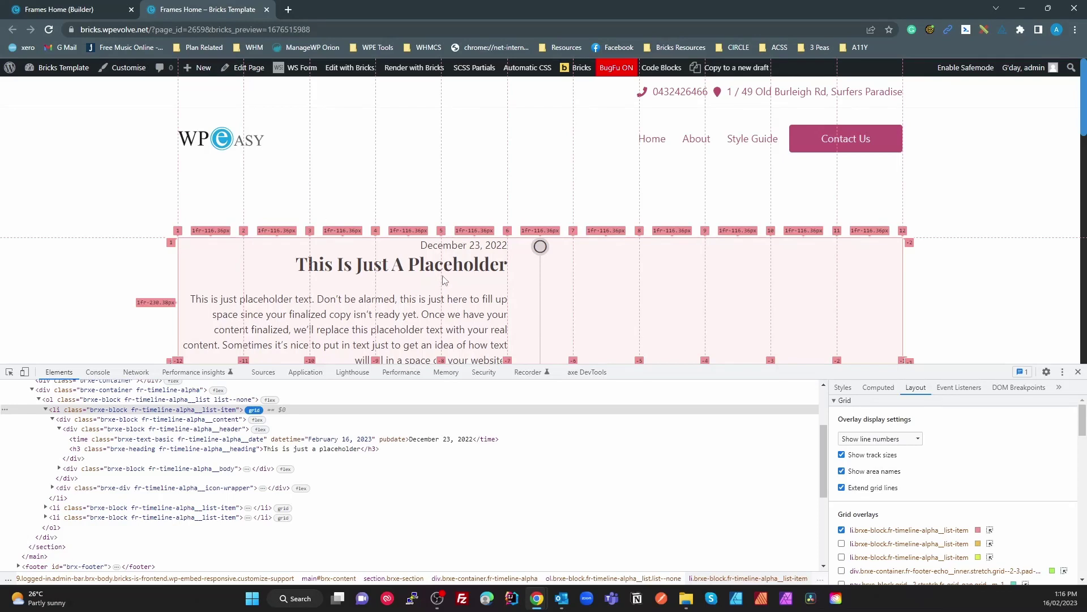
{"action": "key", "text": "alt+Tab"}
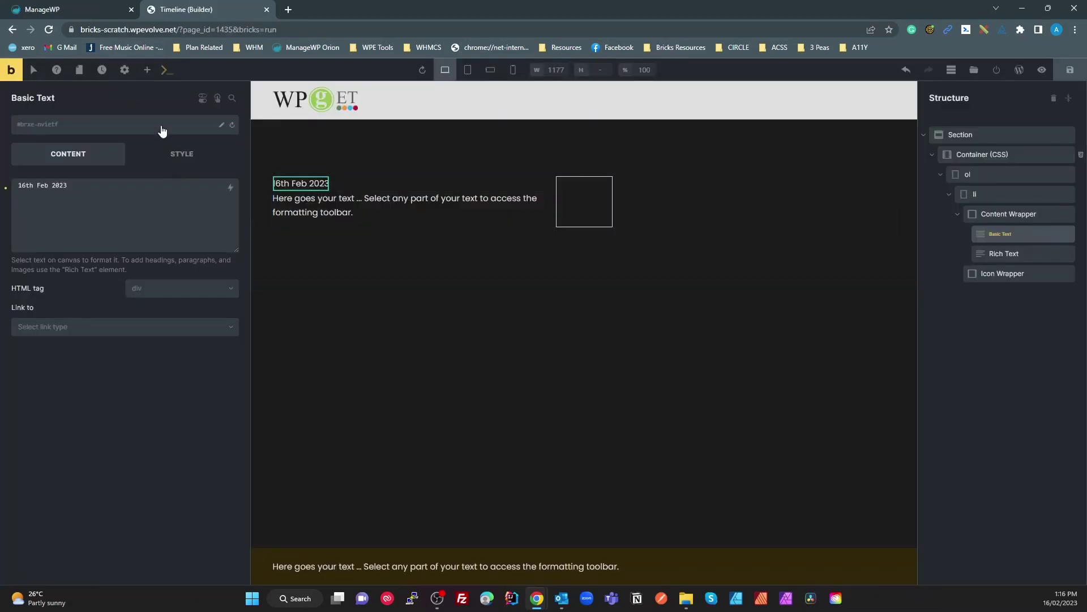
{"action": "left_click", "coordinate": [147, 69]}
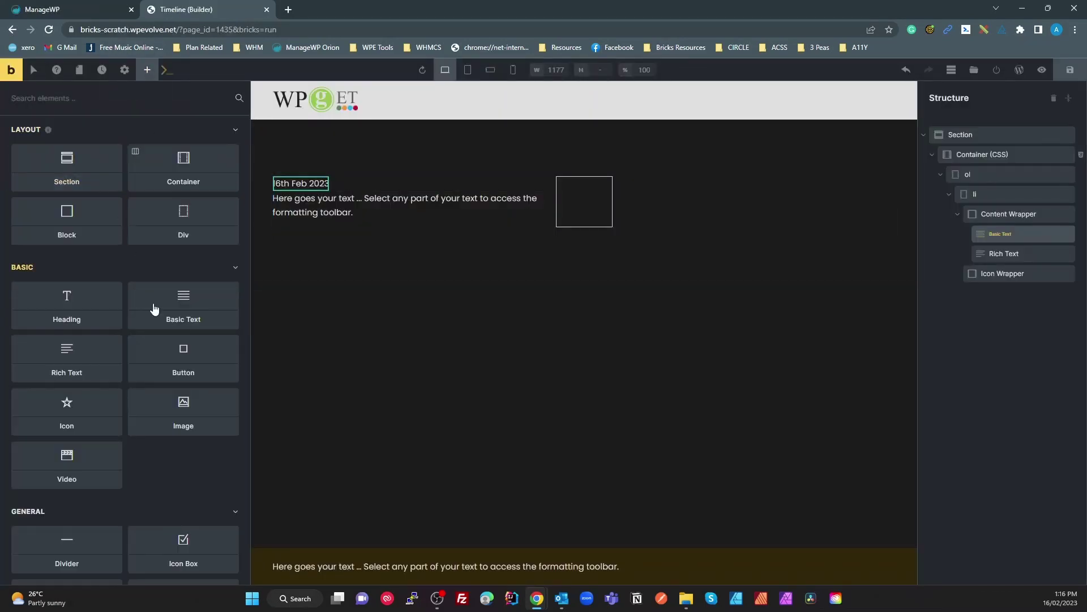
{"action": "left_click", "coordinate": [86, 312]}
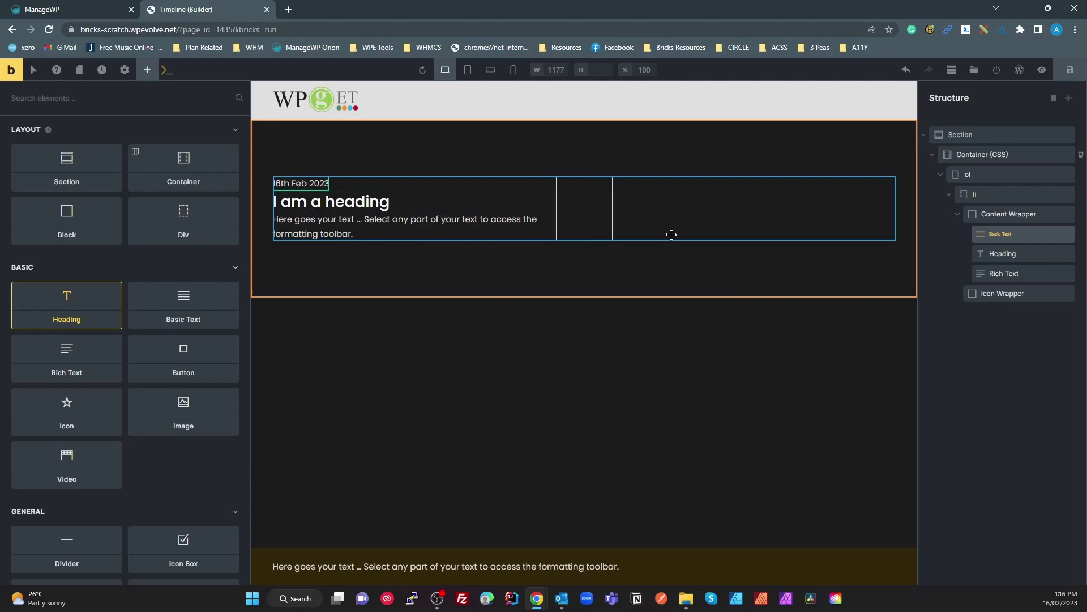
Add an Icon element inside the Icon Wrapper.
{"action": "left_click", "coordinate": [986, 299]}
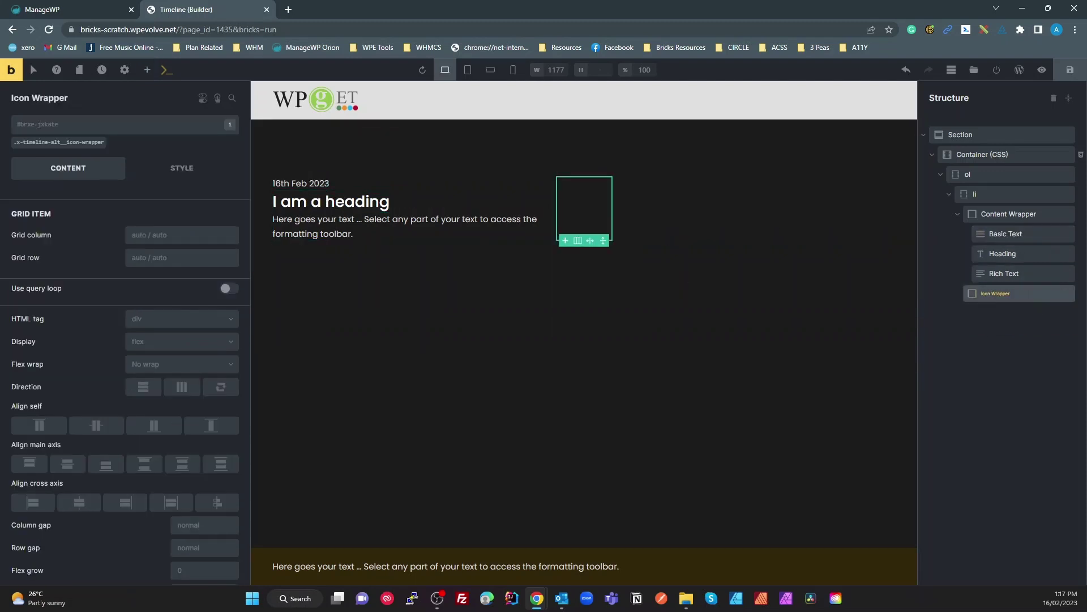
{"action": "left_click", "coordinate": [148, 70]}
{"action": "left_click", "coordinate": [68, 426]}
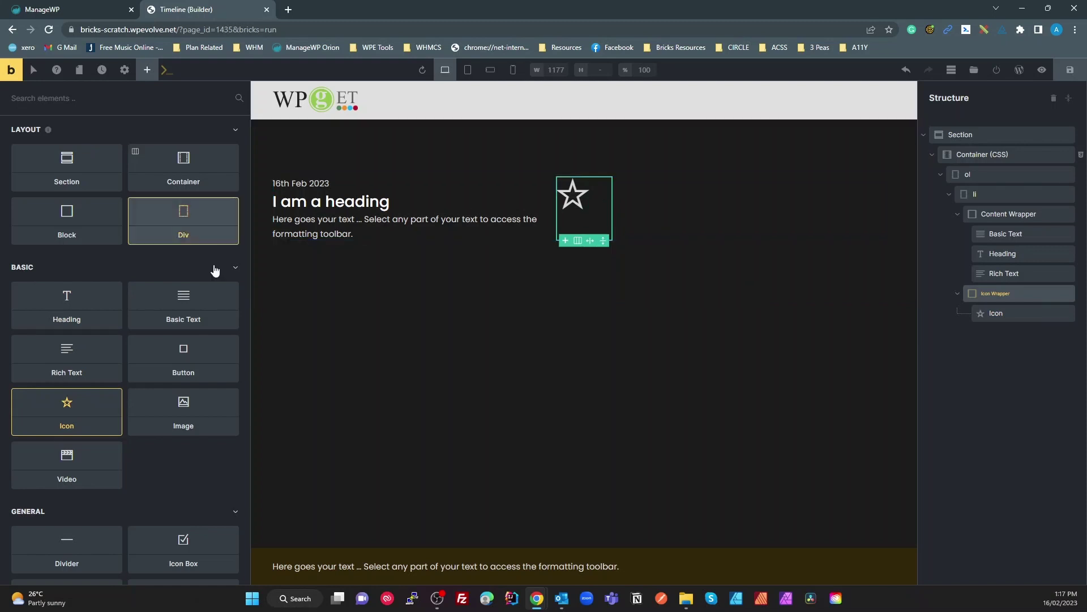
Change the Icon element to the bomb from the Fontawesome - Solid library and set its size to 40.
{"action": "left_click", "coordinate": [995, 313]}
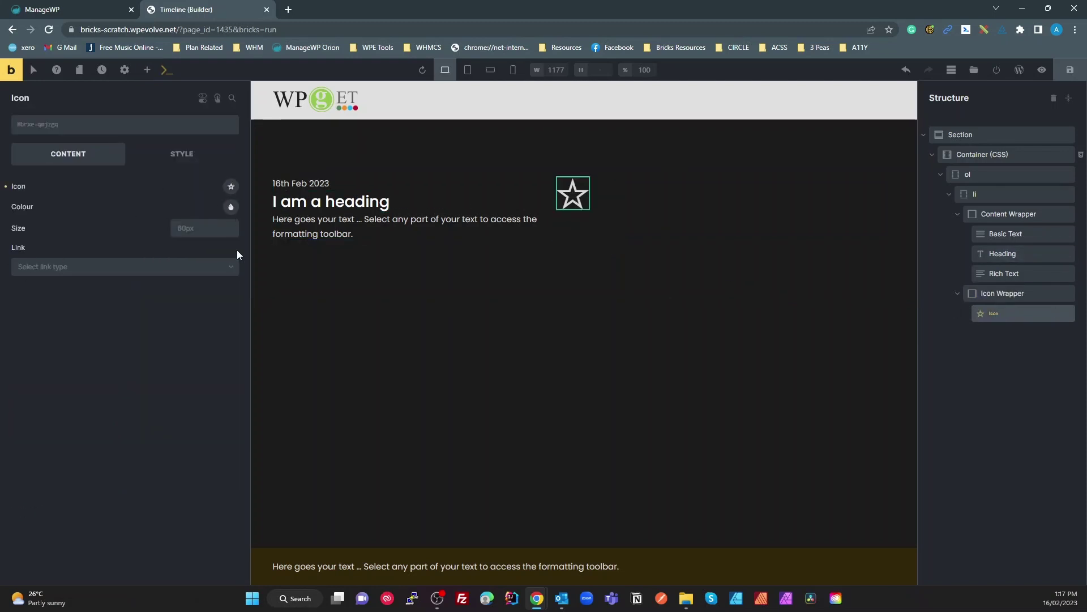
{"action": "left_click", "coordinate": [231, 186]}
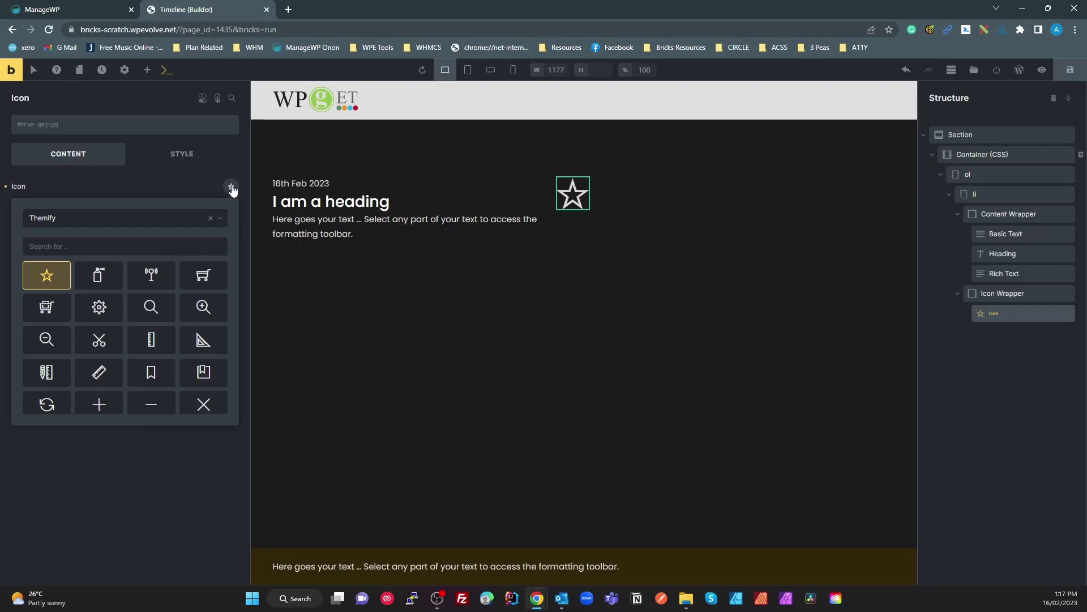
{"action": "left_click", "coordinate": [61, 222]}
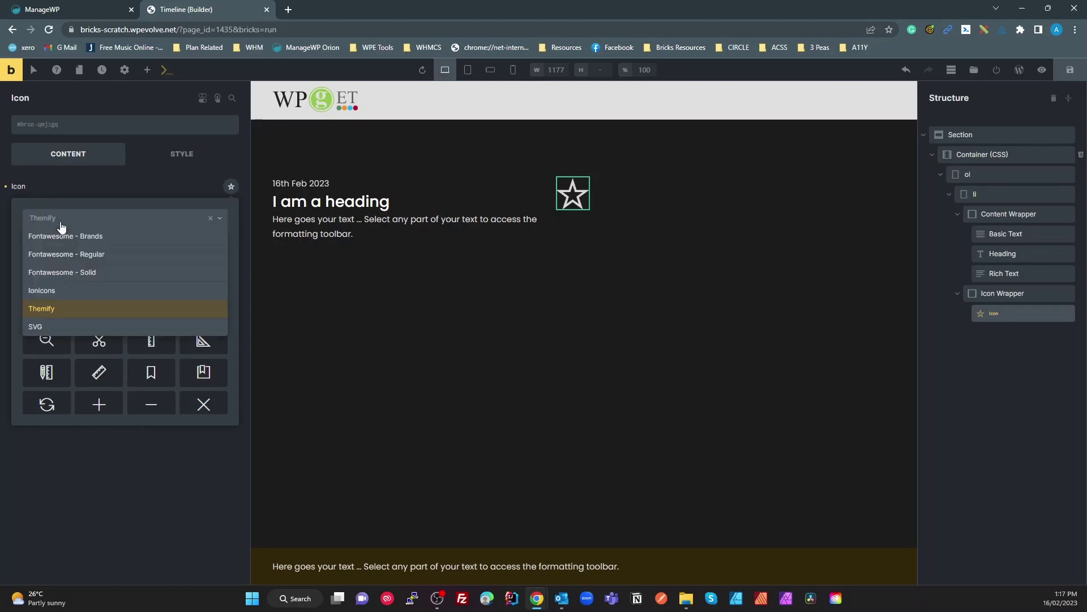
{"action": "left_click", "coordinate": [82, 273]}
{"action": "scroll", "coordinate": [198, 317], "scroll_direction": "down", "scroll_amount": 3}
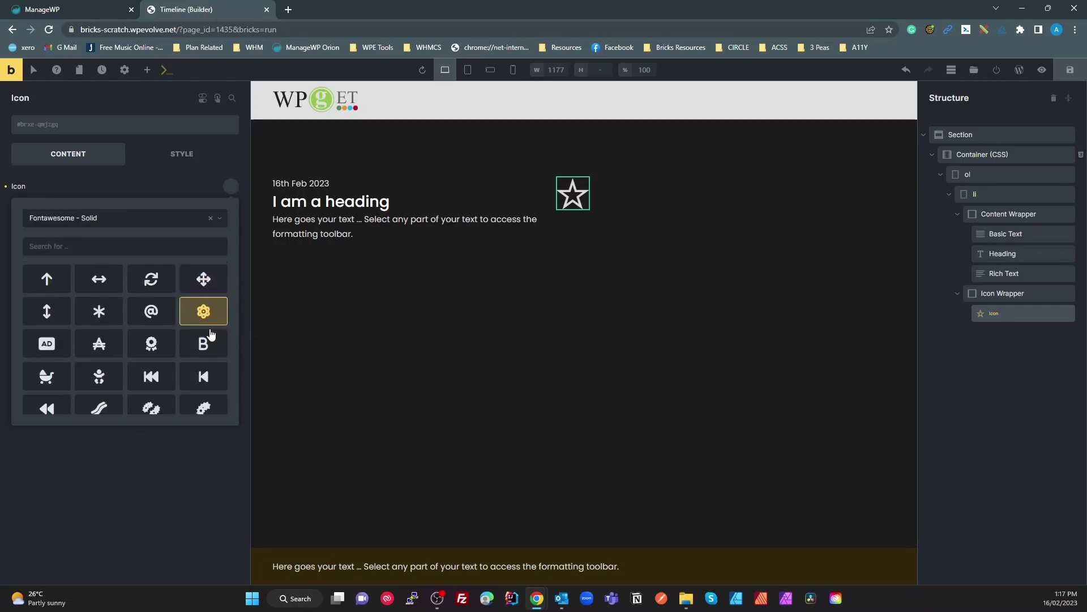
{"action": "scroll", "coordinate": [210, 333], "scroll_direction": "down", "scroll_amount": 3}
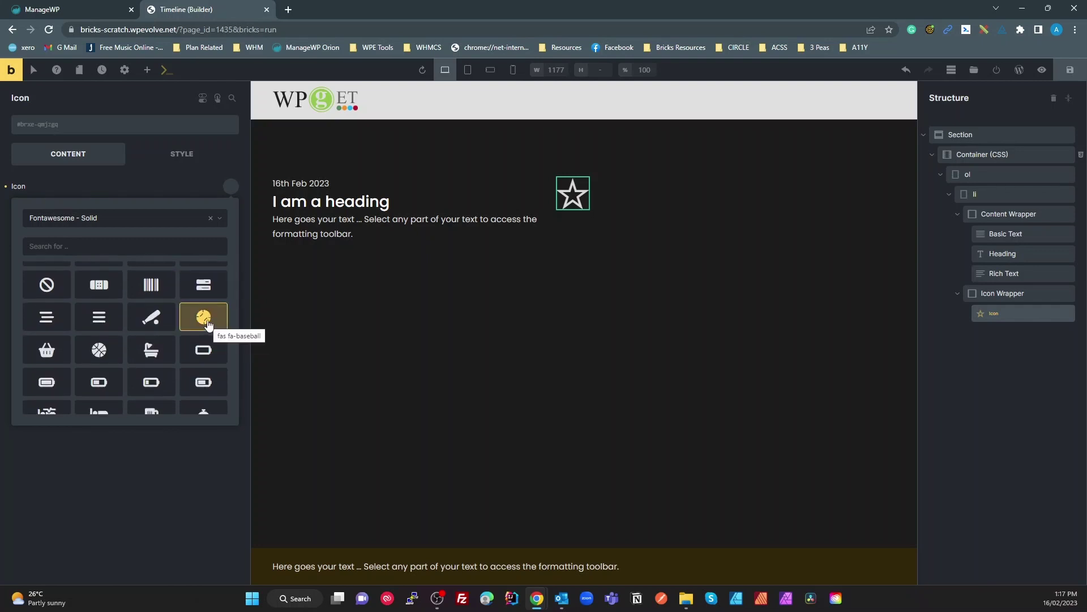
{"action": "scroll", "coordinate": [208, 325], "scroll_direction": "down", "scroll_amount": 5}
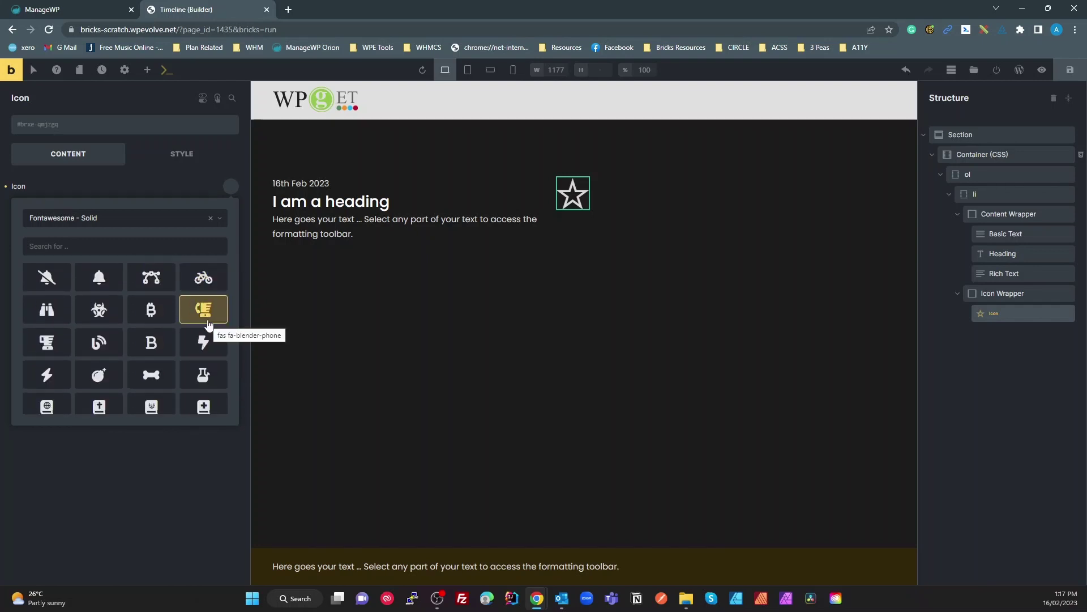
{"action": "scroll", "coordinate": [209, 325], "scroll_direction": "down", "scroll_amount": 1}
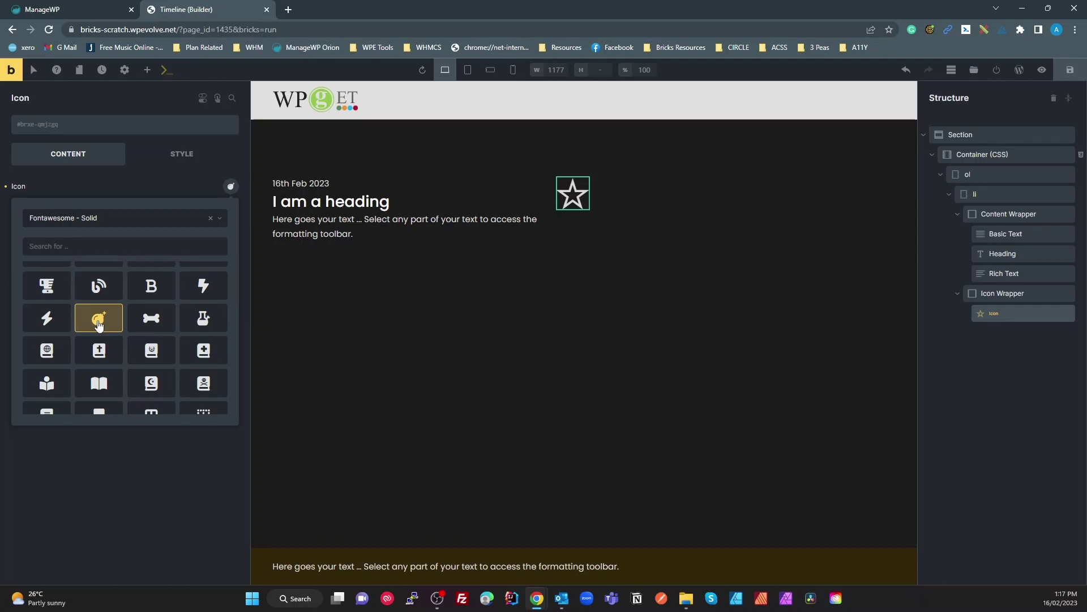
{"action": "left_click", "coordinate": [98, 323]}
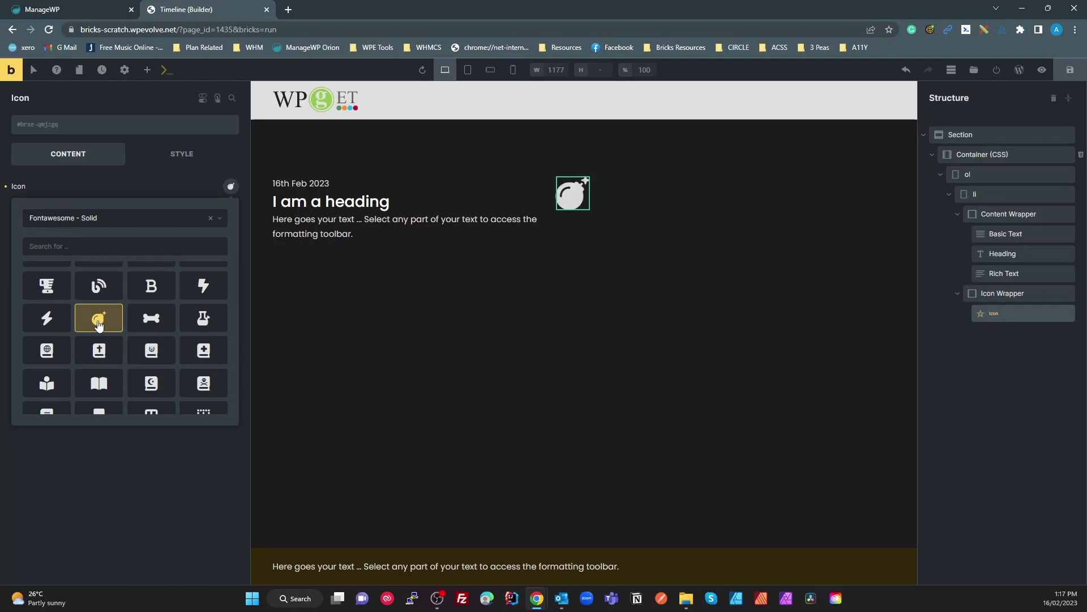
{"action": "left_click", "coordinate": [174, 186]}
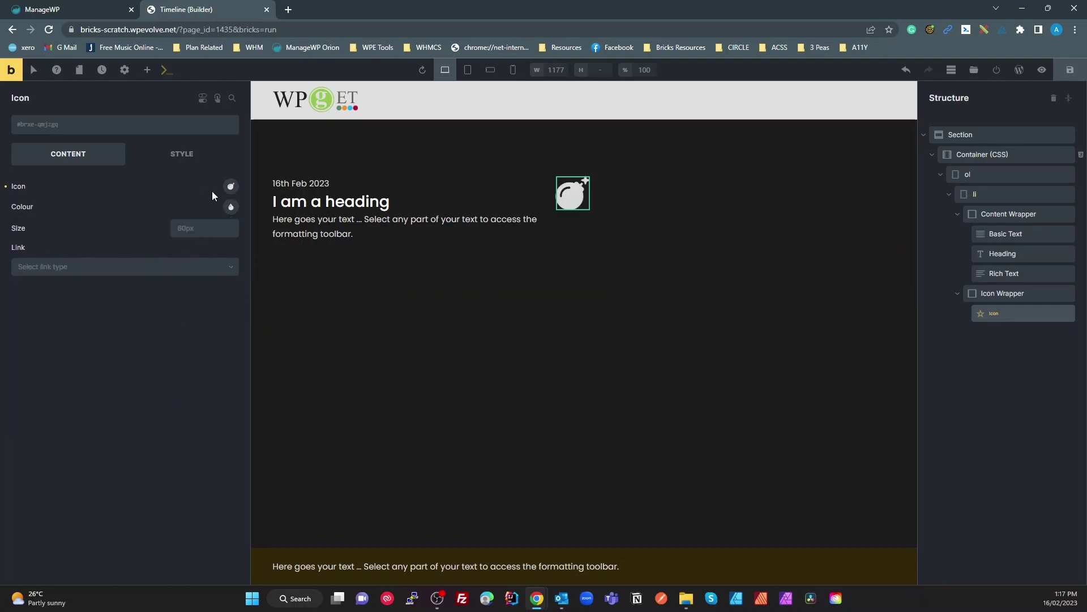
{"action": "left_click", "coordinate": [196, 229]}
{"action": "type", "text": "40"}
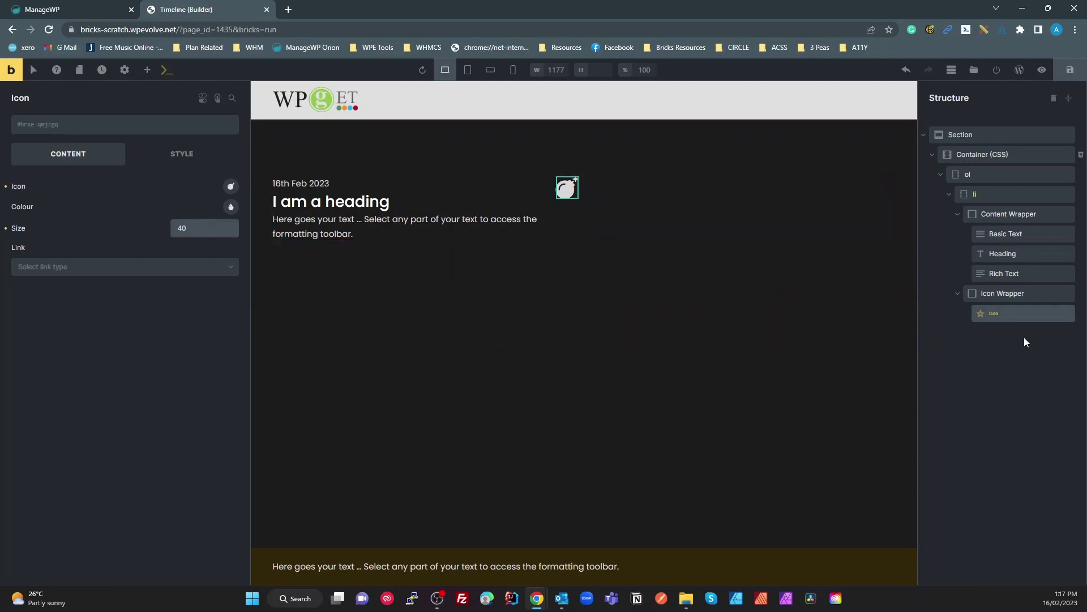
Open the Icon Wrapper's class for editing and select its full name for copying.
{"action": "left_click", "coordinate": [1001, 295]}
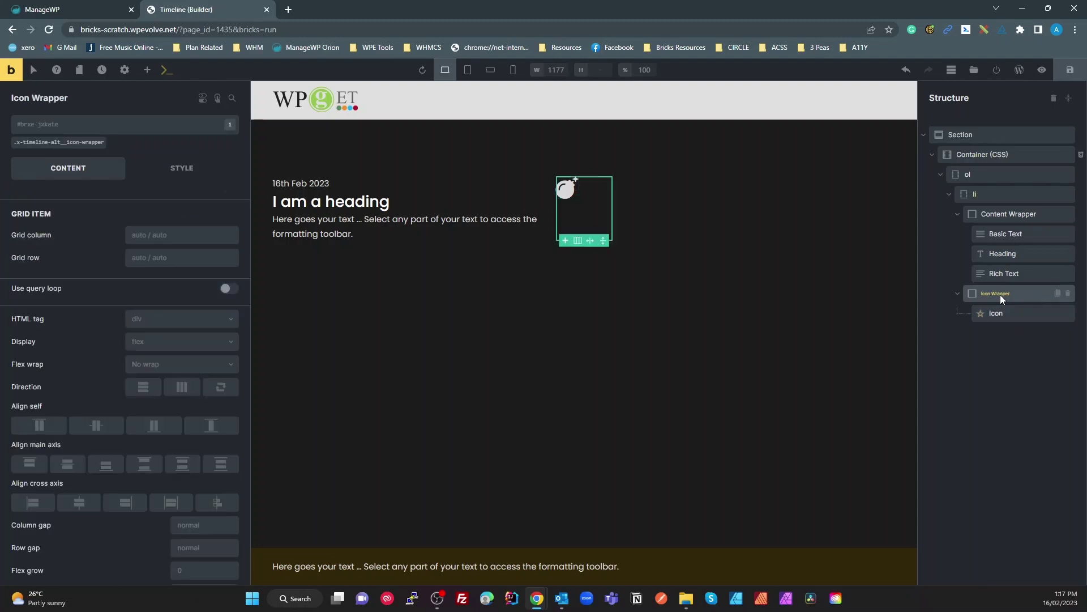
{"action": "left_click", "coordinate": [92, 144]}
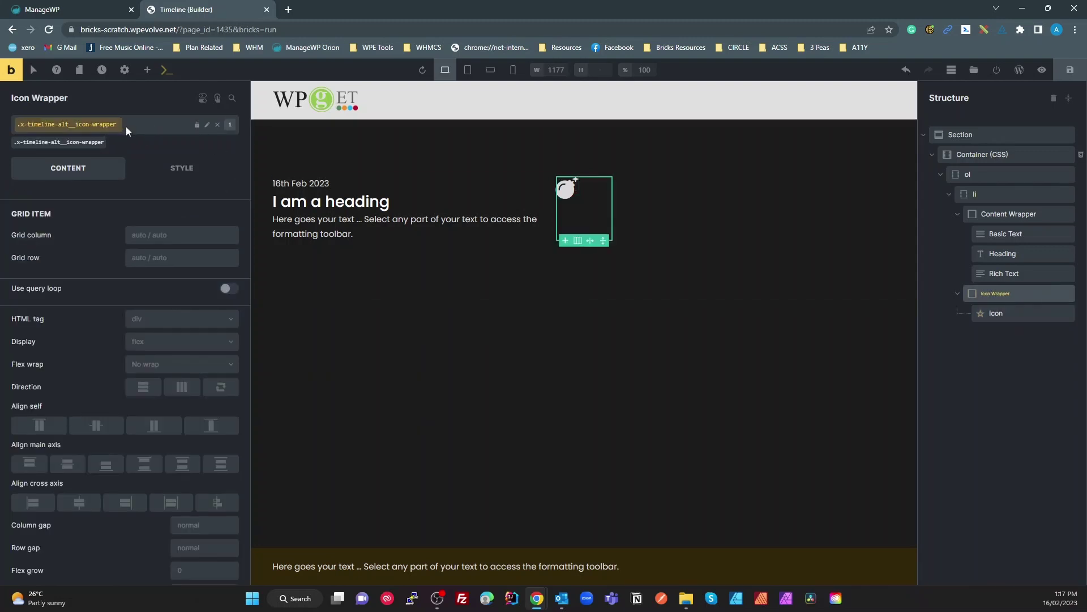
{"action": "left_click", "coordinate": [206, 126]}
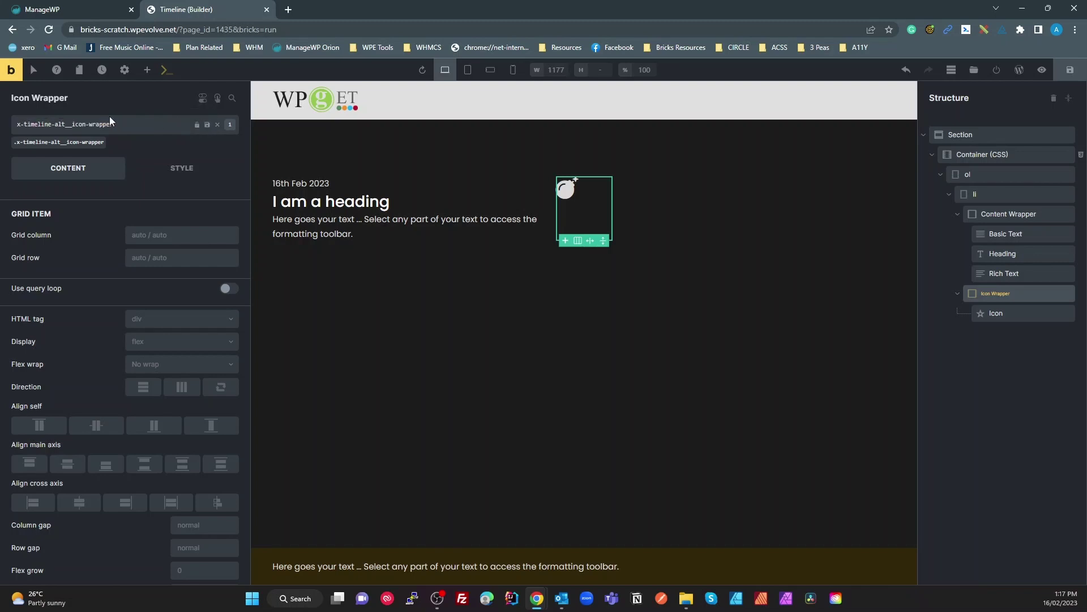
{"action": "key", "text": "ctrl+a"}
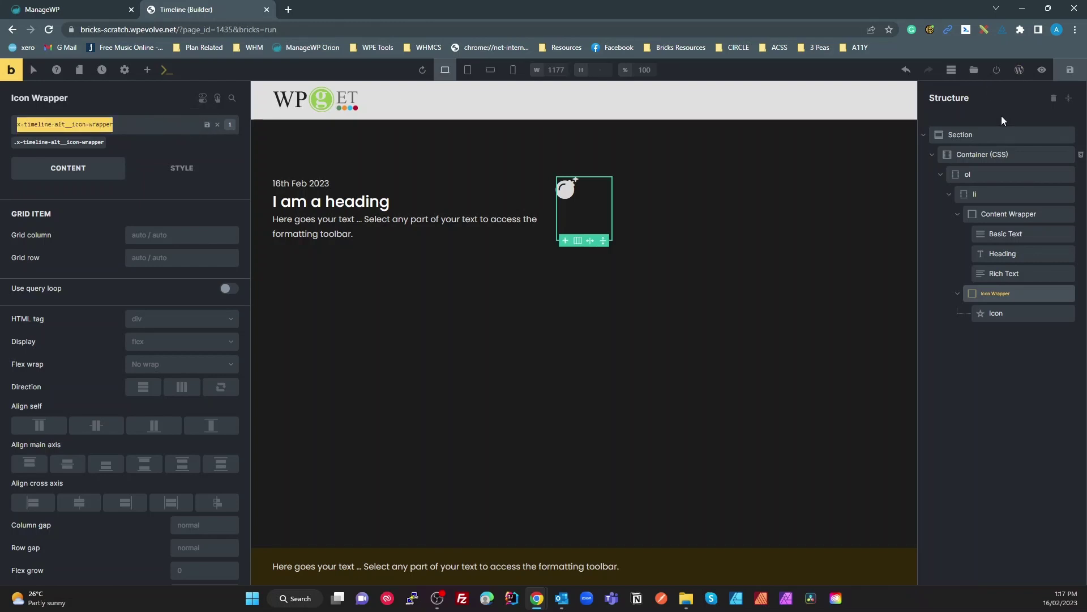
Add an empty .x-timeline-alt__icon-wrapper rule below the content-wrapper rule in the Container's custom CSS.
{"action": "left_click", "coordinate": [979, 154]}
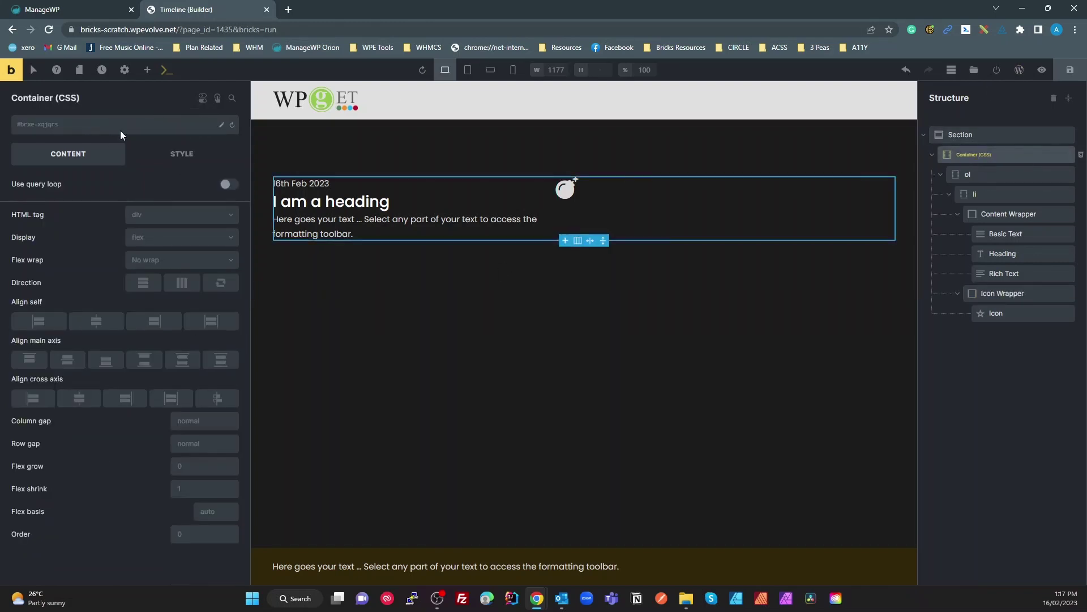
{"action": "left_click", "coordinate": [182, 153]}
{"action": "scroll", "coordinate": [127, 487], "scroll_direction": "down", "scroll_amount": 4}
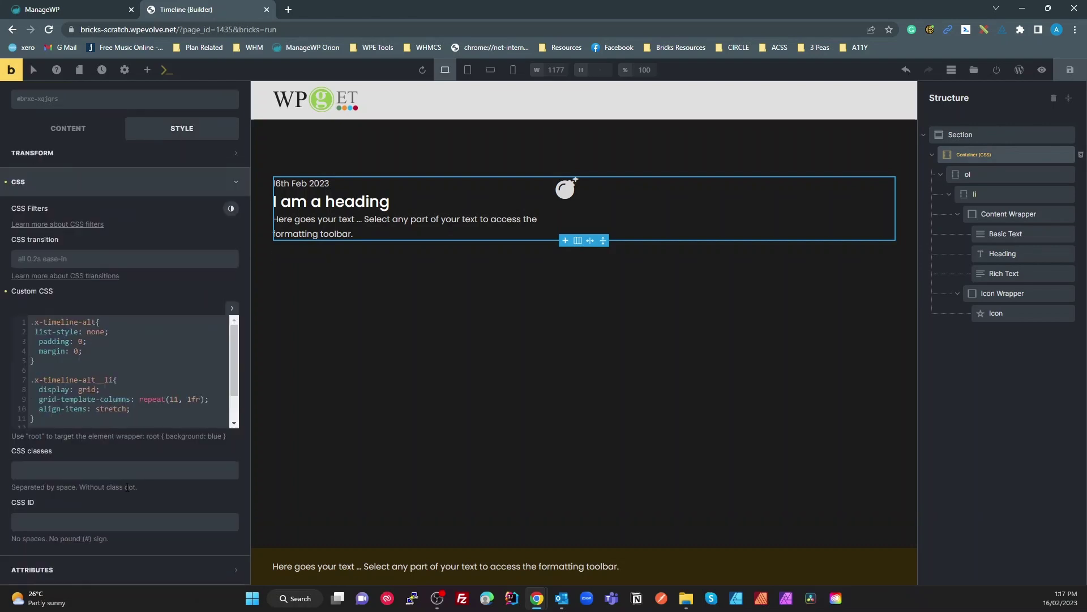
{"action": "scroll", "coordinate": [113, 395], "scroll_direction": "down", "scroll_amount": 2}
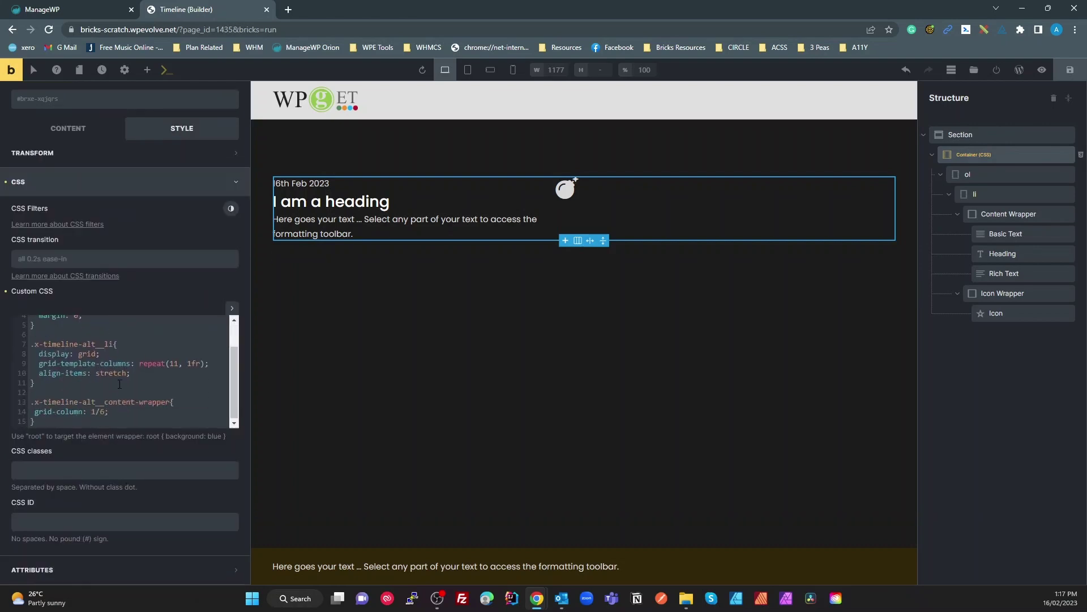
{"action": "left_click", "coordinate": [63, 419]}
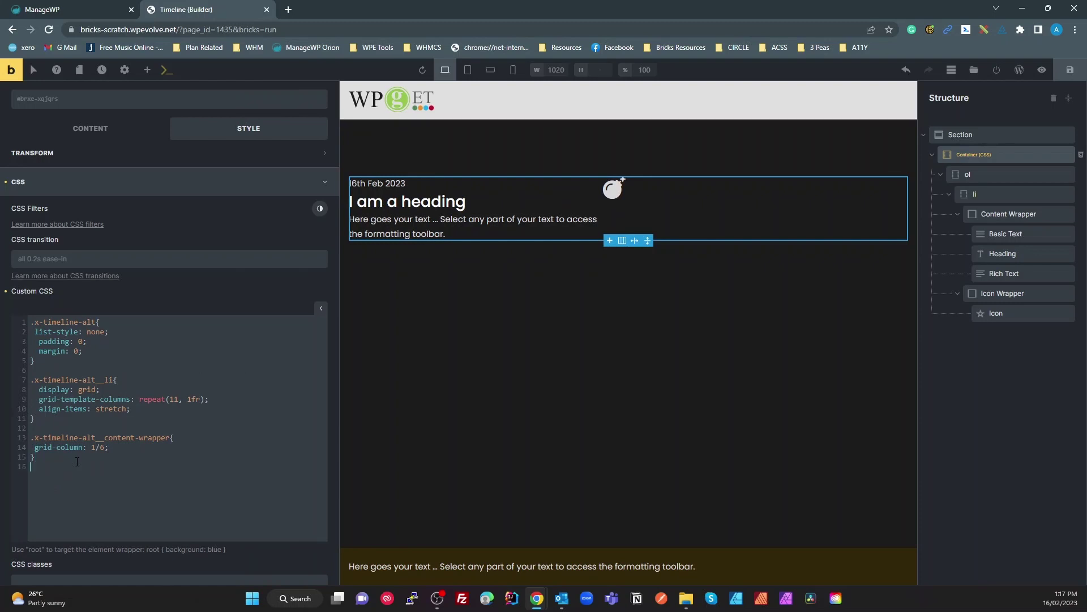
{"action": "key", "text": "Return"}
{"action": "type", "text": ".x-timeline-alt__icon-wrapper{"}
{"action": "key", "text": "Return"}
{"action": "key", "text": "Return"}
{"action": "type", "text": "}"}
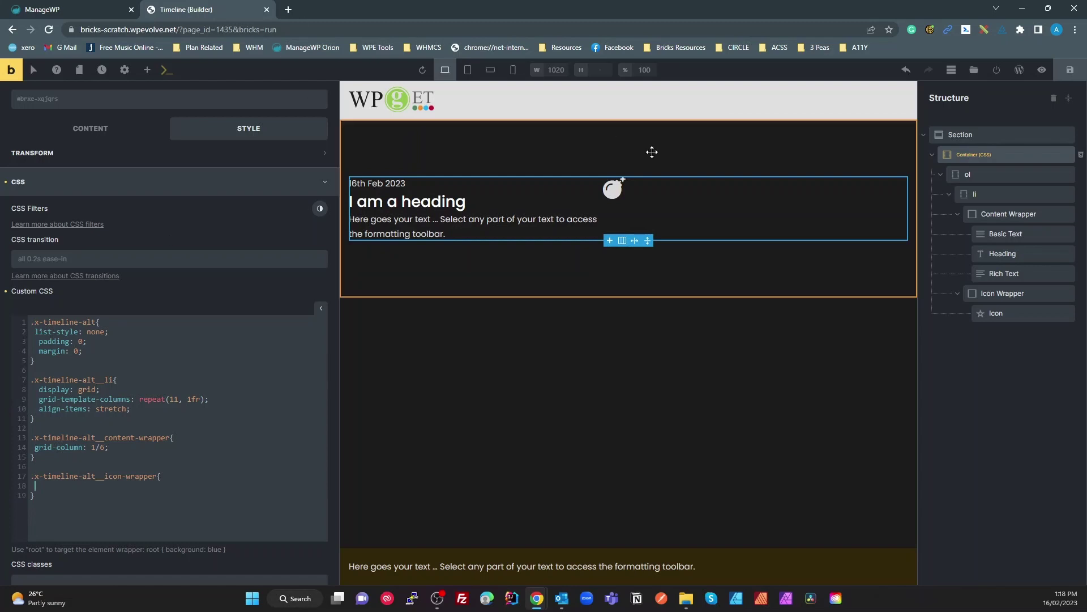
Inspect the icon wrapper element and its flex styles in the browser developer tools.
{"action": "left_click", "coordinate": [613, 190]}
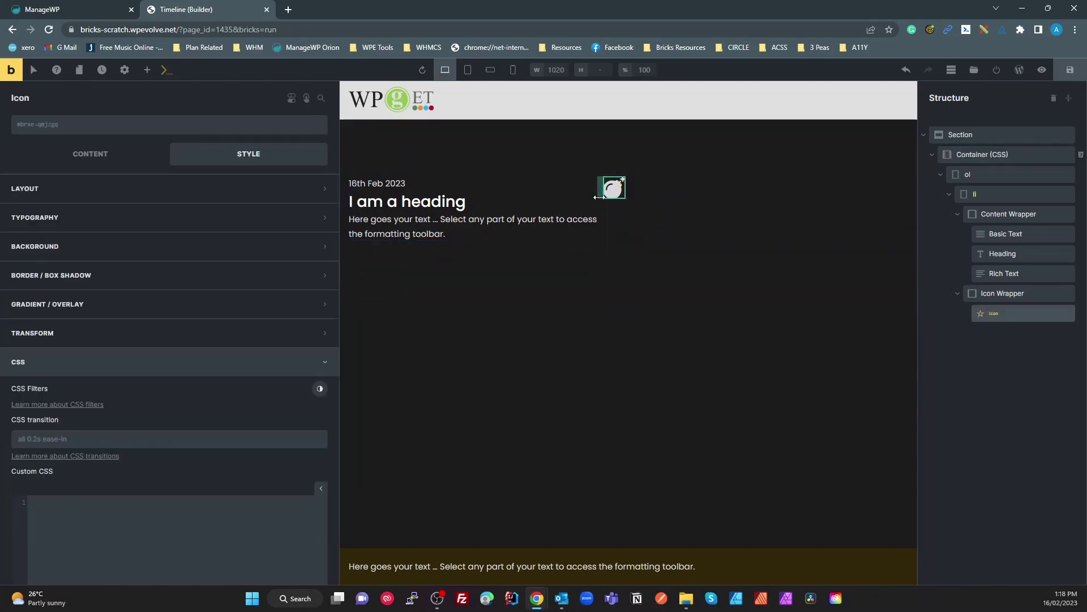
{"action": "key", "text": "ctrl+shift+j"}
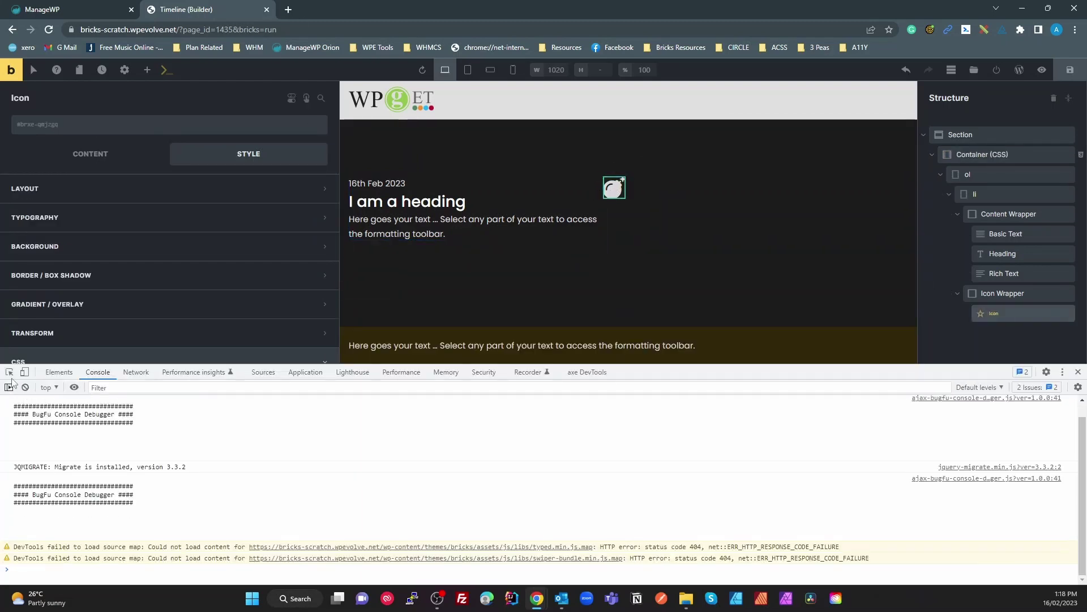
{"action": "key", "text": "ctrl+shift+c"}
{"action": "left_click", "coordinate": [634, 209]}
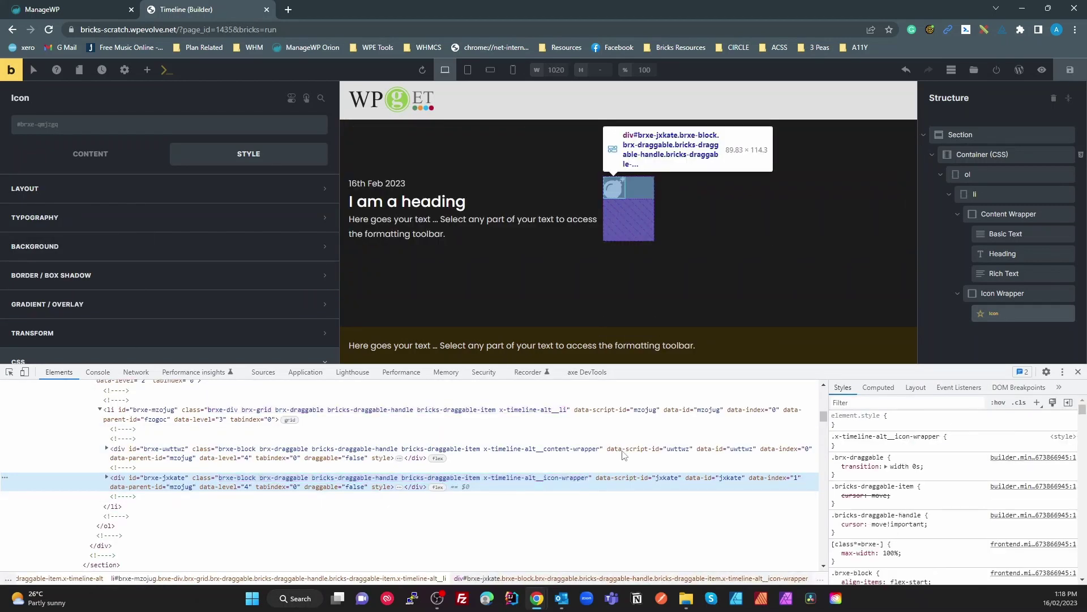
{"action": "scroll", "coordinate": [904, 538], "scroll_direction": "down", "scroll_amount": 2}
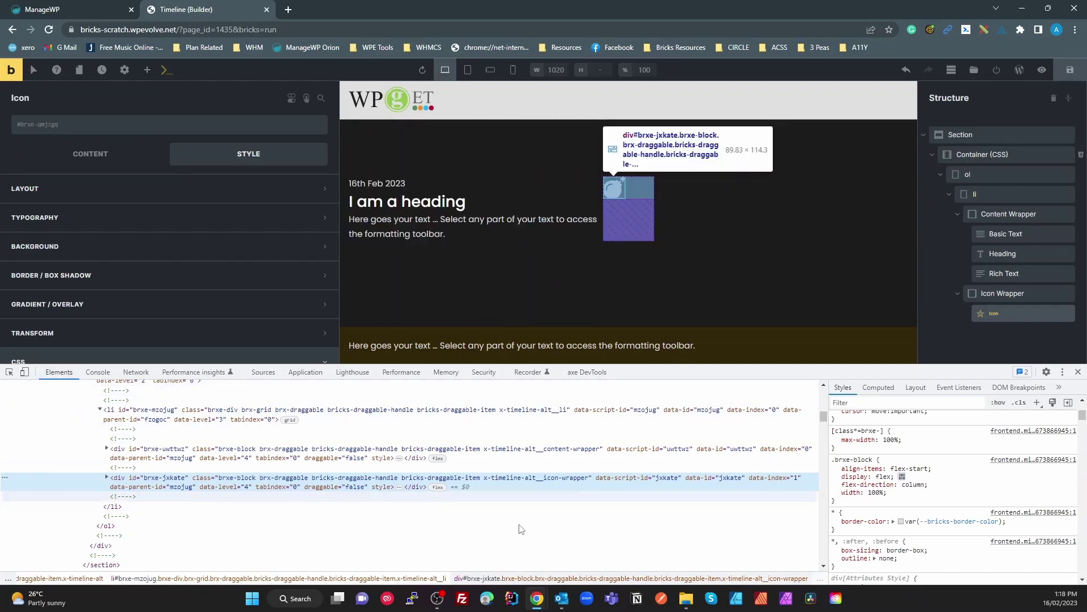
Try align-items: center on the .brxe-block rule with the flexbox editor of the developer tools.
{"action": "left_click", "coordinate": [902, 478]}
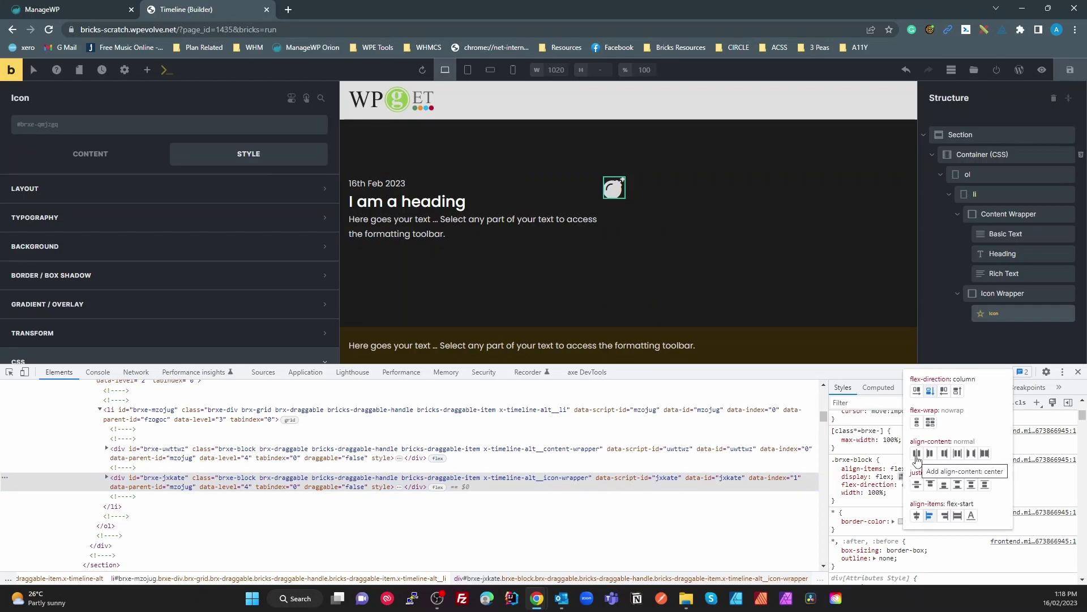
{"action": "left_click", "coordinate": [917, 453]}
{"action": "left_click", "coordinate": [917, 453]}
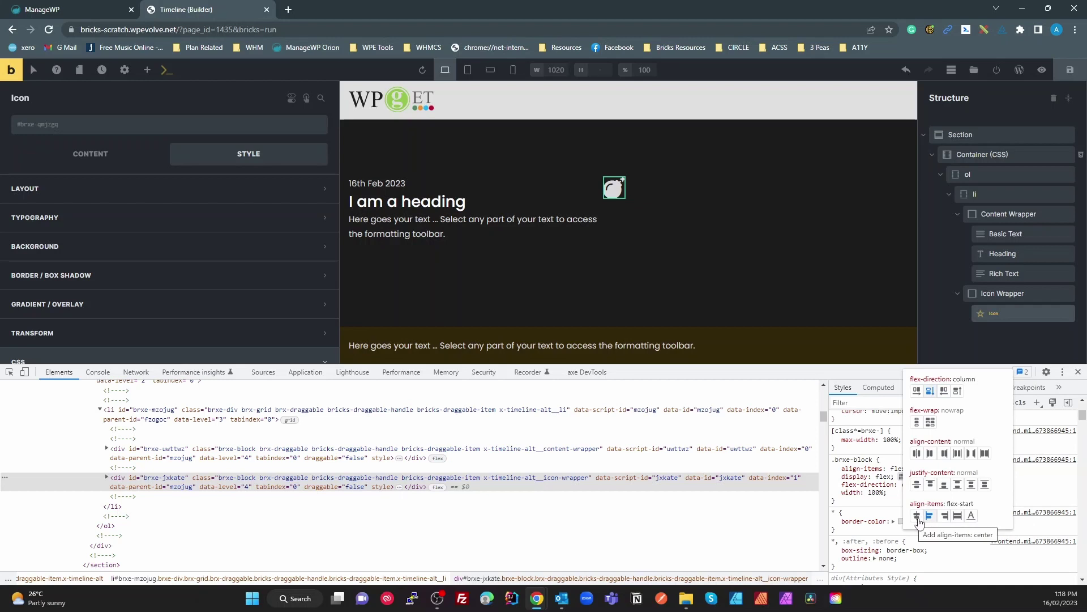
{"action": "left_click", "coordinate": [916, 516]}
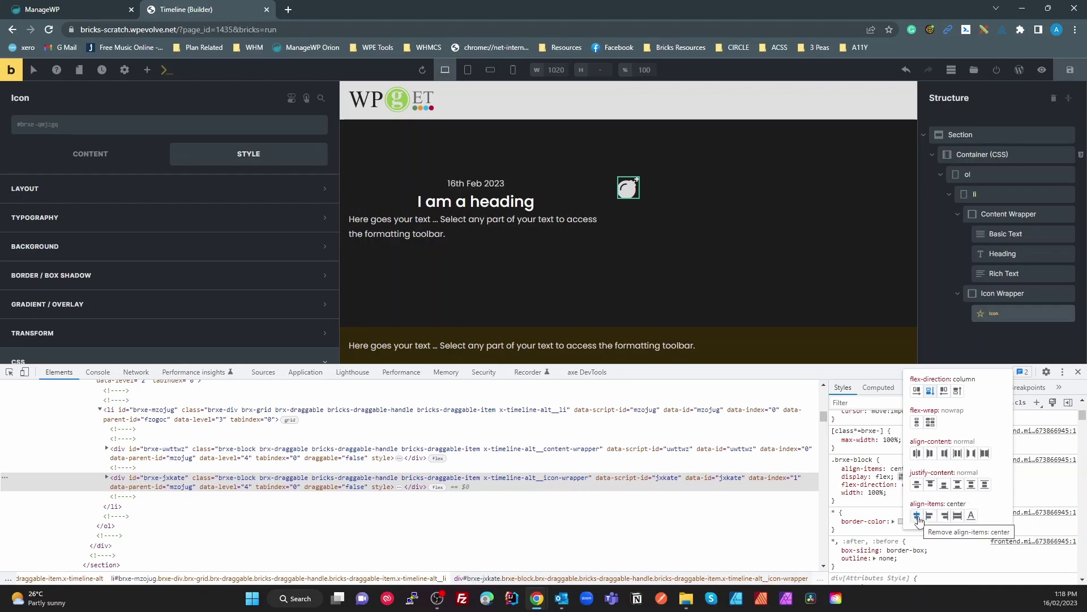
{"action": "left_click", "coordinate": [917, 517]}
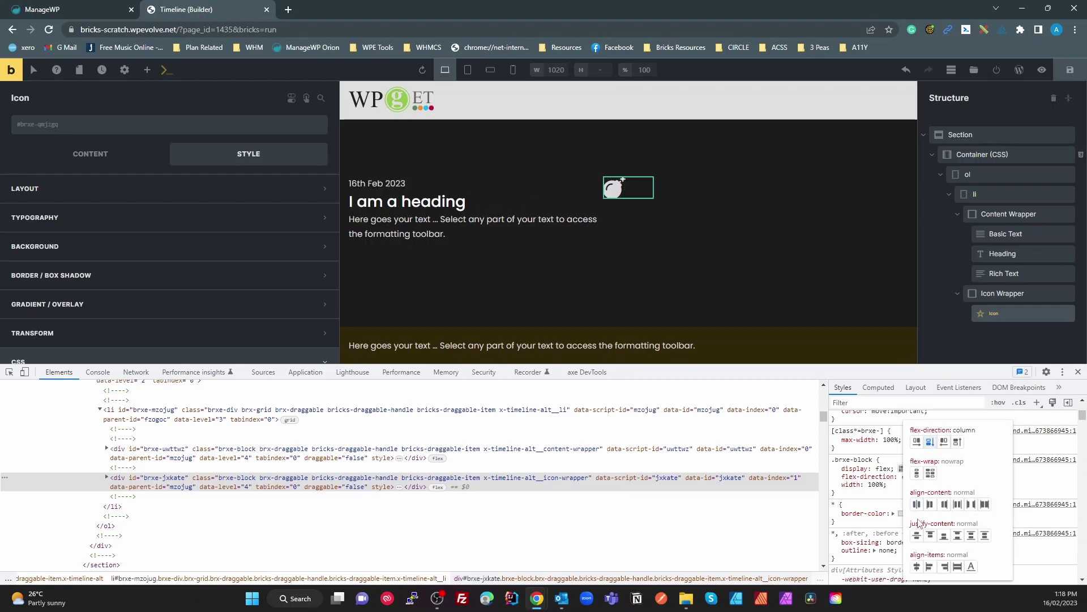
{"action": "left_click", "coordinate": [917, 567]}
{"action": "left_click", "coordinate": [881, 496]}
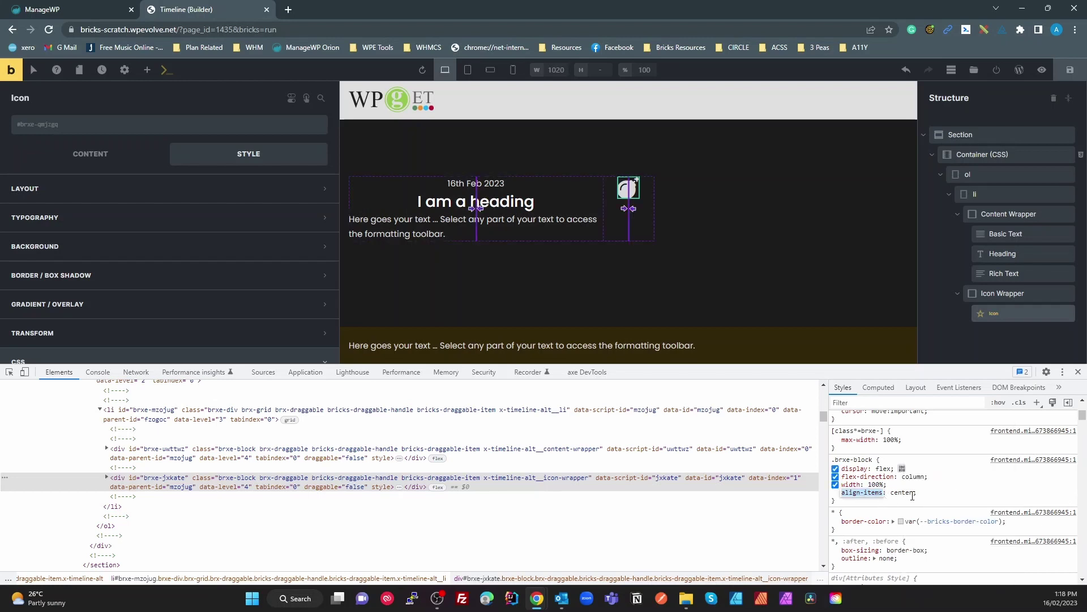
Disable the trial align-items: center declaration in the .brxe-block rule and close the developer tools.
{"action": "left_click", "coordinate": [846, 492]}
{"action": "left_click", "coordinate": [920, 494]}
{"action": "left_click_drag", "start_coordinate": [919, 493], "coordinate": [845, 490]}
{"action": "left_click", "coordinate": [836, 493]}
{"action": "double_click", "coordinate": [397, 478]}
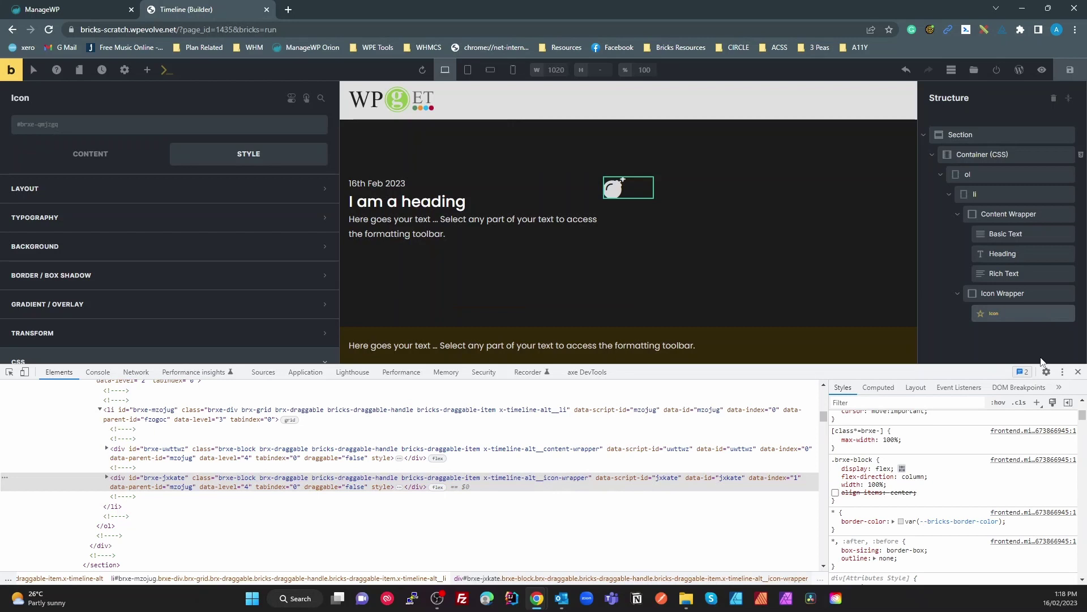
{"action": "left_click", "coordinate": [1078, 372]}
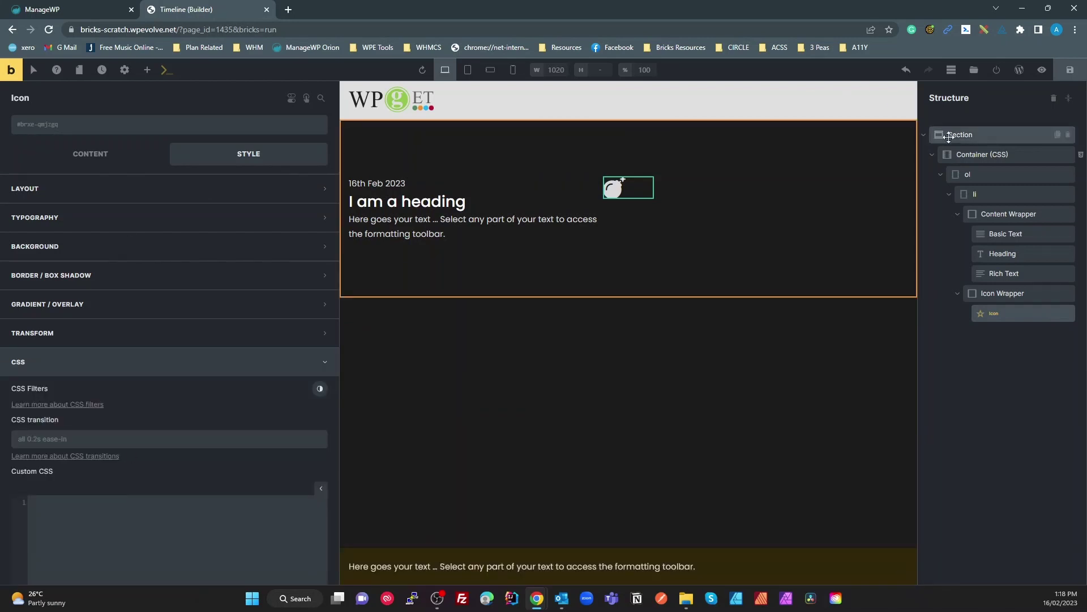
Add align-items: center; to the .x-timeline-alt__icon-wrapper rule in the Container's custom CSS.
{"action": "left_click", "coordinate": [978, 154]}
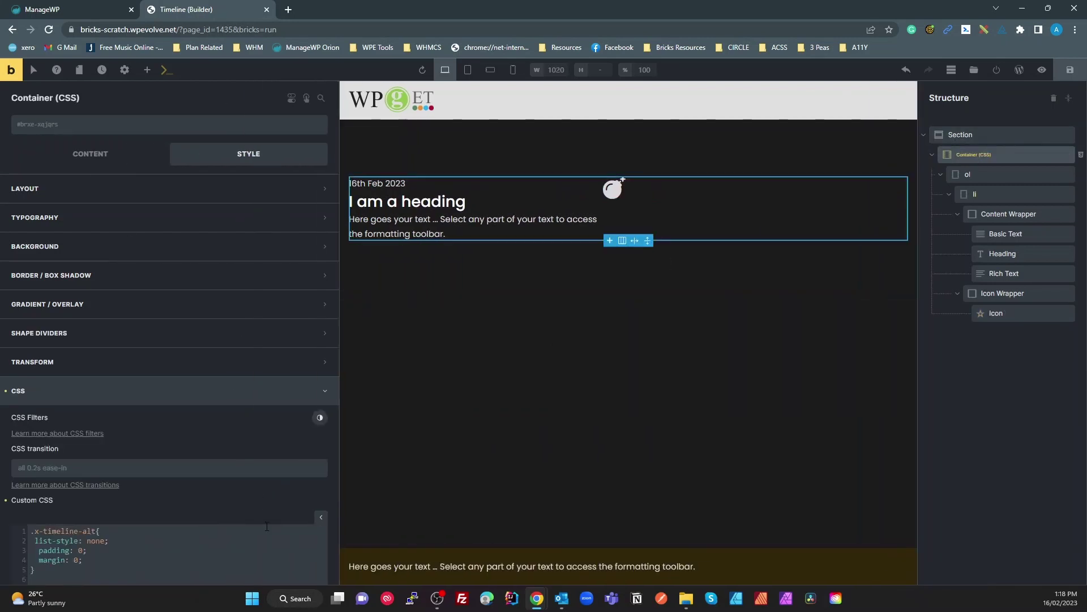
{"action": "scroll", "coordinate": [241, 518], "scroll_direction": "down", "scroll_amount": 5}
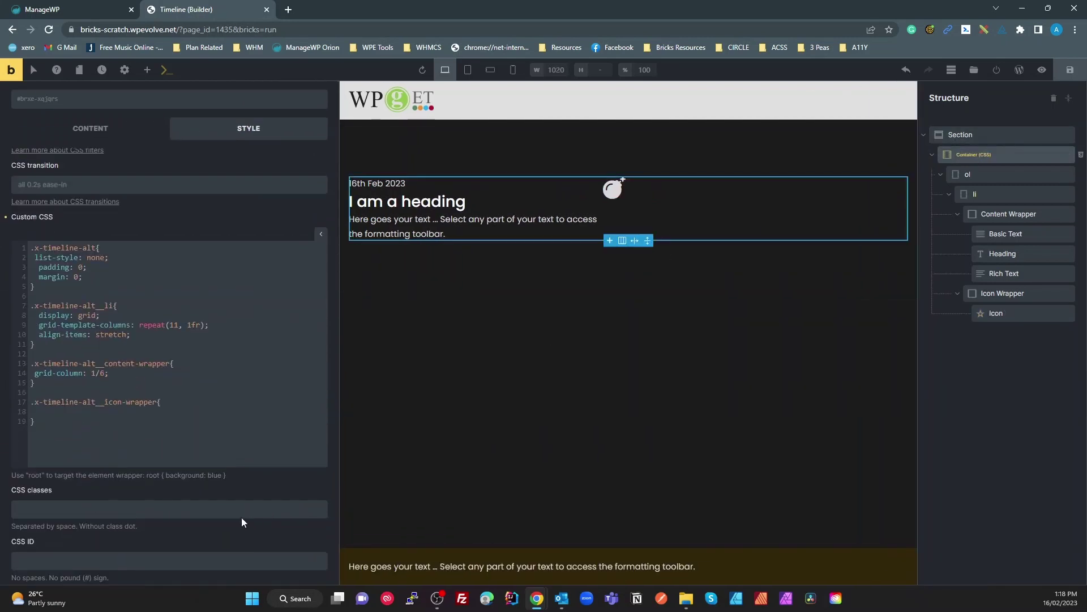
{"action": "left_click", "coordinate": [86, 412]}
{"action": "type", "text": "align-items: center;"}
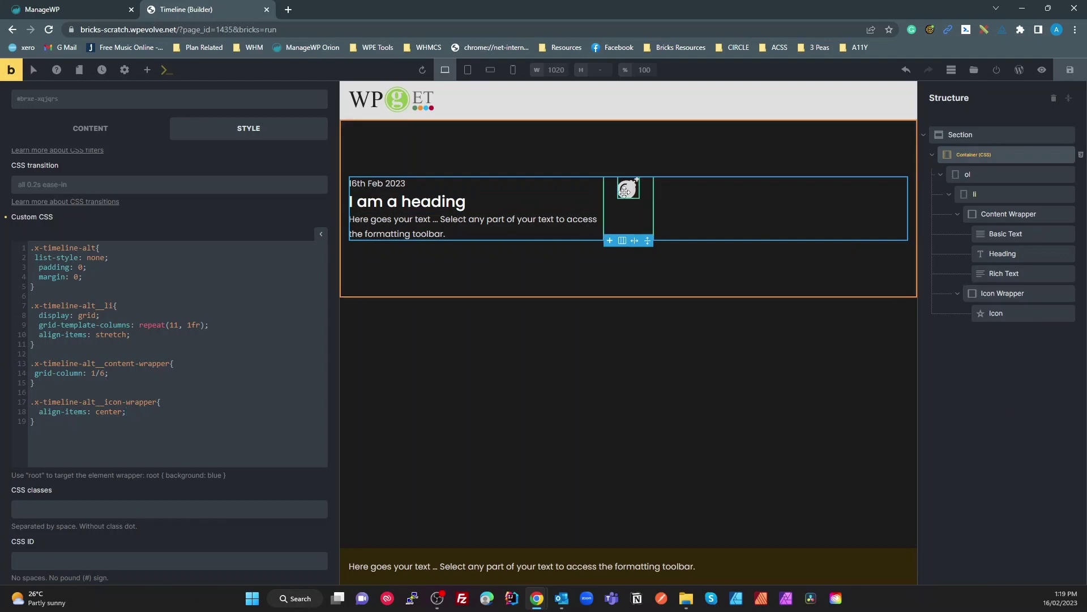
Define the custom property --center-line-width: 3px; at the end of the .x-timeline-alt rule.
{"action": "scroll", "coordinate": [170, 318], "scroll_direction": "up", "scroll_amount": 5}
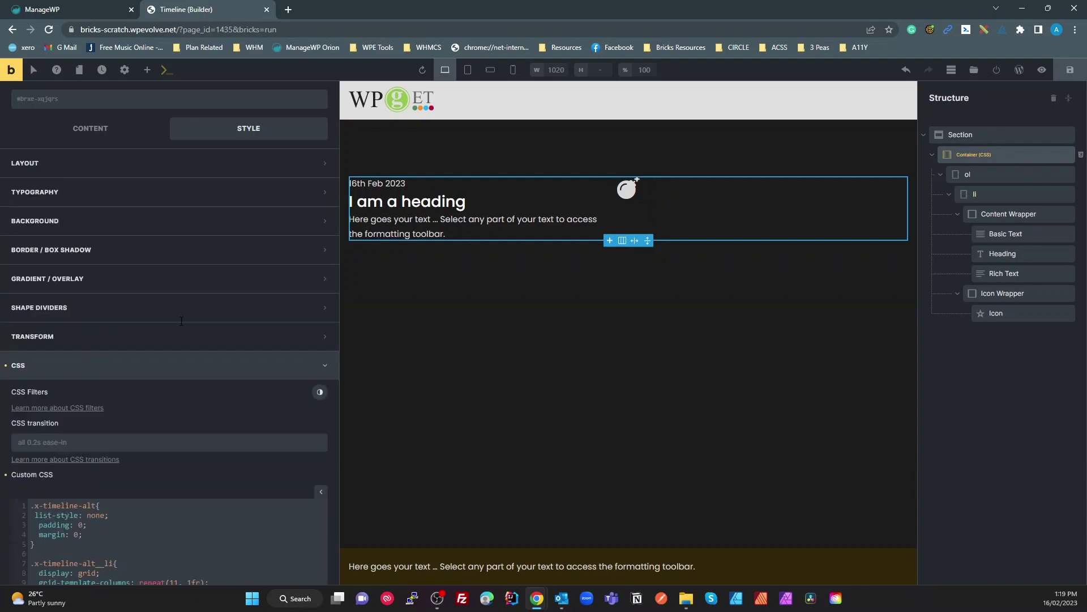
{"action": "scroll", "coordinate": [151, 519], "scroll_direction": "down", "scroll_amount": 3}
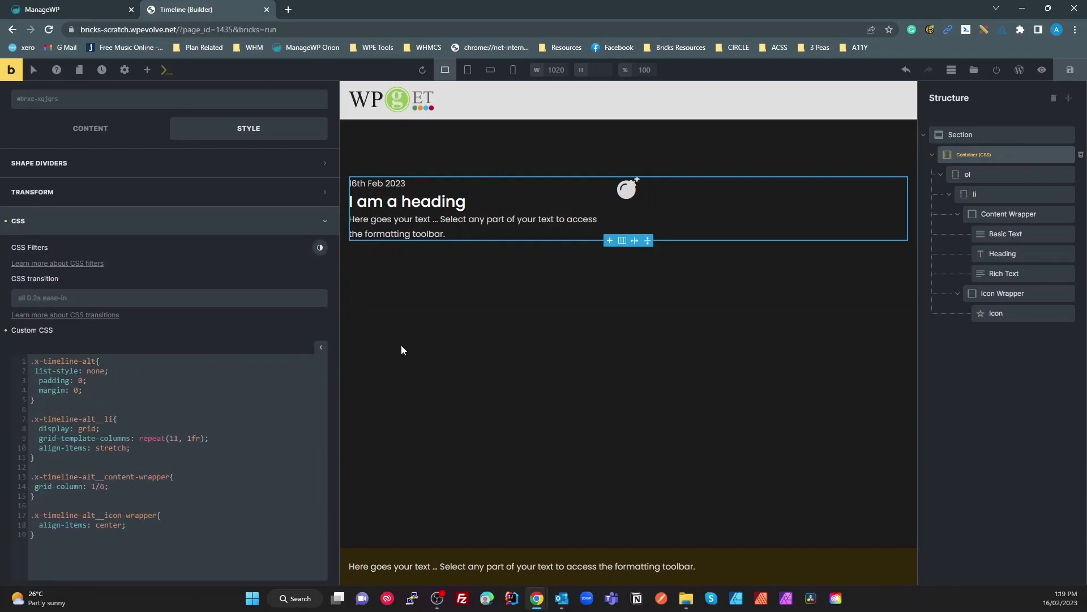
{"action": "key", "text": "Return"}
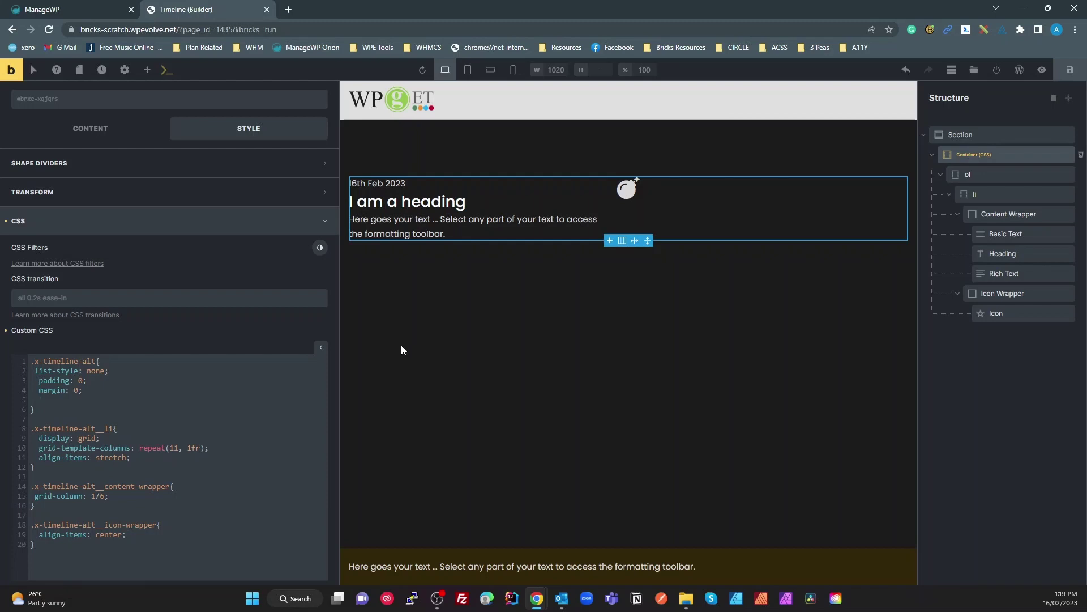
{"action": "type", "text": "--center-line-width: 3px;"}
{"action": "key", "text": "Return"}
Define the custom properties --center-line-color: yellow; and --row-gap: 40px; below the line width in the .x-timeline-alt rule.
{"action": "type", "text": "--center"}
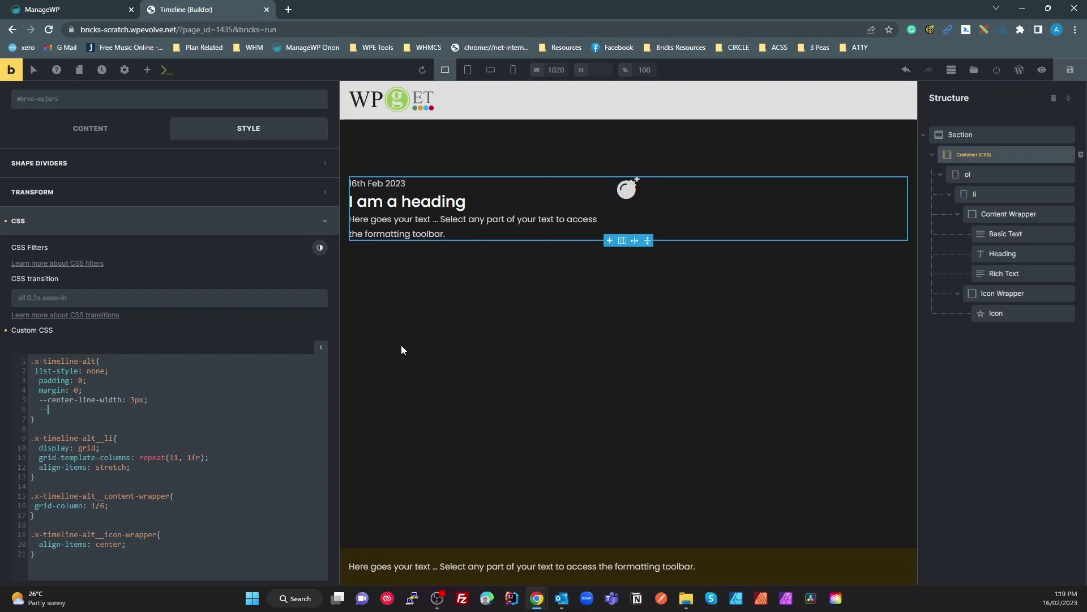
{"action": "type", "text": "line-color: y"}
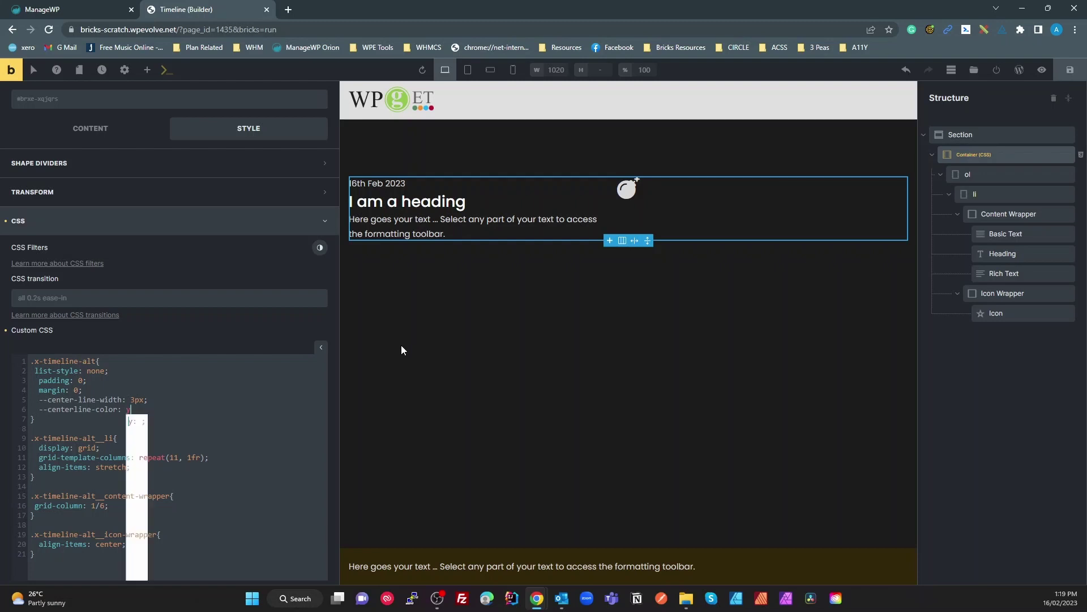
{"action": "type", "text": "ellow."}
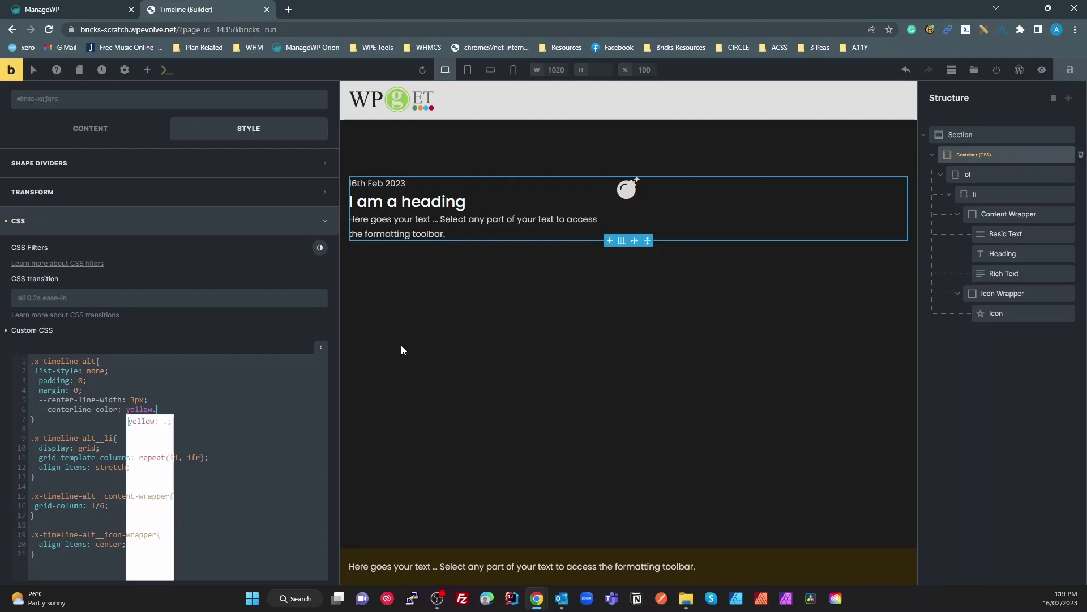
{"action": "key", "text": "BackSpace"}
{"action": "type", "text": ";"}
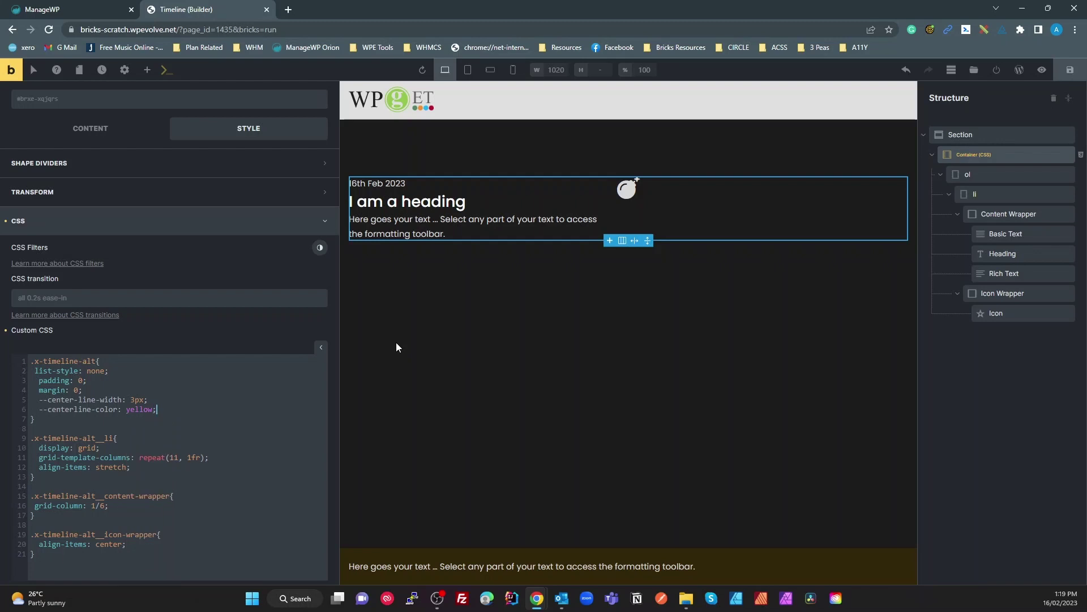
{"action": "left_click", "coordinate": [70, 410]}
{"action": "type", "text": "-"}
{"action": "left_click", "coordinate": [173, 409]}
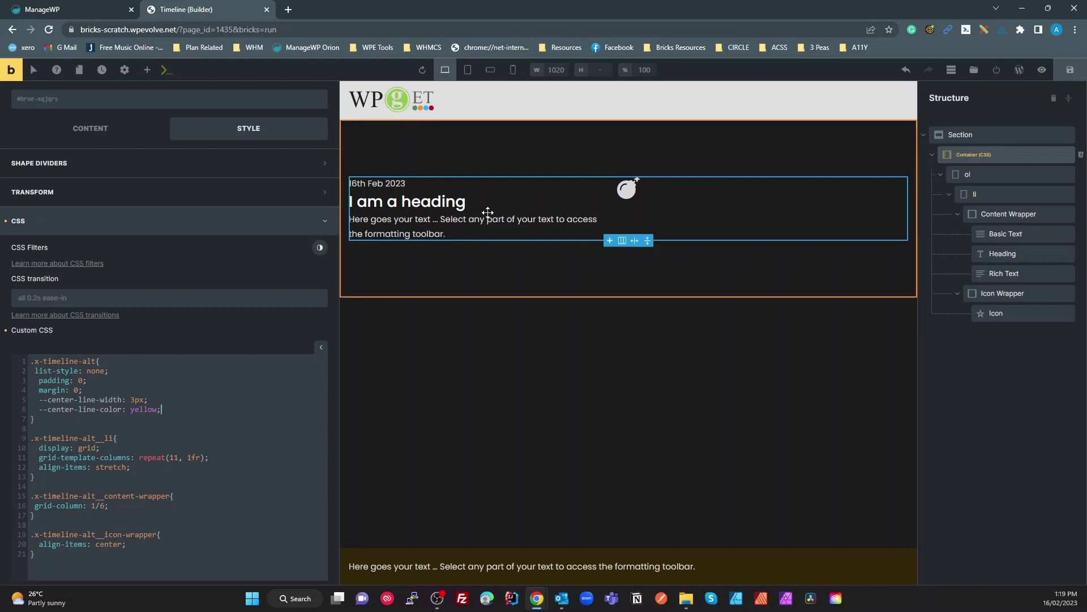
{"action": "key", "text": "Return"}
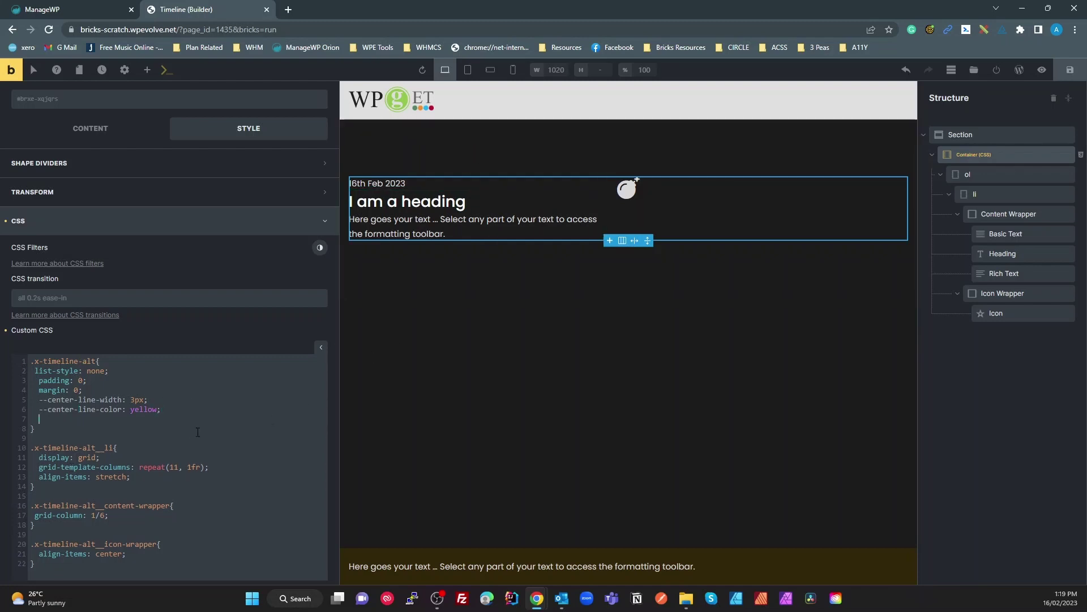
{"action": "type", "text": "--row-gap: 40px;"}
Add an empty .x-timeline-alt__icon-wrapper:before rule below the .x-timeline-alt__icon-wrapper rule in the Container's custom CSS.
{"action": "scroll", "coordinate": [197, 432], "scroll_direction": "down", "scroll_amount": 1}
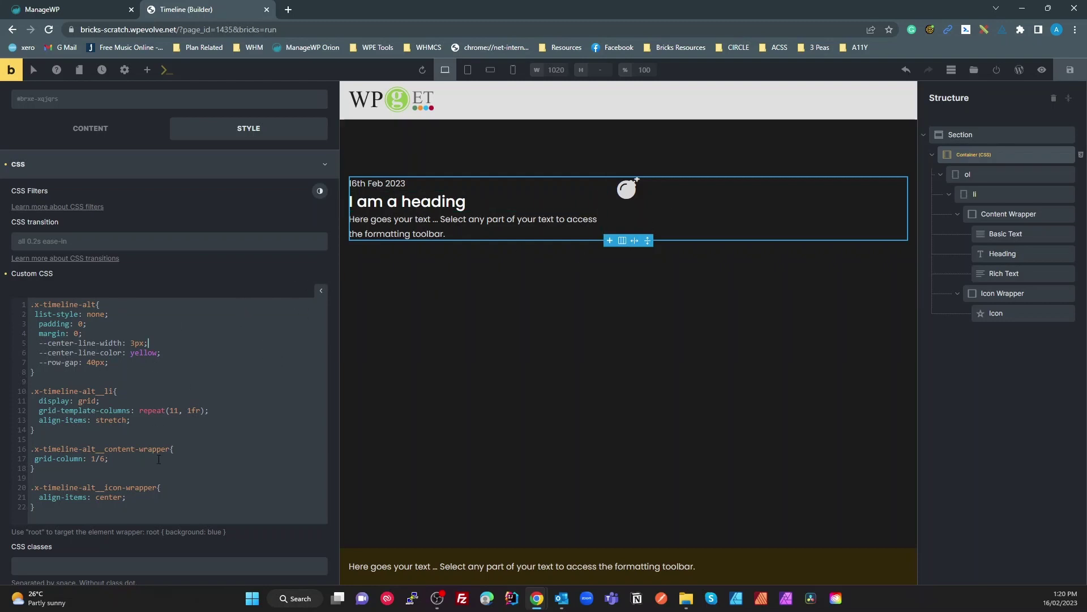
{"action": "scroll", "coordinate": [132, 455], "scroll_direction": "down", "scroll_amount": 1}
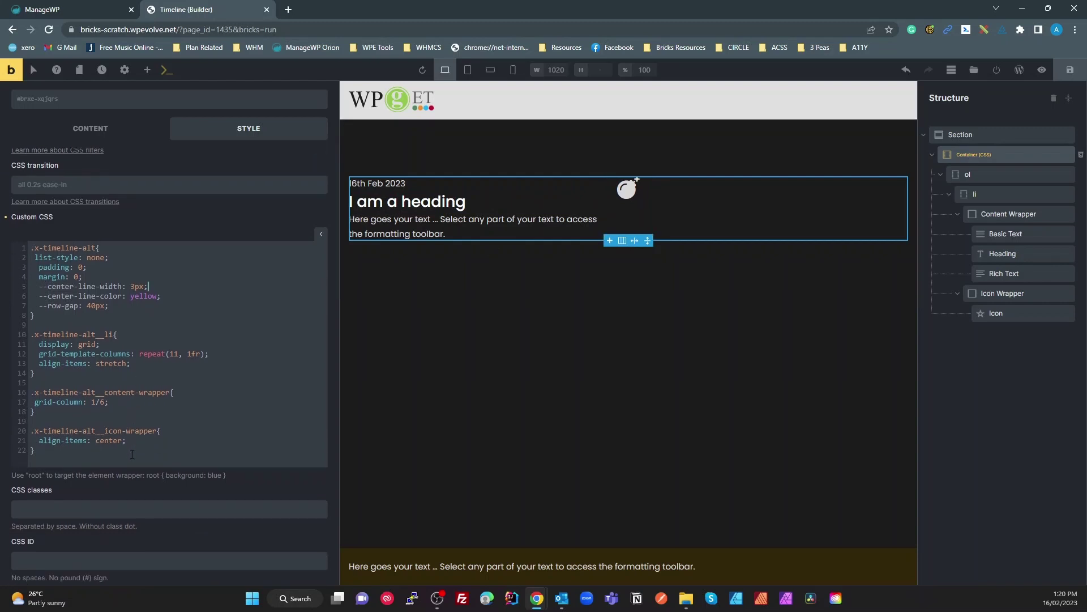
{"action": "left_click_drag", "start_coordinate": [159, 431], "coordinate": [31, 431]}
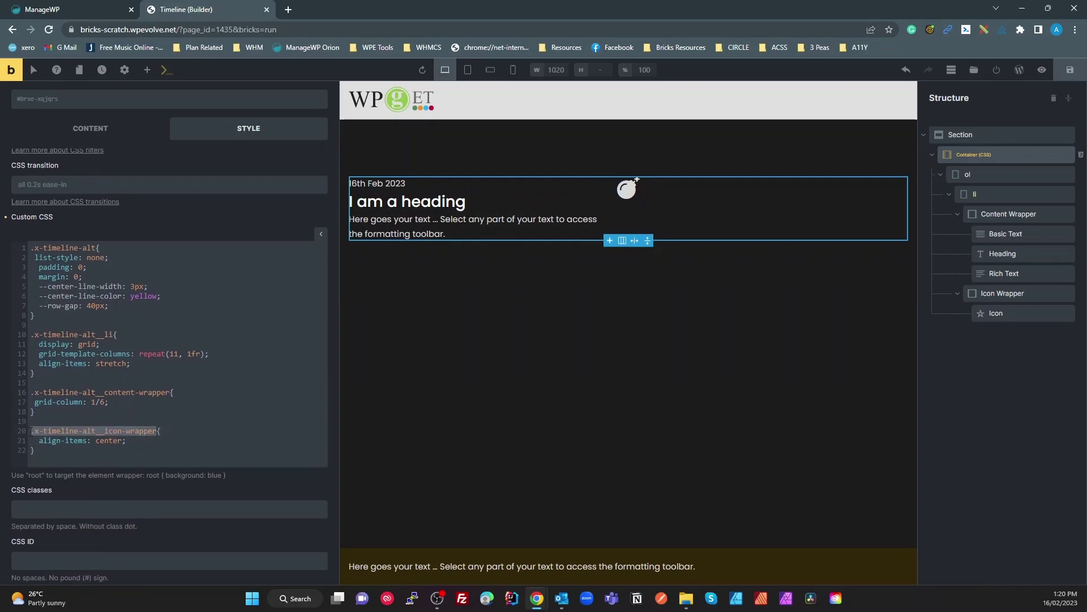
{"action": "key", "text": "ctrl+c"}
{"action": "left_click", "coordinate": [31, 466]}
{"action": "key", "text": "Return"}
{"action": "key", "text": "ctrl+v"}
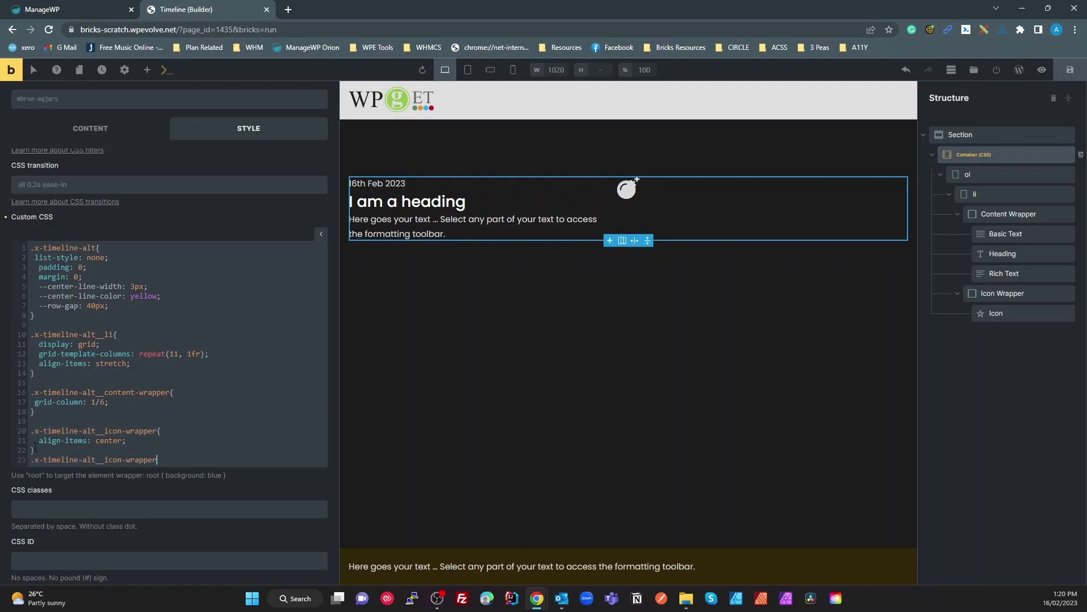
{"action": "type", "text": ":befo"}
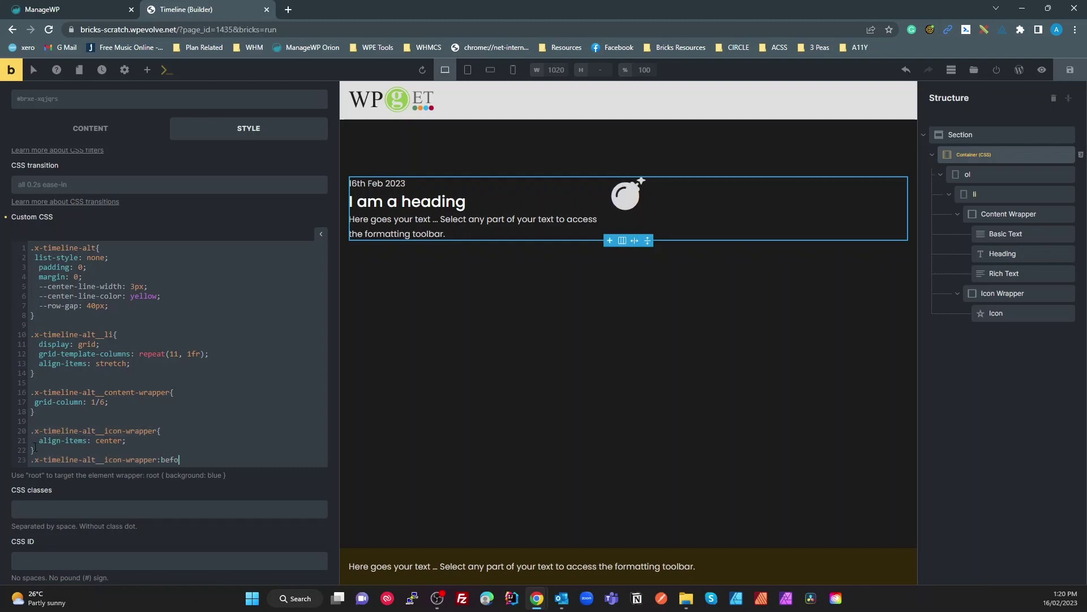
{"action": "type", "text": "re{"}
{"action": "key", "text": "Return"}
{"action": "key", "text": "Return"}
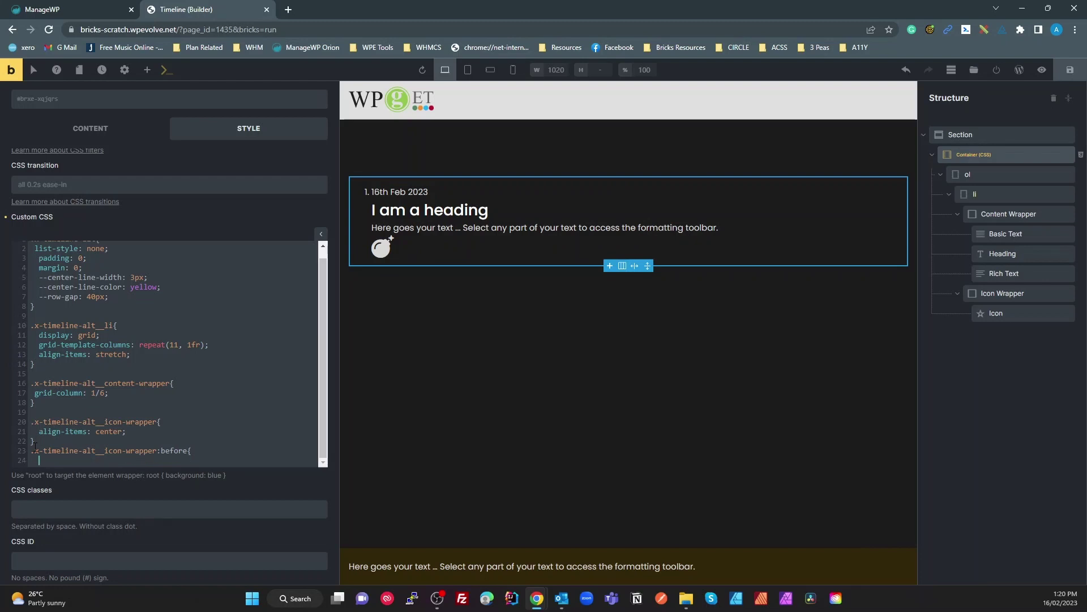
{"action": "type", "text": "}"}
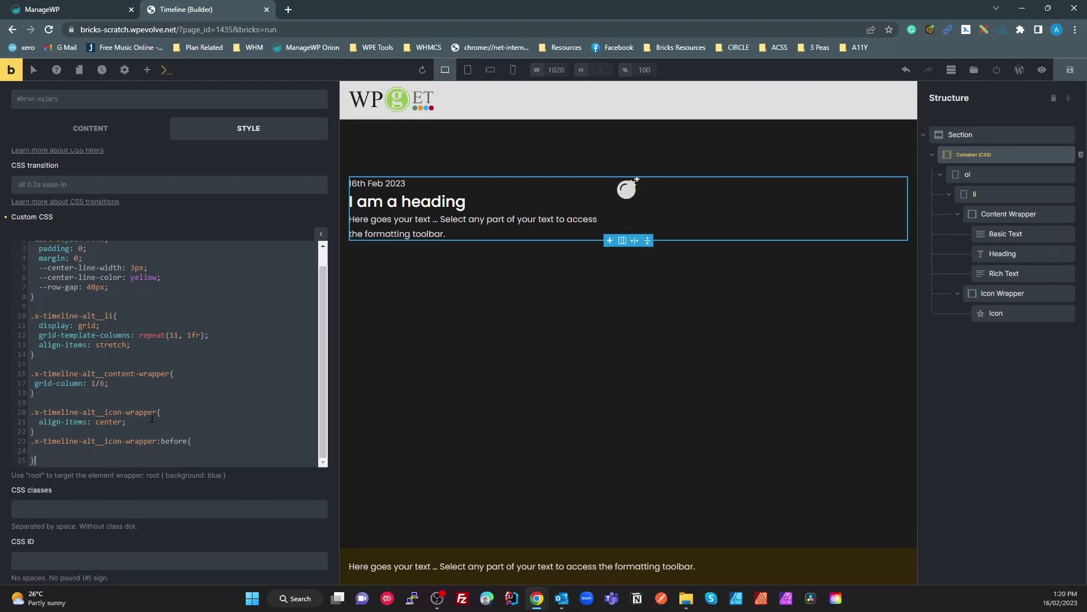
Add position: relative; below align-items in the .x-timeline-alt__icon-wrapper rule.
{"action": "key", "text": "Return"}
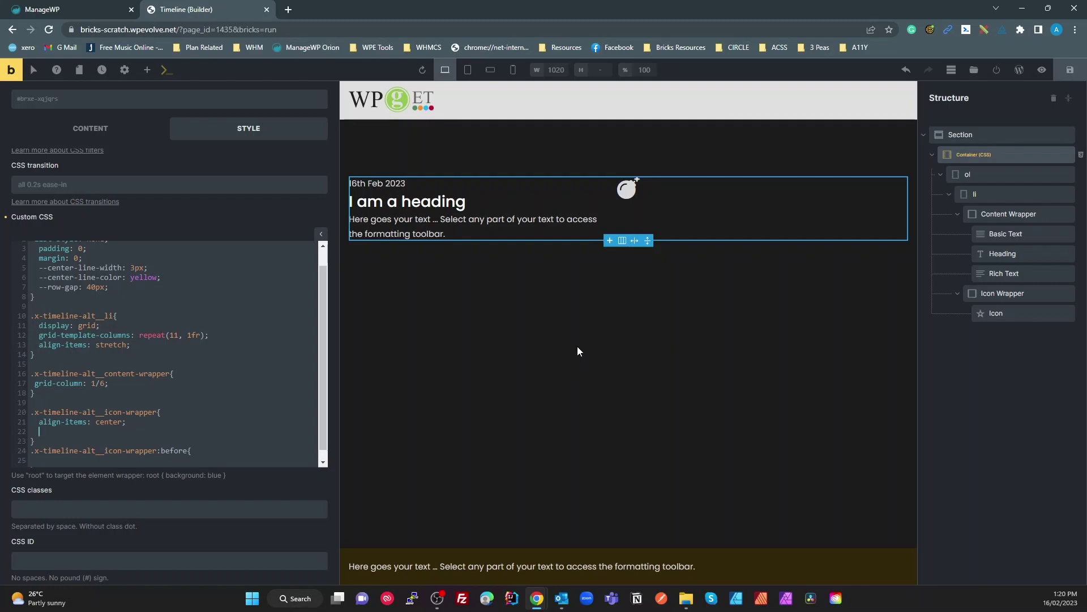
{"action": "type", "text": "position:"}
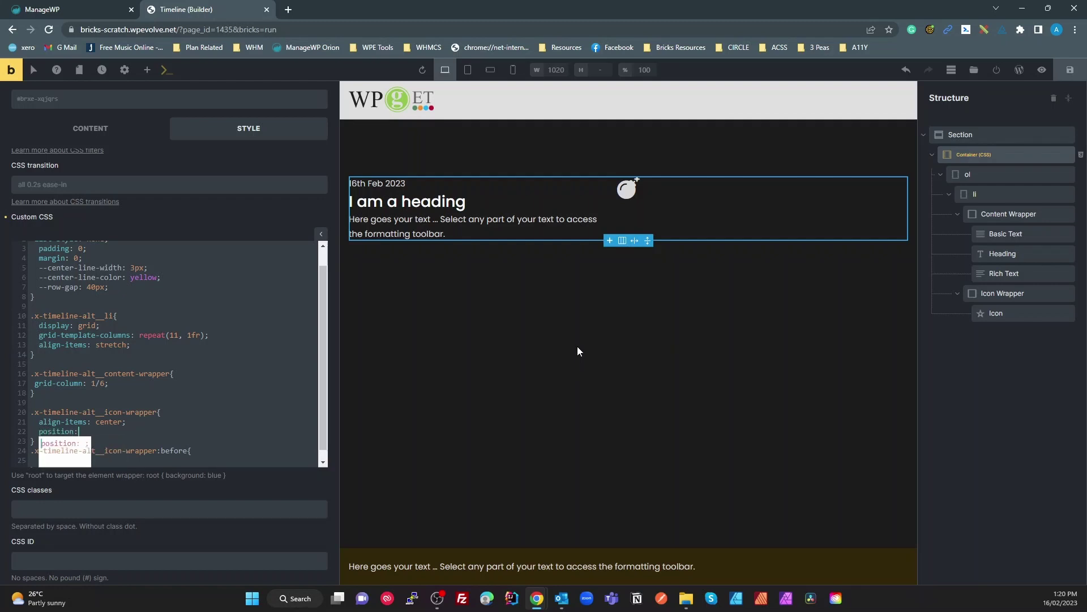
{"action": "type", "text": " relative"}
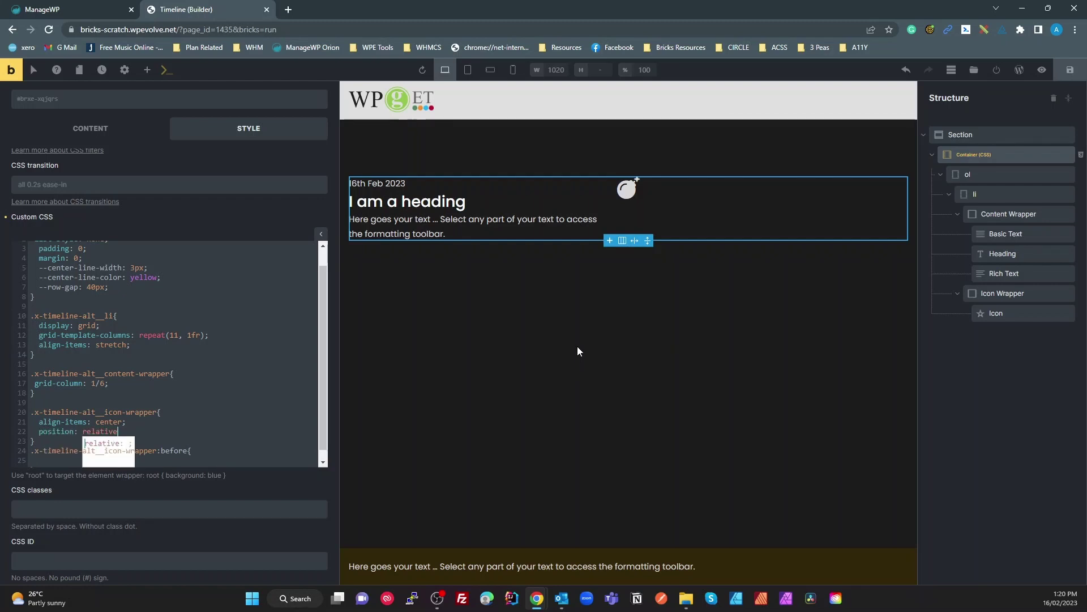
{"action": "type", "text": ";"}
Add content: ''; and position: absolute; to the .x-timeline-alt__icon-wrapper:before rule.
{"action": "scroll", "coordinate": [227, 395], "scroll_direction": "down", "scroll_amount": 1}
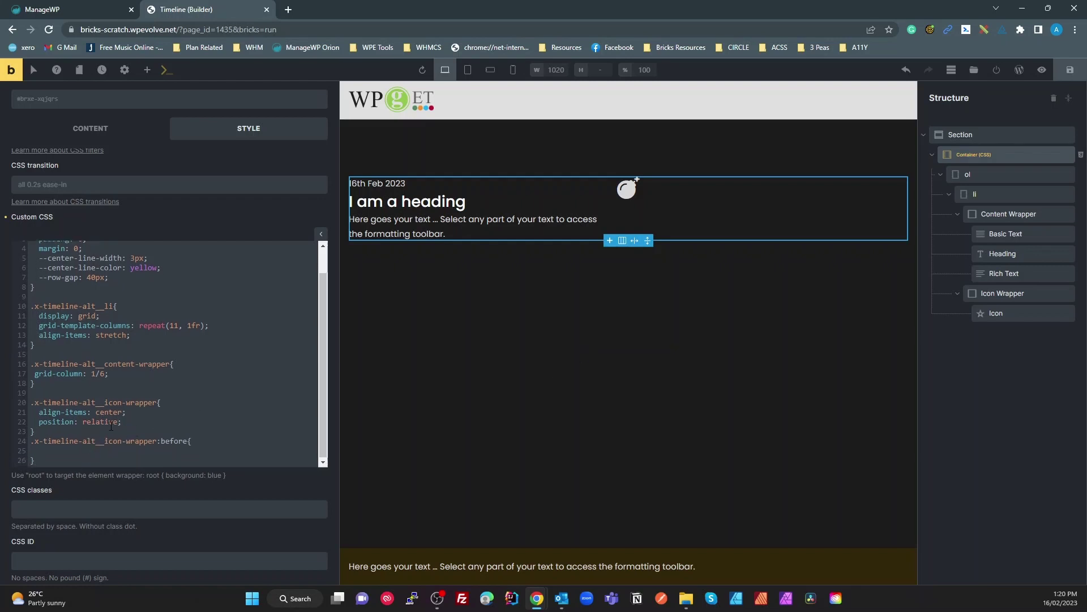
{"action": "type", "text": "con"}
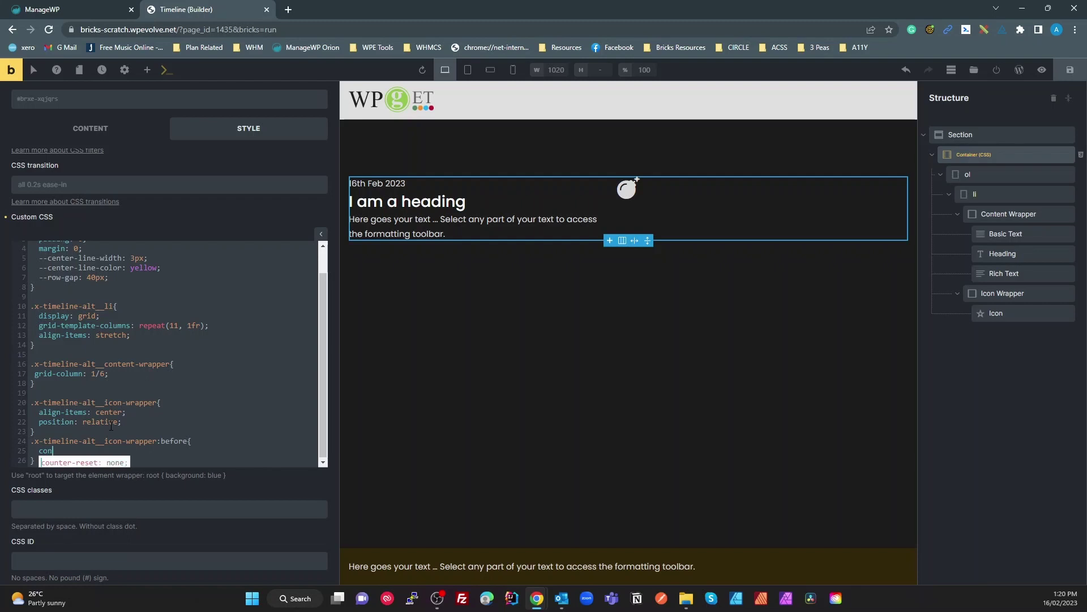
{"action": "type", "text": "tent: "}
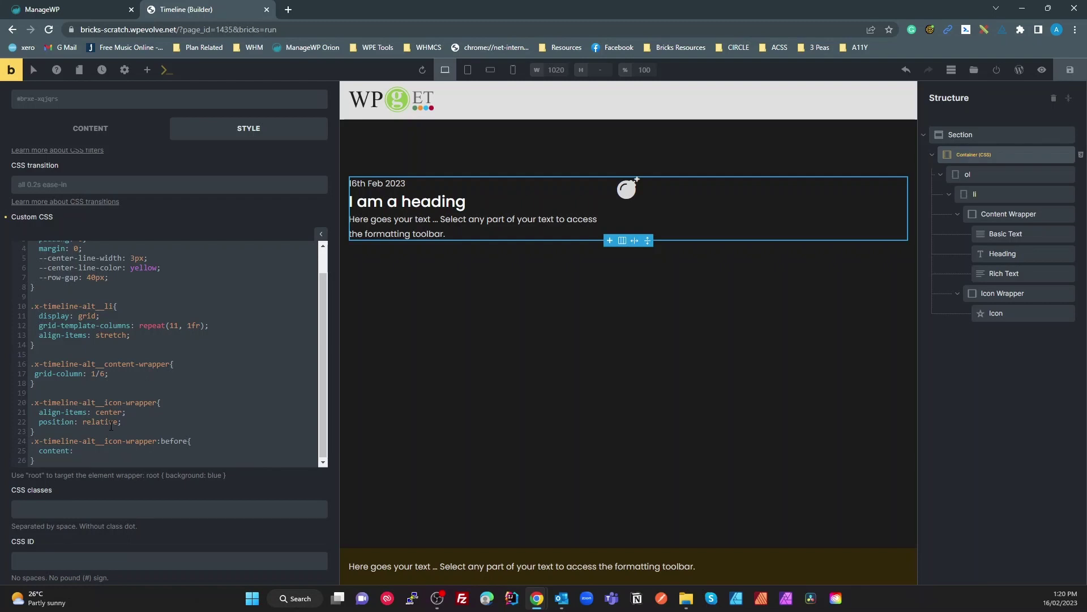
{"action": "type", "text": "'';"}
{"action": "key", "text": "Return"}
{"action": "type", "text": "position: abolute"}
{"action": "key", "text": "BackSpace"}
{"action": "key", "text": "BackSpace"}
{"action": "key", "text": "BackSpace"}
{"action": "key", "text": "BackSpace"}
{"action": "key", "text": "BackSpace"}
{"action": "type", "text": "solute;"}
{"action": "key", "text": "Return"}
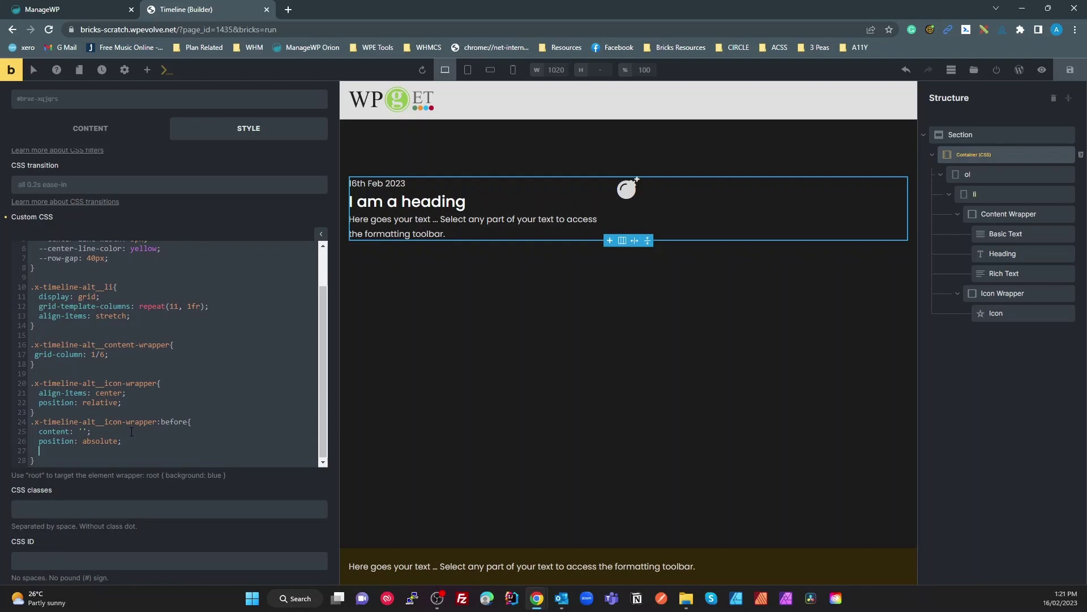
Add background-color: var(--center-line-color); to the .x-timeline-alt__icon-wrapper:before rule.
{"action": "type", "text": "background-"}
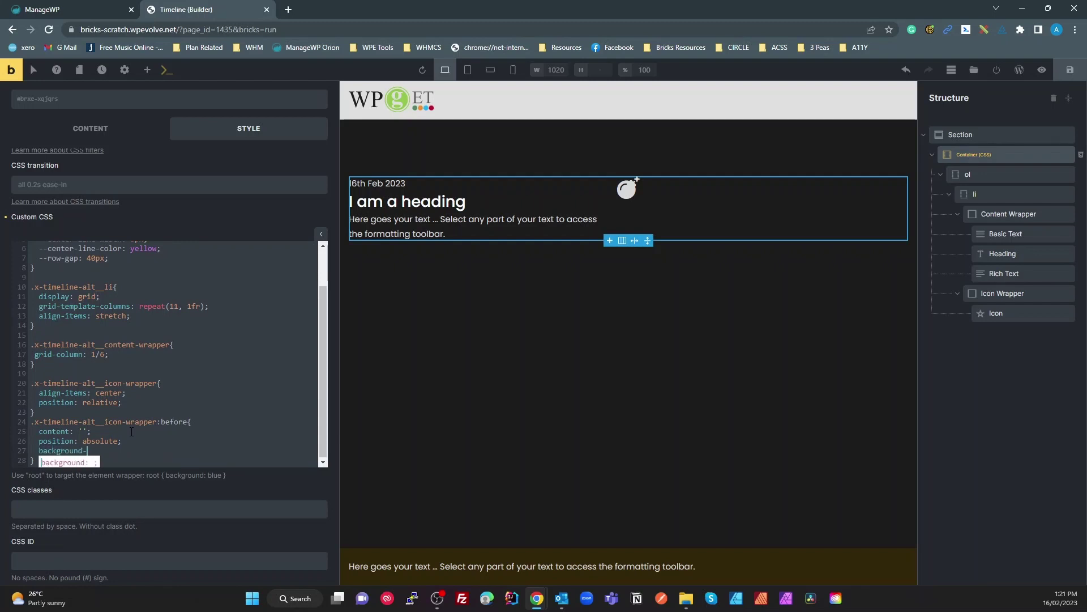
{"action": "type", "text": "color: "}
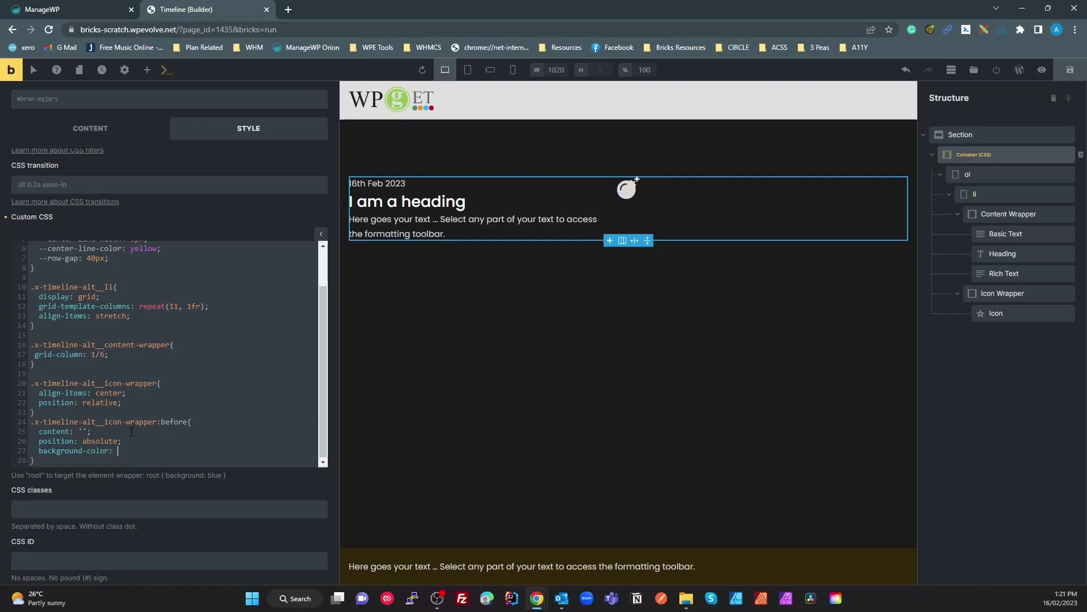
{"action": "type", "text": "var();"}
{"action": "scroll", "coordinate": [125, 300], "scroll_direction": "up", "scroll_amount": 2}
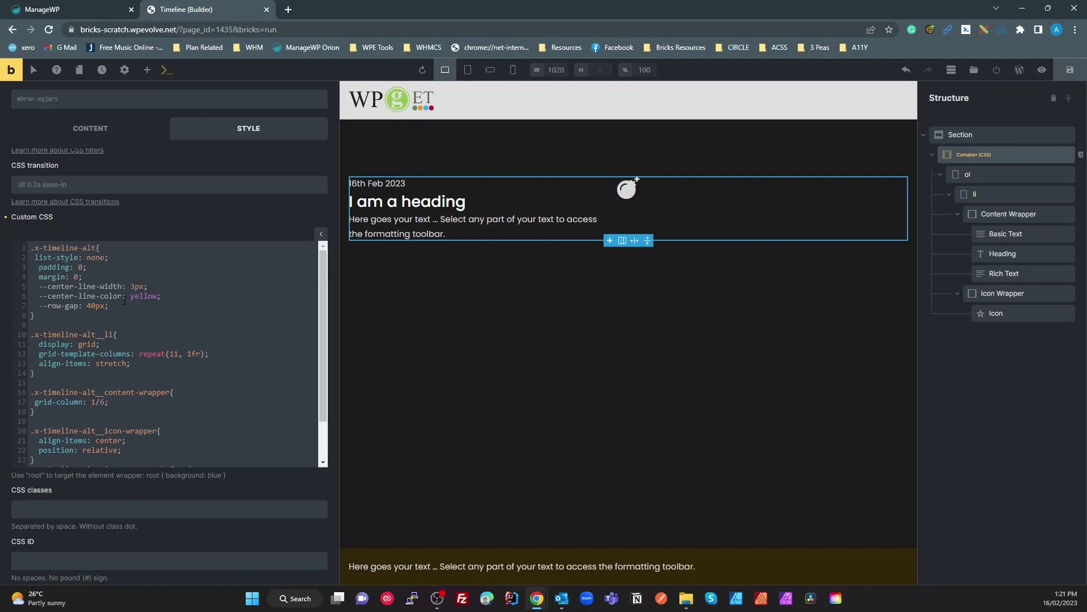
{"action": "left_click_drag", "start_coordinate": [122, 296], "coordinate": [40, 296]}
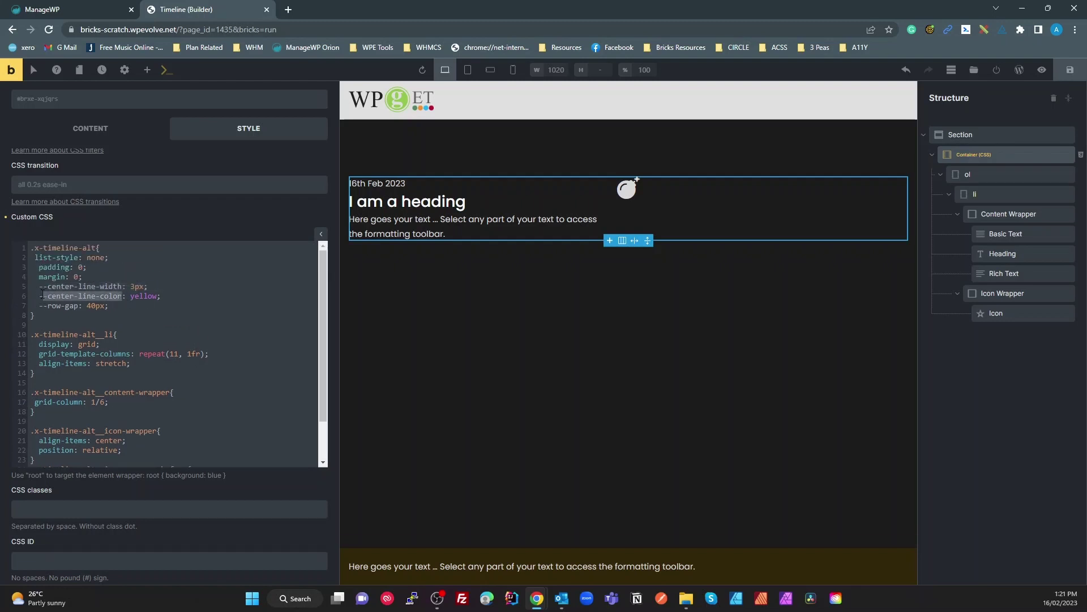
{"action": "scroll", "coordinate": [85, 385], "scroll_direction": "down", "scroll_amount": 2}
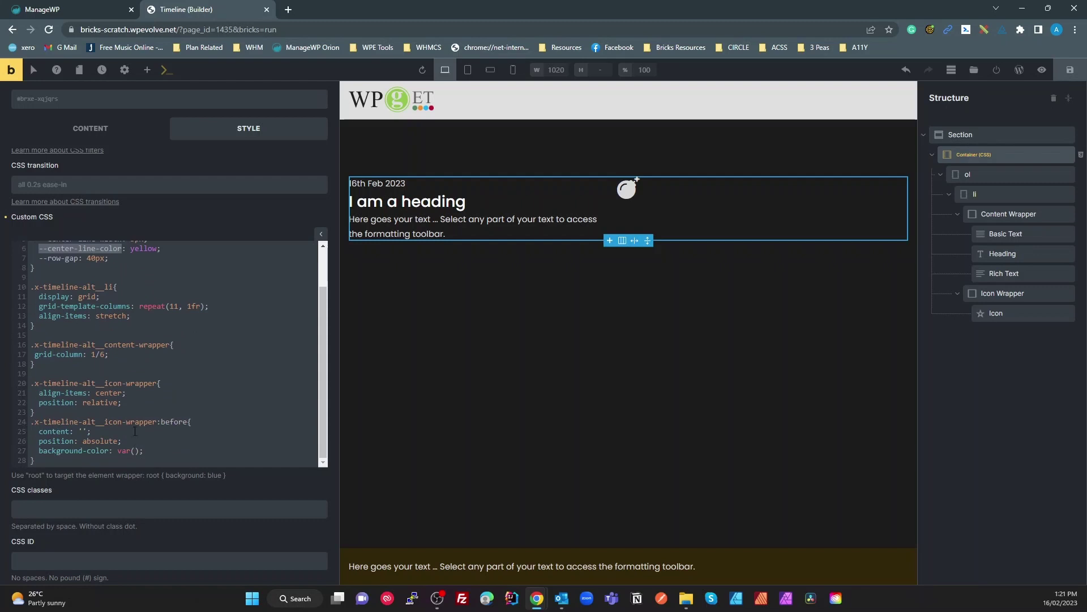
{"action": "left_click", "coordinate": [136, 451]}
{"action": "type", "text": "--center-line-color"}
{"action": "key", "text": "Return"}
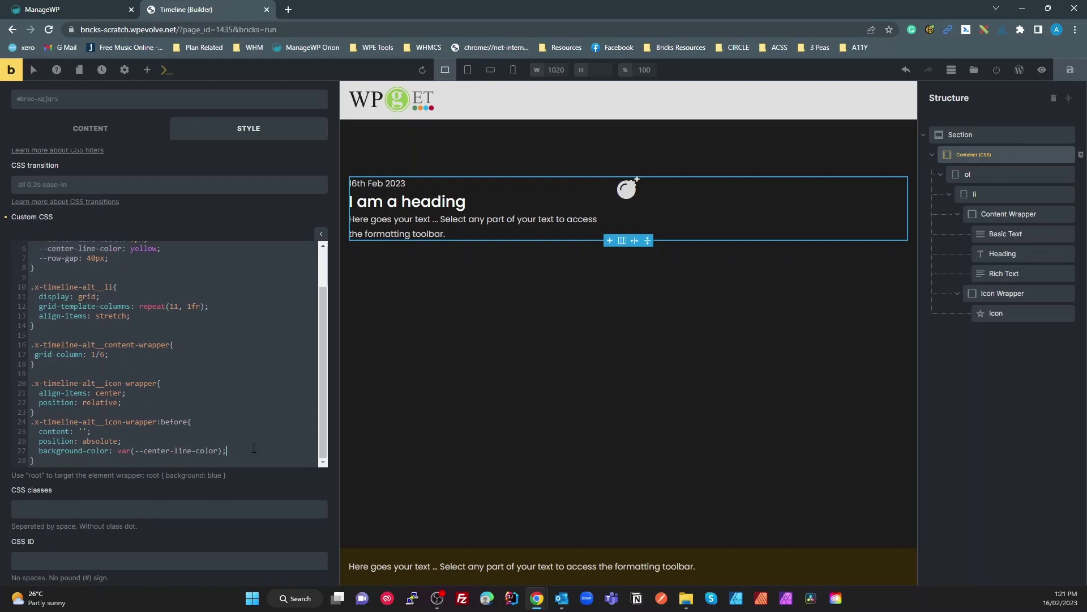
Add width: var(--center-line-width); below the background color in the :before rule.
{"action": "key", "text": "Return"}
{"action": "type", "text": "width: var();"}
{"action": "scroll", "coordinate": [145, 271], "scroll_direction": "up", "scroll_amount": 2}
{"action": "left_click_drag", "start_coordinate": [121, 286], "coordinate": [45, 287]}
{"action": "key", "text": "ctrl+c"}
{"action": "scroll", "coordinate": [159, 317], "scroll_direction": "down", "scroll_amount": 2}
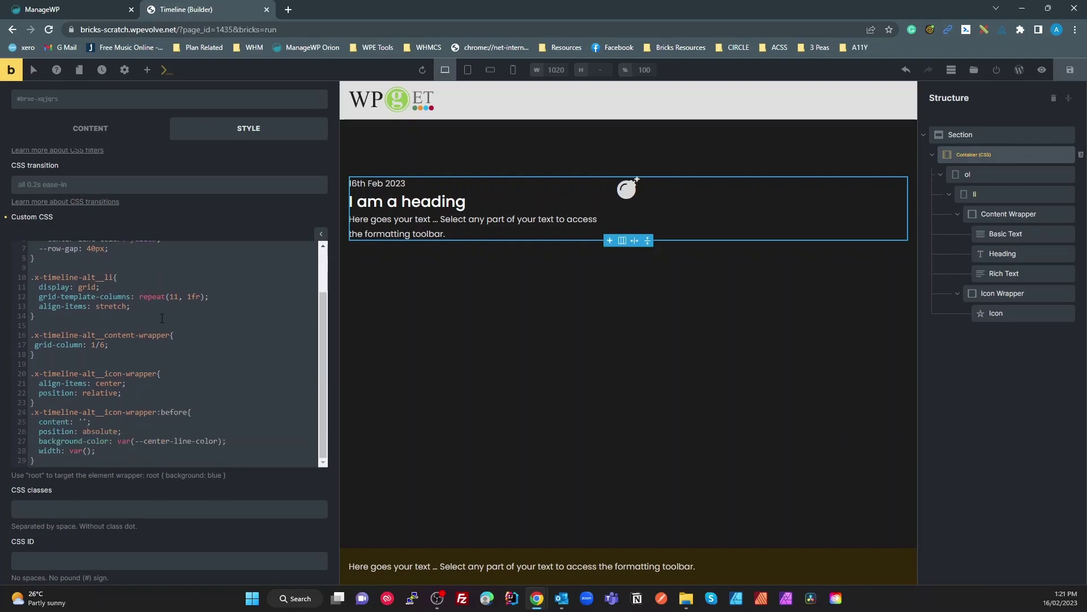
{"action": "left_click", "coordinate": [88, 454]}
{"action": "key", "text": "ctrl+v"}
Add top: 0; below the width declaration in the :before rule.
{"action": "left_click", "coordinate": [200, 452]}
{"action": "key", "text": "Return"}
{"action": "type", "text": "top: 0;"}
{"action": "key", "text": "Return"}
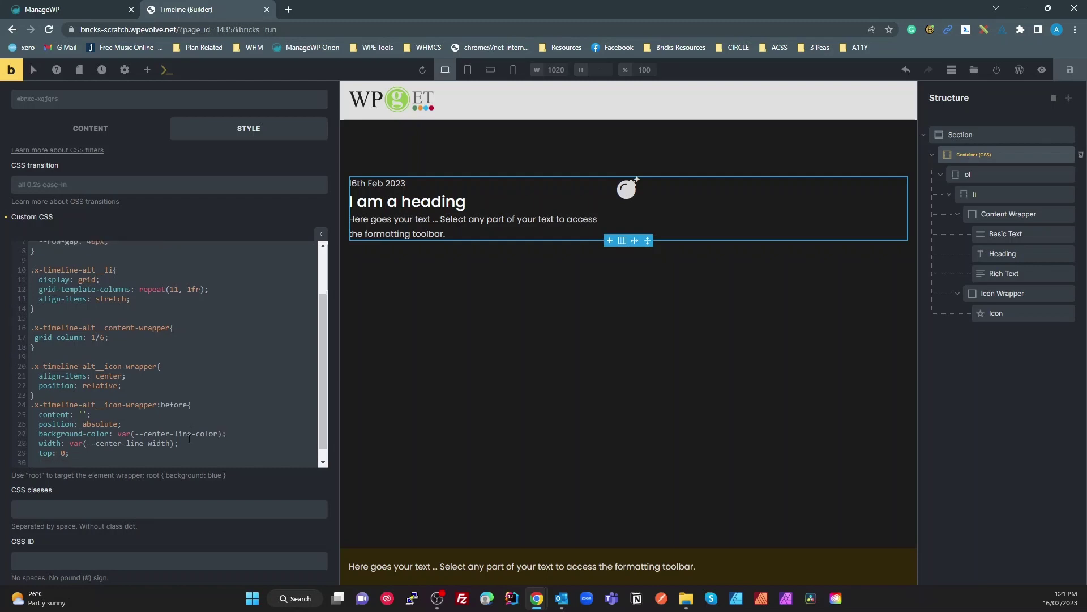
Add left: calc(50% - var(--center-line-width) / 2); to the :before rule to center the line horizontally.
{"action": "type", "text": "left: caala"}
{"action": "key", "text": "BackSpace"}
{"action": "key", "text": "BackSpace"}
{"action": "key", "text": "BackSpace"}
{"action": "type", "text": "lc()50% -"}
{"action": "type", "text": "()"}
{"action": "scroll", "coordinate": [143, 278], "scroll_direction": "up", "scroll_amount": 3}
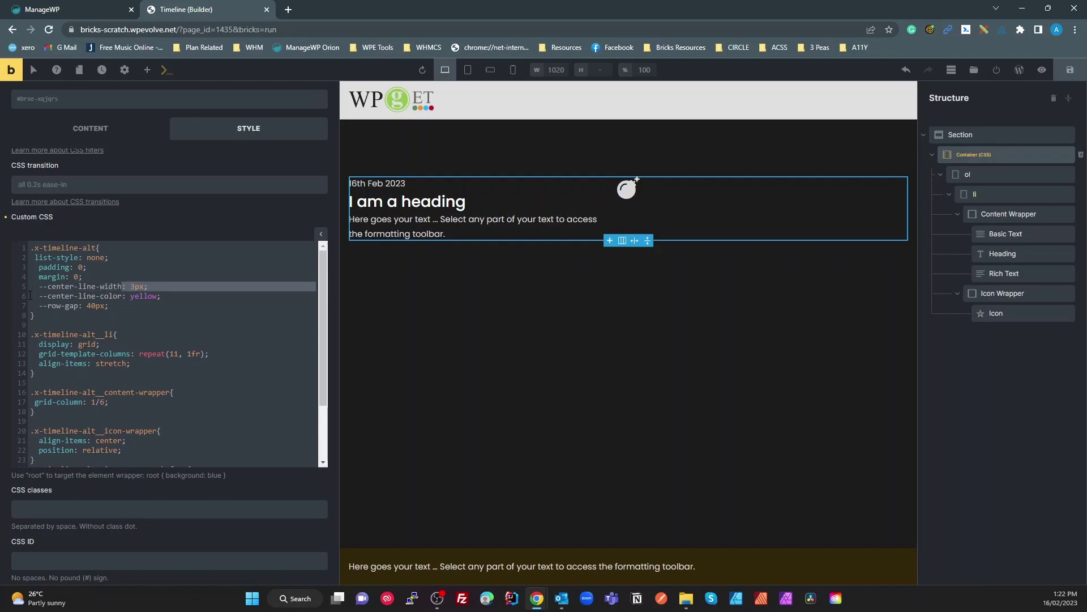
{"action": "left_click_drag", "start_coordinate": [124, 288], "coordinate": [40, 287]}
{"action": "key", "text": "ctrl+c"}
{"action": "scroll", "coordinate": [89, 299], "scroll_direction": "down", "scroll_amount": 3}
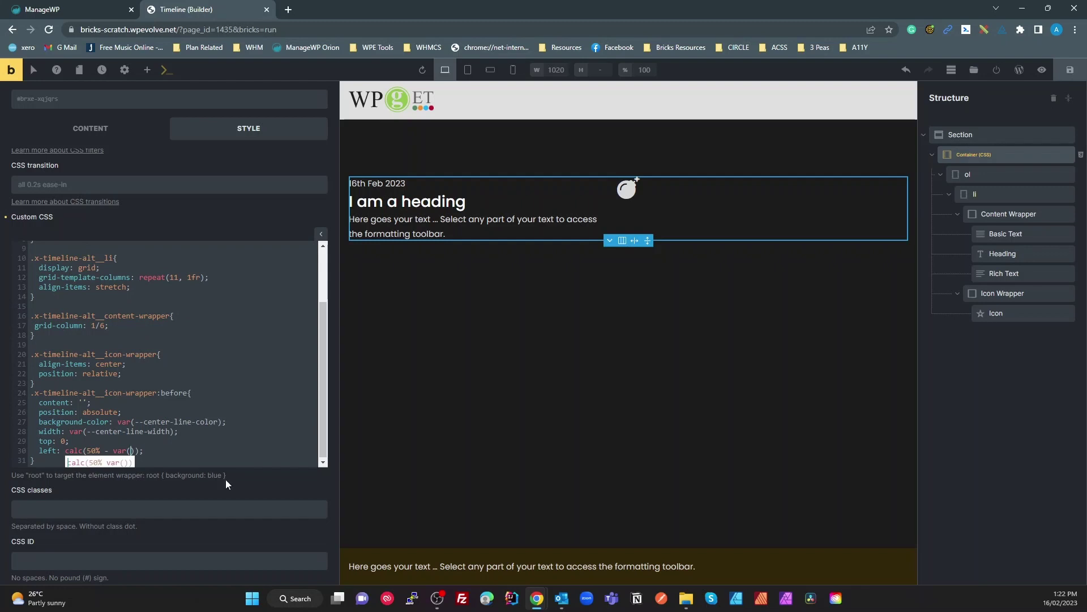
{"action": "key", "text": "ctrl+v"}
{"action": "type", "text": ") / 2"}
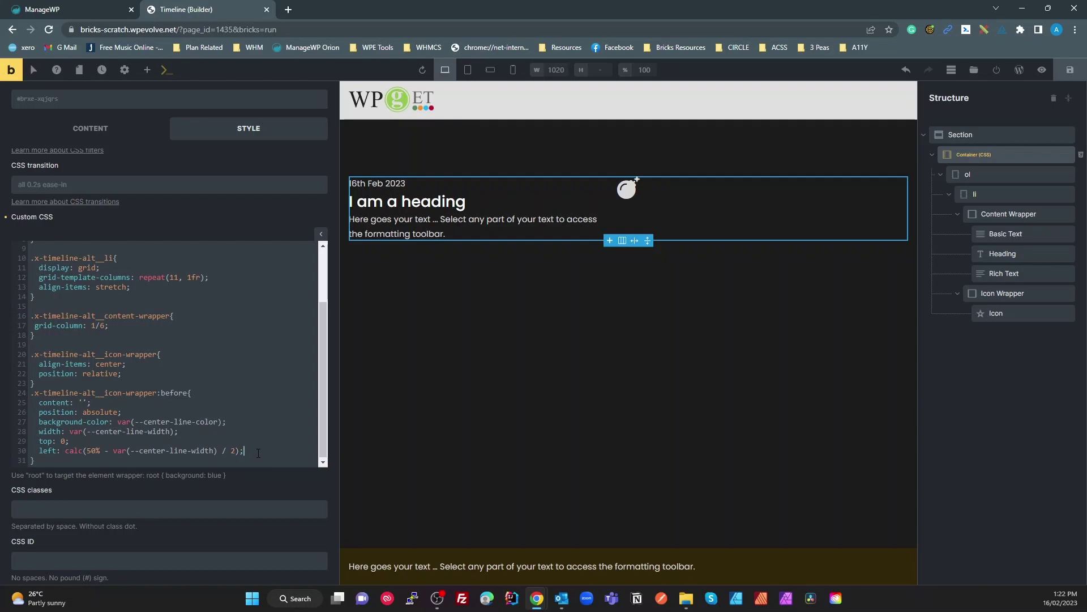
Add a bottom: 0 declaration at the end of the :before rule.
{"action": "key", "text": "End"}
{"action": "key", "text": "Return"}
{"action": "type", "text": "bottom: 0"}
Set the :before rule's bottom value to calc( var(--row-gap) * -1); so the line extends across the row gap.
{"action": "scroll", "coordinate": [198, 385], "scroll_direction": "down", "scroll_amount": 2}
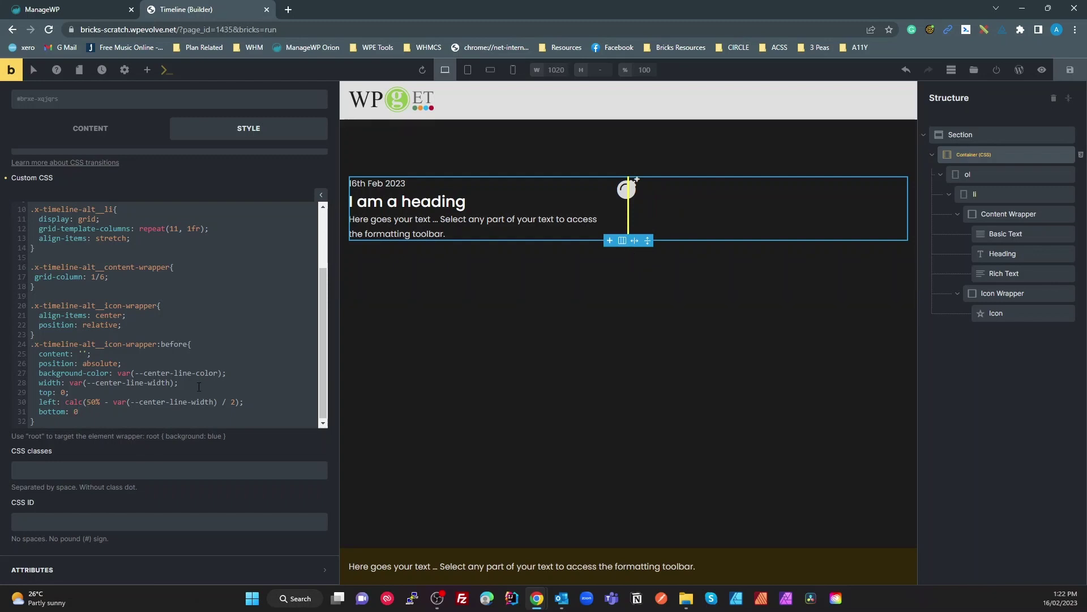
{"action": "left_click", "coordinate": [87, 411]}
{"action": "key", "text": "BackSpace"}
{"action": "type", "text": "calc"}
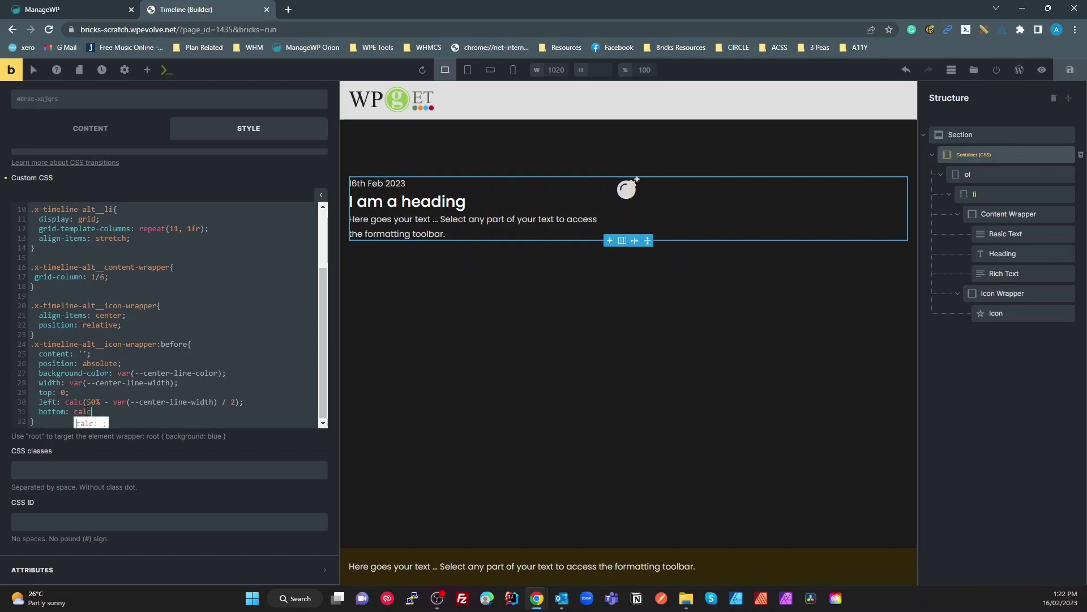
{"action": "type", "text": "("}
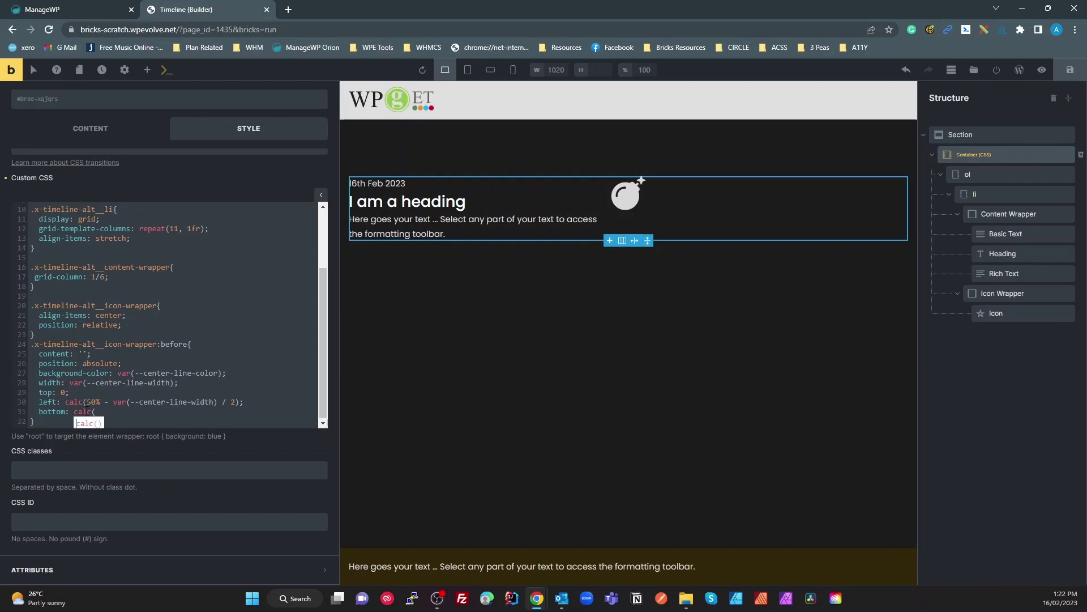
{"action": "type", "text": "var() * -1);"}
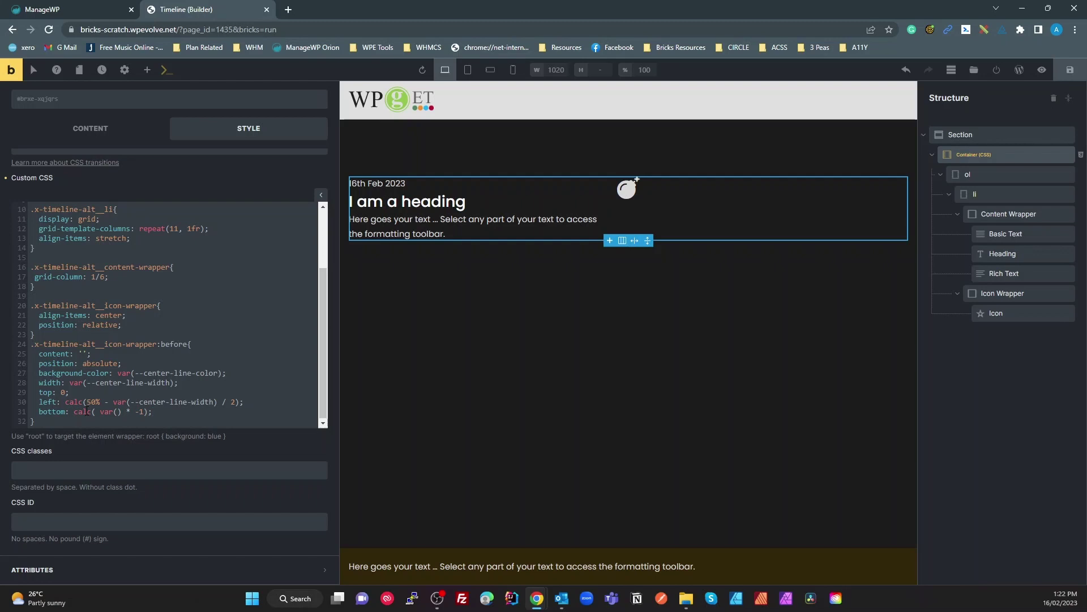
{"action": "scroll", "coordinate": [77, 269], "scroll_direction": "up", "scroll_amount": 3}
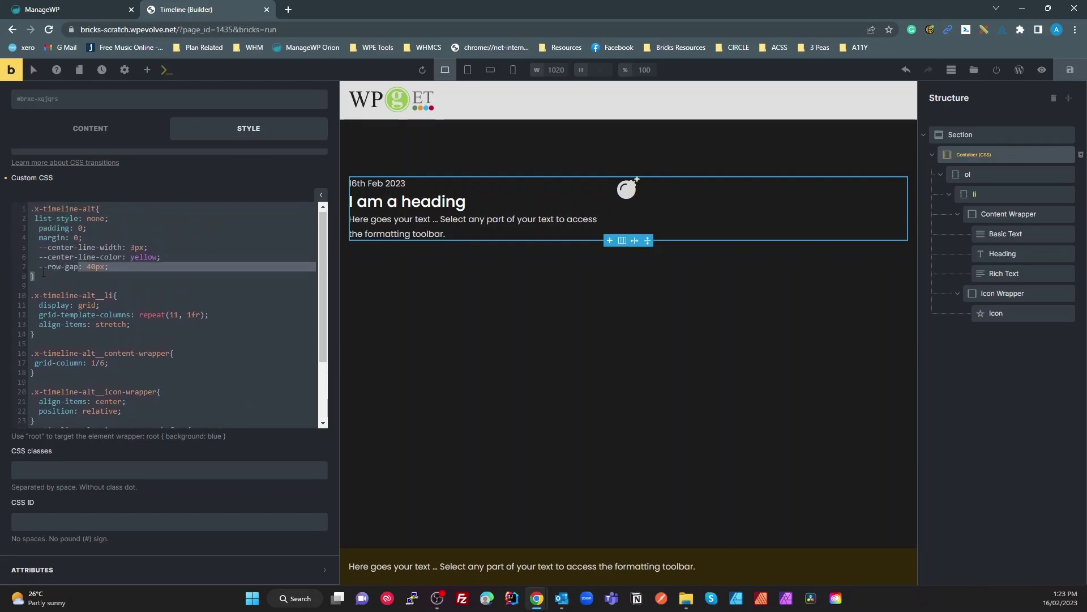
{"action": "left_click_drag", "start_coordinate": [78, 269], "coordinate": [41, 268]}
{"action": "scroll", "coordinate": [108, 307], "scroll_direction": "down", "scroll_amount": 3}
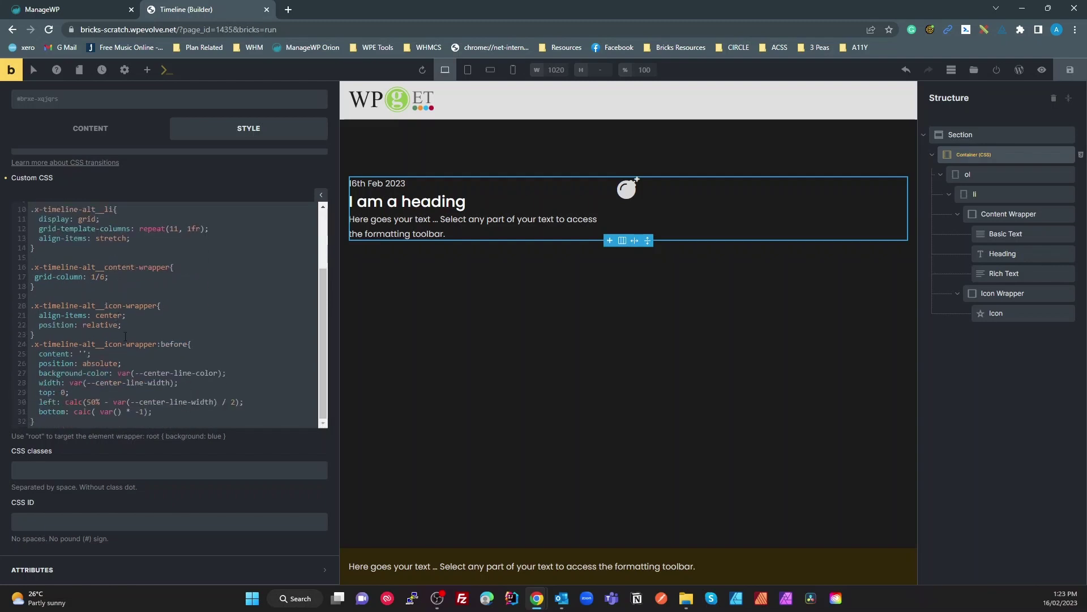
{"action": "type", "text": "--row-gap"}
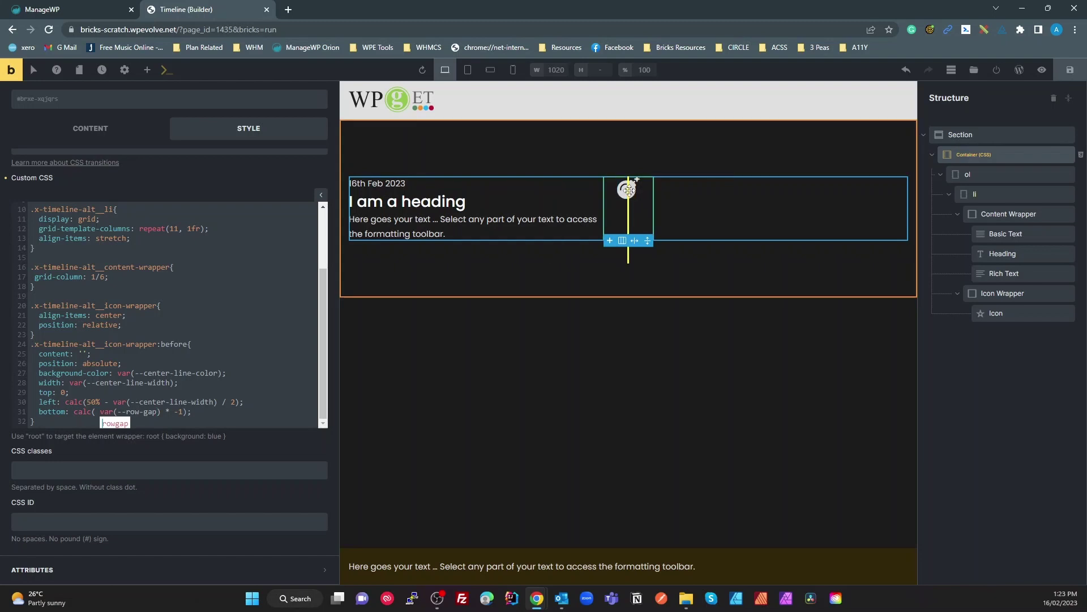
Add isolation: isolate; below position: relative; in the .x-timeline-alt__icon-wrapper rule.
{"action": "scroll", "coordinate": [157, 368], "scroll_direction": "down", "scroll_amount": 3}
{"action": "scroll", "coordinate": [161, 364], "scroll_direction": "up", "scroll_amount": 3}
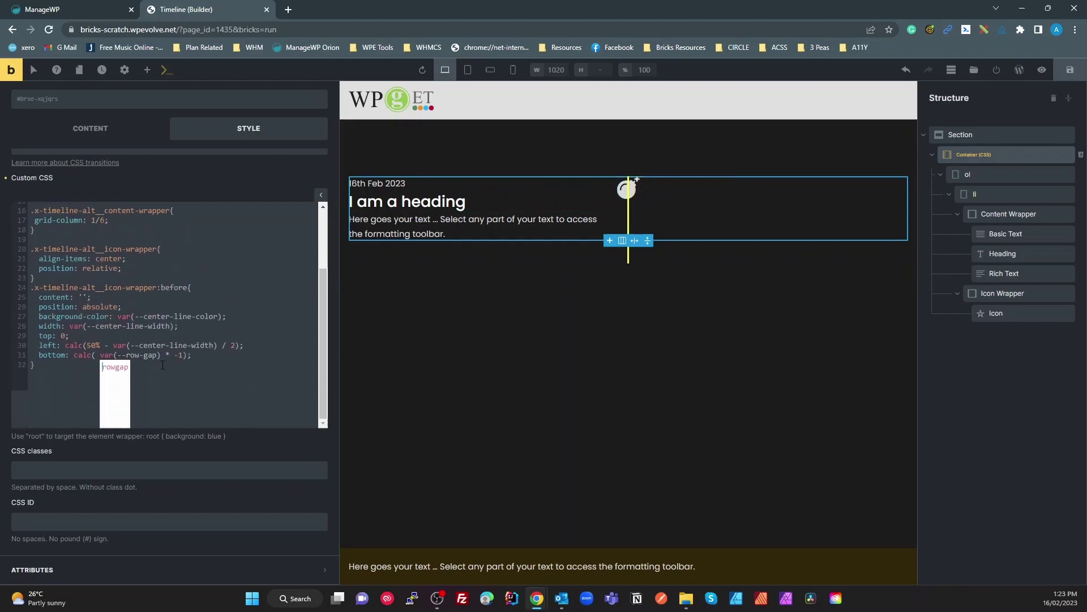
{"action": "left_click", "coordinate": [130, 326]}
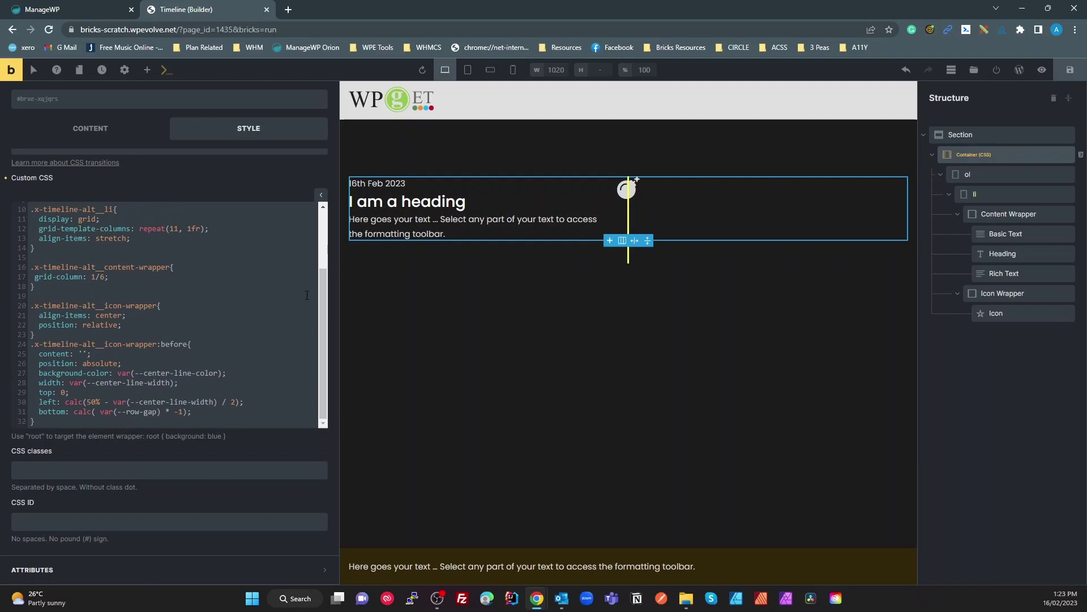
{"action": "key", "text": "Return"}
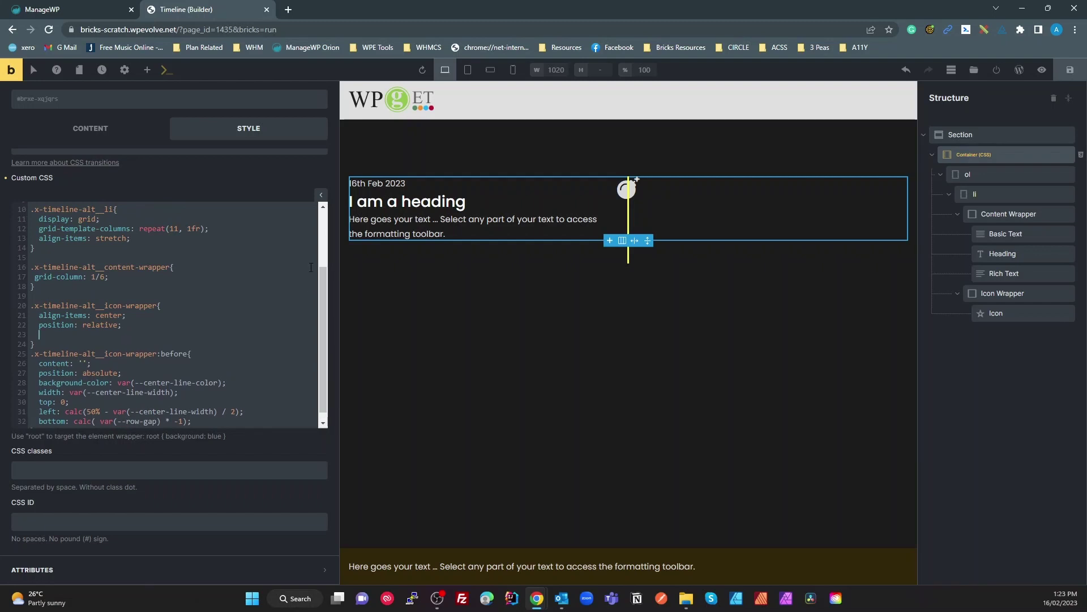
{"action": "type", "text": "isolation"}
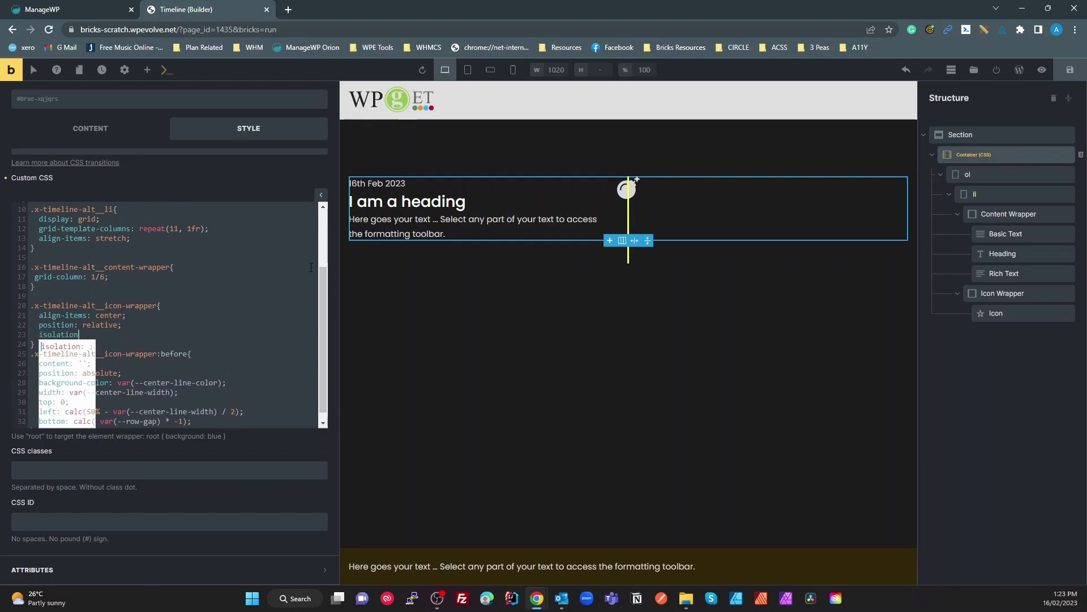
{"action": "key", "text": "Return"}
{"action": "type", "text": "isola"}
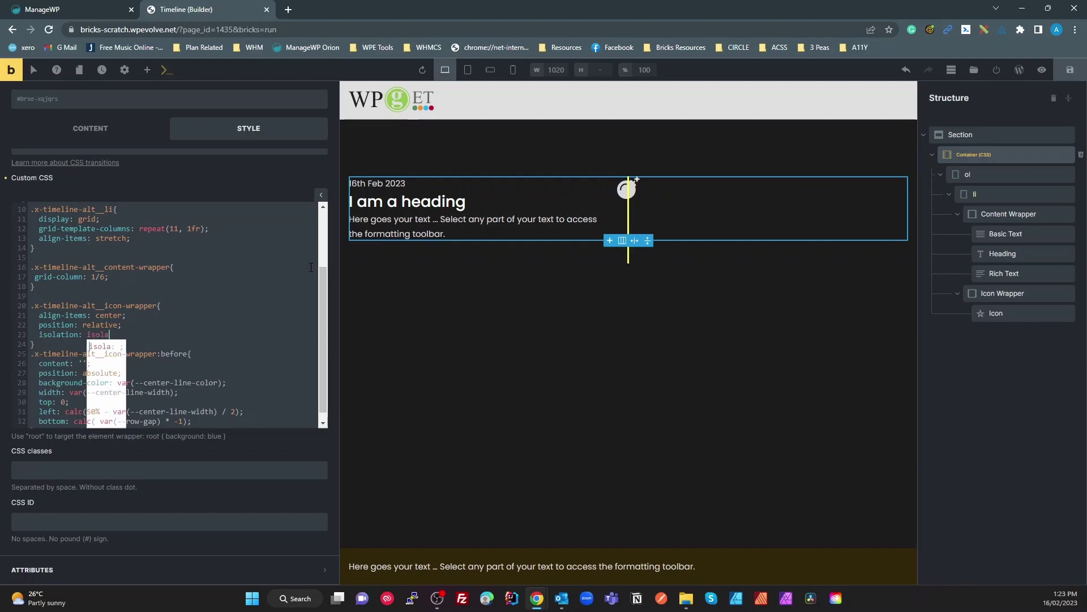
{"action": "type", "text": "te;"}
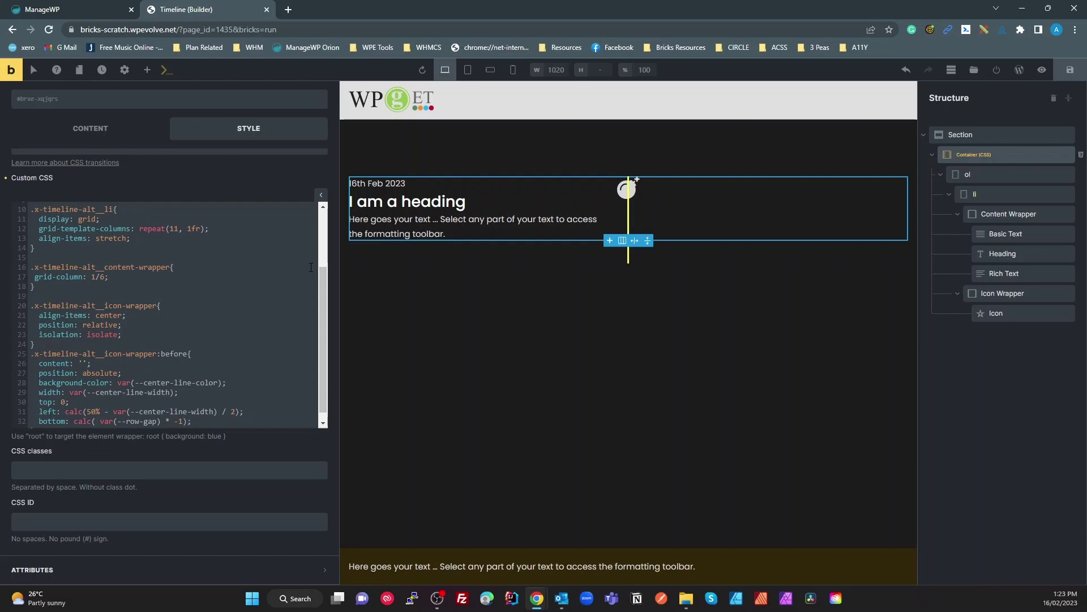
Add z-index: -1; at the end of the :before rule to place the center line behind the icon.
{"action": "scroll", "coordinate": [249, 329], "scroll_direction": "down", "scroll_amount": 1}
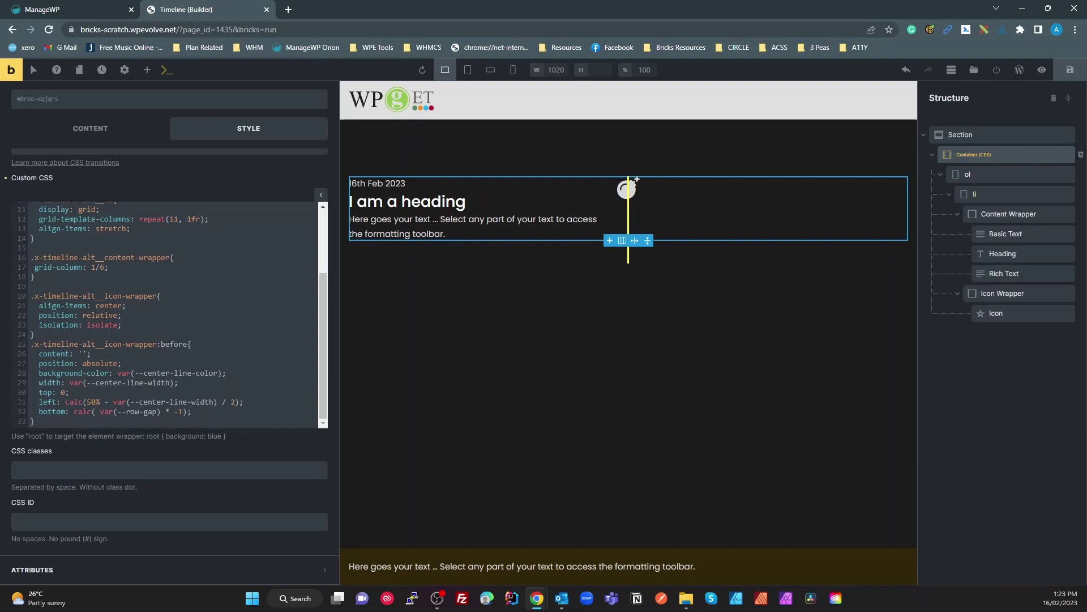
{"action": "key", "text": "Return"}
{"action": "type", "text": "z-index: -1;"}
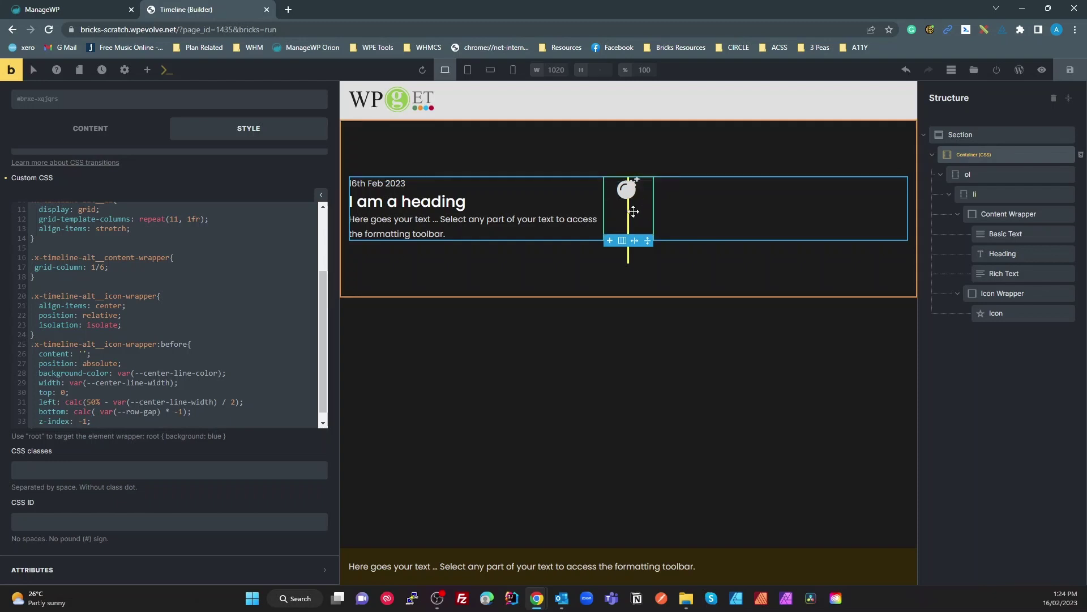
{"action": "scroll", "coordinate": [226, 367], "scroll_direction": "down", "scroll_amount": 1}
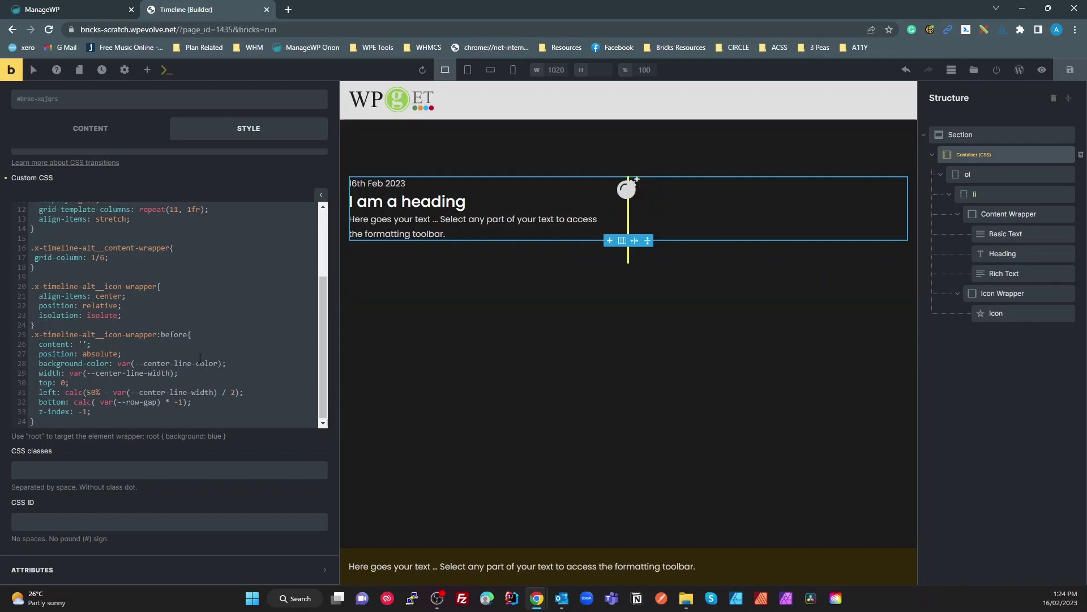
{"action": "scroll", "coordinate": [170, 340], "scroll_direction": "up", "scroll_amount": 3}
{"action": "scroll", "coordinate": [136, 317], "scroll_direction": "down", "scroll_amount": 3}
{"action": "left_click", "coordinate": [134, 315]}
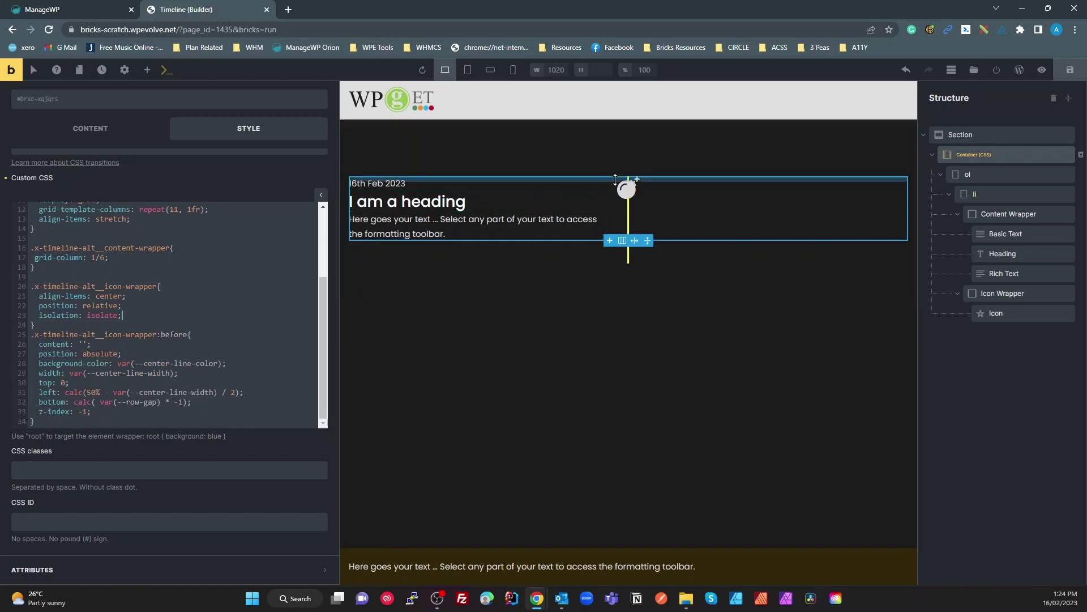
Copy the class name x-timeline-alt from the first rule of the Container (CSS) element's custom CSS.
{"action": "left_click", "coordinate": [626, 194]}
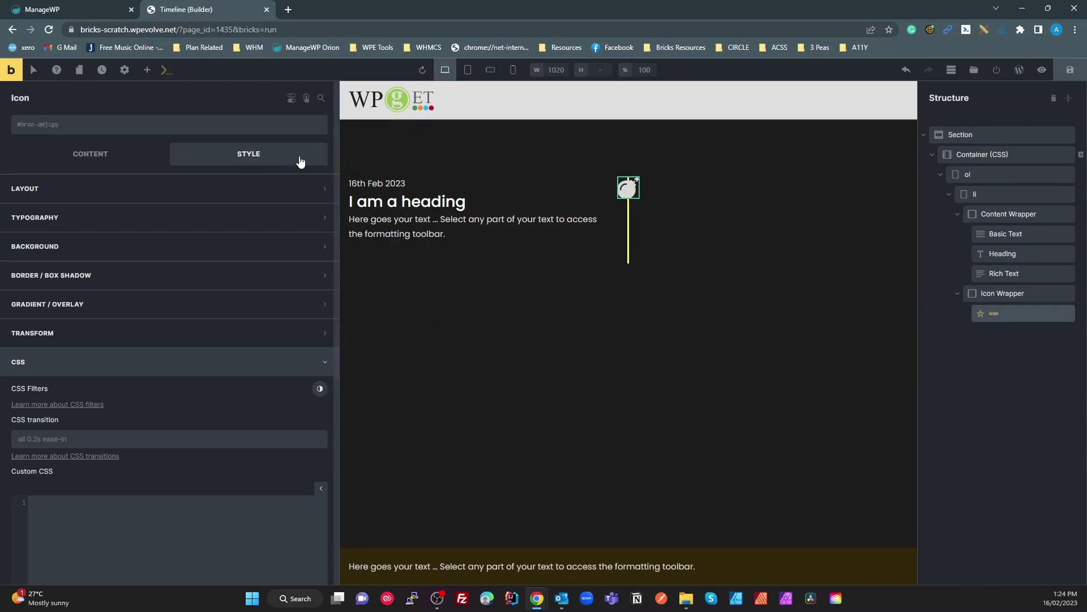
{"action": "left_click", "coordinate": [985, 155]}
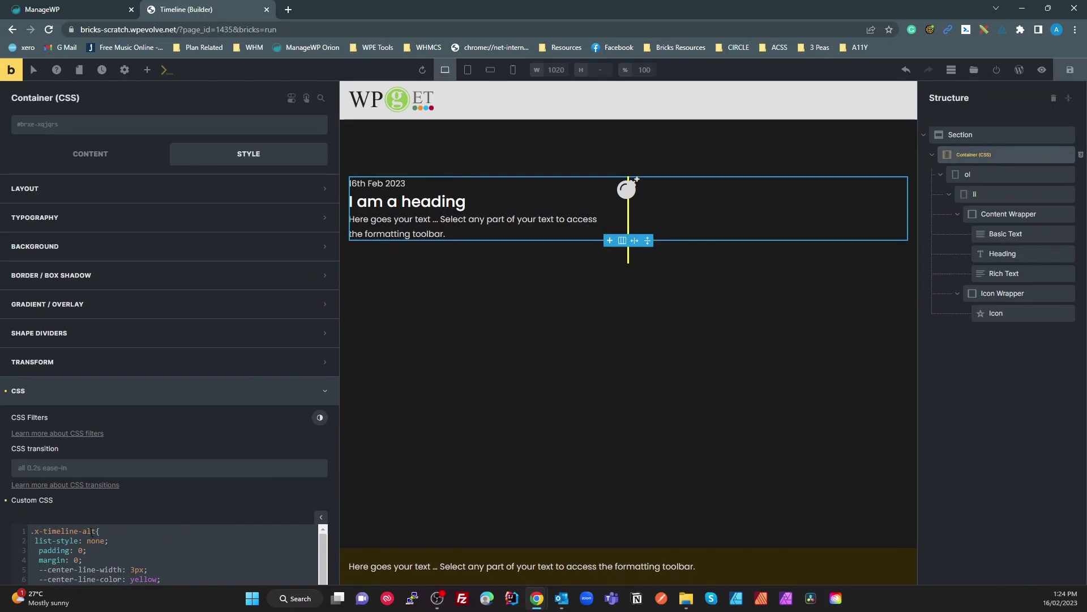
{"action": "left_click_drag", "start_coordinate": [97, 531], "coordinate": [46, 541]}
{"action": "double_click", "coordinate": [65, 531]}
{"action": "key", "text": "ctrl+c"}
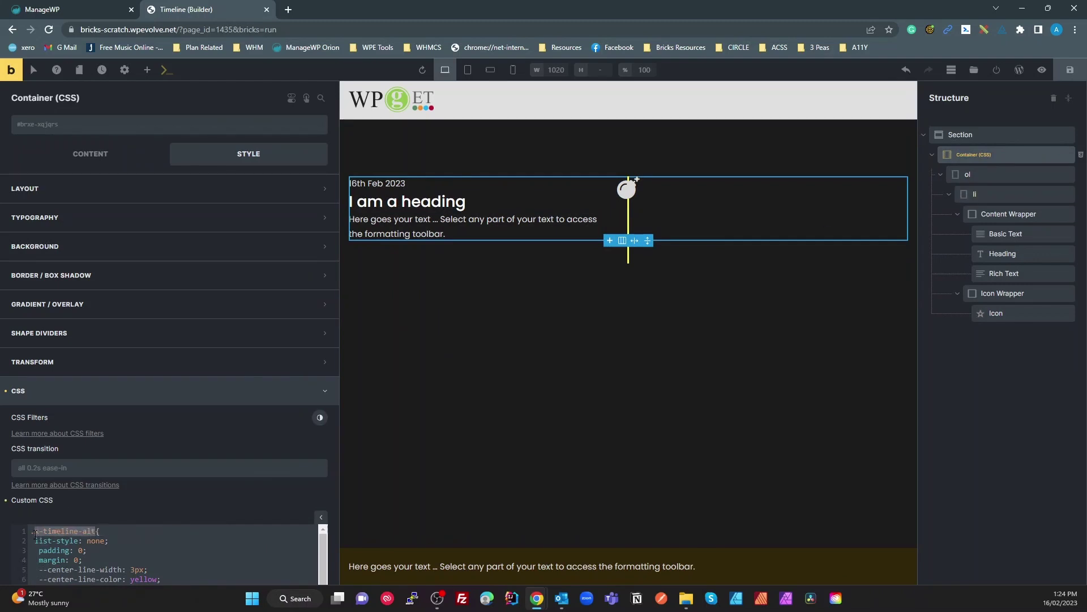
{"action": "left_click", "coordinate": [995, 313]}
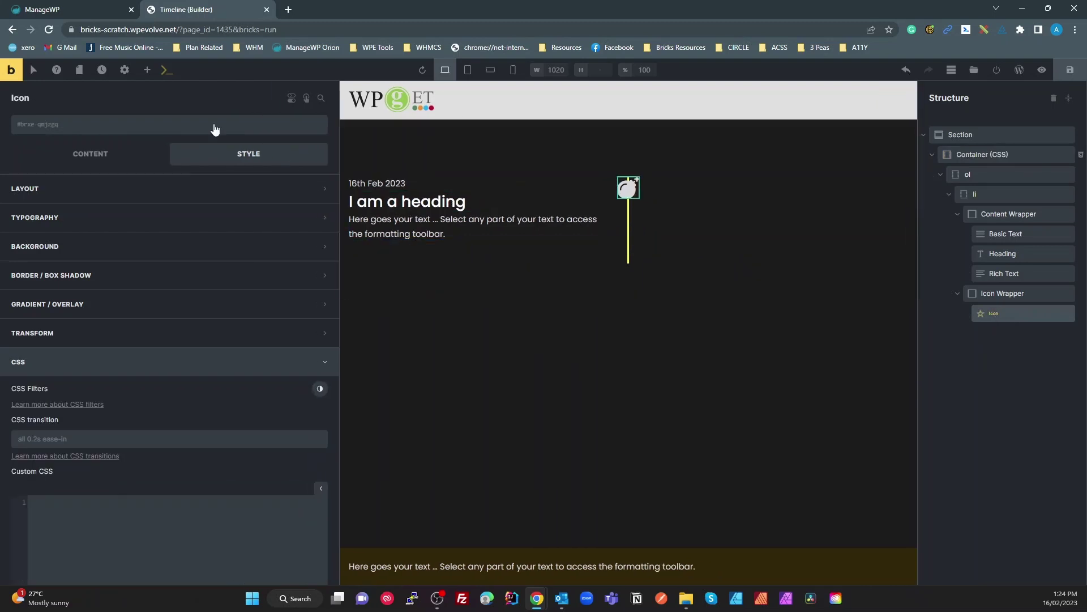
{"action": "left_click", "coordinate": [108, 125]}
{"action": "key", "text": "ctrl+v"}
{"action": "type", "text": "__"}
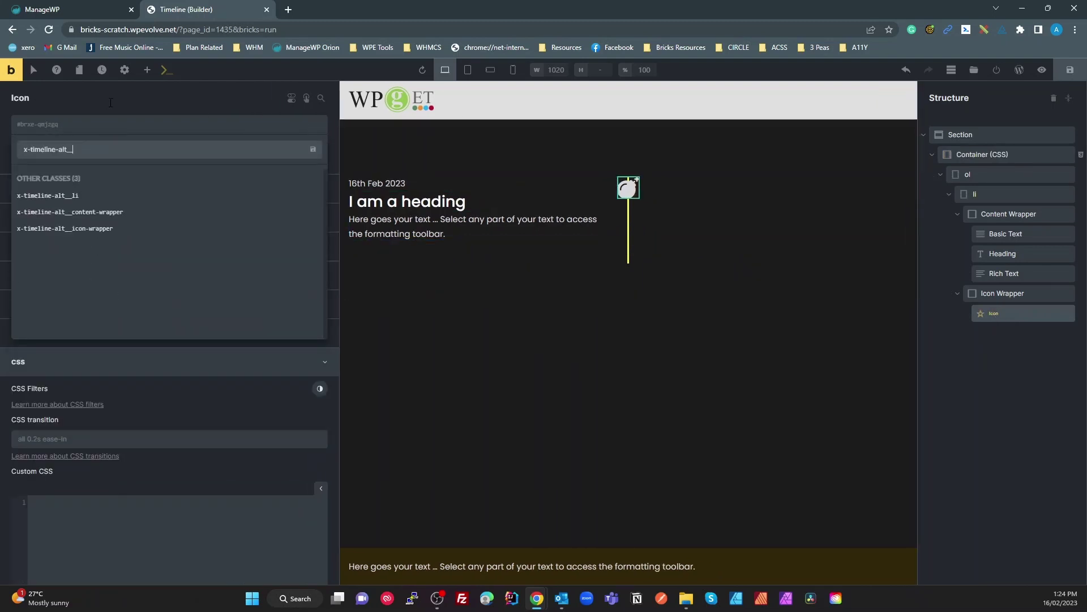
{"action": "type", "text": "icon"}
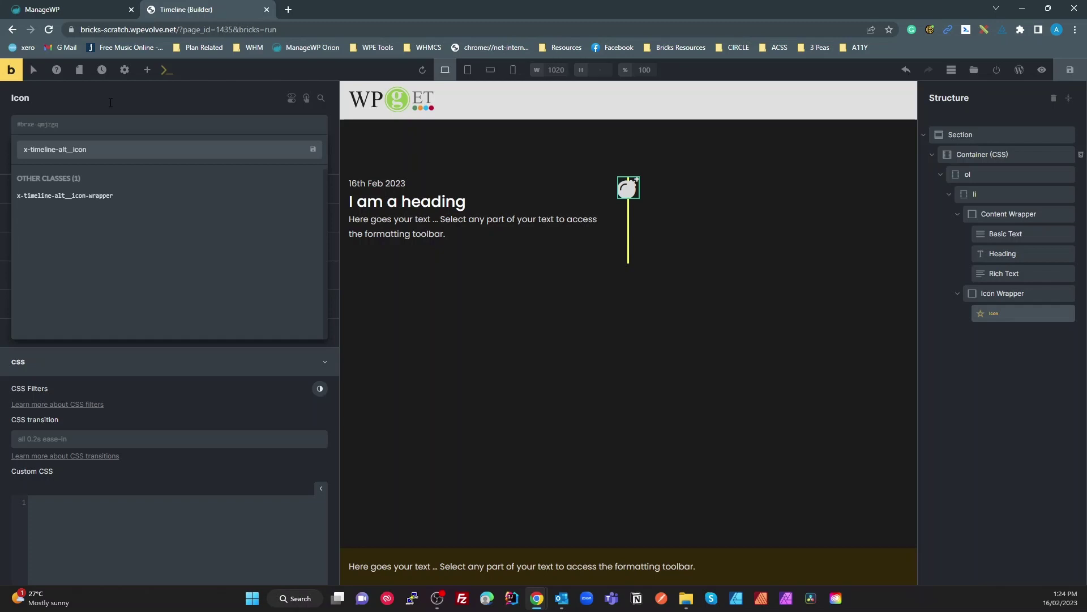
{"action": "left_click_drag", "start_coordinate": [99, 149], "coordinate": [20, 149]}
{"action": "key", "text": "Escape"}
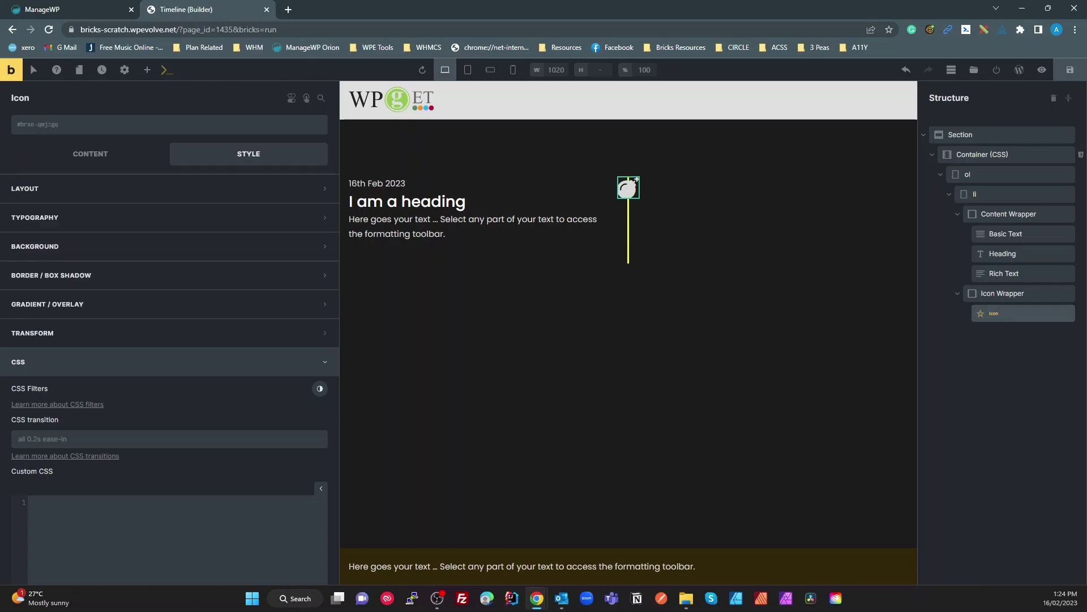
Add an empty .x-timeline-alt rule after the :before rule in the Container (CSS) element's custom CSS.
{"action": "left_click", "coordinate": [987, 153]}
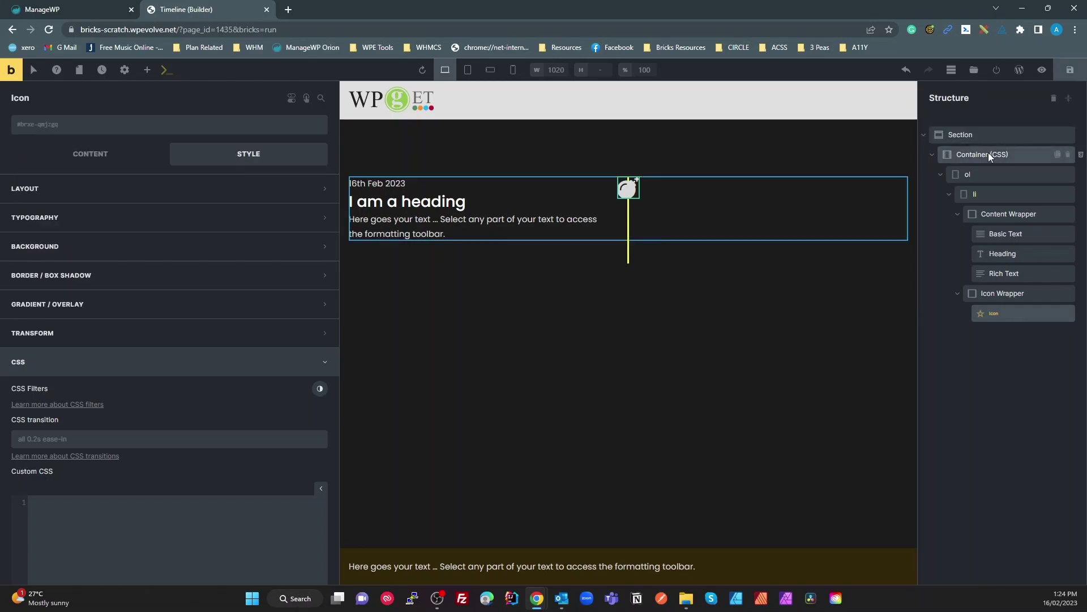
{"action": "scroll", "coordinate": [174, 502], "scroll_direction": "down", "scroll_amount": 5}
{"action": "scroll", "coordinate": [196, 406], "scroll_direction": "down", "scroll_amount": 2}
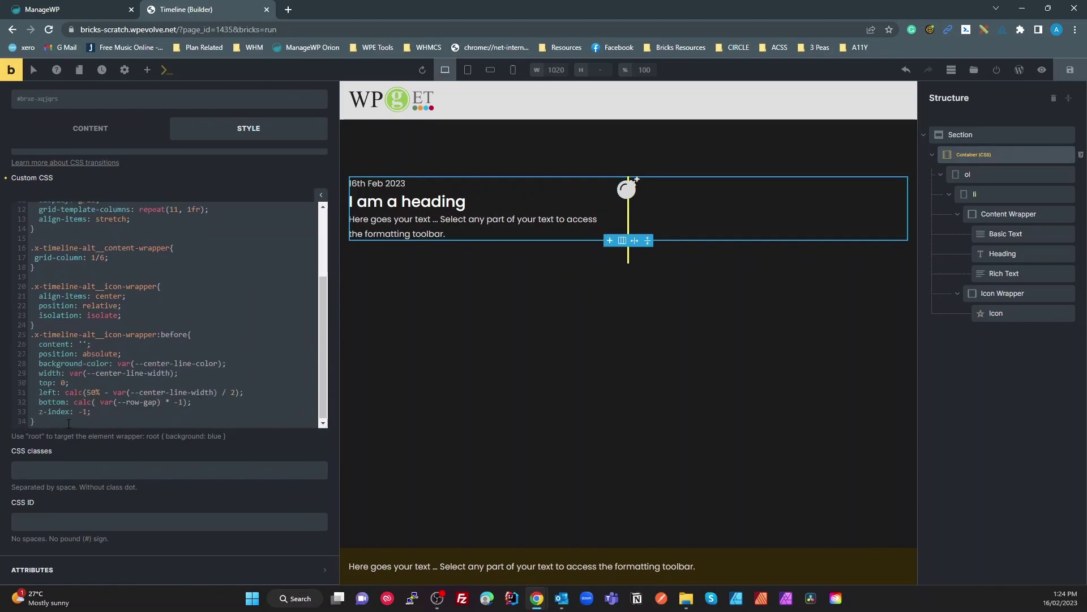
{"action": "key", "text": "Return"}
{"action": "key", "text": "Return"}
{"action": "type", "text": "x-timeline-alt{"}
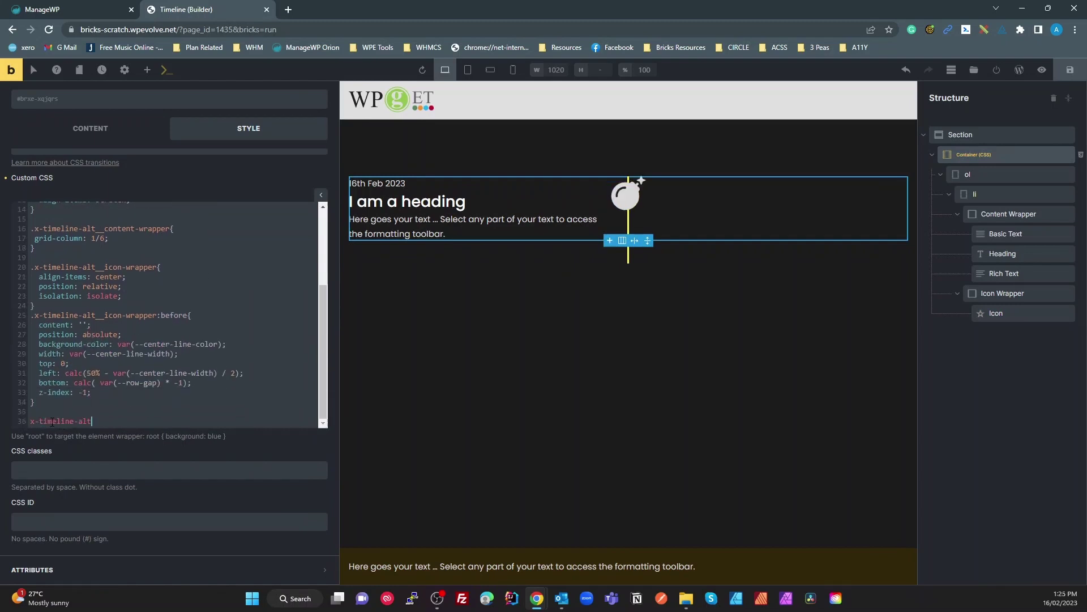
{"action": "key", "text": "Return"}
{"action": "key", "text": "Return"}
{"action": "type", "text": "}"}
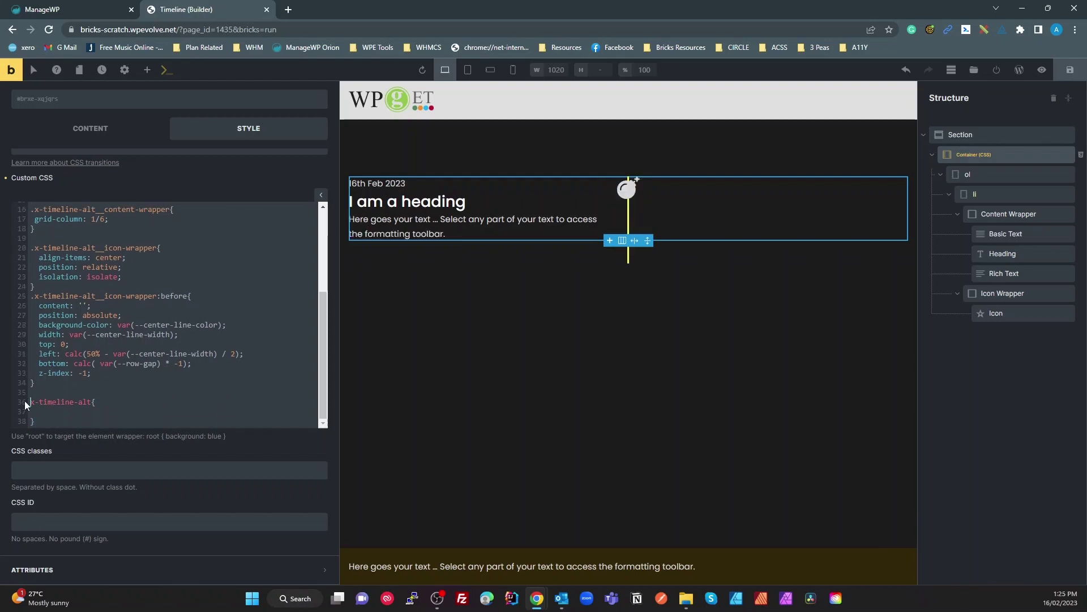
{"action": "type", "text": "."}
Add padding: 1rem; inside the new rule at the end of the custom CSS.
{"action": "left_click", "coordinate": [59, 416]}
{"action": "type", "text": "font-size"}
{"action": "left_click_drag", "start_coordinate": [79, 412], "coordinate": [47, 419]}
{"action": "left_click", "coordinate": [47, 420]}
{"action": "double_click", "coordinate": [41, 412]}
{"action": "type", "text": "padding: 1rem"}
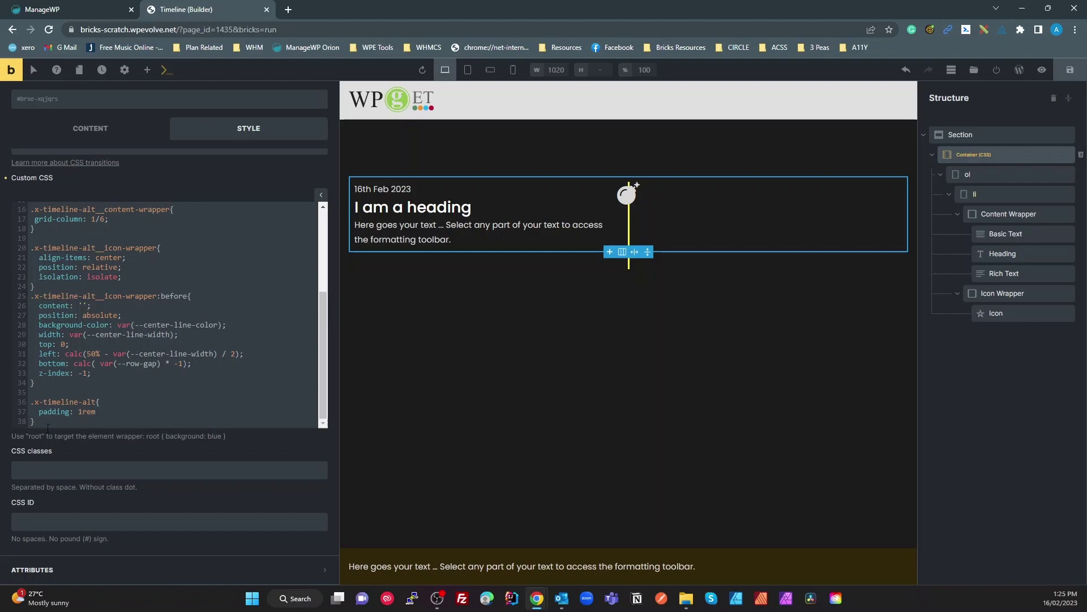
{"action": "type", "text": ";"}
Change the selector of the last rule to .x-timeline-alt__icon.
{"action": "left_click", "coordinate": [99, 402]}
{"action": "type", "text": "__i"}
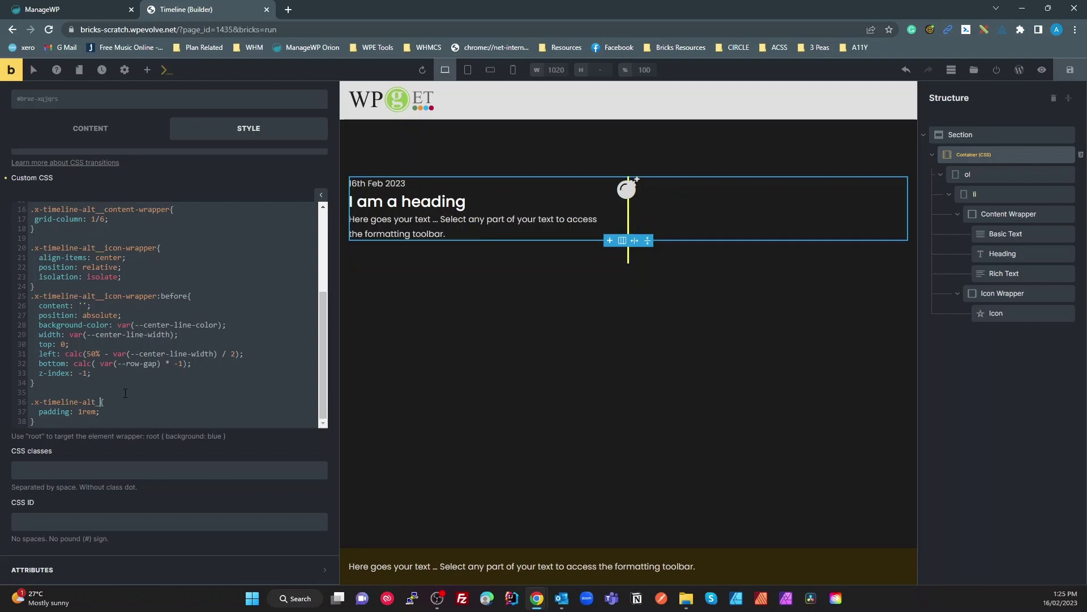
{"action": "type", "text": "con"}
Create the class x-timeline-alt__icon on the Icon element inside the Icon Wrapper.
{"action": "left_click", "coordinate": [1014, 312]}
{"action": "left_click", "coordinate": [75, 131]}
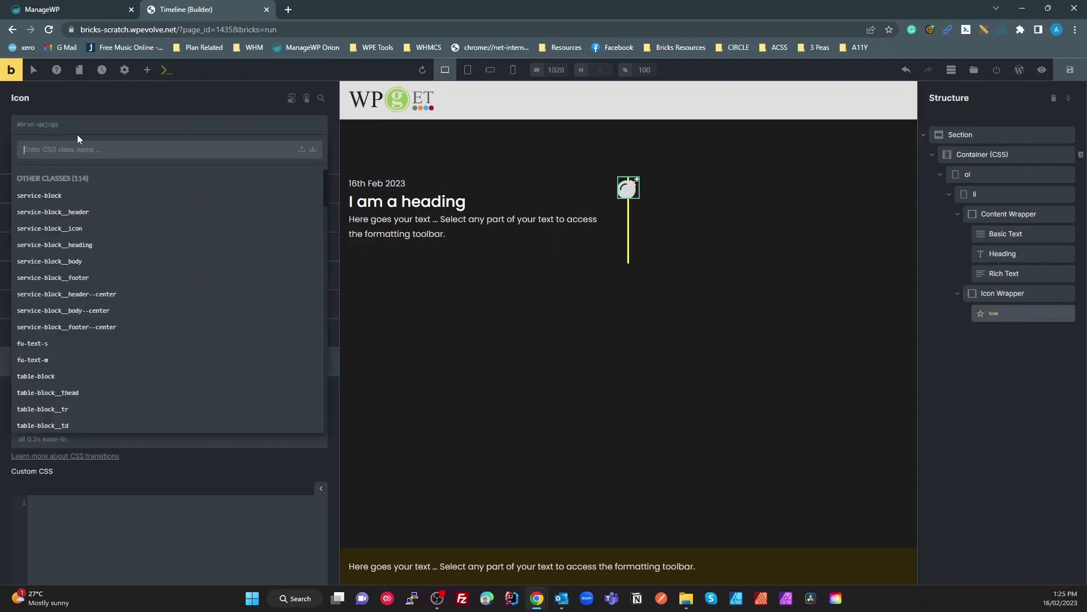
{"action": "type", "text": "x-timeline-alt"}
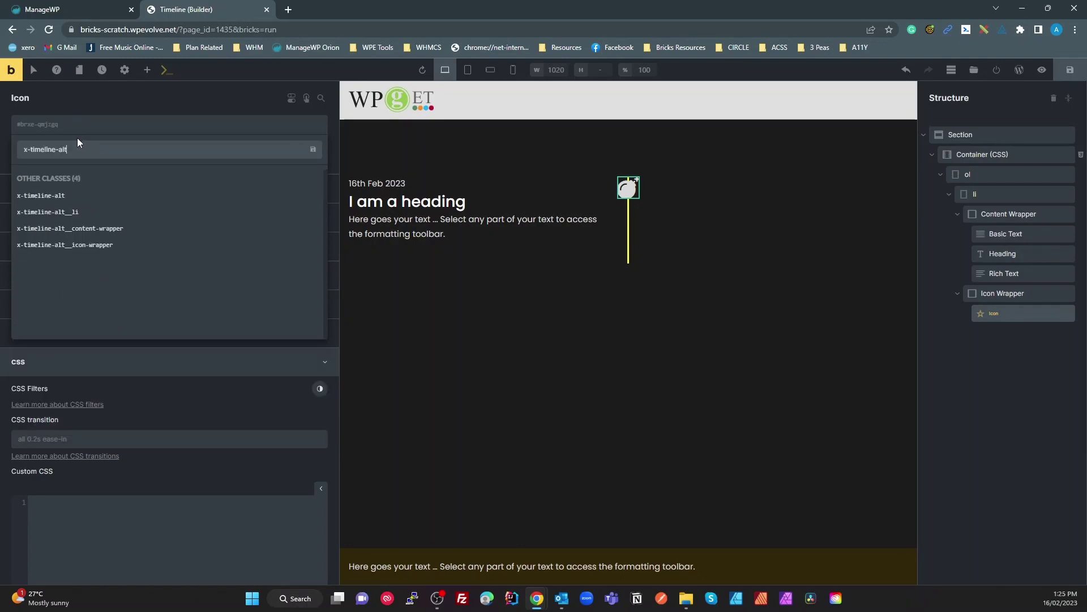
{"action": "type", "text": "__"}
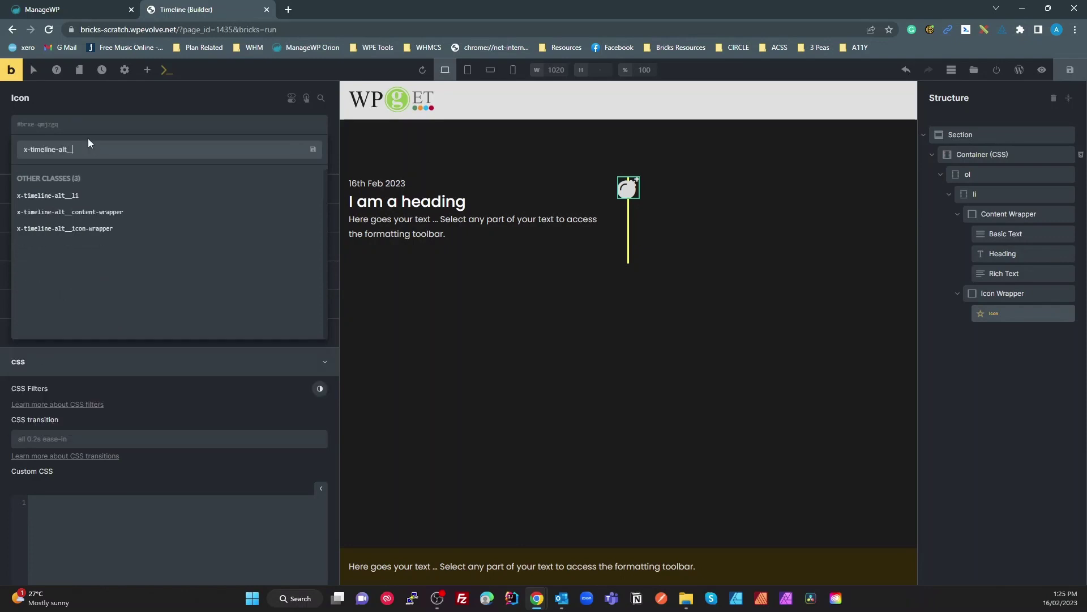
{"action": "type", "text": "icon"}
{"action": "key", "text": "Return"}
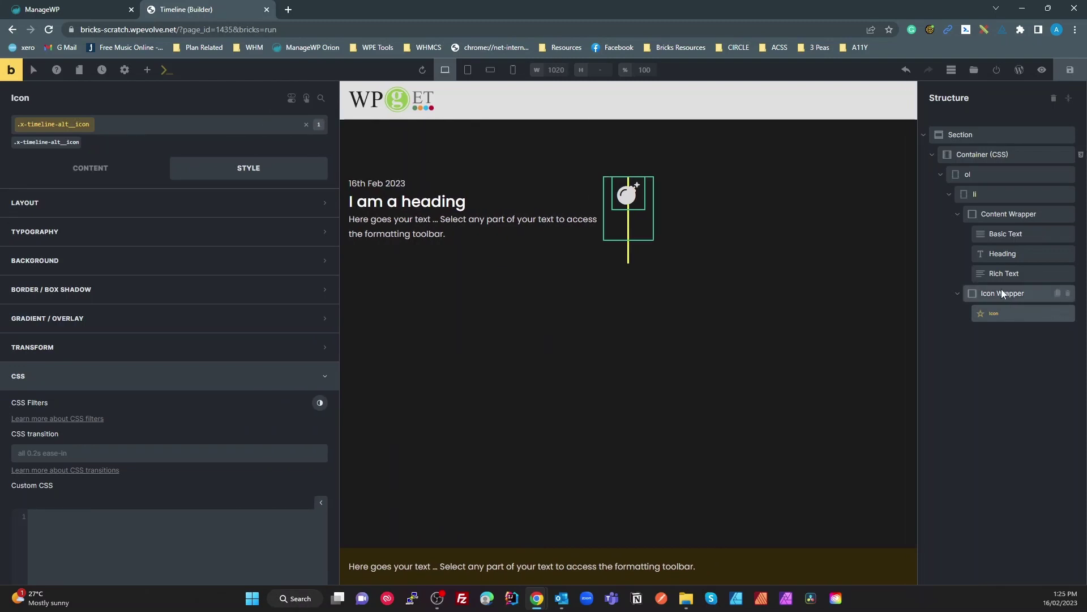
Add background-color: #666; to the .x-timeline-alt__icon rule in the Container (CSS) element's custom CSS.
{"action": "left_click", "coordinate": [984, 157]}
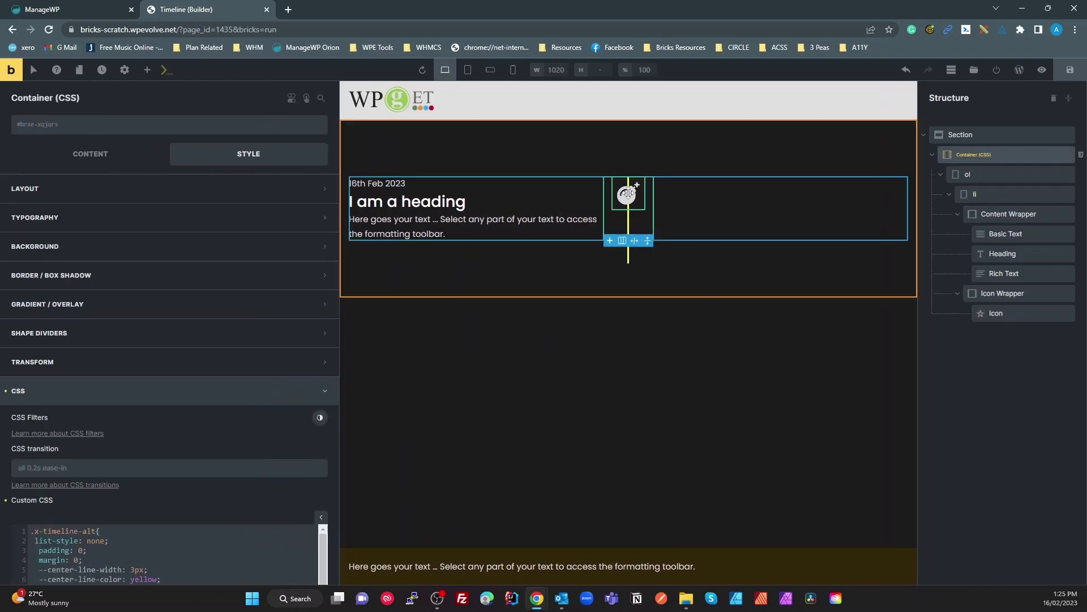
{"action": "scroll", "coordinate": [213, 505], "scroll_direction": "down", "scroll_amount": 5}
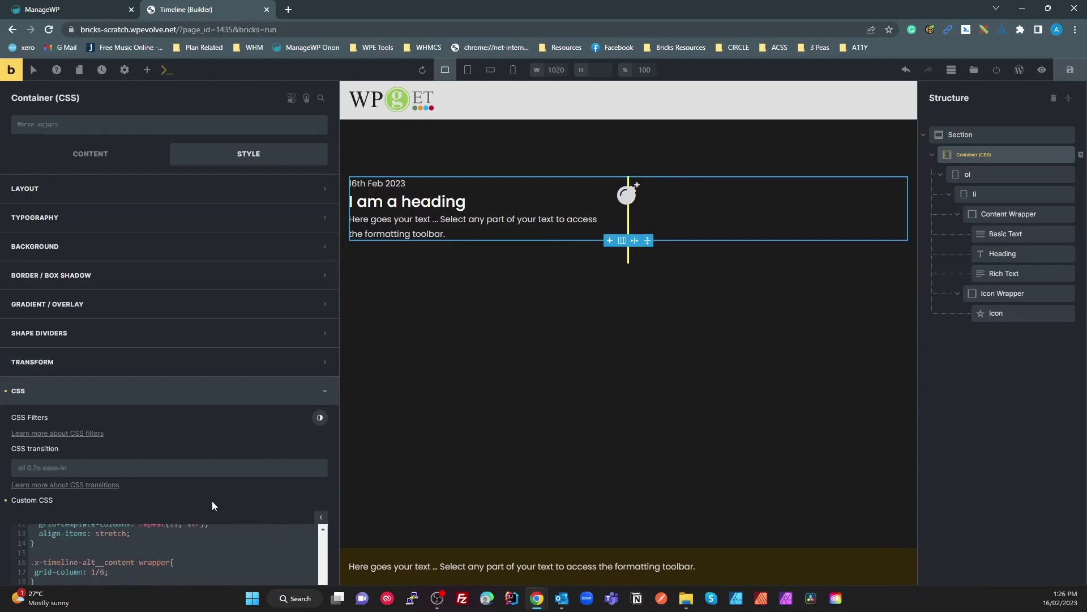
{"action": "scroll", "coordinate": [264, 483], "scroll_direction": "down", "scroll_amount": 5}
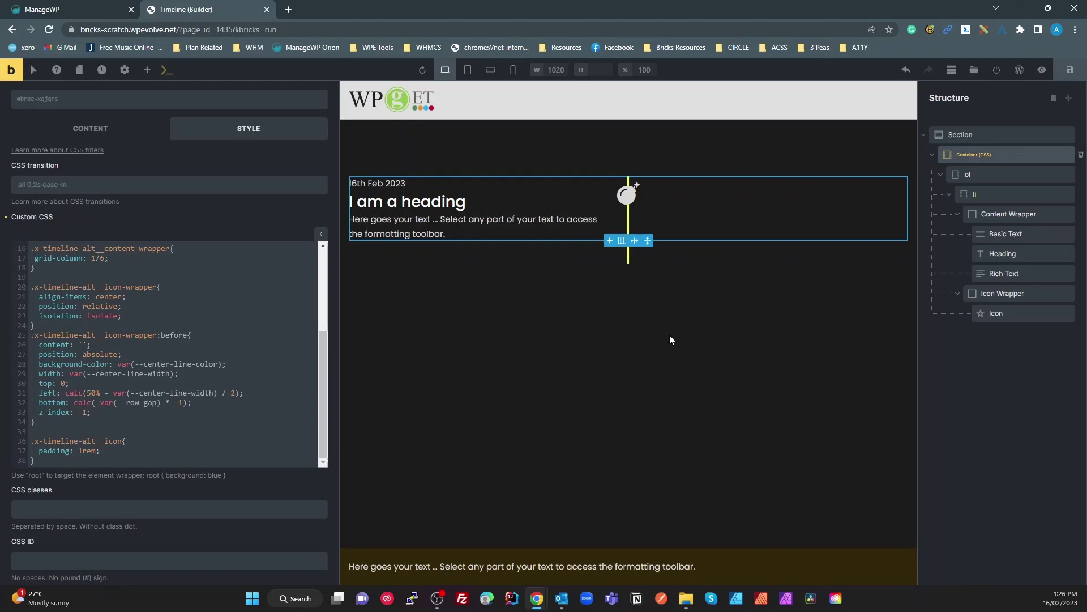
{"action": "key", "text": "Return"}
{"action": "type", "text": "background-color: #666"}
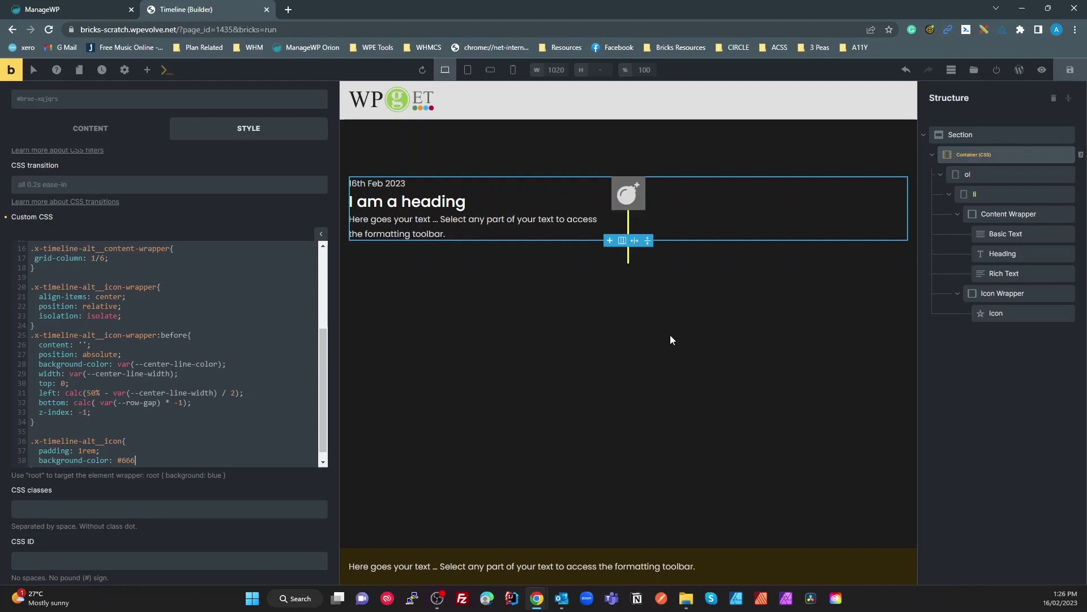
{"action": "type", "text": ";"}
Make the icon background a circle by adding aspect-ratio: 1/1; and border-radius: 50% to the .x-timeline-alt__icon rule.
{"action": "key", "text": "Return"}
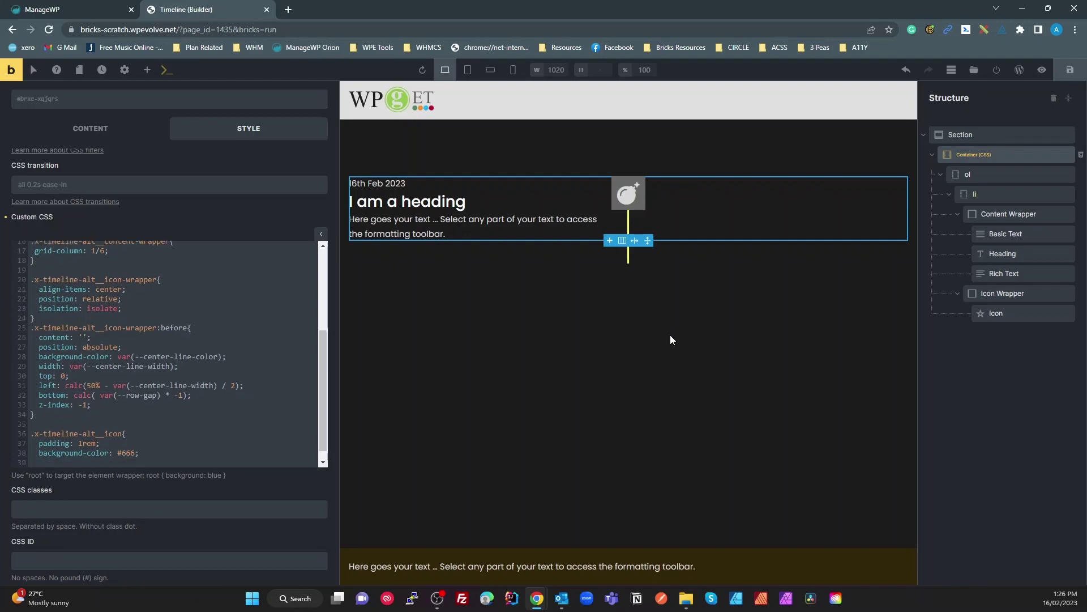
{"action": "type", "text": "aspect-ratio: 1/1;"}
{"action": "key", "text": "Return"}
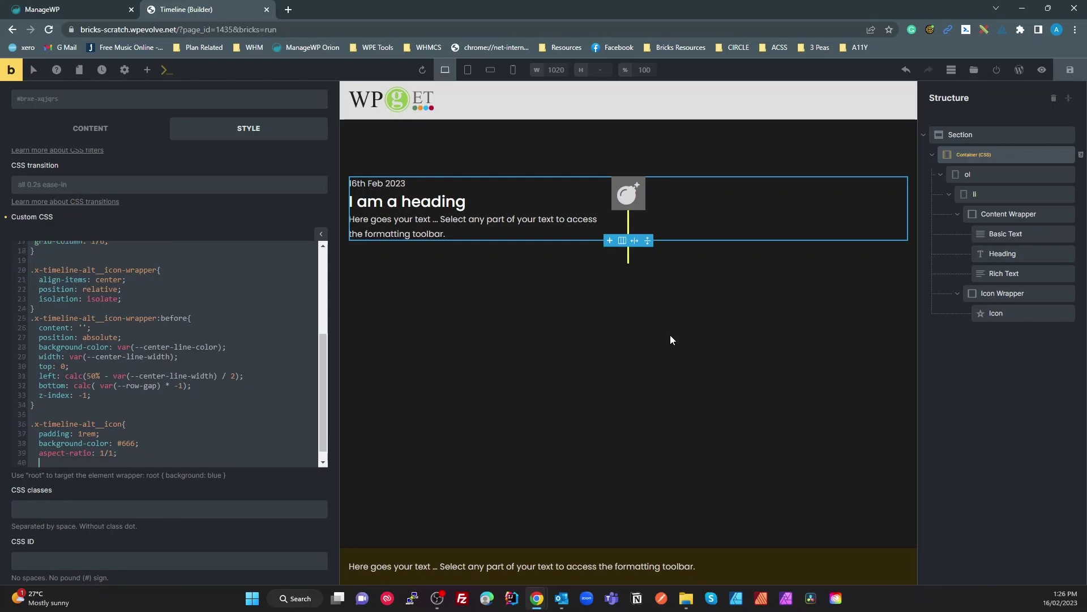
{"action": "type", "text": "border-radius: 50%"}
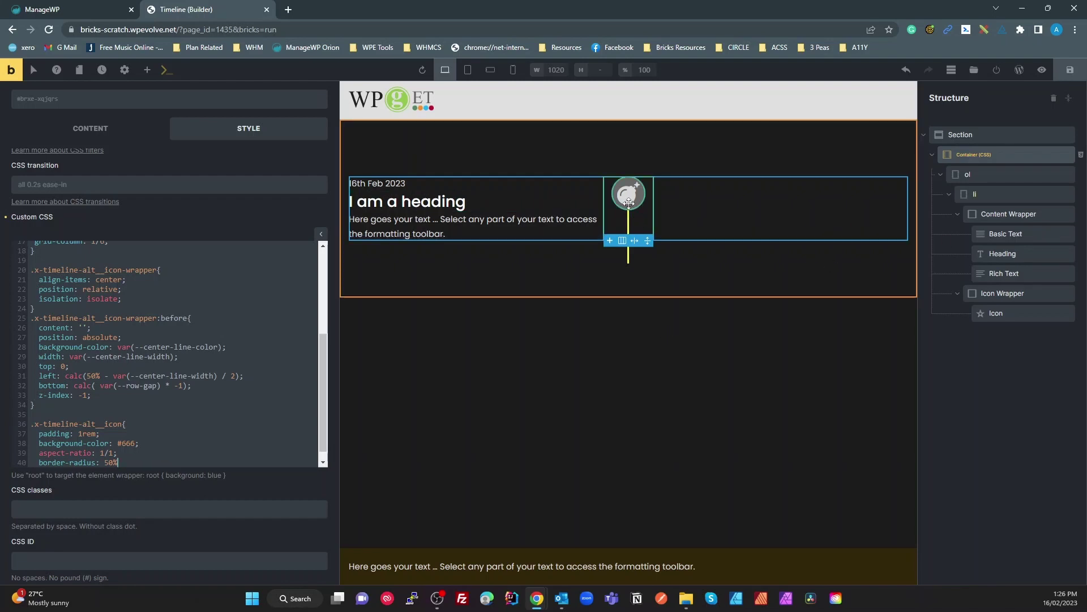
Set the size of the Icon element to 20.
{"action": "left_click", "coordinate": [1008, 317]}
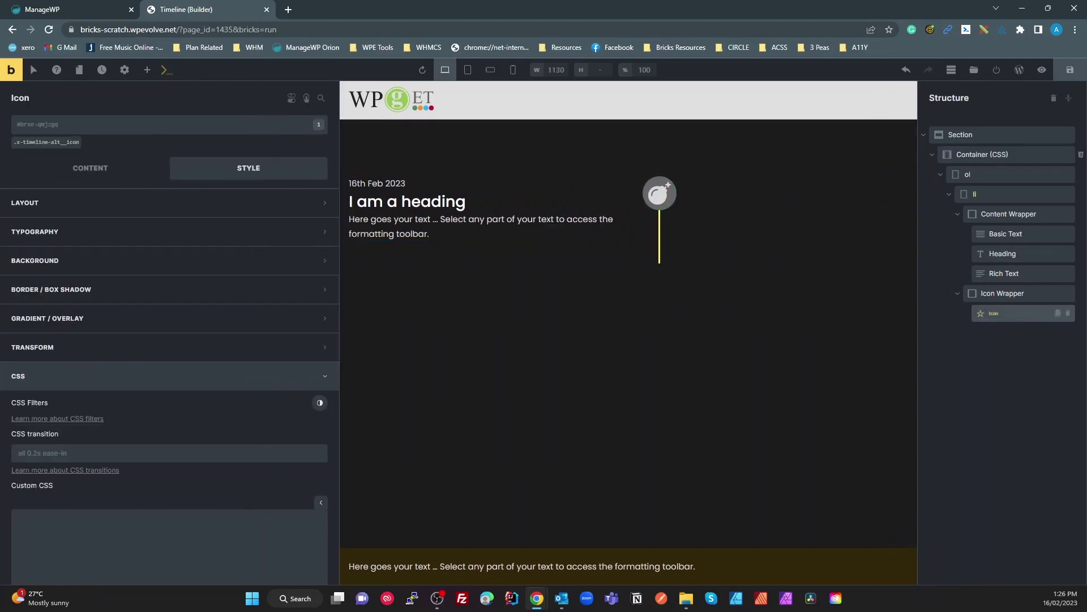
{"action": "left_click", "coordinate": [92, 165]}
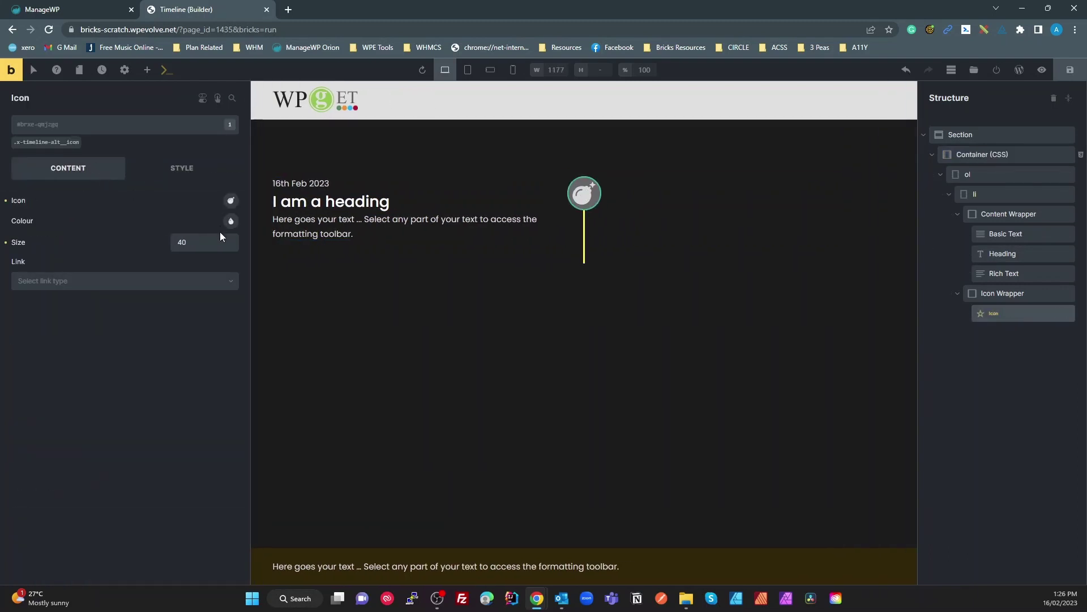
{"action": "double_click", "coordinate": [201, 243]}
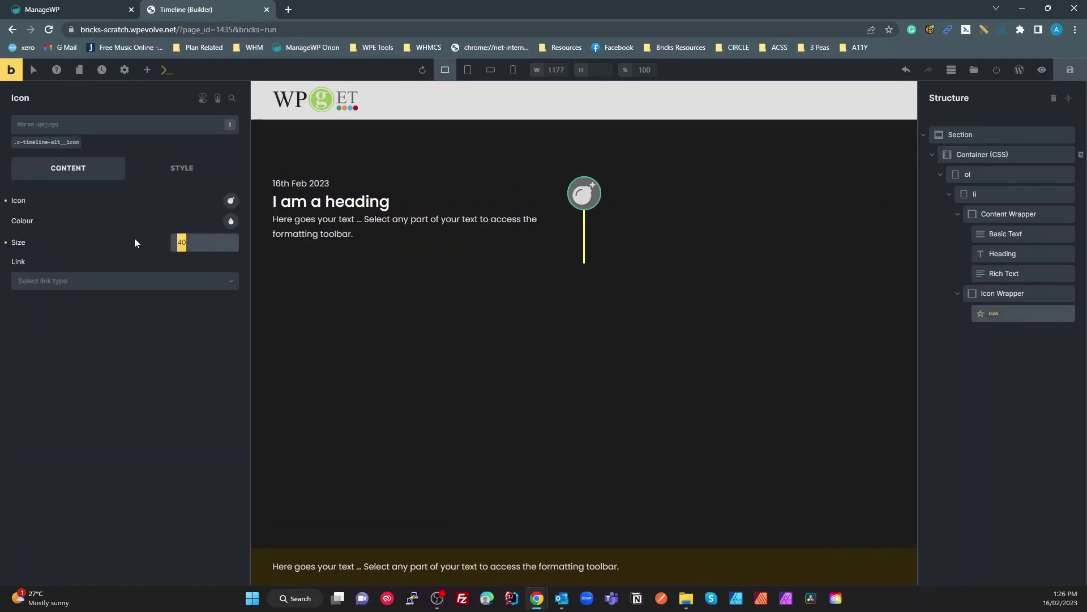
{"action": "type", "text": "20"}
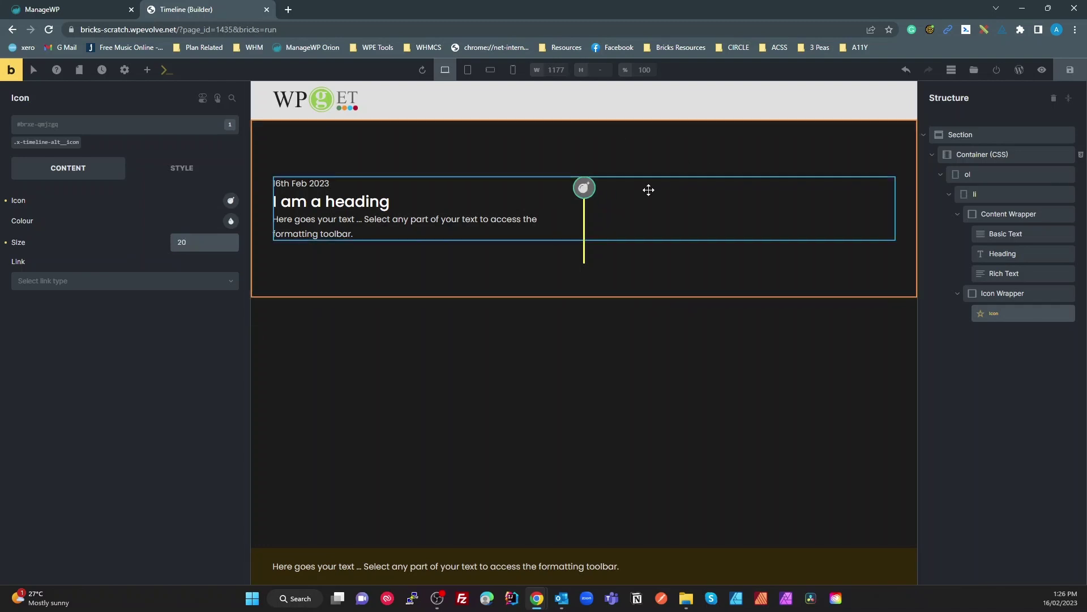
Examine the custom CSS of the Container (CSS) element down to the .x-timeline-alt__icon rule.
{"action": "left_click", "coordinate": [992, 369]}
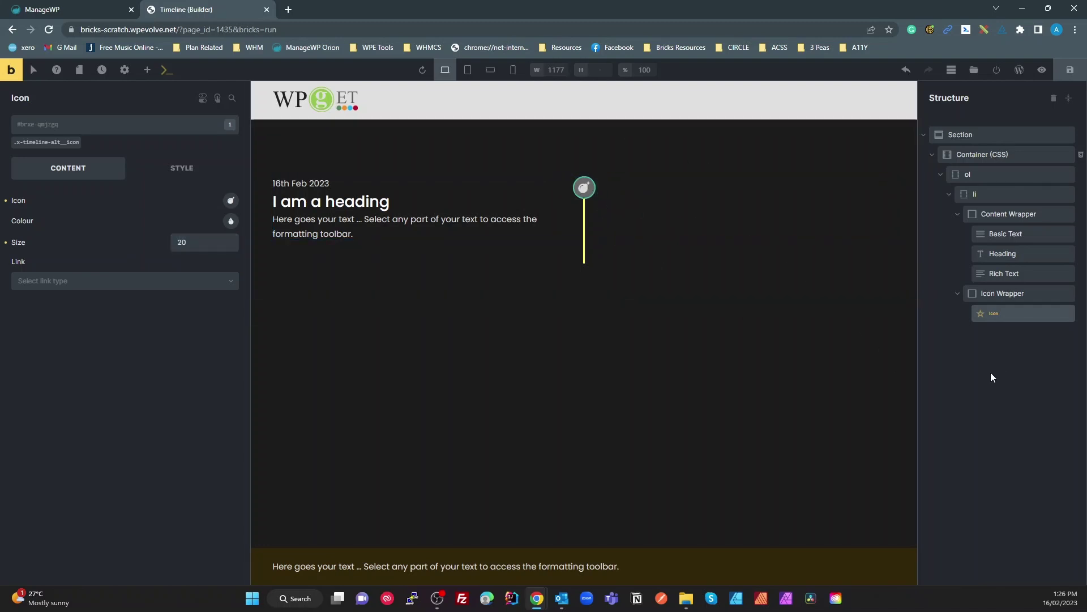
{"action": "left_click", "coordinate": [983, 152]}
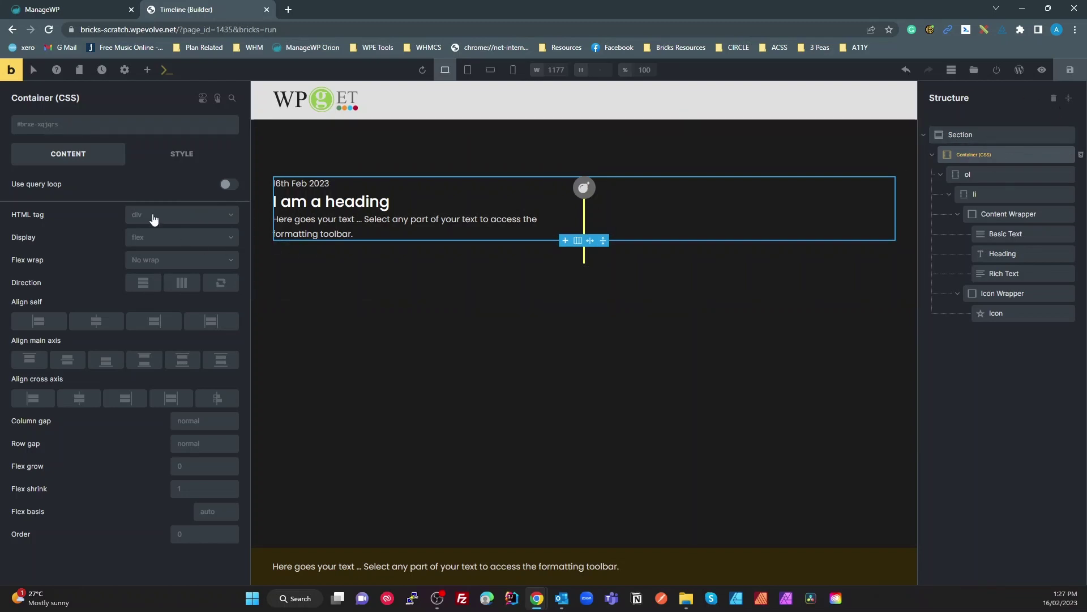
{"action": "left_click", "coordinate": [193, 154]}
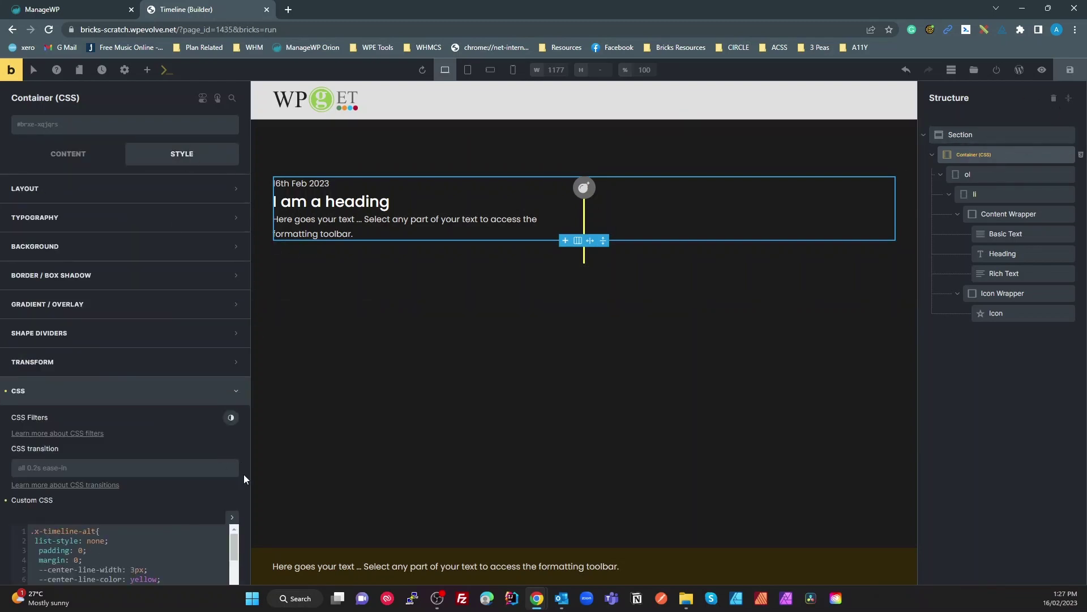
{"action": "scroll", "coordinate": [209, 489], "scroll_direction": "down", "scroll_amount": 4}
{"action": "scroll", "coordinate": [235, 426], "scroll_direction": "down", "scroll_amount": 5}
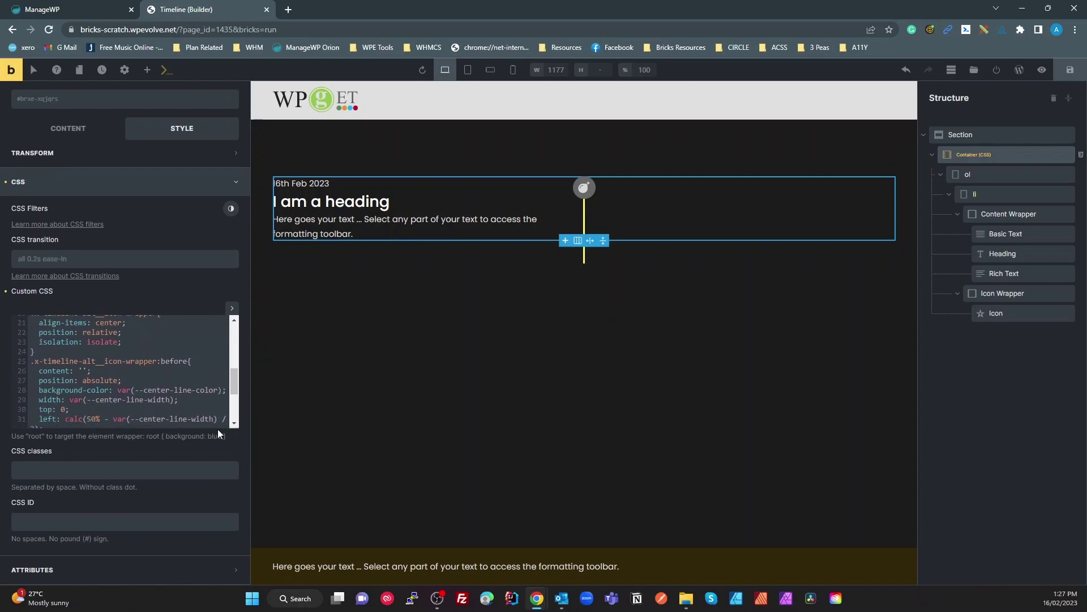
{"action": "scroll", "coordinate": [192, 408], "scroll_direction": "down", "scroll_amount": 3}
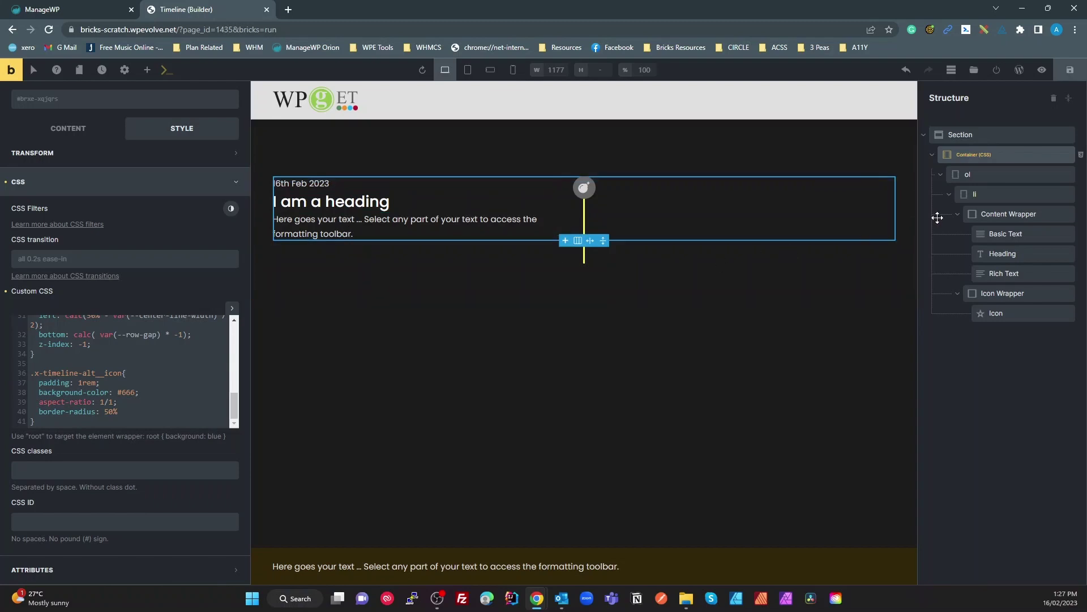
Add text-align: right to the .x-timeline-alt__content-wrapper rule in the Container (CSS) element's custom CSS.
{"action": "left_click", "coordinate": [993, 218]}
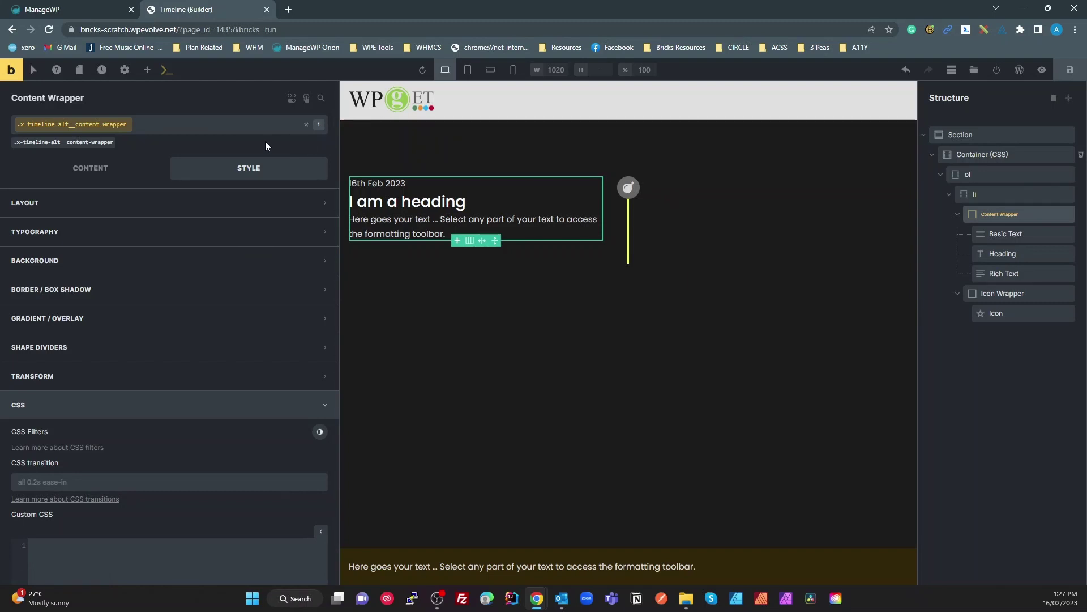
{"action": "left_click", "coordinate": [980, 158]}
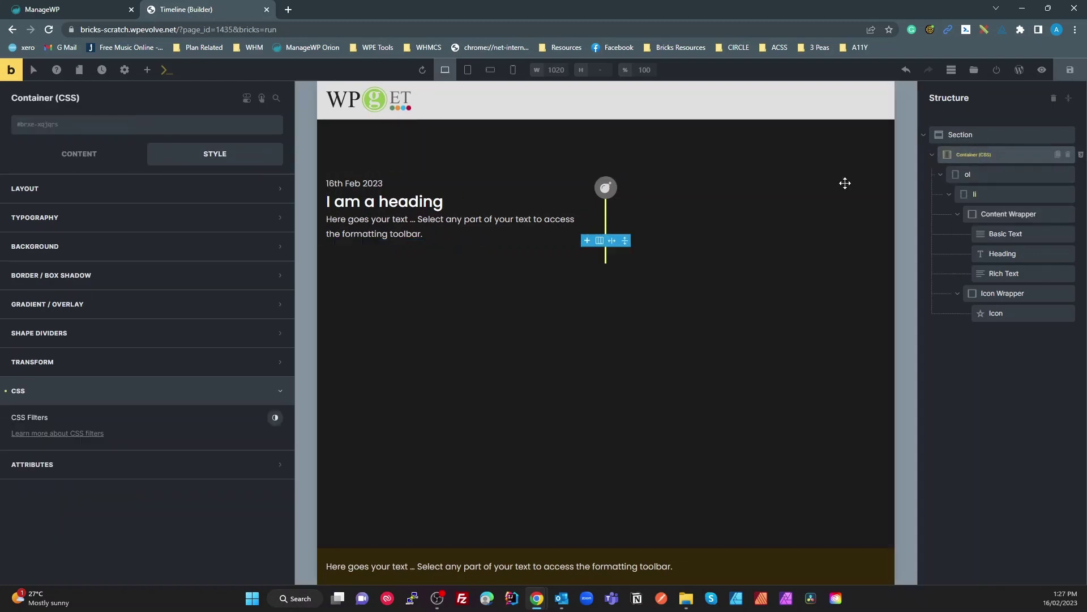
{"action": "scroll", "coordinate": [160, 424], "scroll_direction": "down", "scroll_amount": 5}
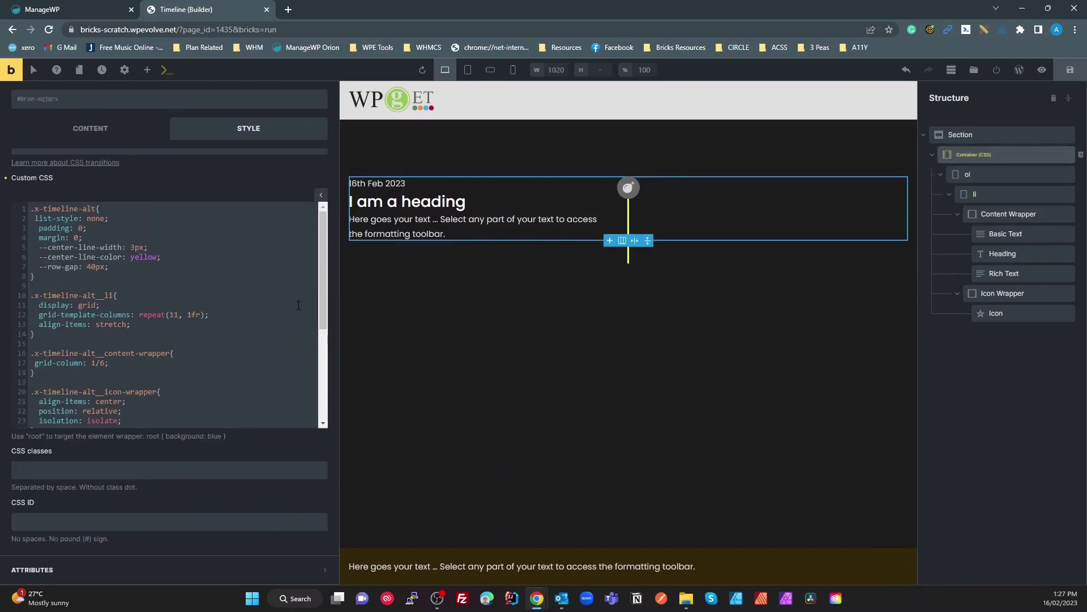
{"action": "key", "text": "Return"}
{"action": "type", "text": "text"}
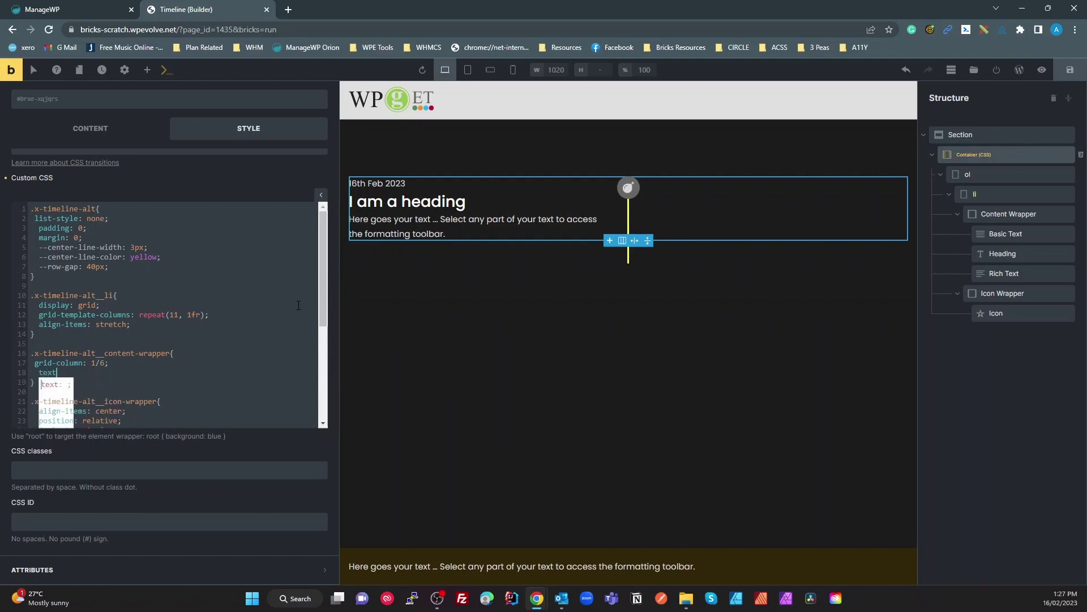
{"action": "type", "text": "-align"}
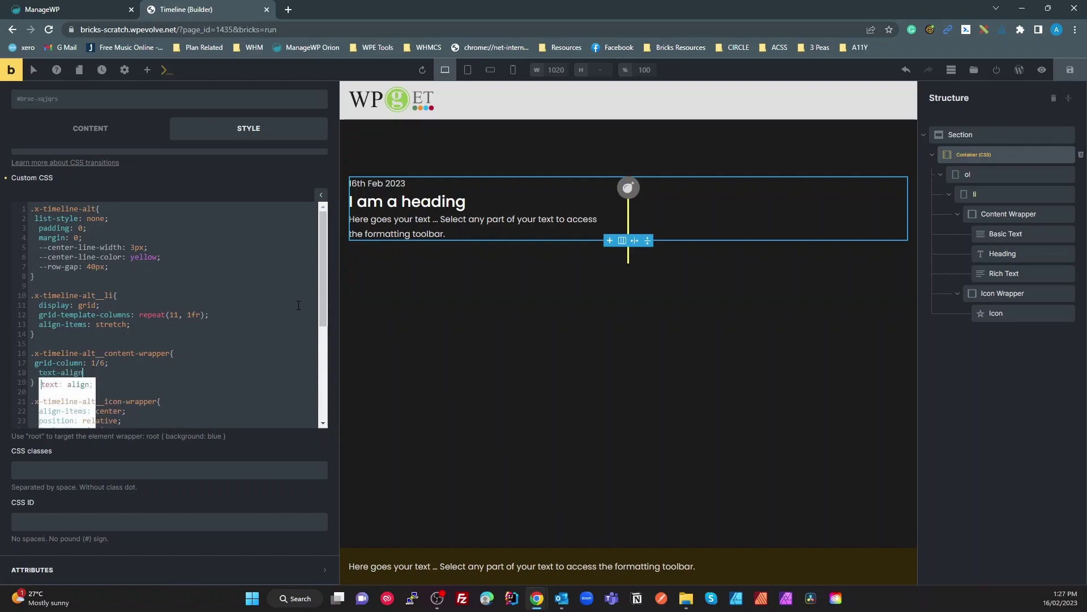
{"action": "type", "text": ": right"}
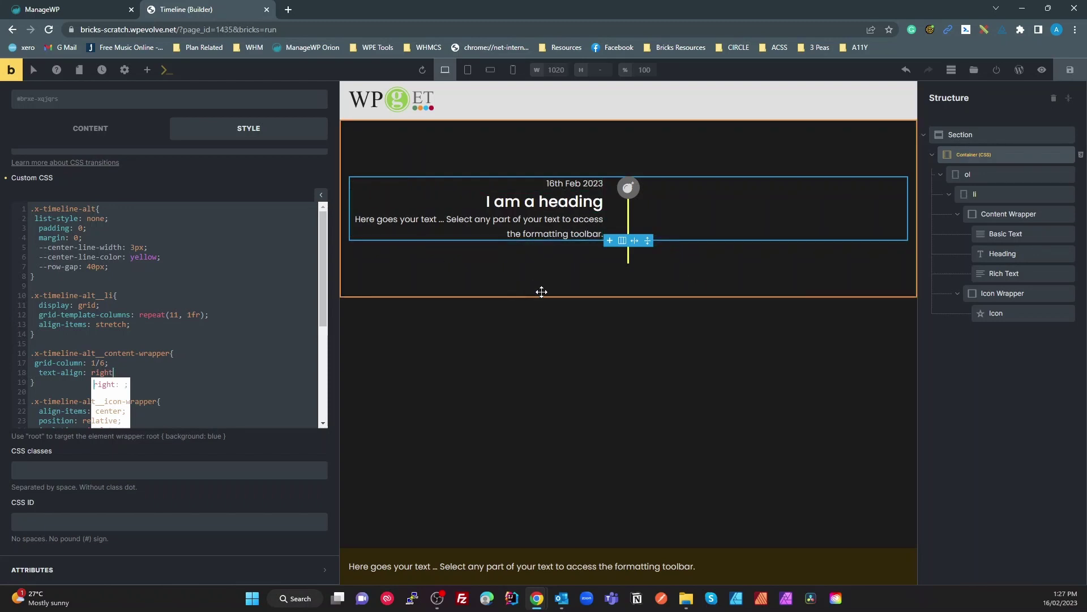
{"action": "left_click", "coordinate": [224, 297]}
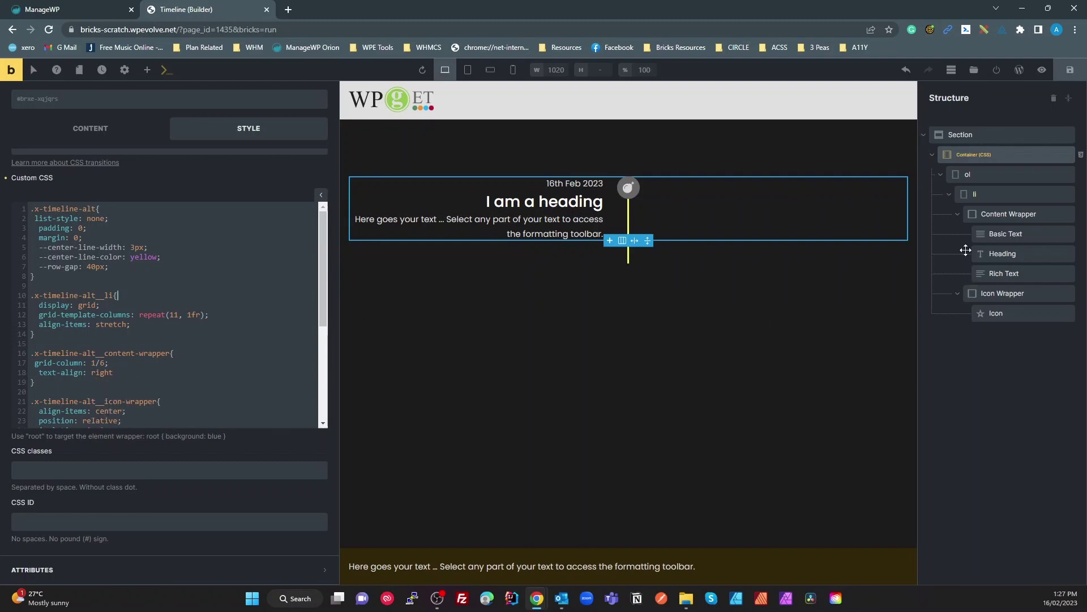
Duplicate the li element inside the ol of the timeline.
{"action": "left_click", "coordinate": [983, 196]}
{"action": "right_click", "coordinate": [983, 196]}
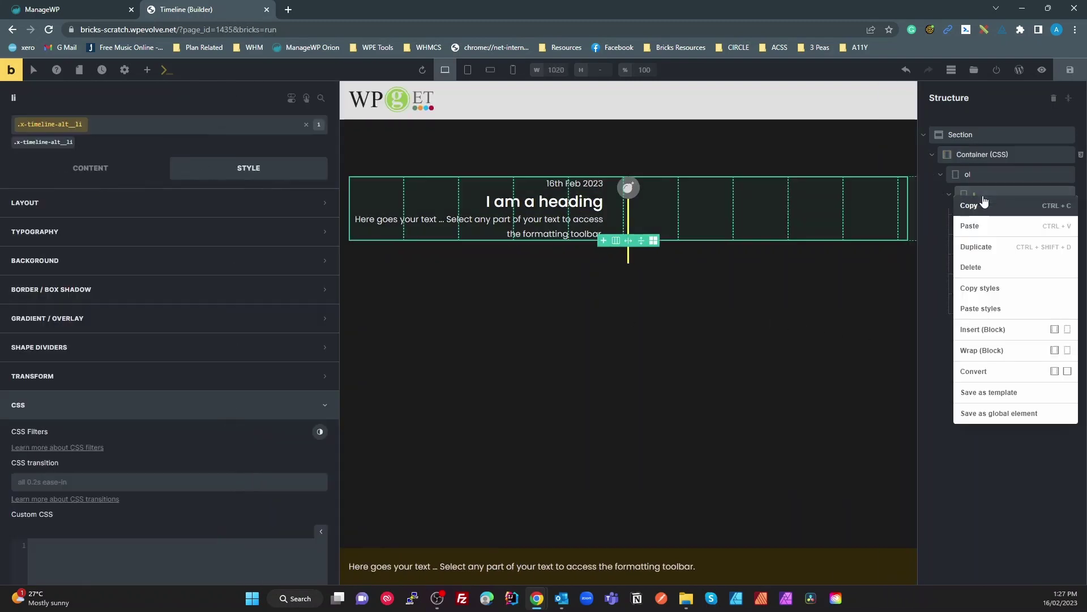
{"action": "left_click", "coordinate": [989, 245]}
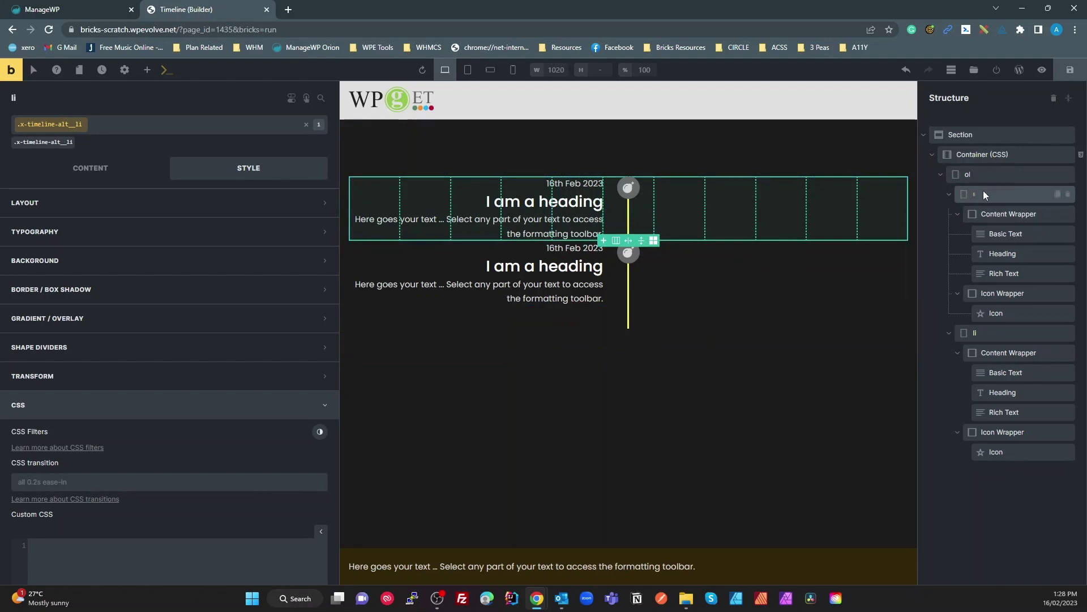
Open the custom CSS of the Container (CSS) element at the .x-timeline-alt rule.
{"action": "left_click", "coordinate": [978, 175]}
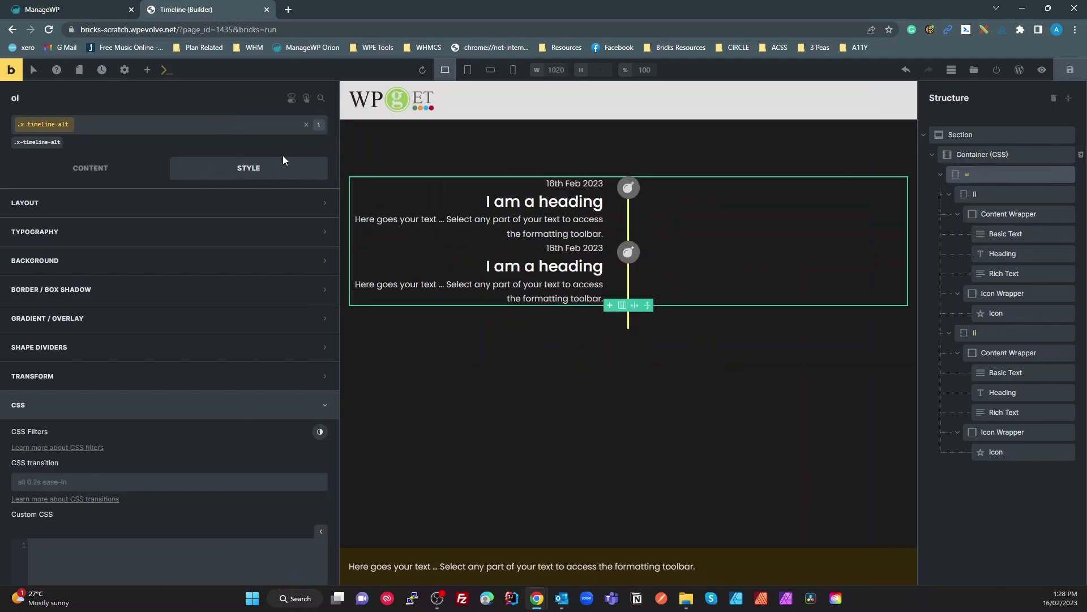
{"action": "left_click", "coordinate": [33, 143]}
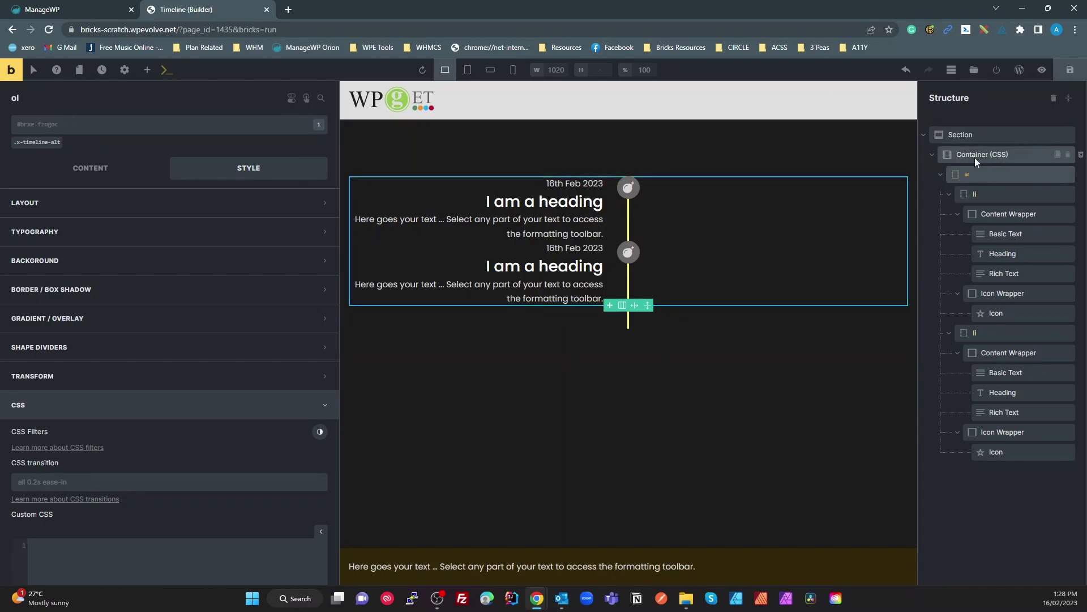
{"action": "left_click", "coordinate": [997, 155]}
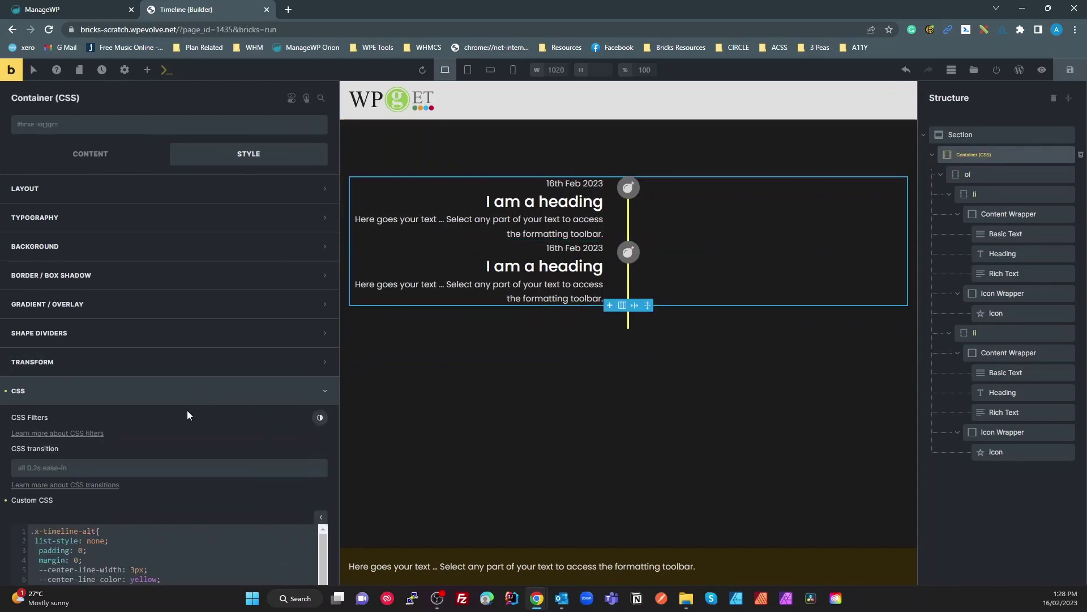
{"action": "scroll", "coordinate": [120, 479], "scroll_direction": "down", "scroll_amount": 2}
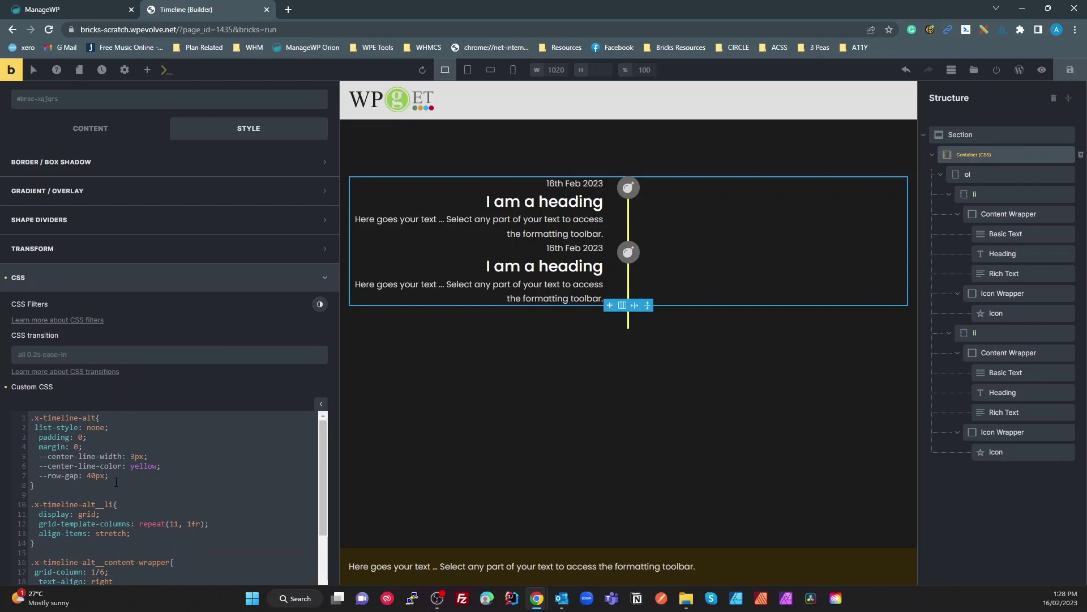
{"action": "left_click_drag", "start_coordinate": [116, 482], "coordinate": [31, 456]}
{"action": "key", "text": "ctrl+c"}
{"action": "key", "text": "BackSpace"}
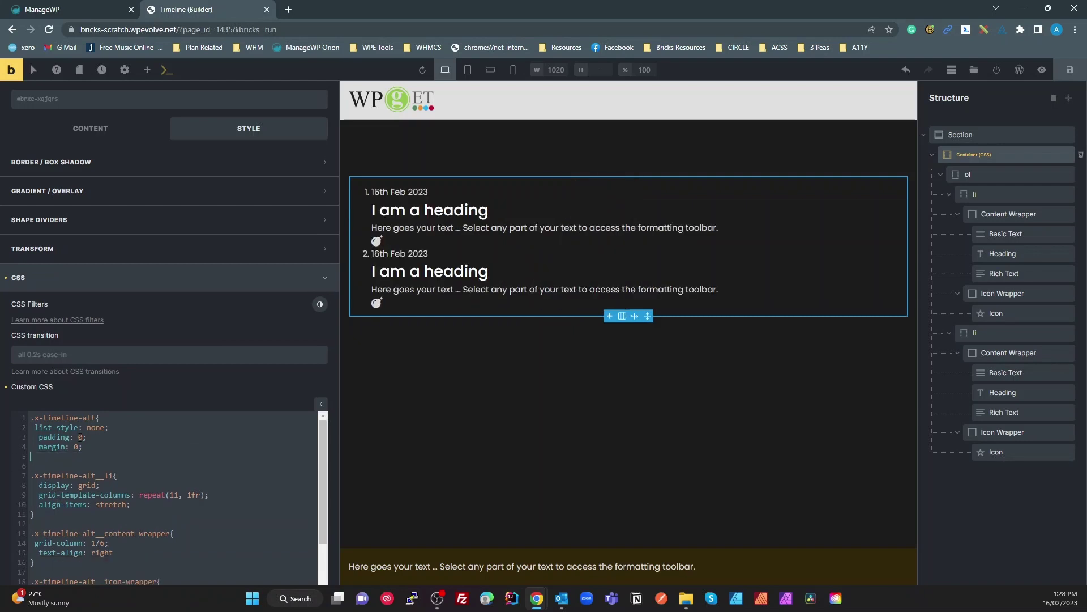
{"action": "key", "text": "ctrl+v"}
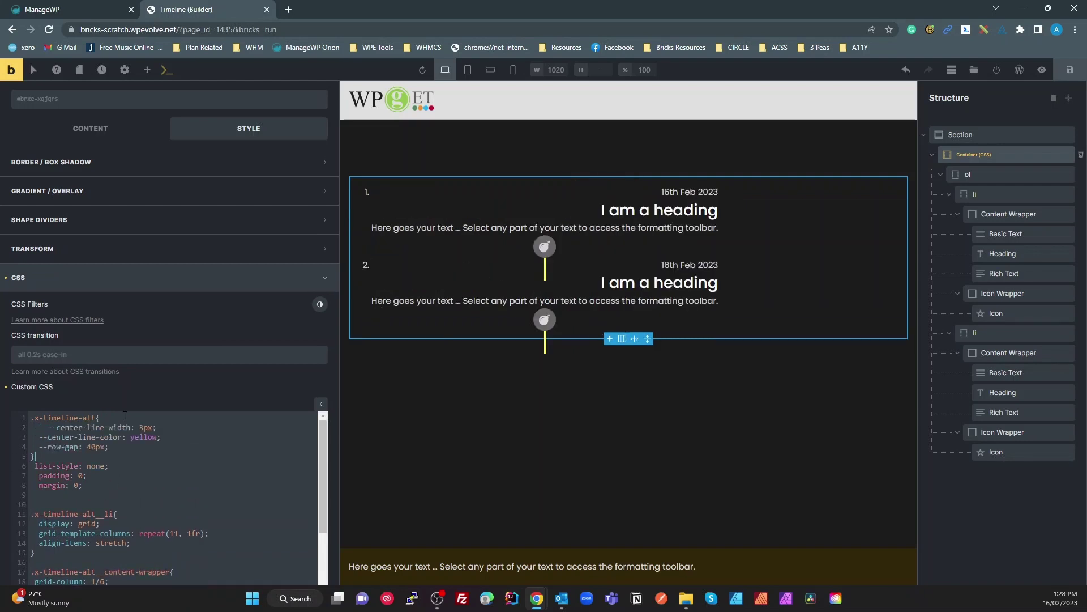
{"action": "key", "text": "ctrl+z"}
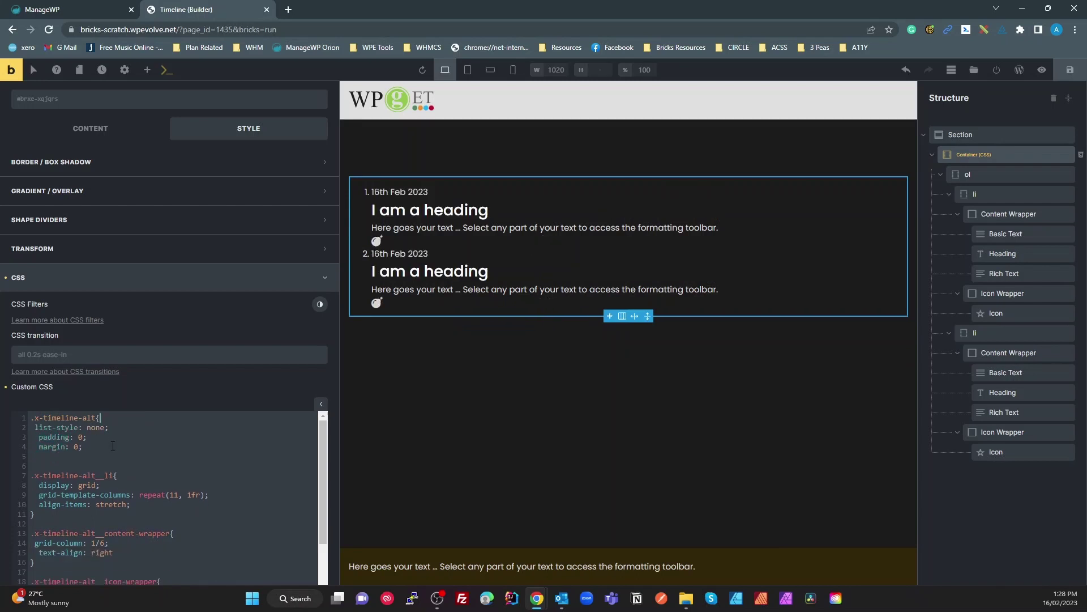
{"action": "key", "text": "ctrl+y"}
Move the --center-line-width, --center-line-color and --row-gap declarations to the start of the .x-timeline-alt rule and tidy the indentation.
{"action": "left_click_drag", "start_coordinate": [110, 476], "coordinate": [12, 456]}
{"action": "key", "text": "ctrl+c"}
{"action": "key", "text": "BackSpace"}
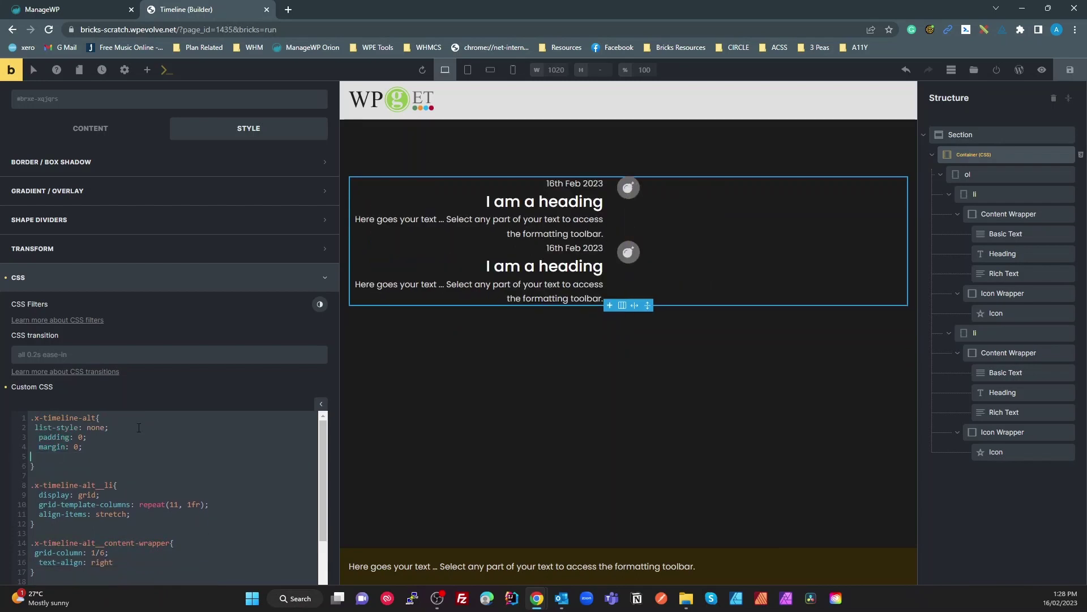
{"action": "key", "text": "Return"}
{"action": "key", "text": "ctrl+v"}
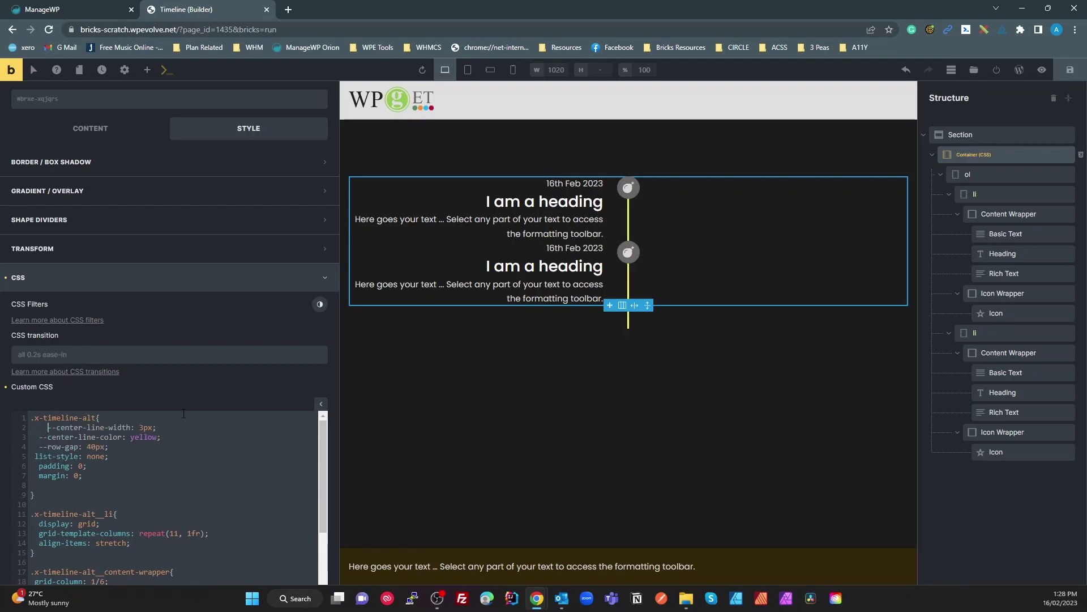
{"action": "key", "text": "BackSpace"}
{"action": "key", "text": "BackSpace"}
Add display: flex and flex-direction: column after the margin declaration in the .x-timeline-alt rule.
{"action": "key", "text": "Return"}
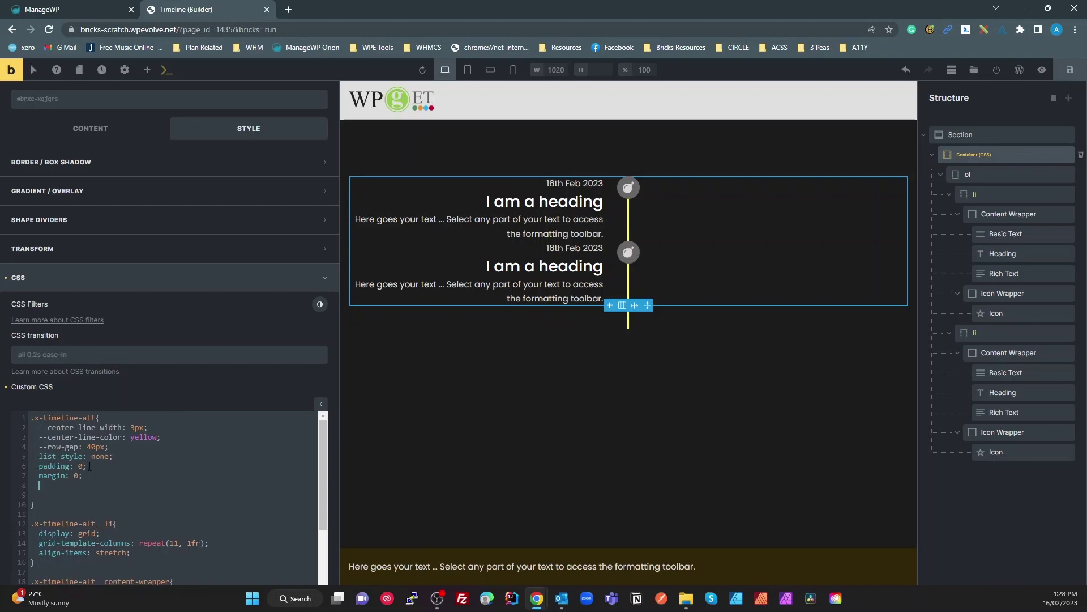
{"action": "type", "text": "display"}
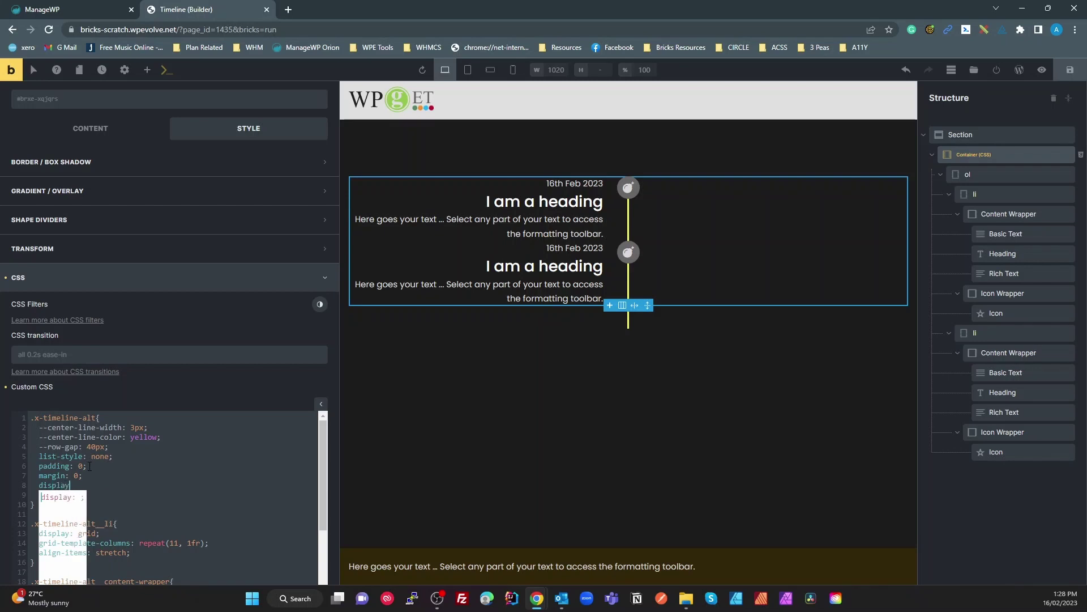
{"action": "type", "text": ": fl"}
{"action": "type", "text": "e"}
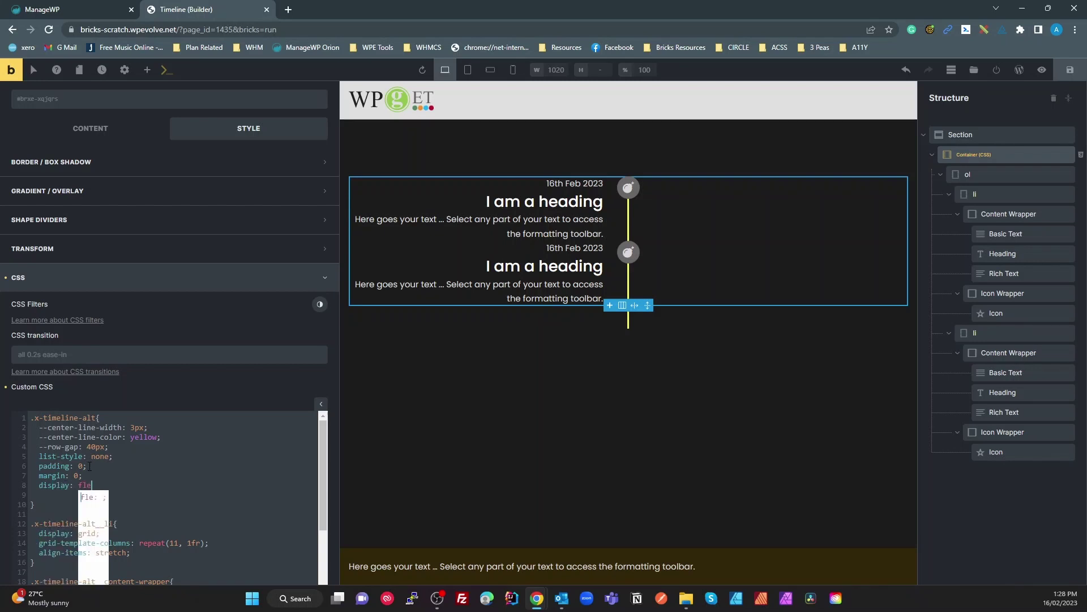
{"action": "type", "text": "x;"}
{"action": "key", "text": "Return"}
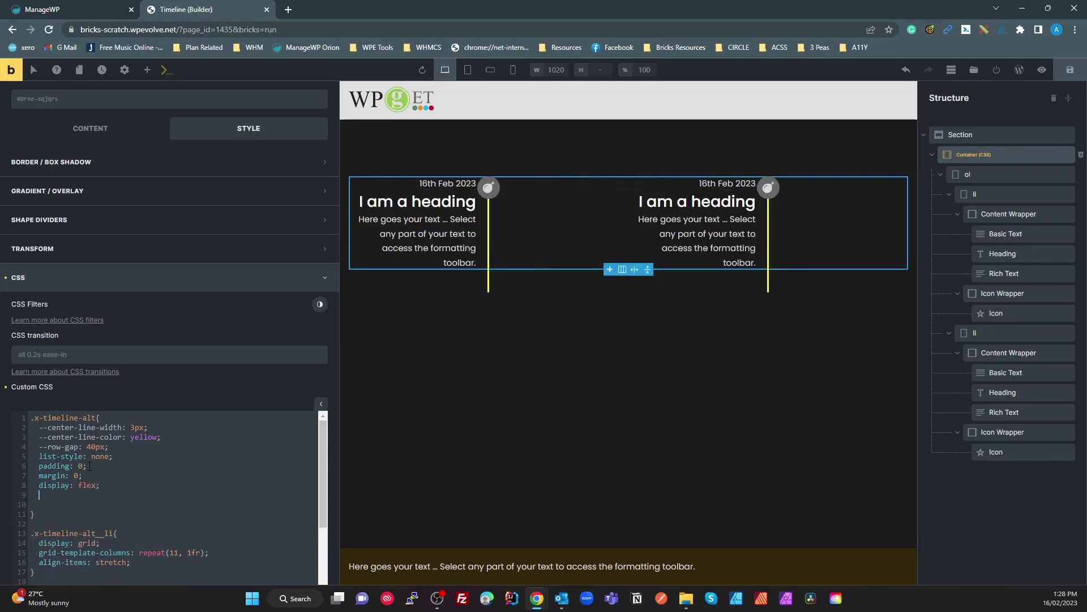
{"action": "type", "text": "fle"}
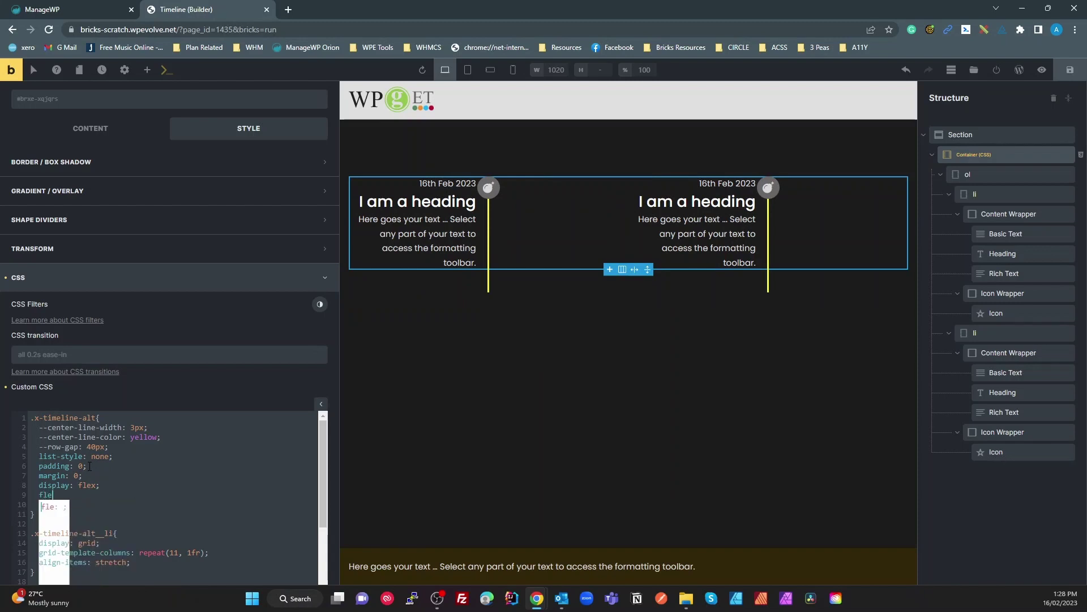
{"action": "type", "text": "x-direc"}
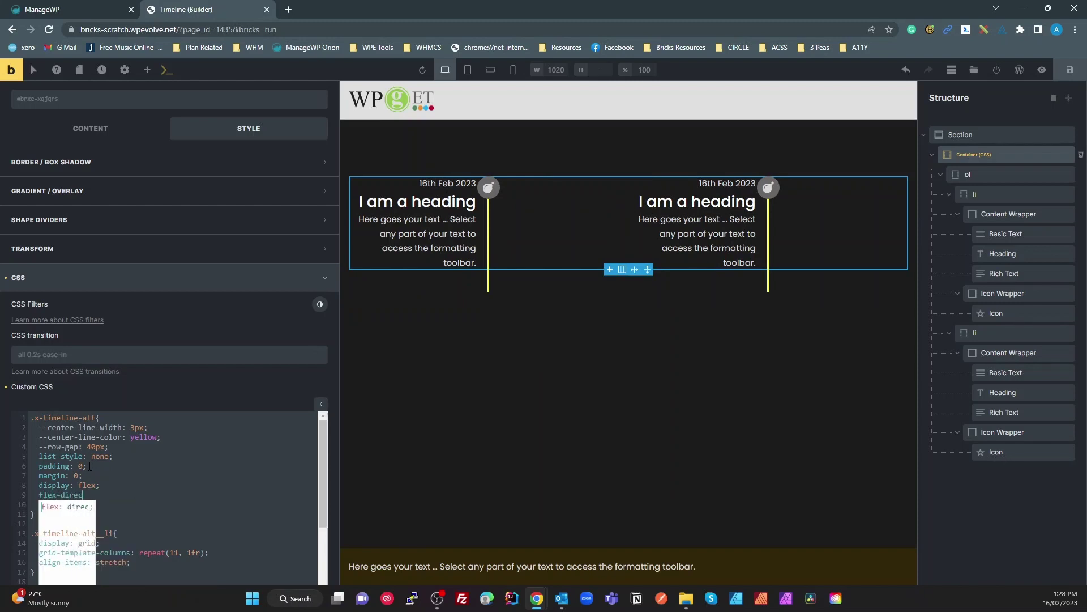
{"action": "type", "text": "tion: colu"}
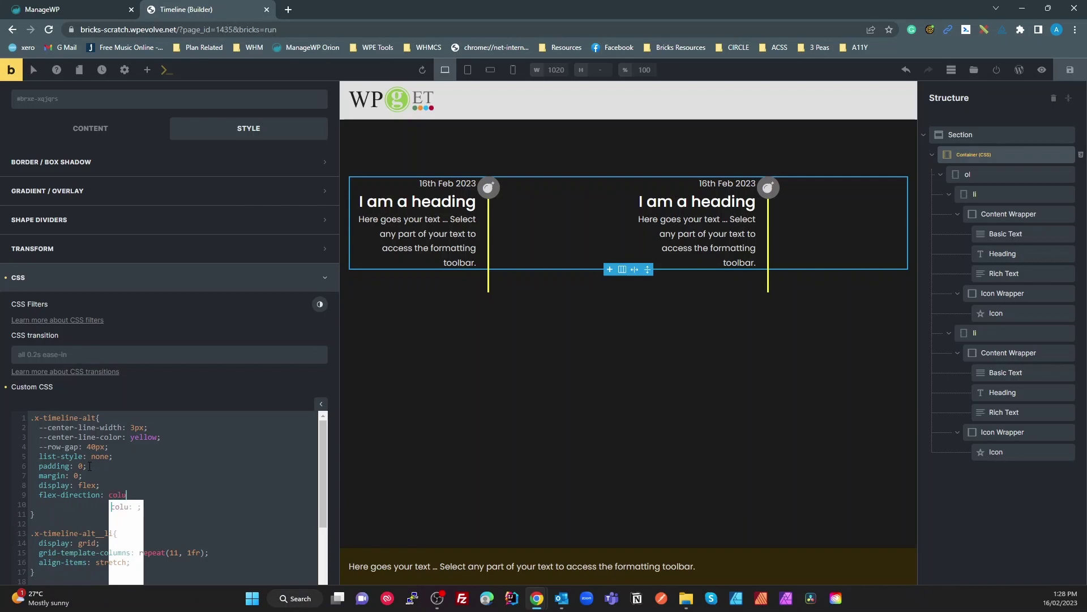
{"action": "type", "text": "mn;"}
{"action": "key", "text": "Return"}
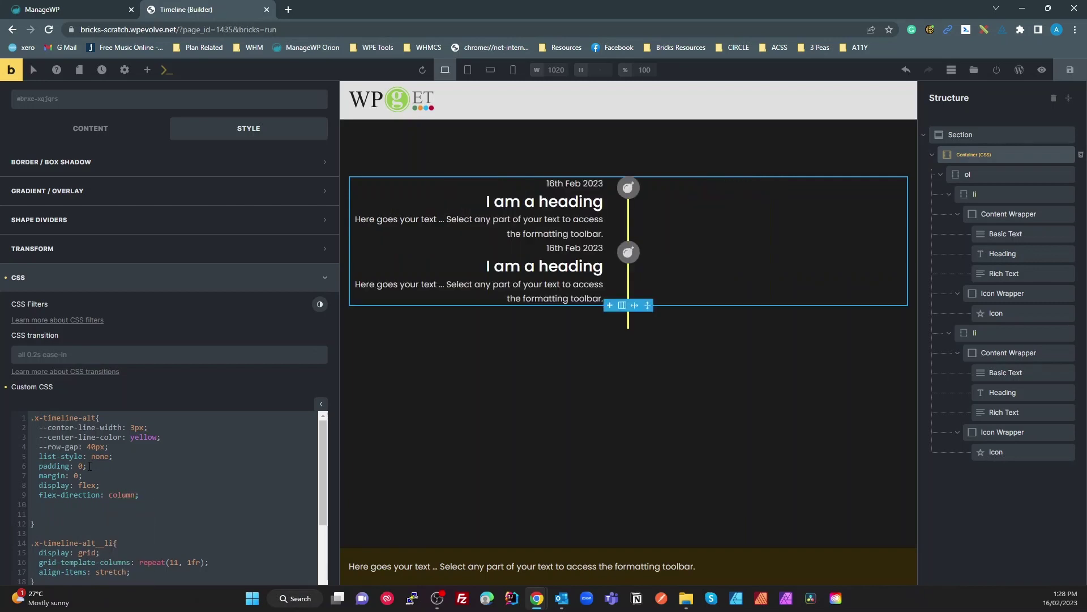
Add row-gap: var(--row-gap); after the flex-direction declaration in the .x-timeline-alt rule.
{"action": "type", "text": "ro"}
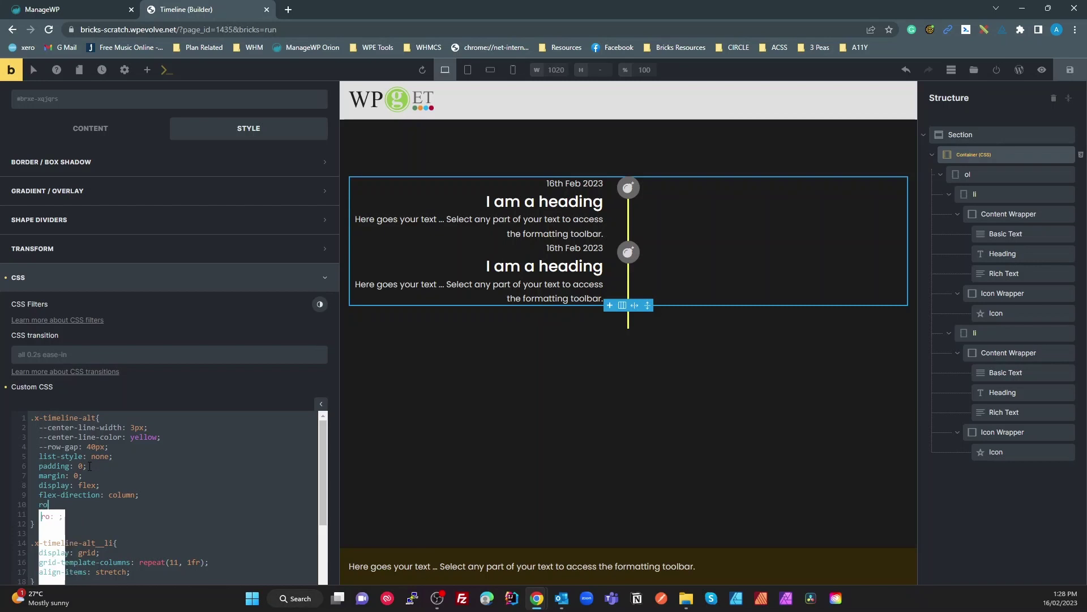
{"action": "type", "text": "w-gap"}
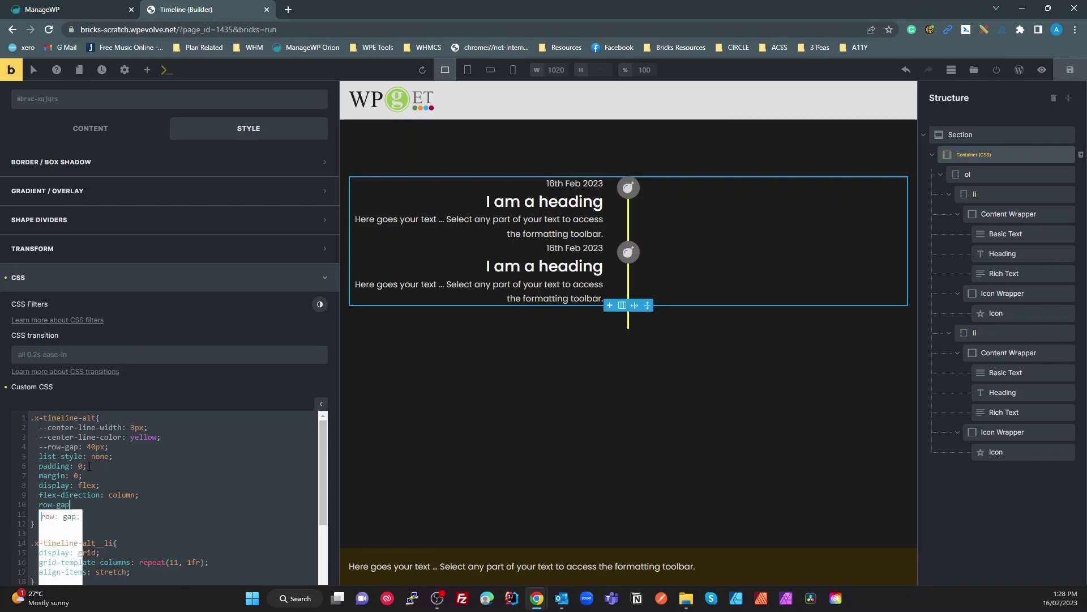
{"action": "type", "text": ": var"}
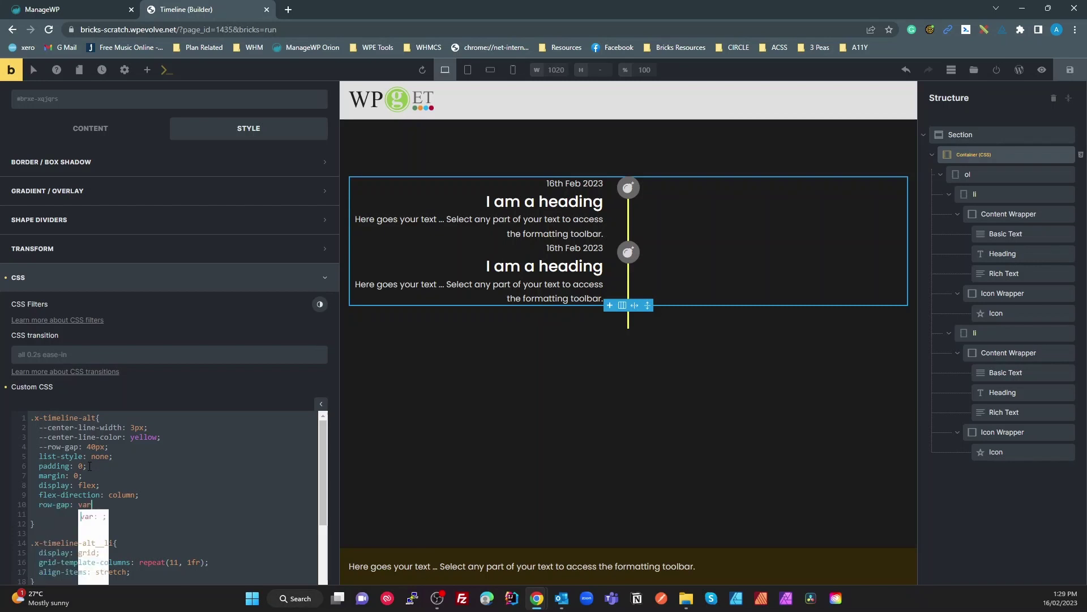
{"action": "type", "text": "();"}
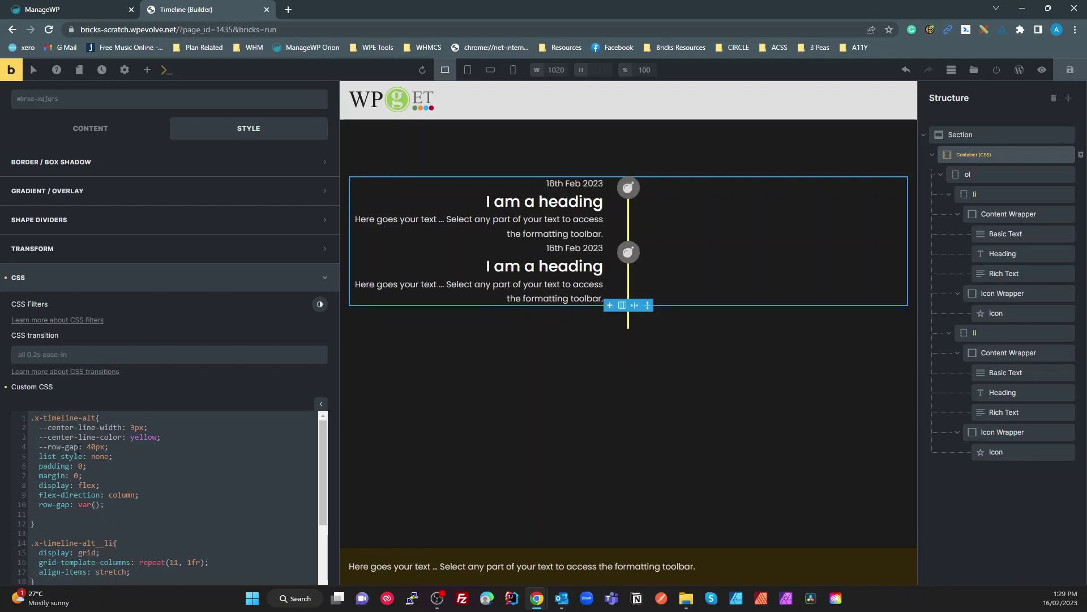
{"action": "left_click_drag", "start_coordinate": [79, 447], "coordinate": [39, 447]}
{"action": "key", "text": "ctrl+c"}
{"action": "left_click", "coordinate": [94, 504]}
{"action": "key", "text": "ctrl+v"}
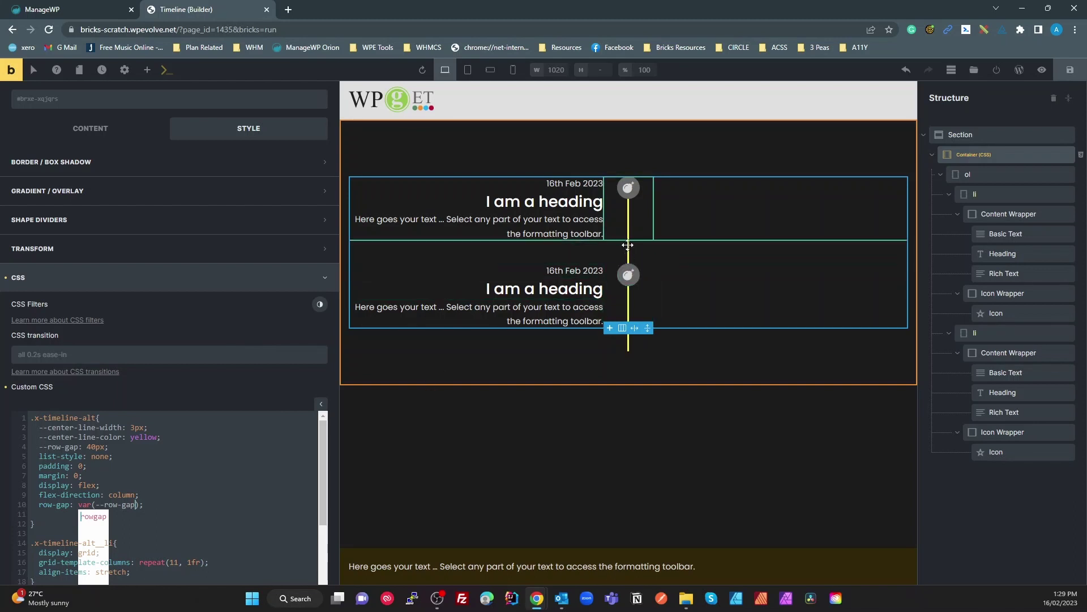
{"action": "left_click", "coordinate": [174, 507]}
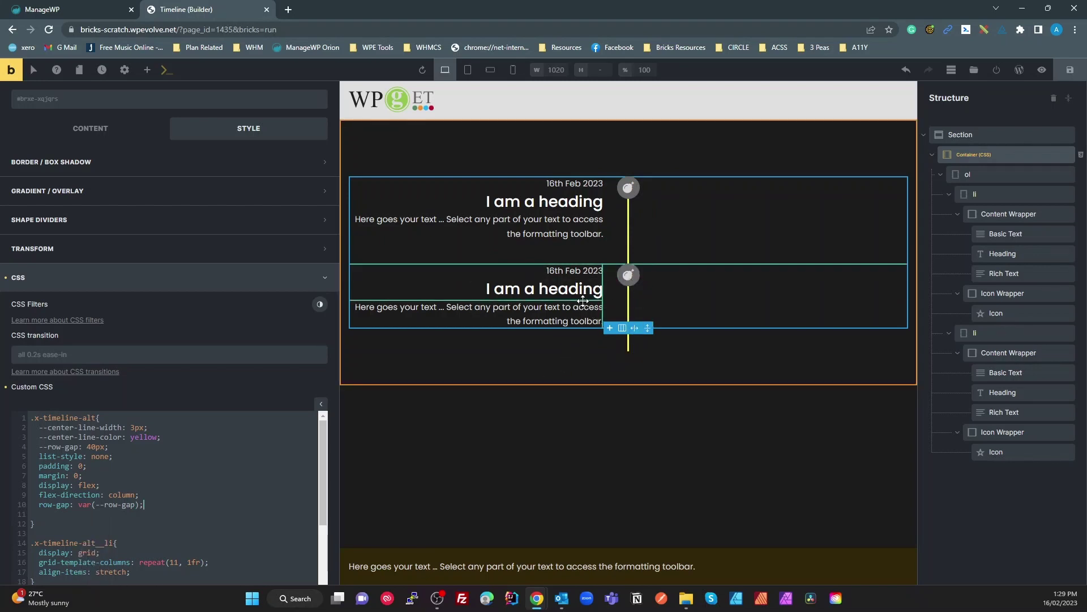
Examine the Icon Wrapper elements of both li items and collapse the first item's Content Wrapper in the structure.
{"action": "left_click", "coordinate": [631, 302]}
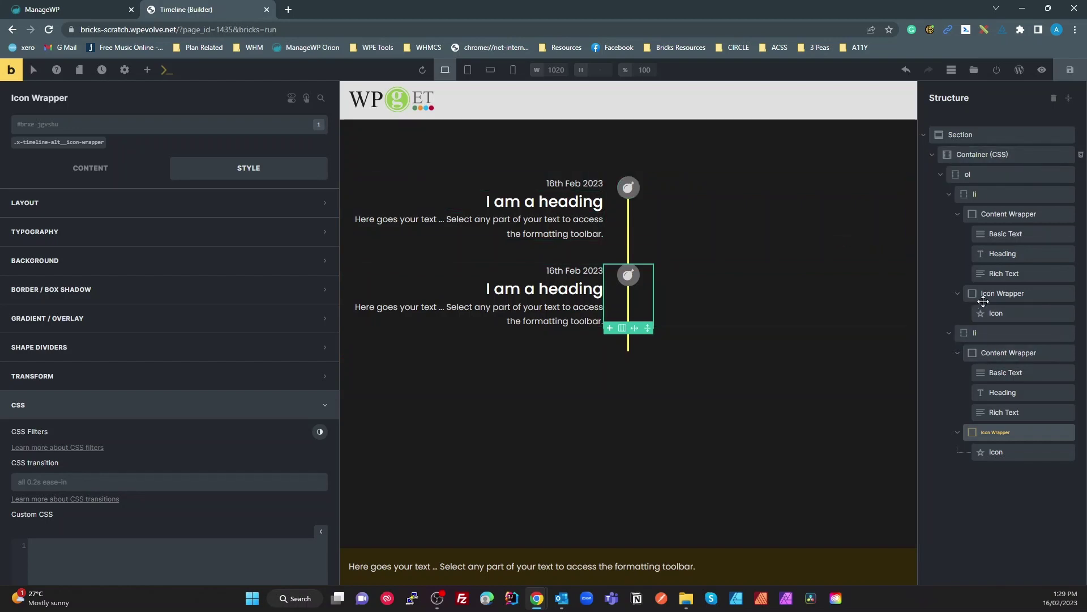
{"action": "left_click", "coordinate": [957, 215]}
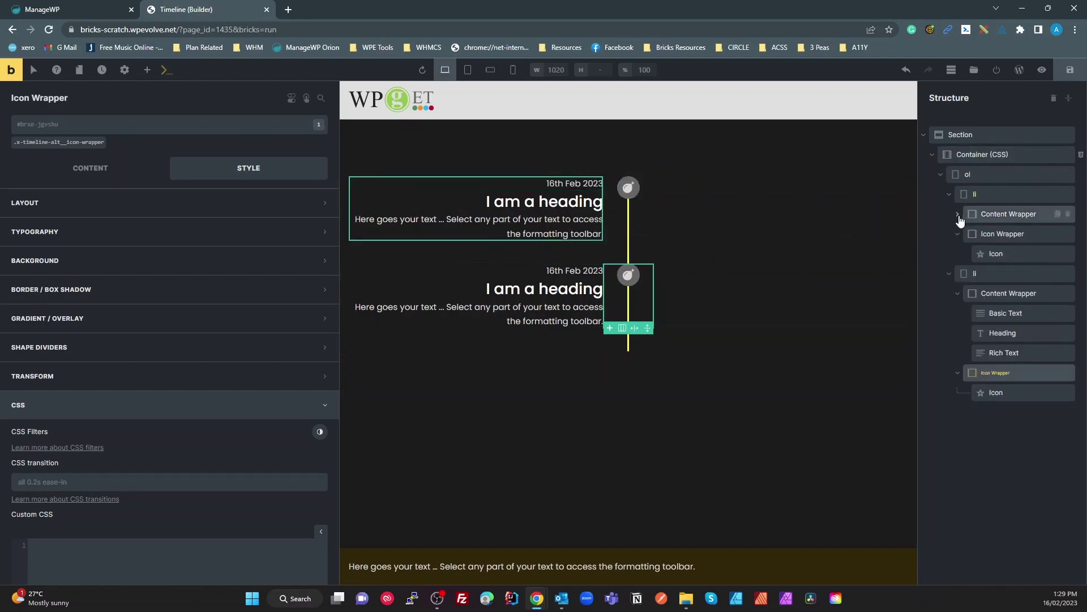
{"action": "left_click", "coordinate": [995, 235]}
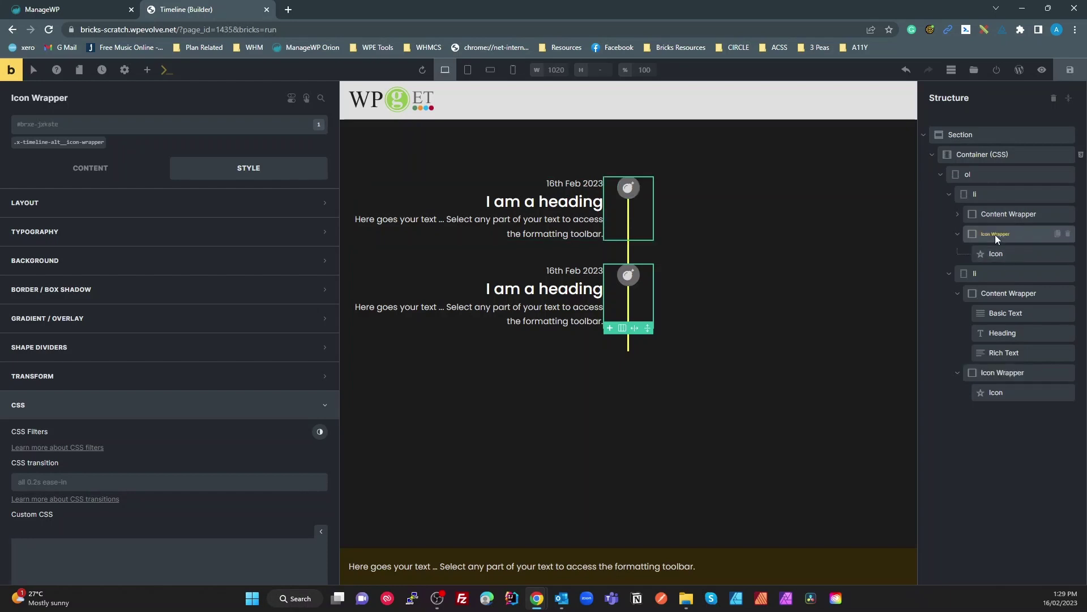
{"action": "left_click", "coordinate": [957, 233]}
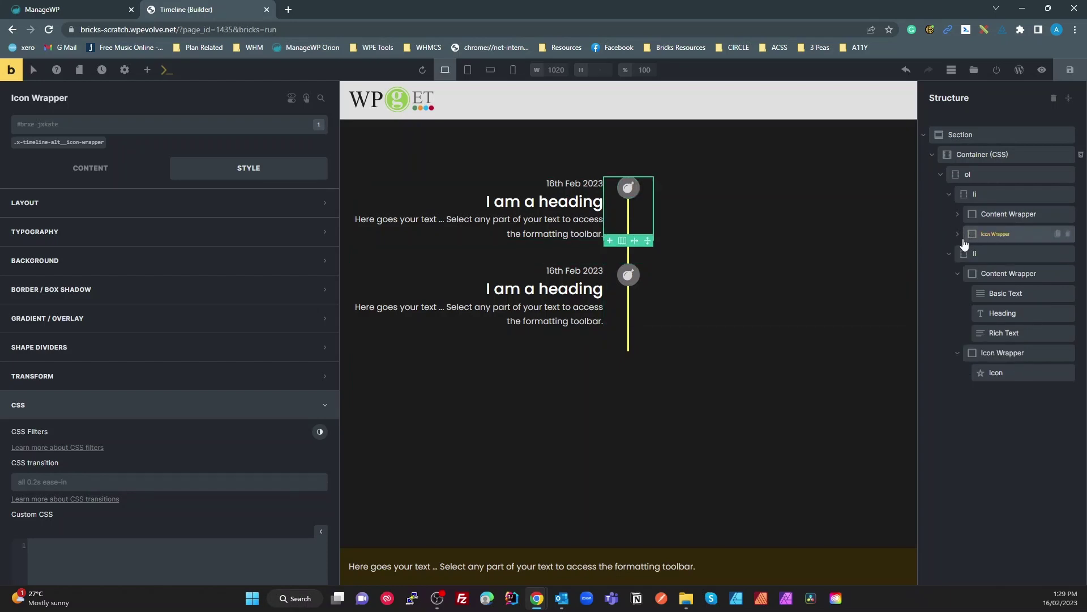
{"action": "left_click", "coordinate": [958, 235]}
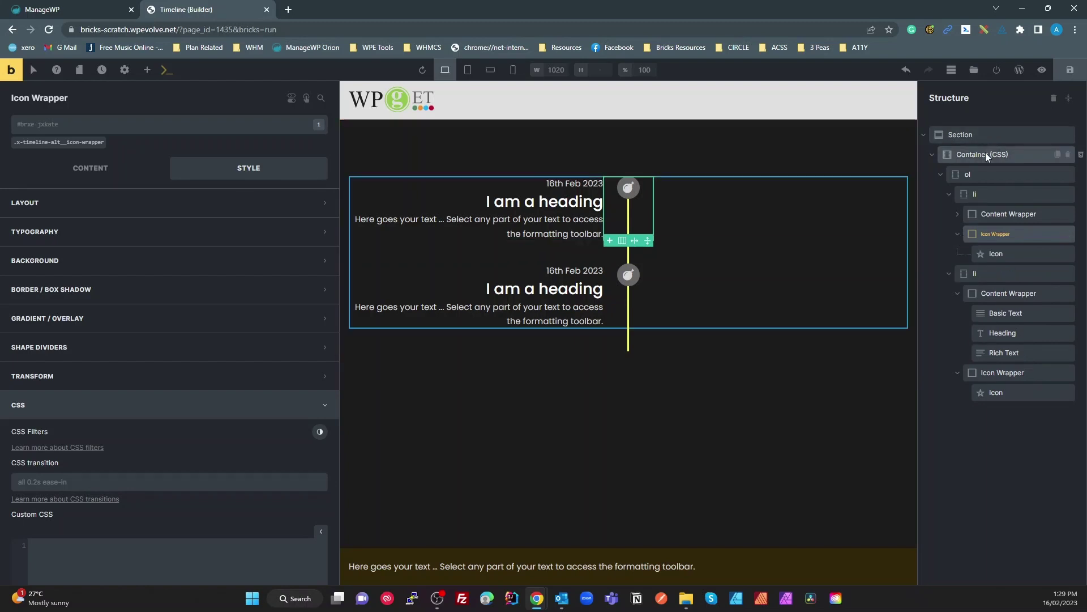
Open the custom CSS of the Container (CSS) element and add blank lines after the .x-timeline-alt__icon rule.
{"action": "left_click", "coordinate": [1011, 154]}
{"action": "scroll", "coordinate": [174, 502], "scroll_direction": "down", "scroll_amount": 5}
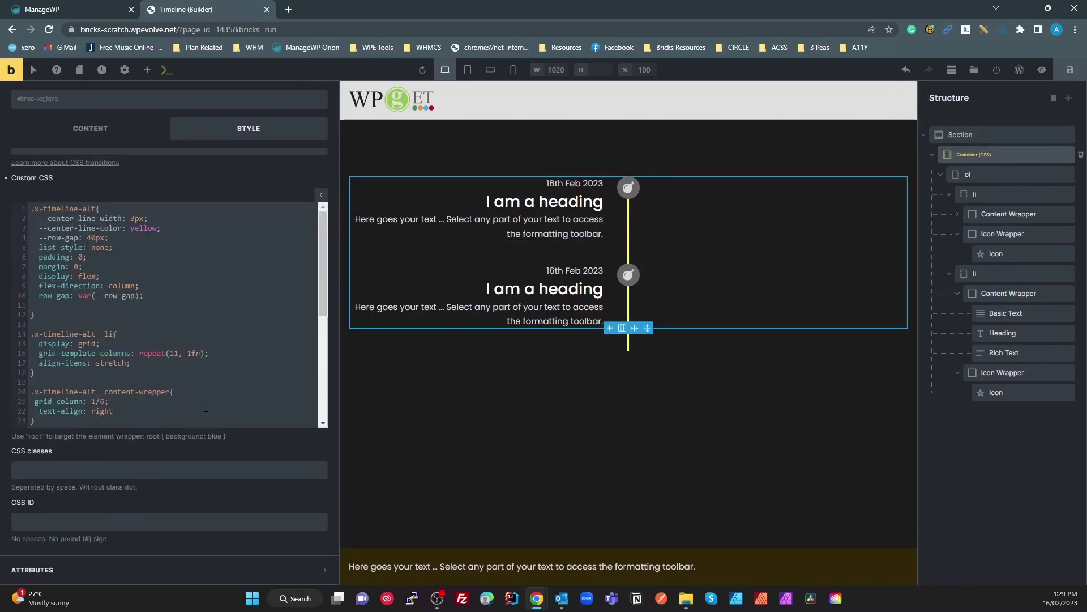
{"action": "scroll", "coordinate": [205, 407], "scroll_direction": "down", "scroll_amount": 5}
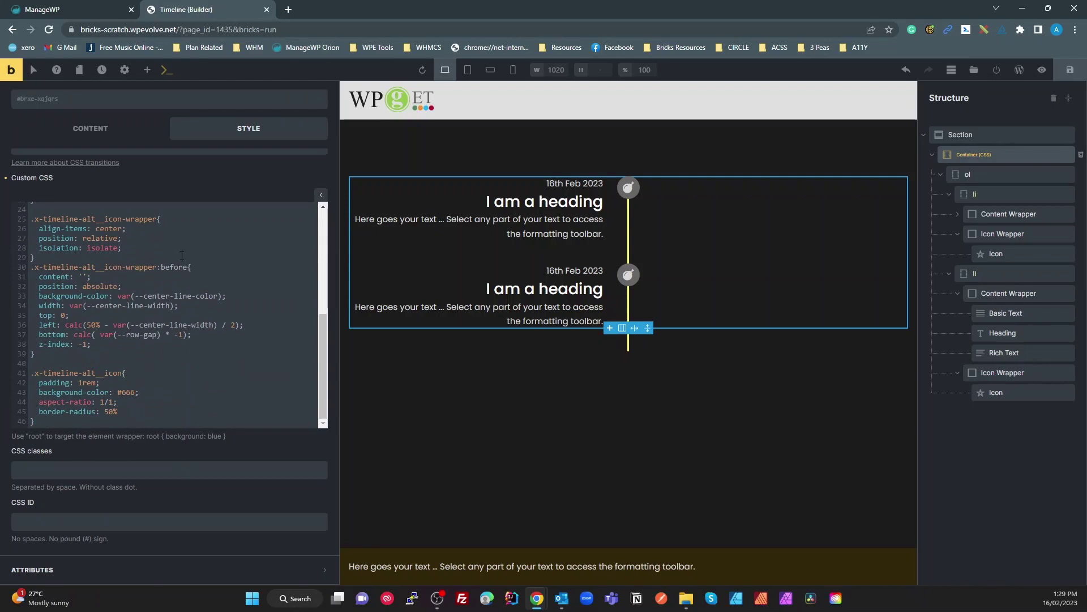
{"action": "left_click_drag", "start_coordinate": [156, 267], "coordinate": [30, 268]}
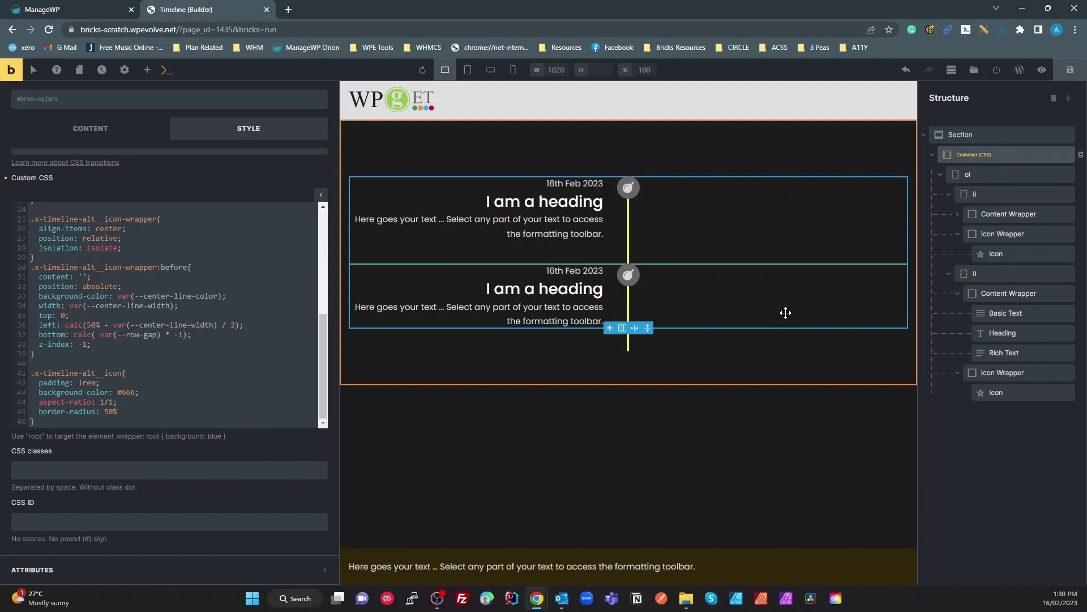
{"action": "key", "text": "Return"}
{"action": "key", "text": "Return"}
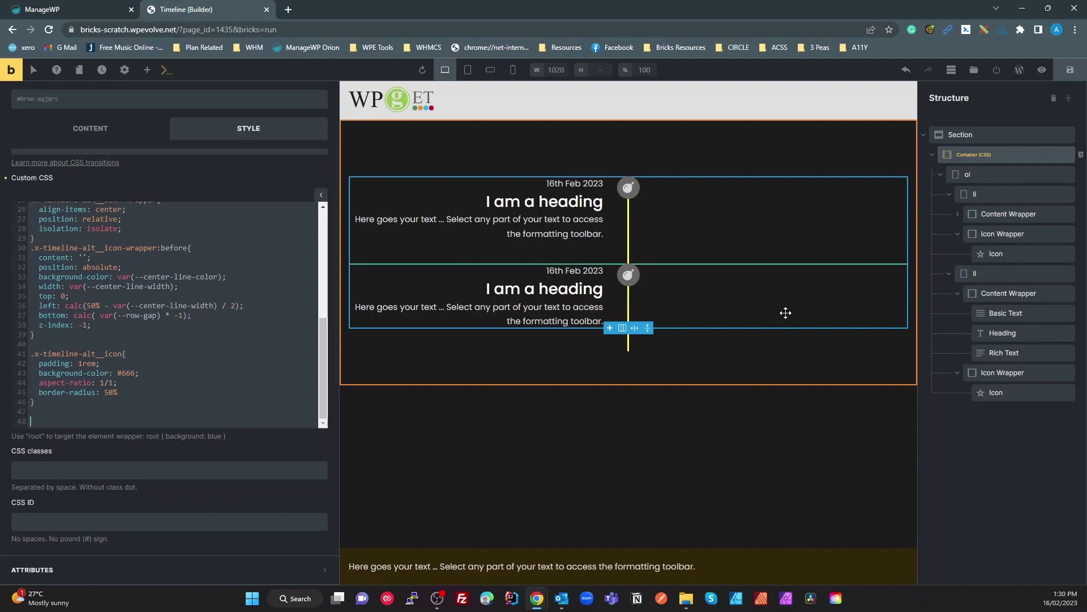
Start a new selector .x-timeline-alt__li:last-of-type at the end of the custom CSS, reusing the existing li class name.
{"action": "scroll", "coordinate": [241, 311], "scroll_direction": "up", "scroll_amount": 5}
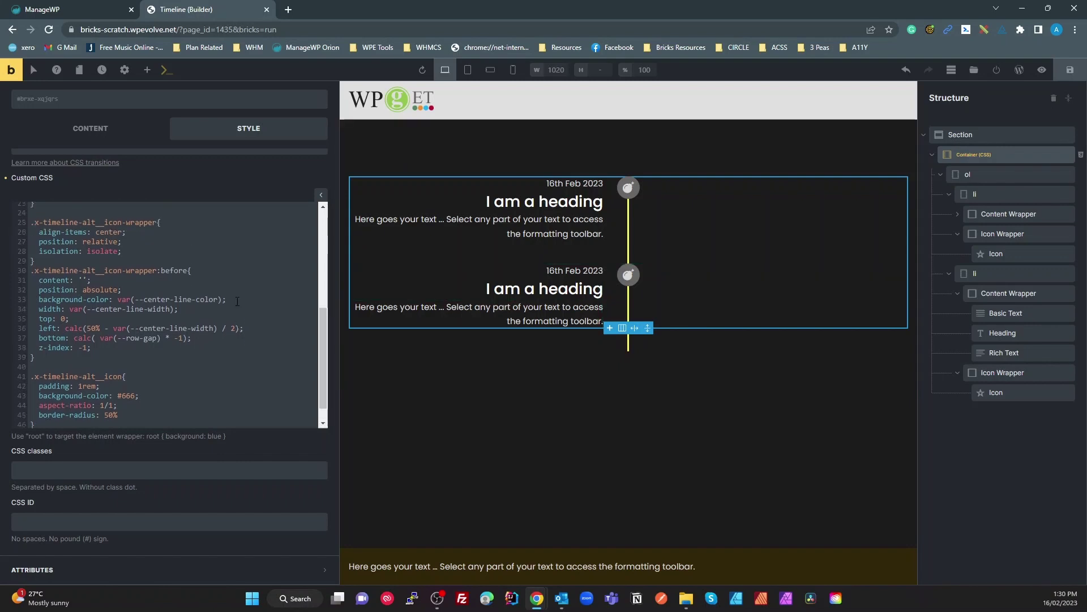
{"action": "scroll", "coordinate": [241, 310], "scroll_direction": "up", "scroll_amount": 1}
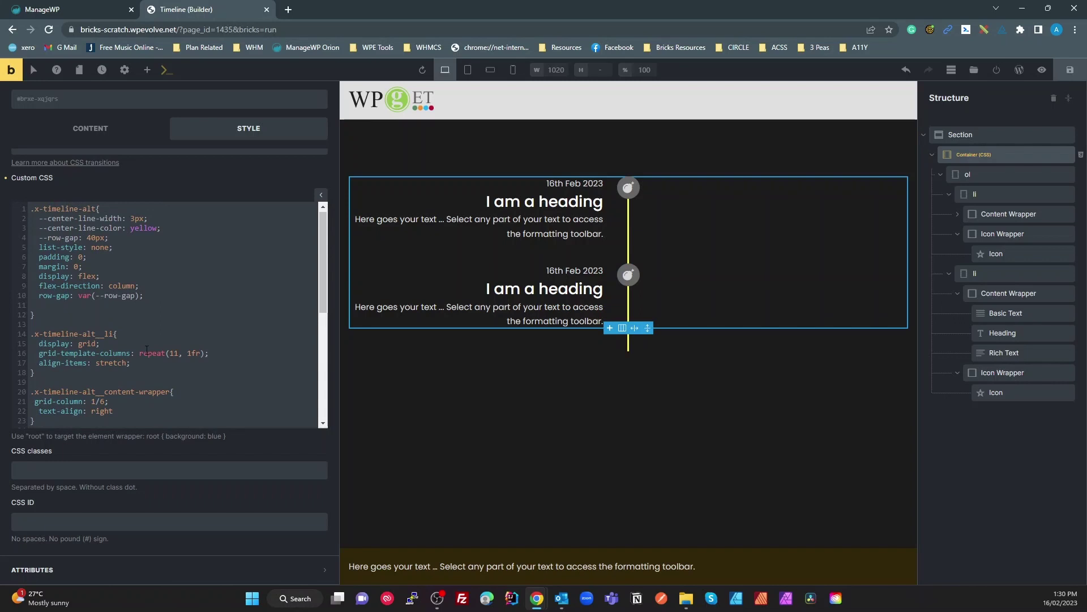
{"action": "left_click_drag", "start_coordinate": [113, 334], "coordinate": [34, 335]}
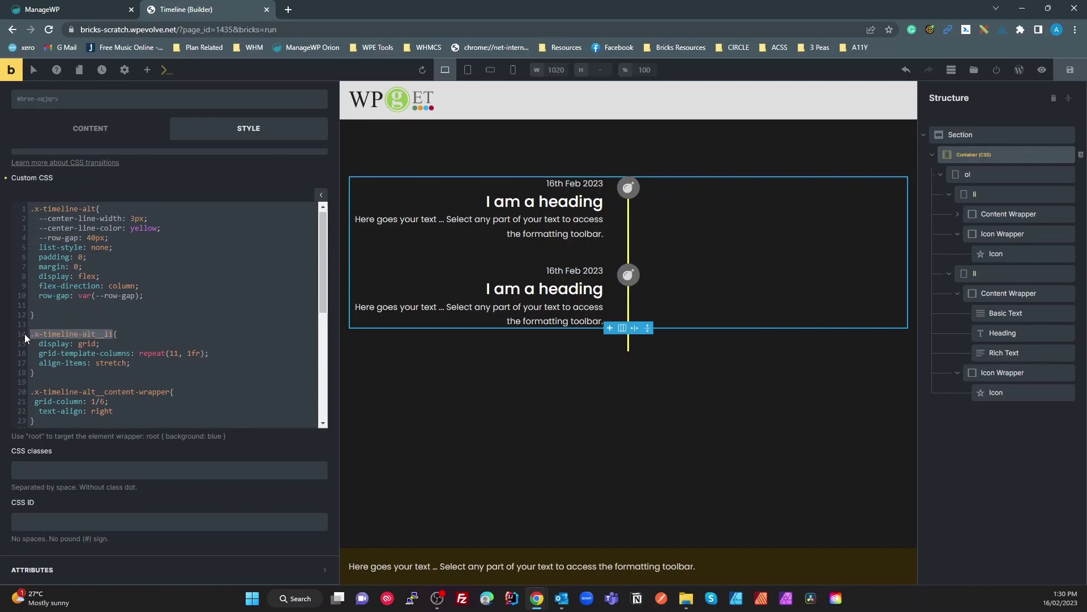
{"action": "scroll", "coordinate": [93, 342], "scroll_direction": "down", "scroll_amount": 5}
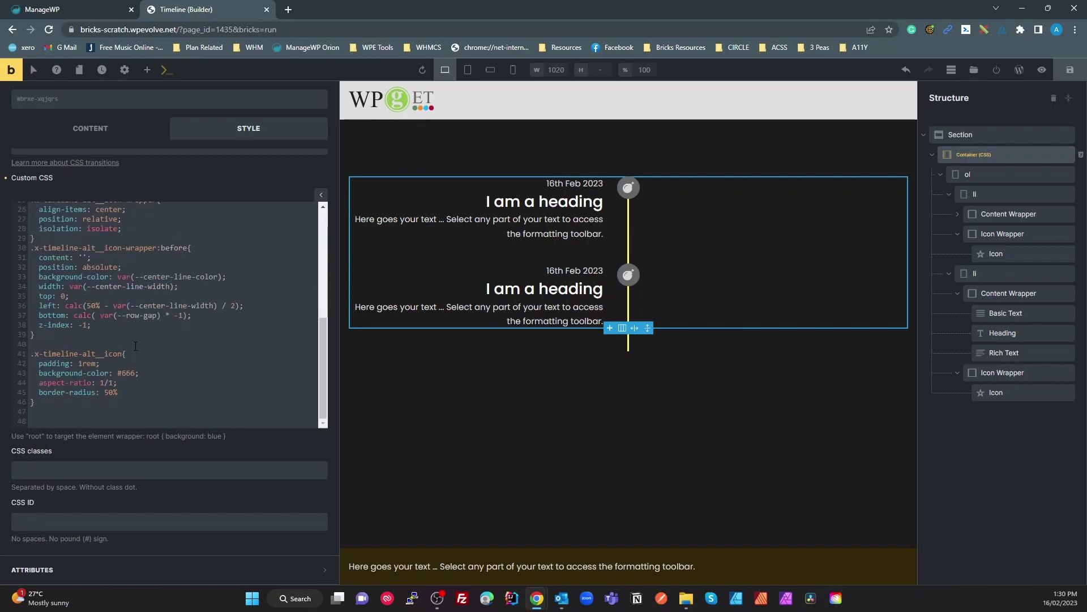
{"action": "left_click", "coordinate": [66, 410]}
{"action": "key", "text": "Down"}
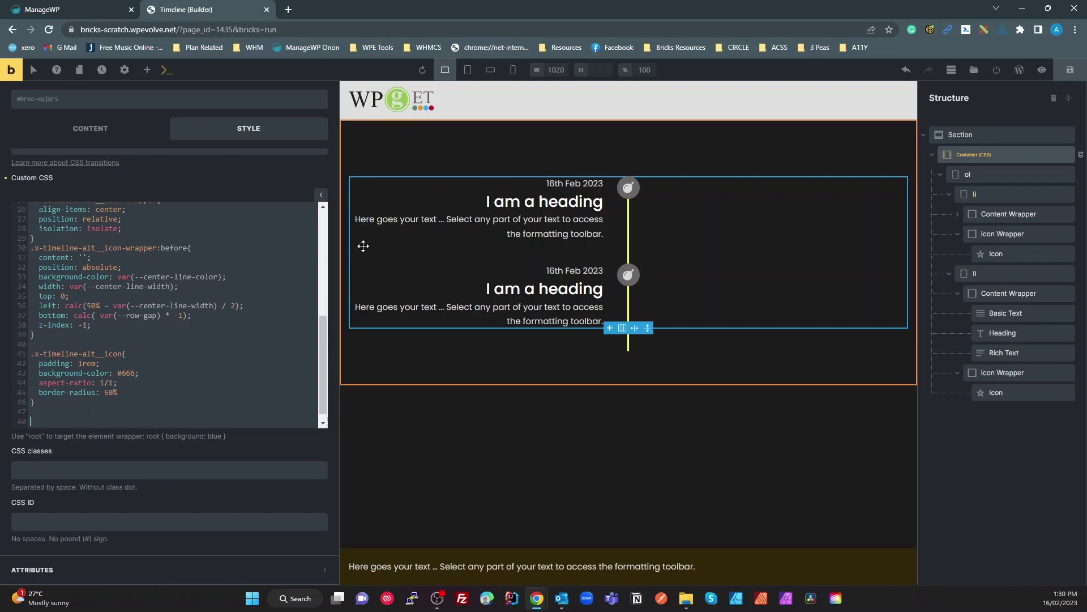
{"action": "key", "text": "Return"}
{"action": "type", "text": ".x-timeline-alt__li"}
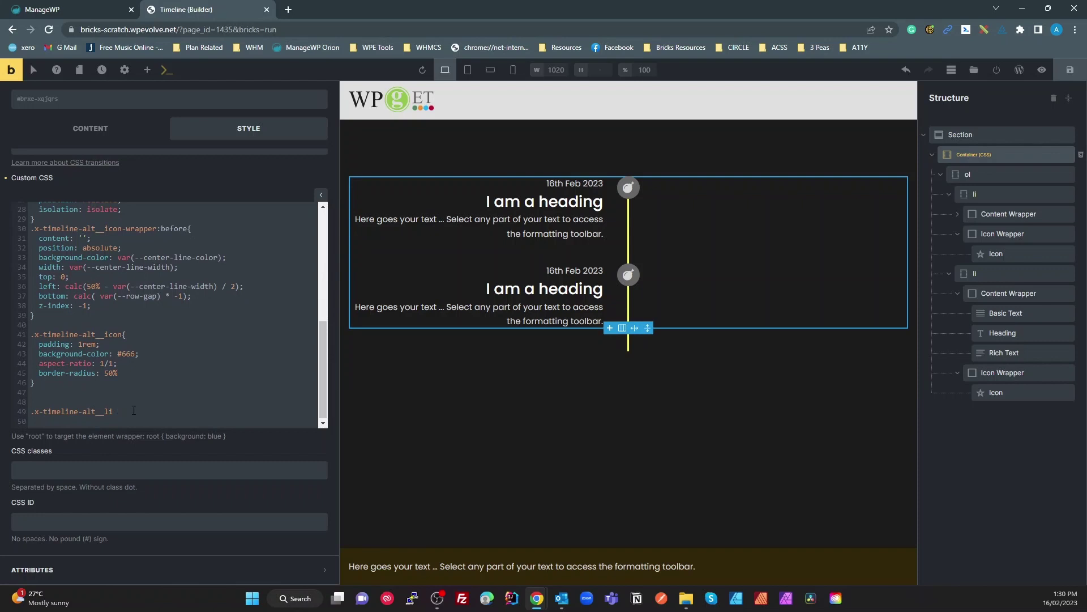
{"action": "key", "text": "BackSpace"}
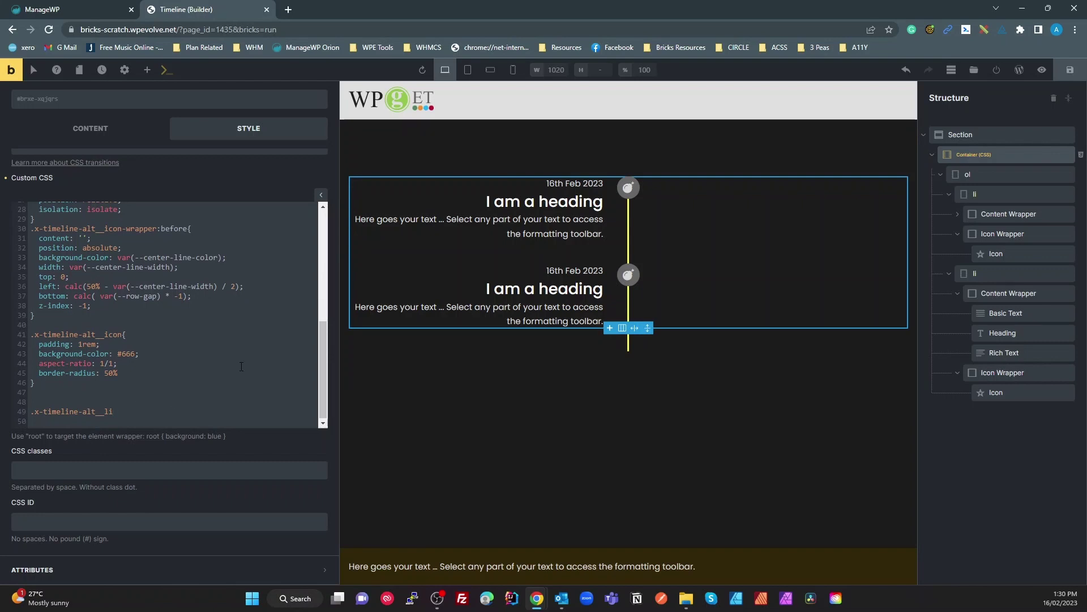
{"action": "type", "text": ":last"}
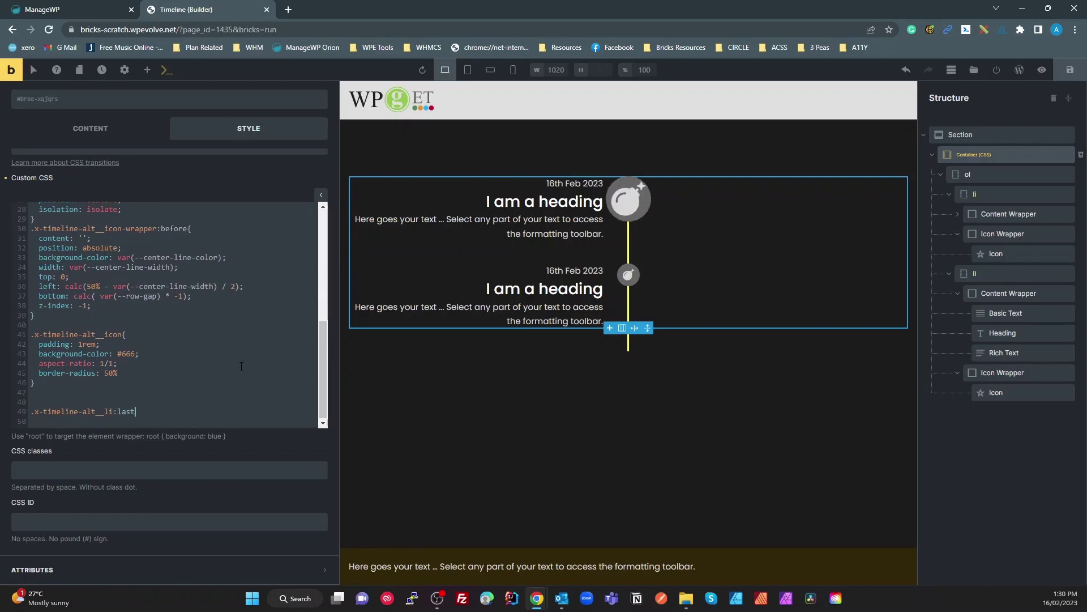
{"action": "type", "text": "-of-type"}
Extend the last-of-type selector with .x-timeline-alt__icon-wrapper:before and give the rule display: none; to hide the last item's line.
{"action": "left_click_drag", "start_coordinate": [189, 228], "coordinate": [31, 230]}
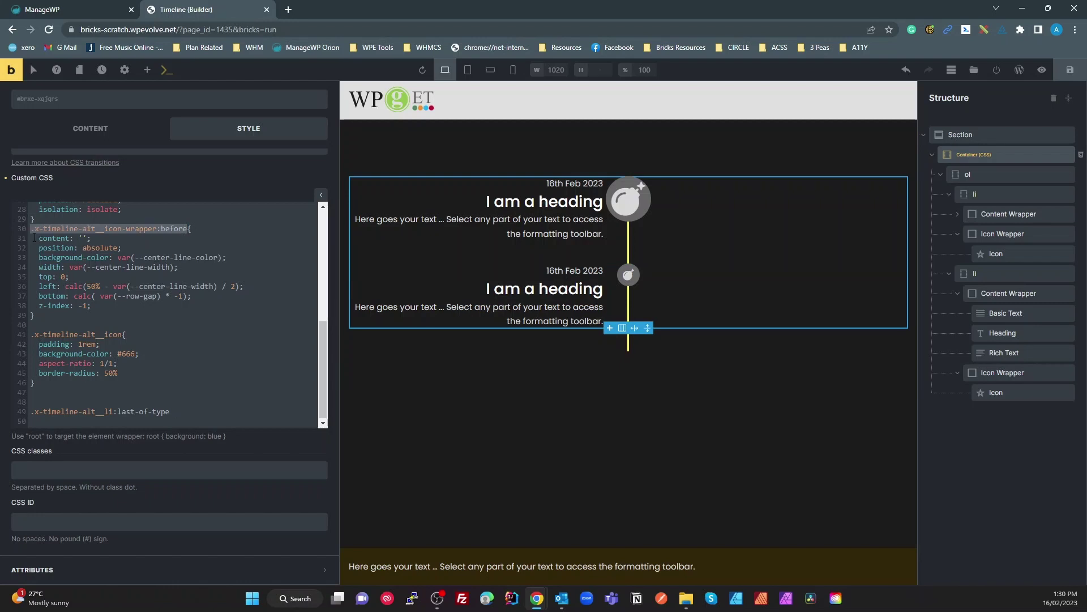
{"action": "key", "text": "ctrl+c"}
{"action": "left_click", "coordinate": [175, 407]}
{"action": "key", "text": "ctrl+v"}
{"action": "type", "text": "{"}
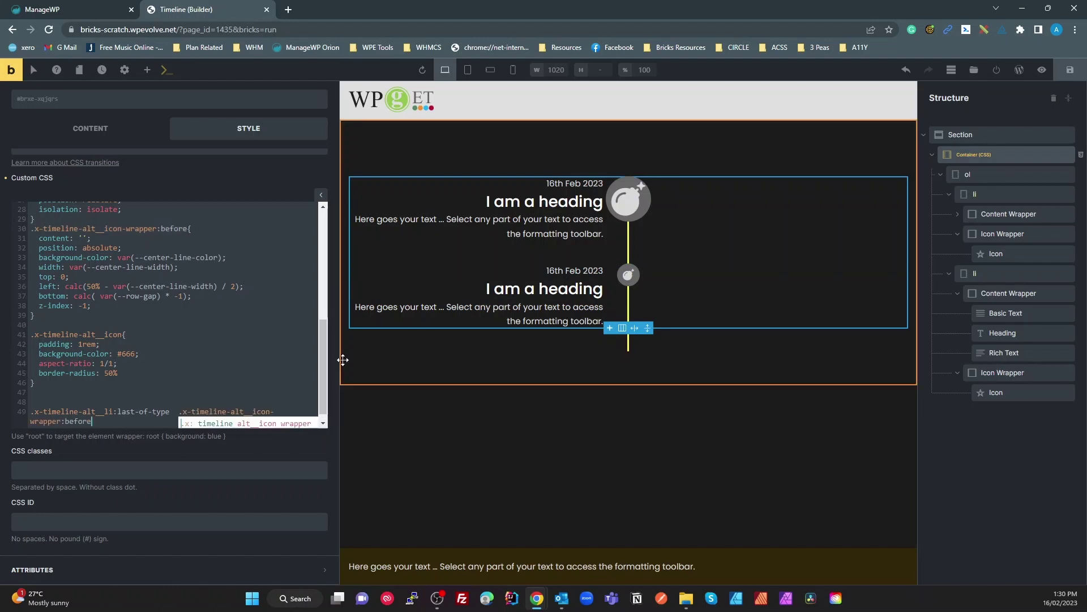
{"action": "key", "text": "Return"}
{"action": "key", "text": "Return"}
{"action": "type", "text": "}"}
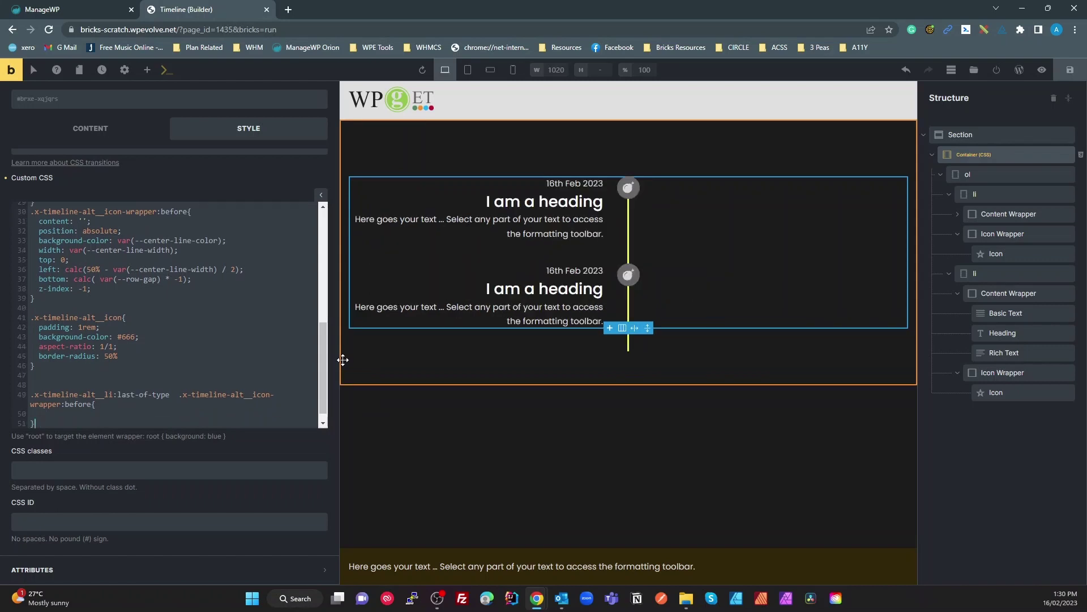
{"action": "type", "text": "display: no"}
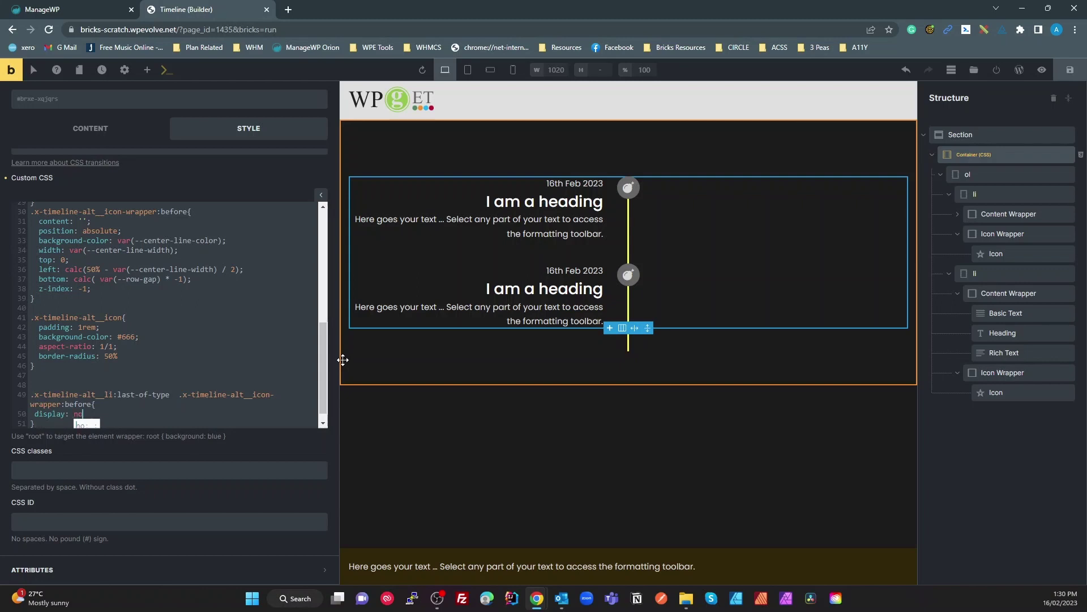
{"action": "type", "text": "ne;"}
Review the li class, last-of-type and icon-wrapper:before parts of the new rule's selector and its display declaration.
{"action": "double_click", "coordinate": [102, 394]}
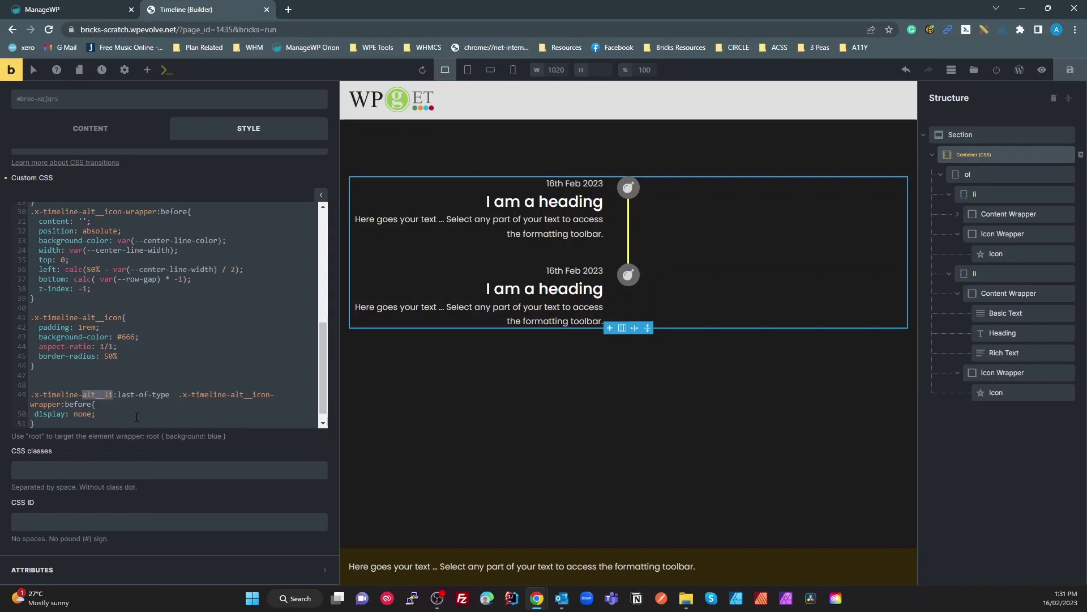
{"action": "double_click", "coordinate": [161, 394]}
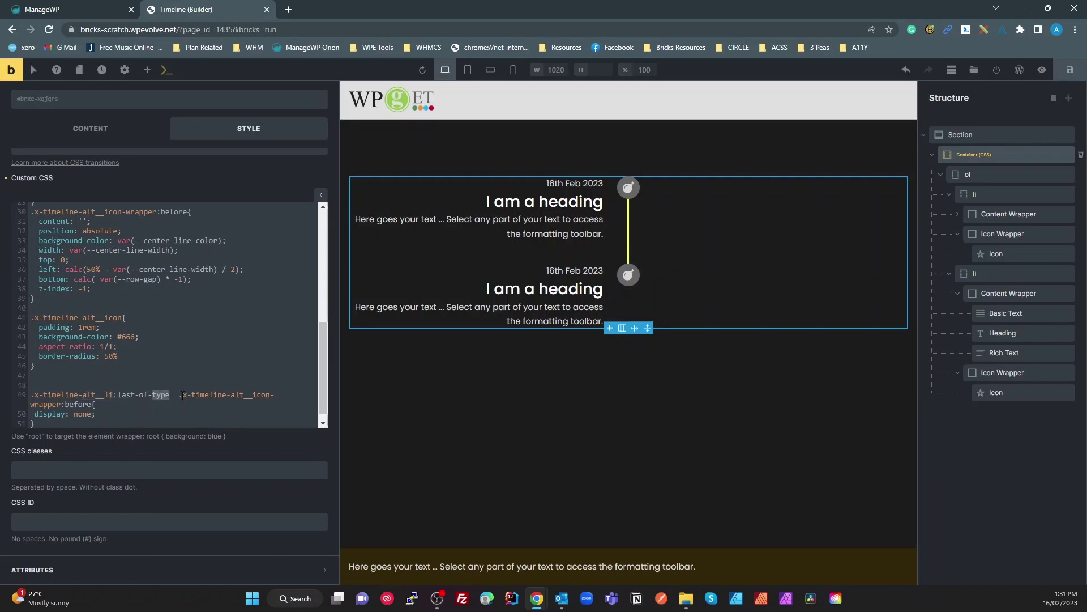
{"action": "left_click_drag", "start_coordinate": [184, 395], "coordinate": [90, 409]}
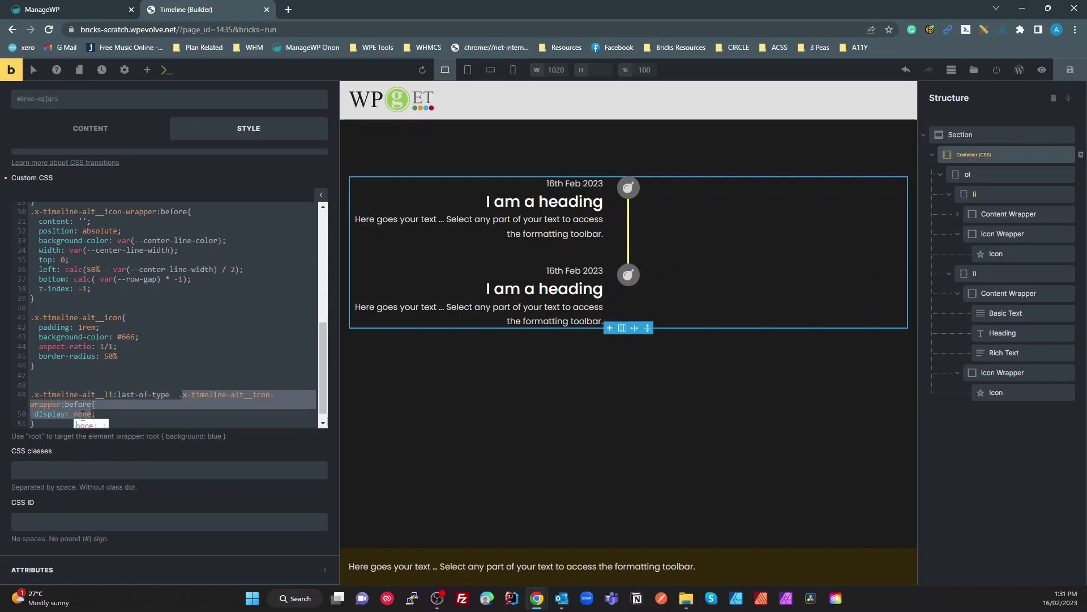
{"action": "left_click", "coordinate": [80, 414]}
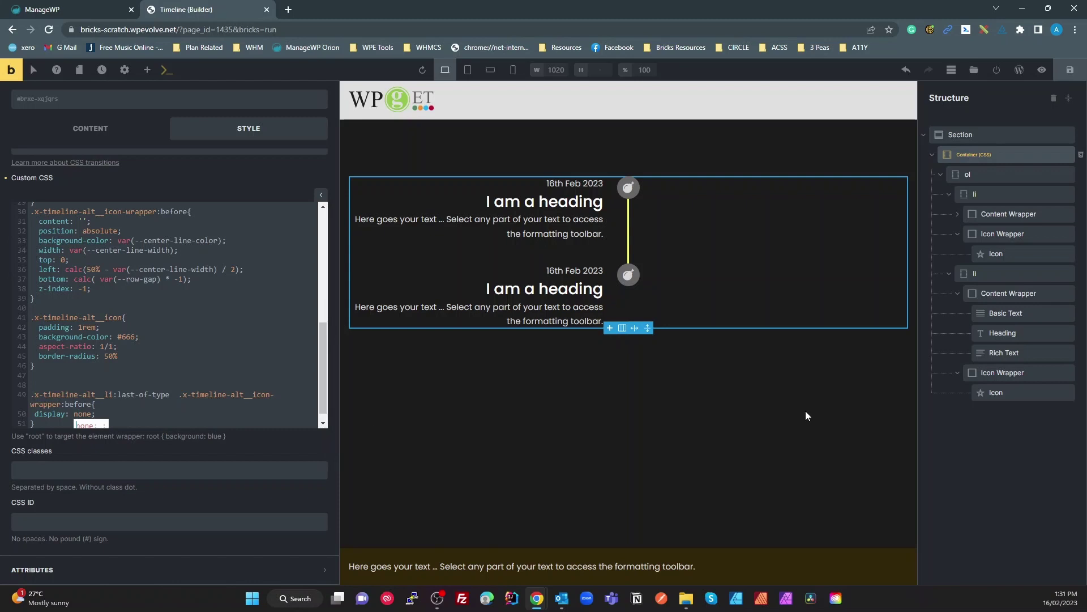
Add blank lines after the last-of-type rule and start a new selector with the .x-timeline-alt__li class copied from it.
{"action": "scroll", "coordinate": [73, 423], "scroll_direction": "down", "scroll_amount": 3}
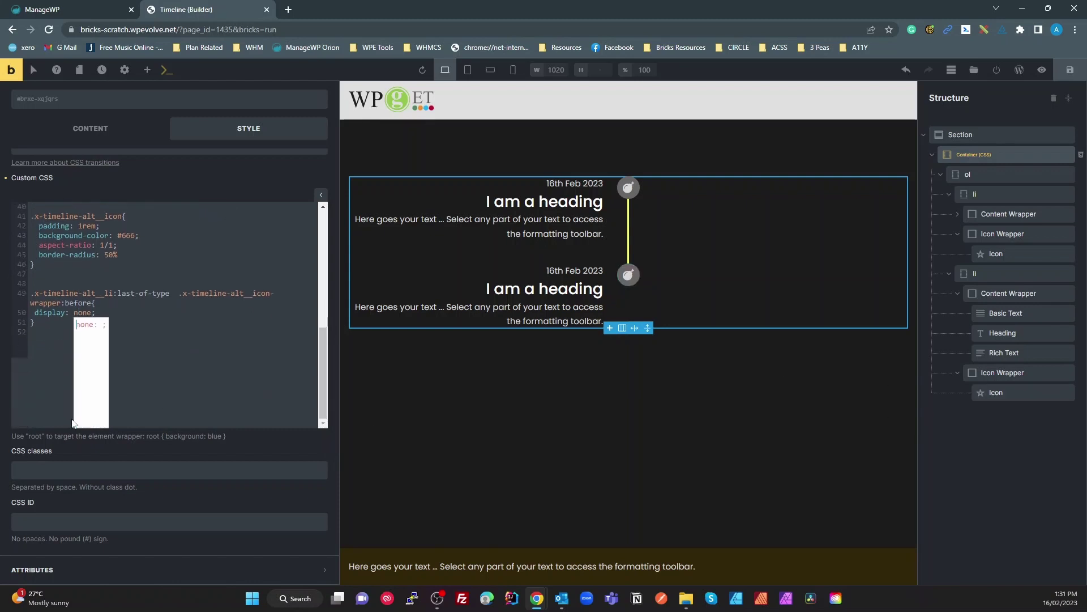
{"action": "key", "text": "Escape"}
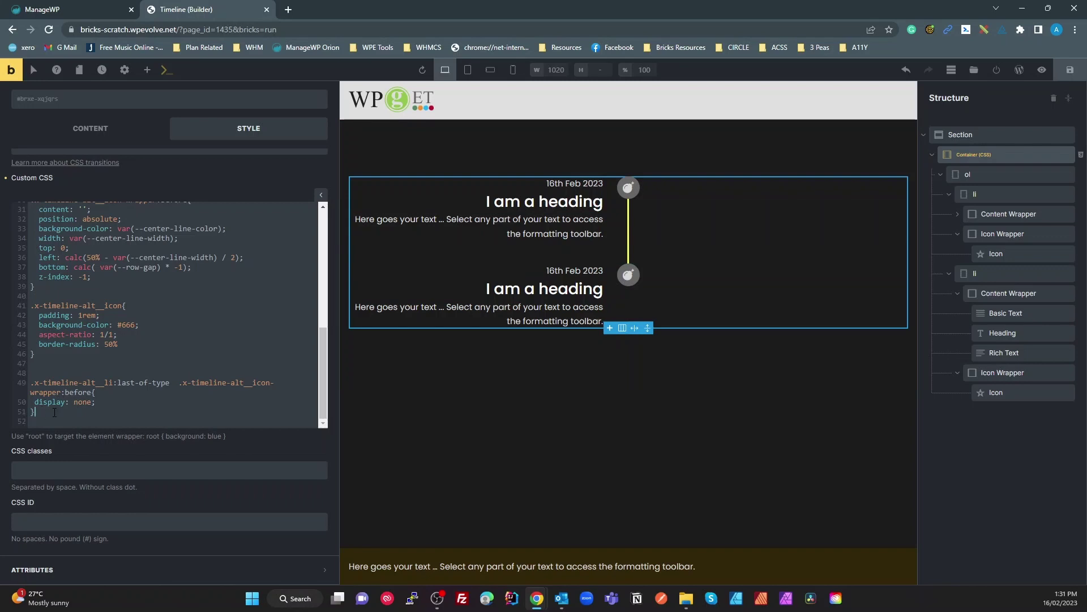
{"action": "key", "text": "Return"}
{"action": "key", "text": "Return"}
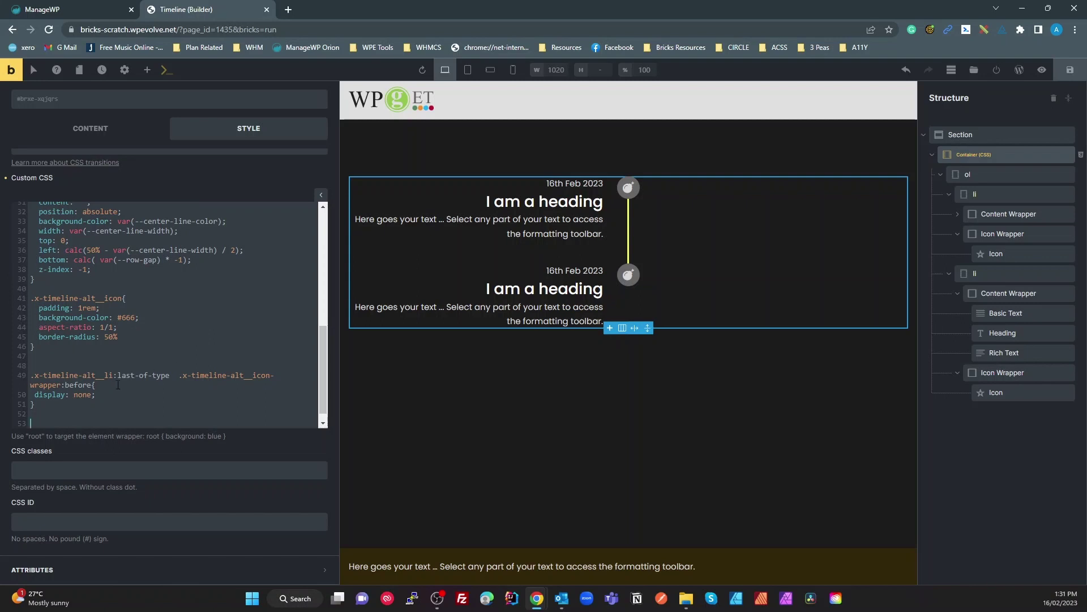
{"action": "left_click_drag", "start_coordinate": [114, 378], "coordinate": [26, 378]}
{"action": "key", "text": "ctrl+c"}
{"action": "left_click", "coordinate": [40, 423]}
{"action": "key", "text": "ctrl+v"}
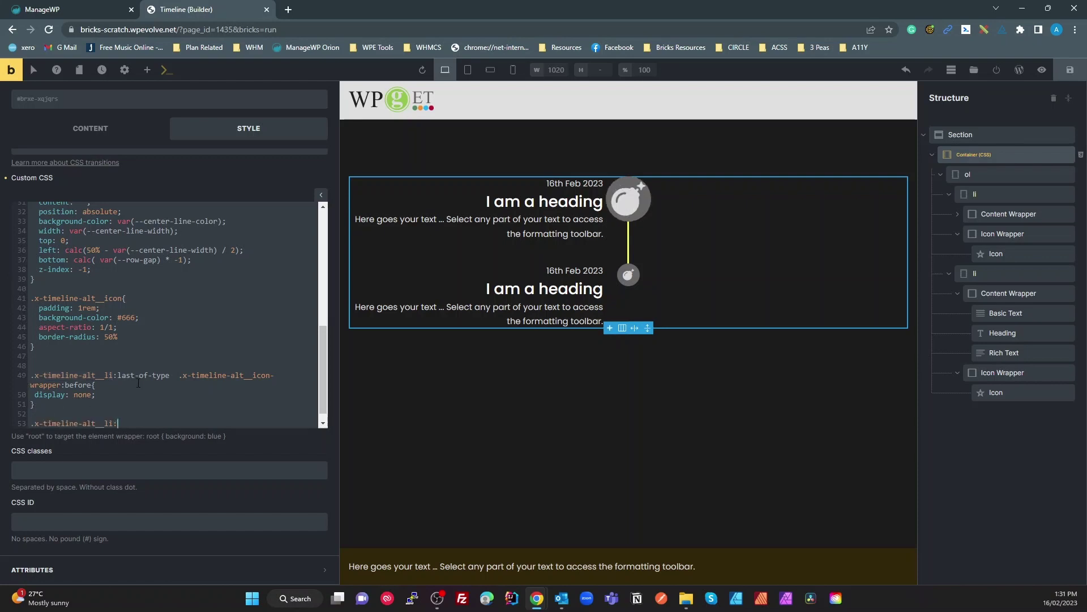
Complete the new li selector with :nth-of-type(even) and give it an empty rule body in braces.
{"action": "type", "text": ":nth-of-type"}
{"action": "type", "text": "(even"}
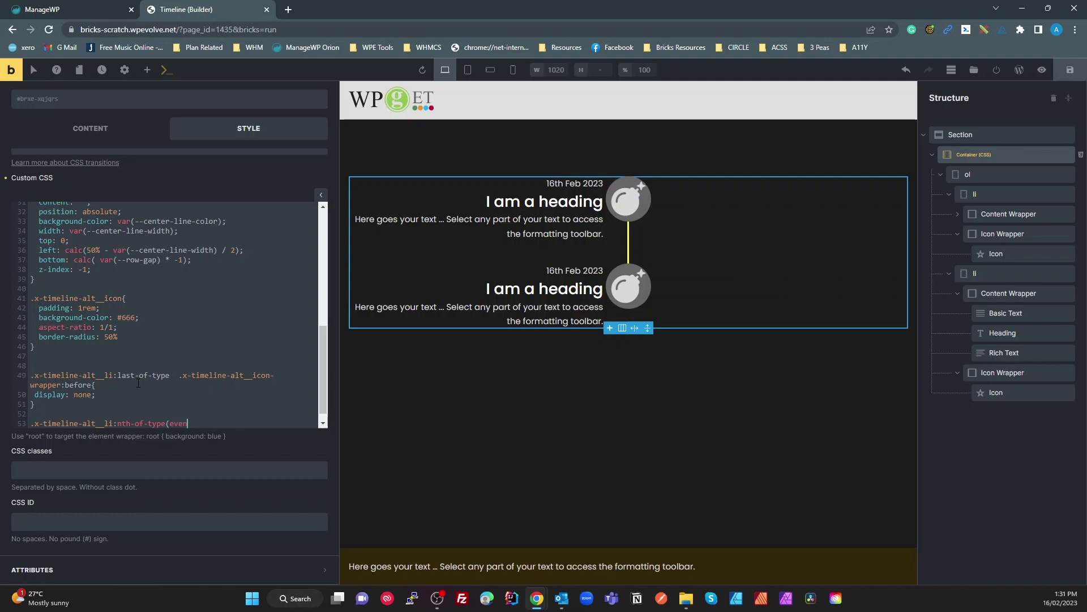
{"action": "type", "text": "){"}
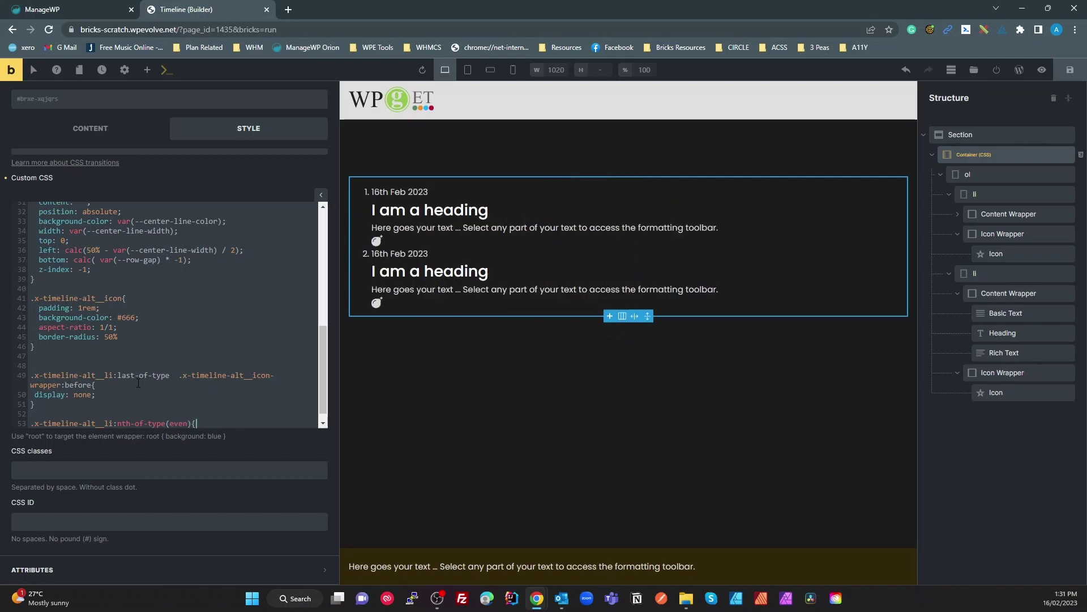
{"action": "key", "text": "Return"}
{"action": "key", "text": "Return"}
{"action": "type", "text": "}"}
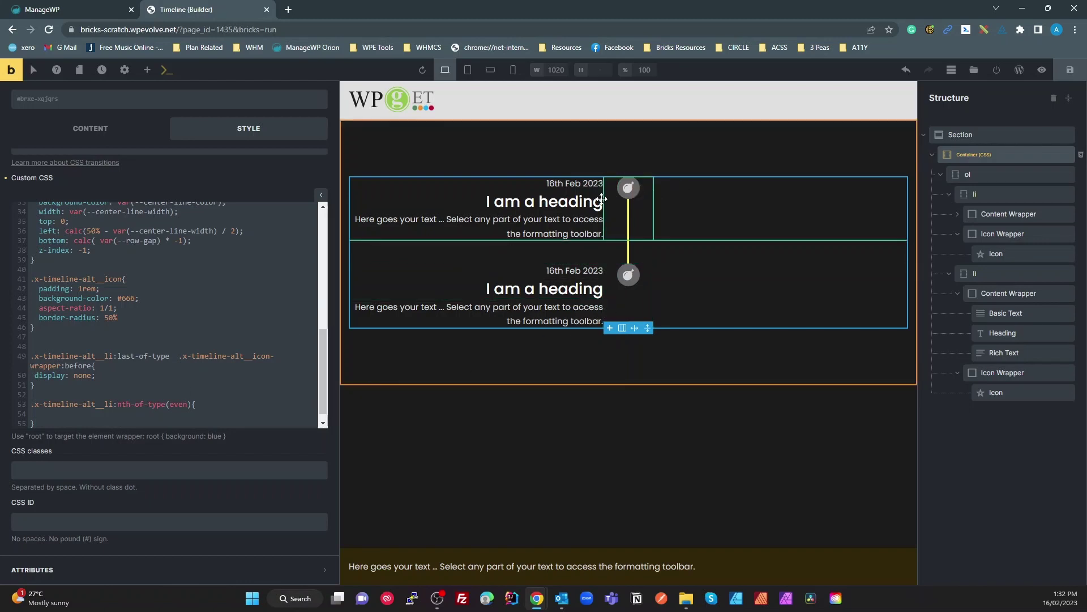
Add grid-column: 6/7; as the first declaration of the .x-timeline-alt__icon-wrapper rule, reusing the declaration from the content-wrapper rule.
{"action": "scroll", "coordinate": [220, 320], "scroll_direction": "up", "scroll_amount": 4}
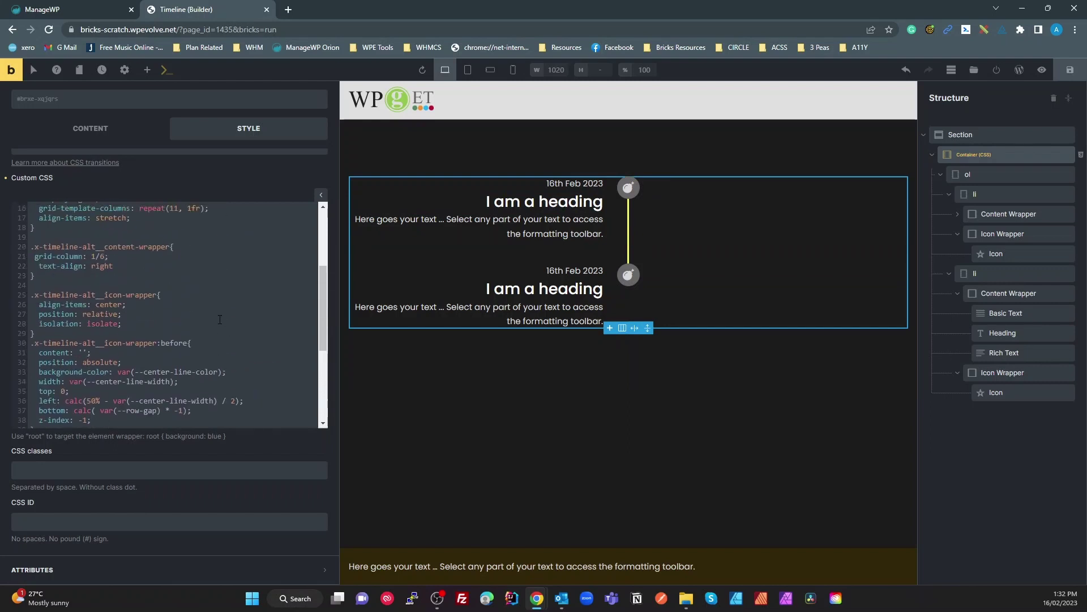
{"action": "scroll", "coordinate": [220, 320], "scroll_direction": "up", "scroll_amount": 3}
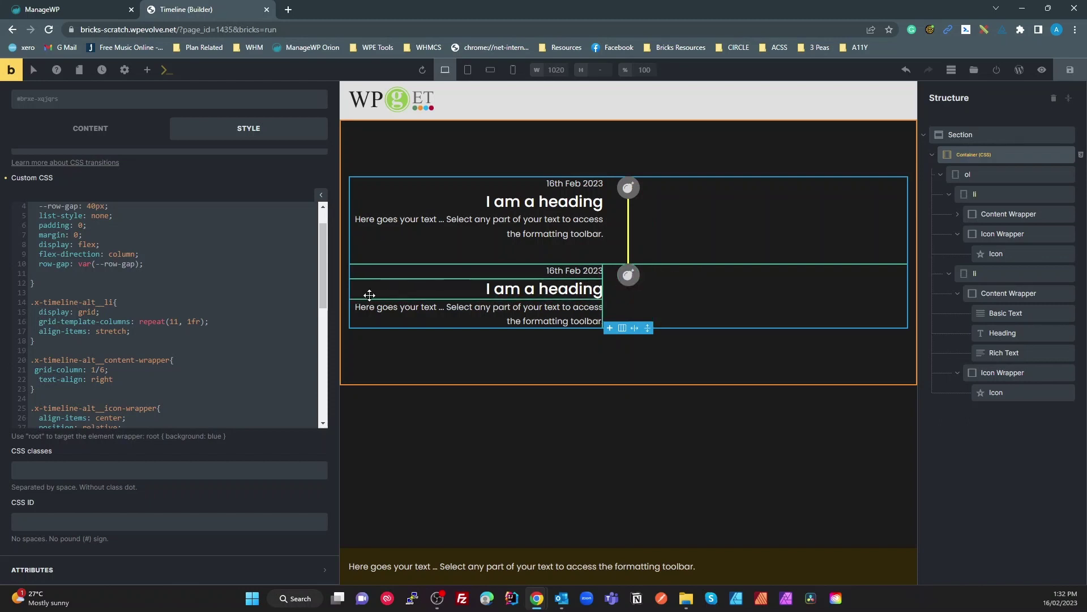
{"action": "scroll", "coordinate": [180, 339], "scroll_direction": "up", "scroll_amount": 2}
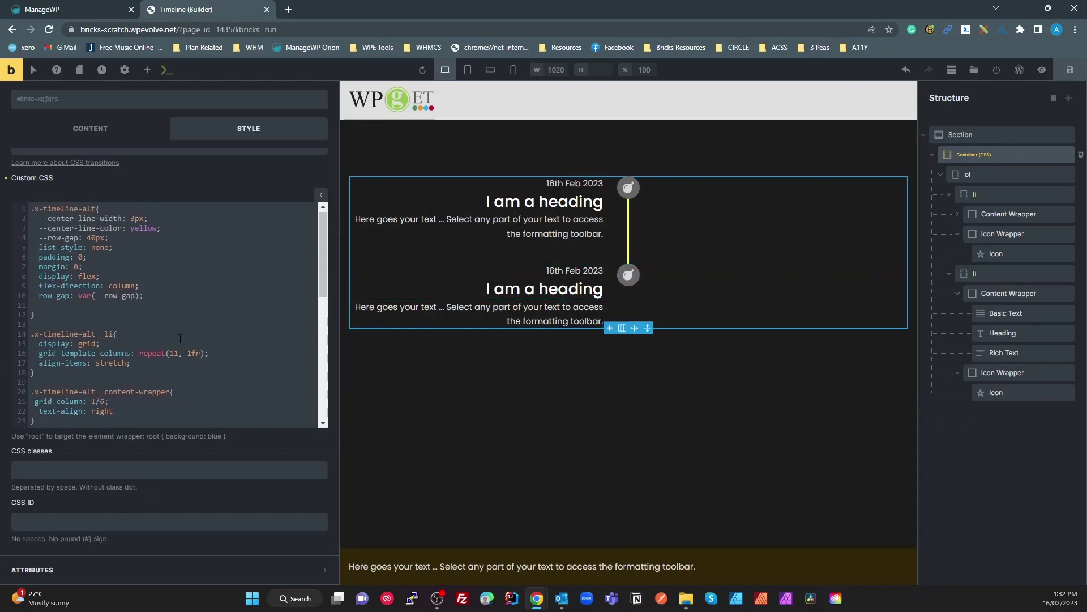
{"action": "scroll", "coordinate": [163, 333], "scroll_direction": "down", "scroll_amount": 5}
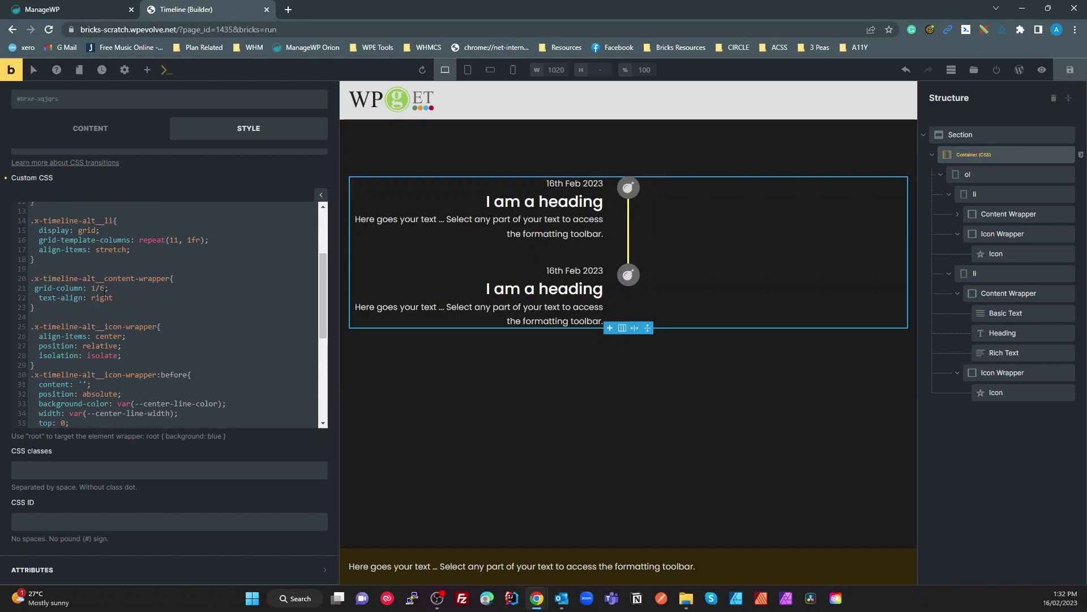
{"action": "left_click", "coordinate": [112, 290]}
{"action": "left_click_drag", "start_coordinate": [110, 289], "coordinate": [36, 289]}
{"action": "key", "text": "ctrl+c"}
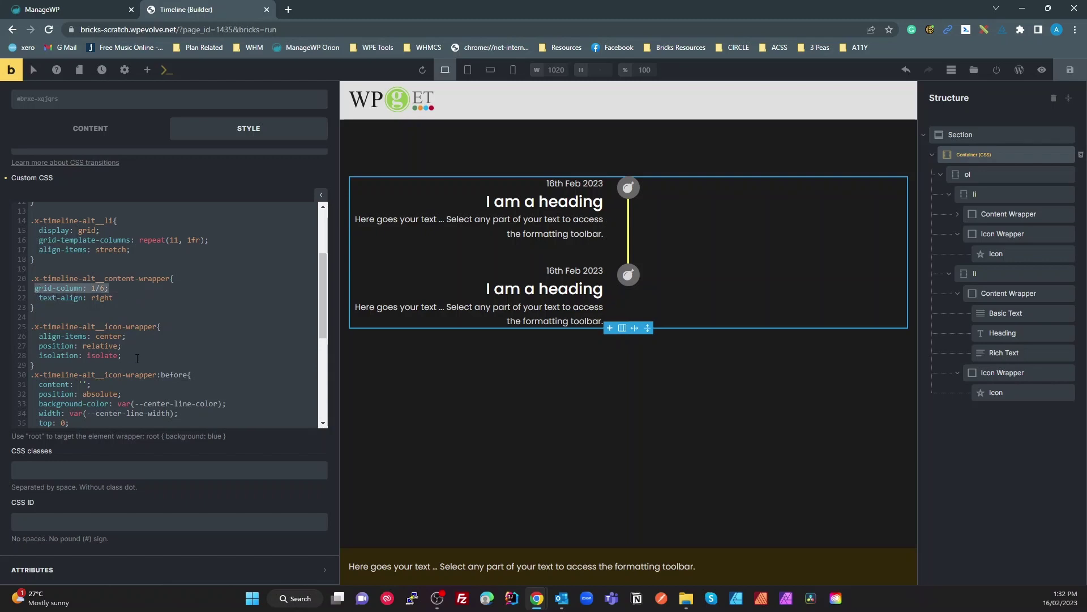
{"action": "left_click", "coordinate": [172, 326]}
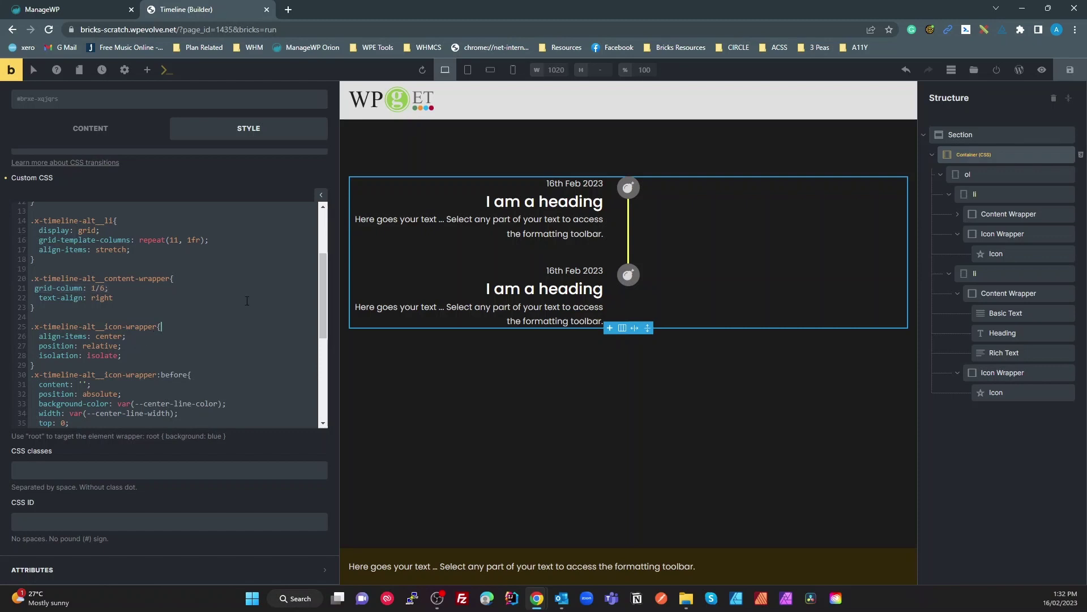
{"action": "key", "text": "Return"}
{"action": "key", "text": "ctrl+v"}
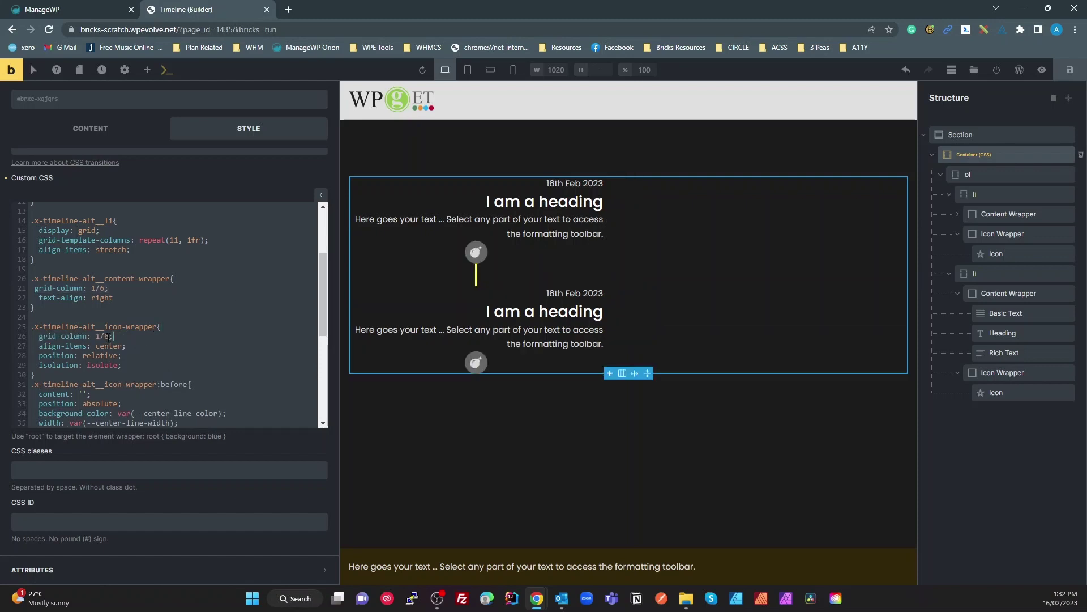
{"action": "left_click_drag", "start_coordinate": [111, 336], "coordinate": [95, 336]}
{"action": "type", "text": "6/7"}
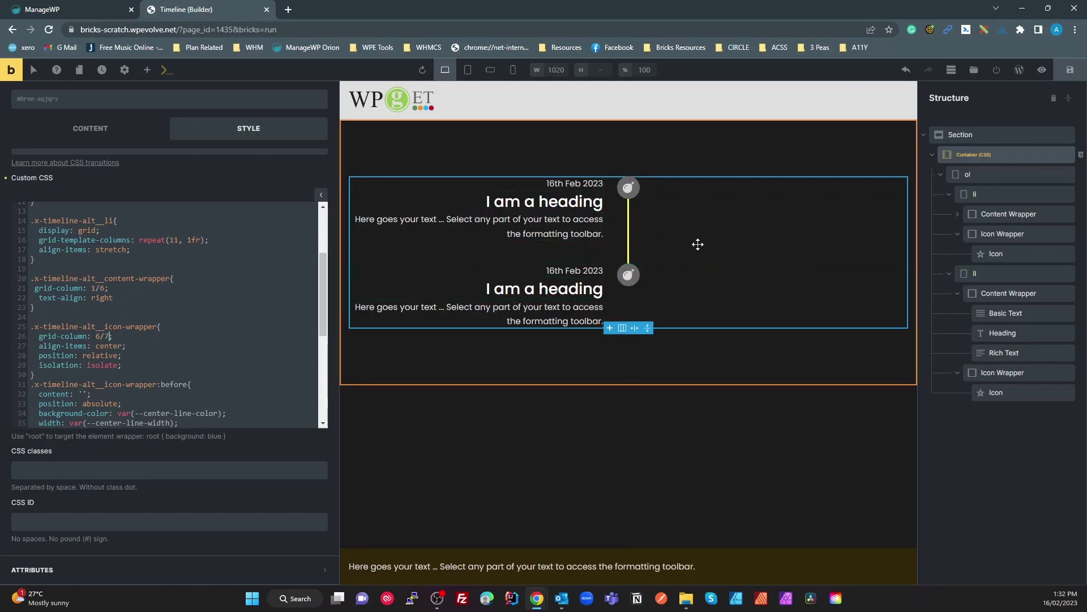
Check the class of the second list item's Content Wrapper and return to the custom CSS of Container (CSS).
{"action": "scroll", "coordinate": [176, 345], "scroll_direction": "down", "scroll_amount": 3}
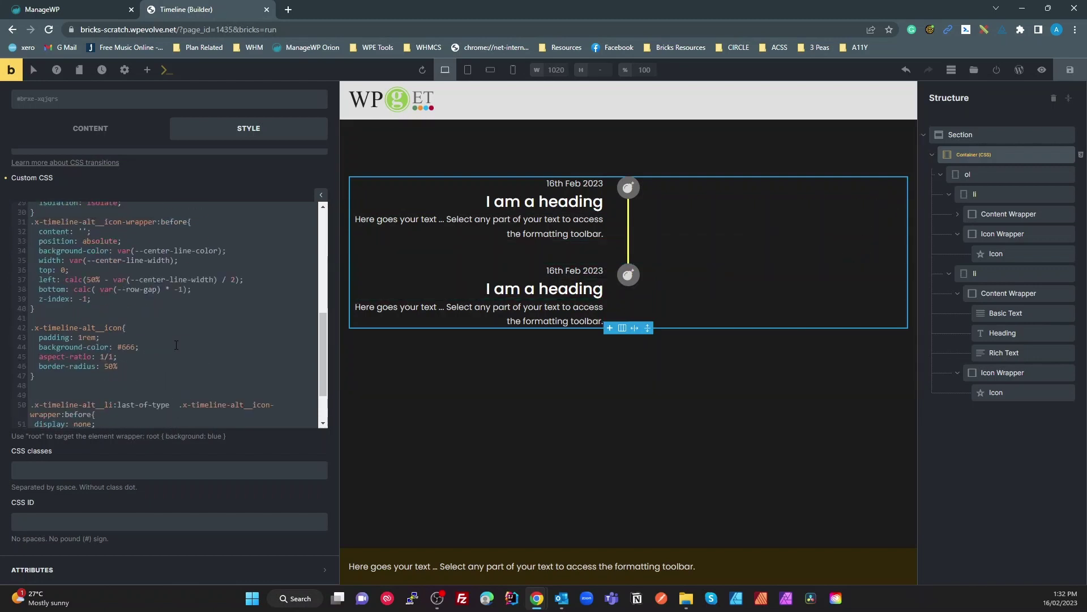
{"action": "scroll", "coordinate": [176, 345], "scroll_direction": "down", "scroll_amount": 1}
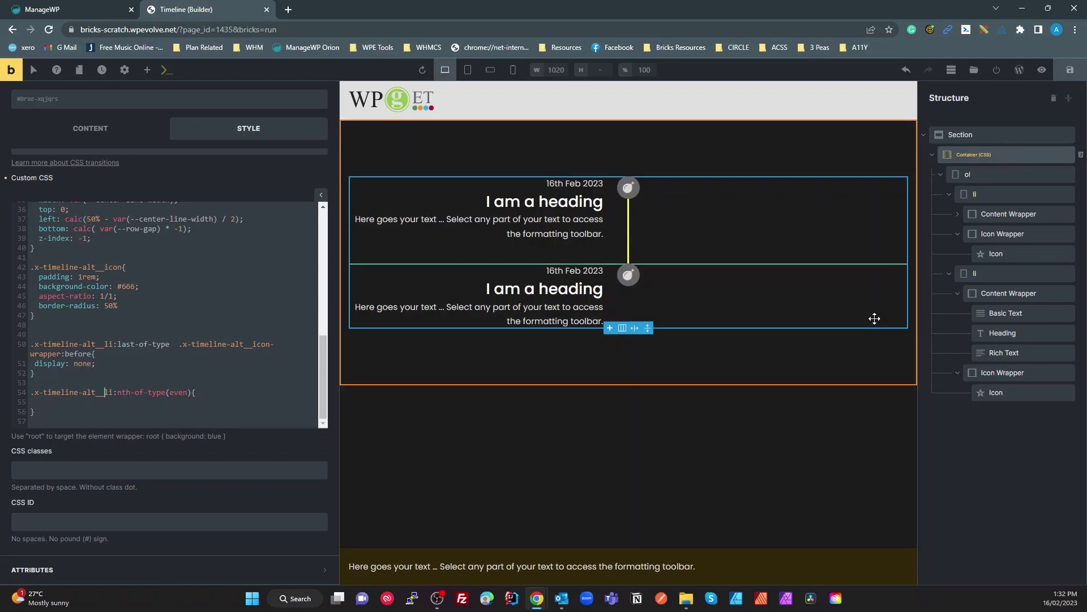
{"action": "left_click", "coordinate": [980, 274]}
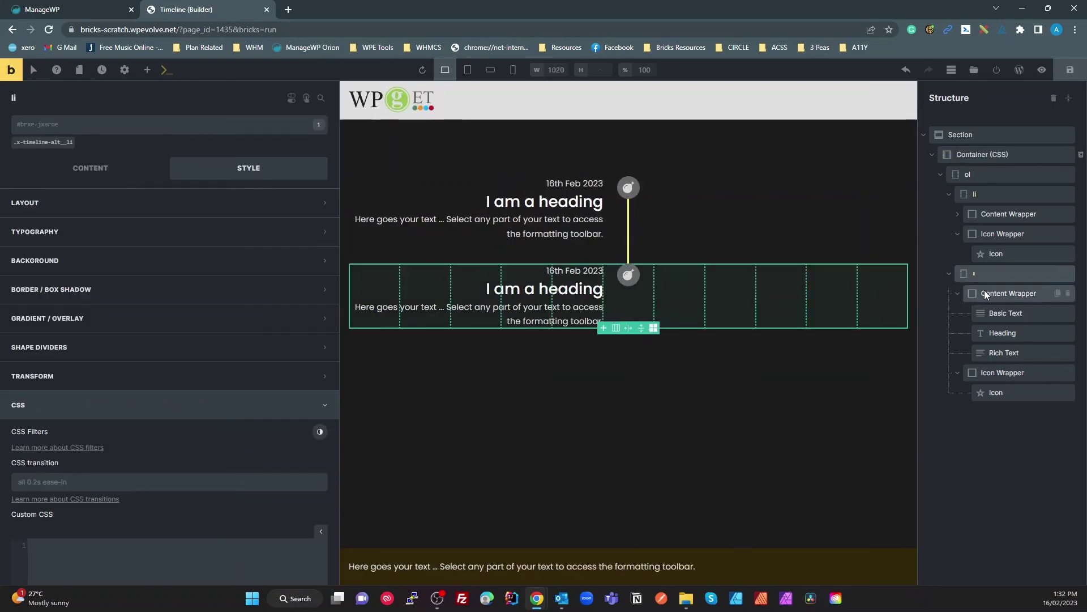
{"action": "left_click", "coordinate": [985, 290]}
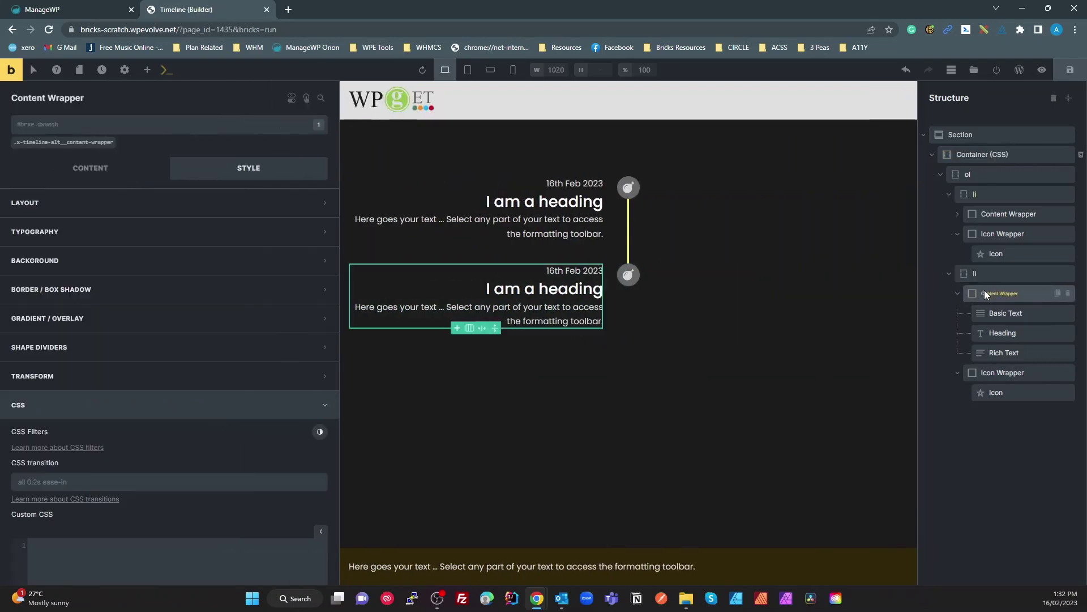
{"action": "left_click", "coordinate": [99, 144]}
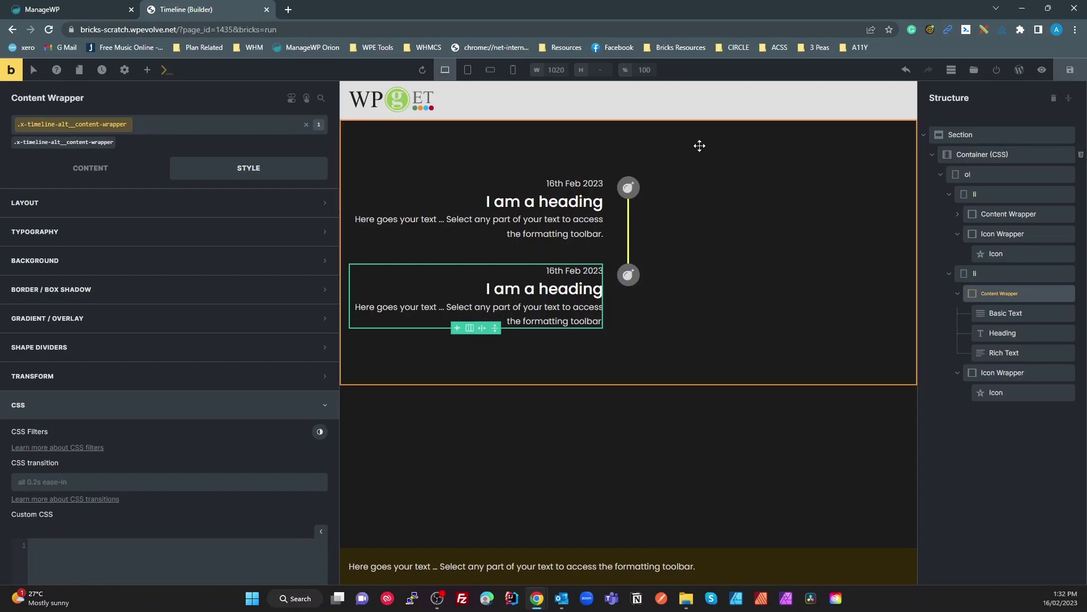
{"action": "left_click", "coordinate": [977, 154]}
{"action": "scroll", "coordinate": [111, 475], "scroll_direction": "down", "scroll_amount": 5}
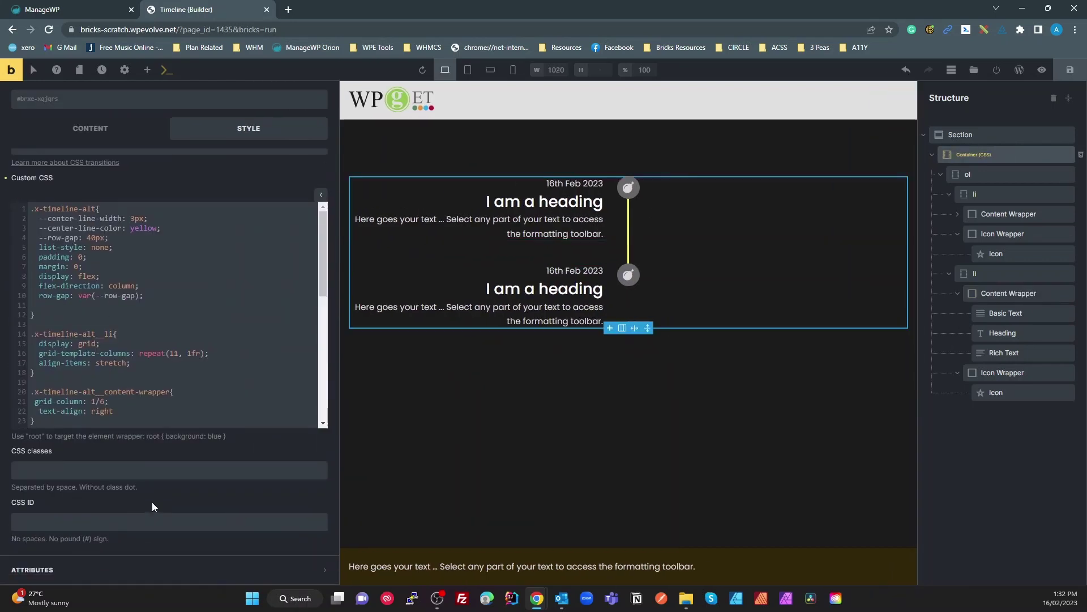
{"action": "scroll", "coordinate": [201, 381], "scroll_direction": "down", "scroll_amount": 6}
{"action": "left_click", "coordinate": [192, 392]}
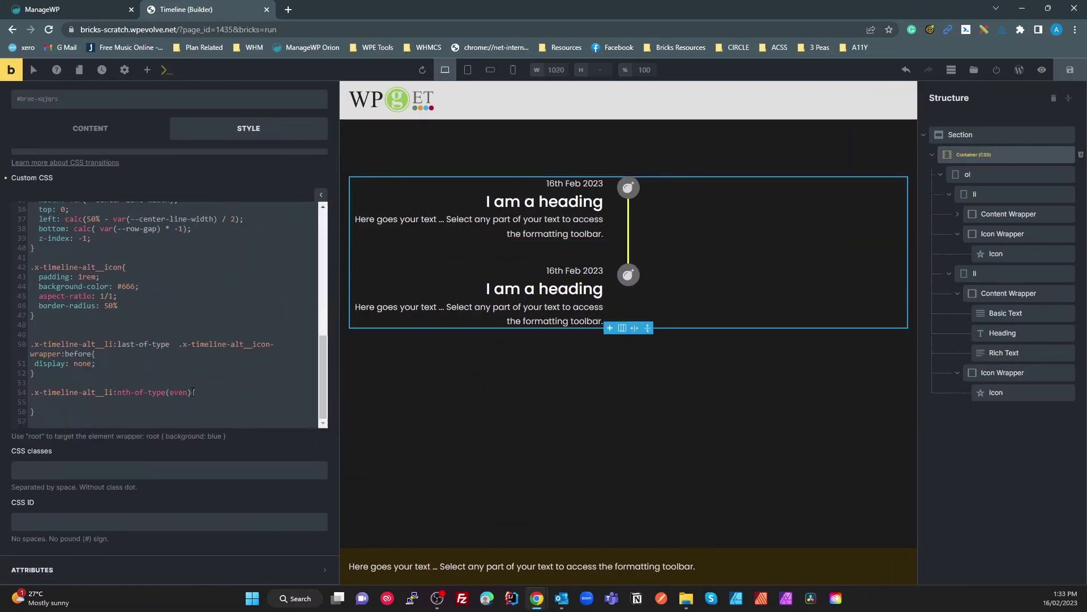
{"action": "type", "text": "grid-column: 1/6;"}
Replace the stray grid-column text in the nth-of-type(even) selector with the .x-timeline-alt__content-wrapper class copied from its own rule.
{"action": "scroll", "coordinate": [134, 347], "scroll_direction": "up", "scroll_amount": 3}
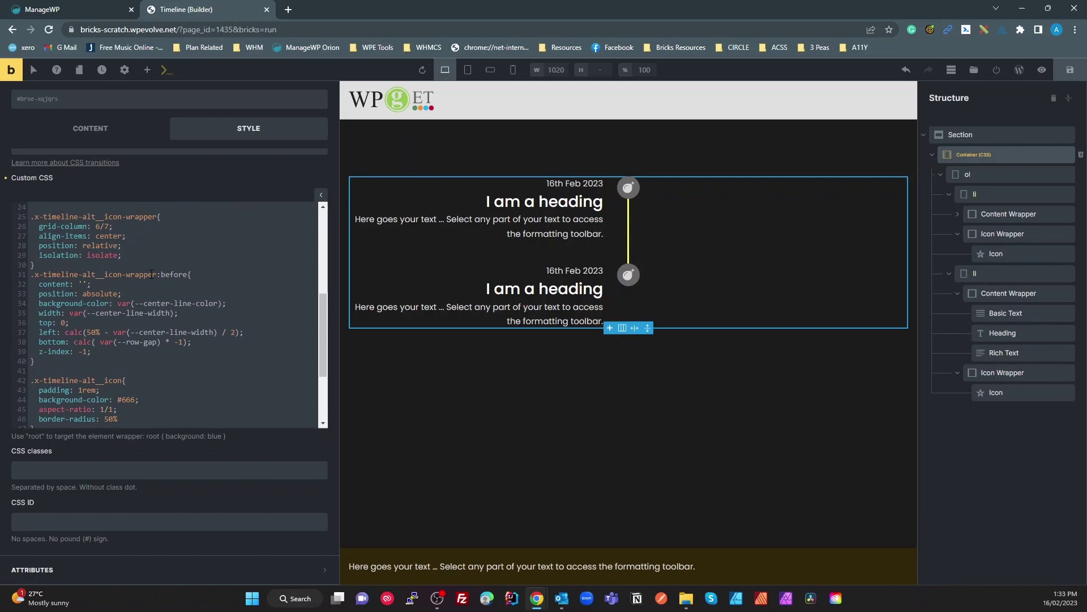
{"action": "scroll", "coordinate": [144, 249], "scroll_direction": "up", "scroll_amount": 3}
{"action": "left_click_drag", "start_coordinate": [170, 282], "coordinate": [32, 280]}
{"action": "key", "text": "ctrl+c"}
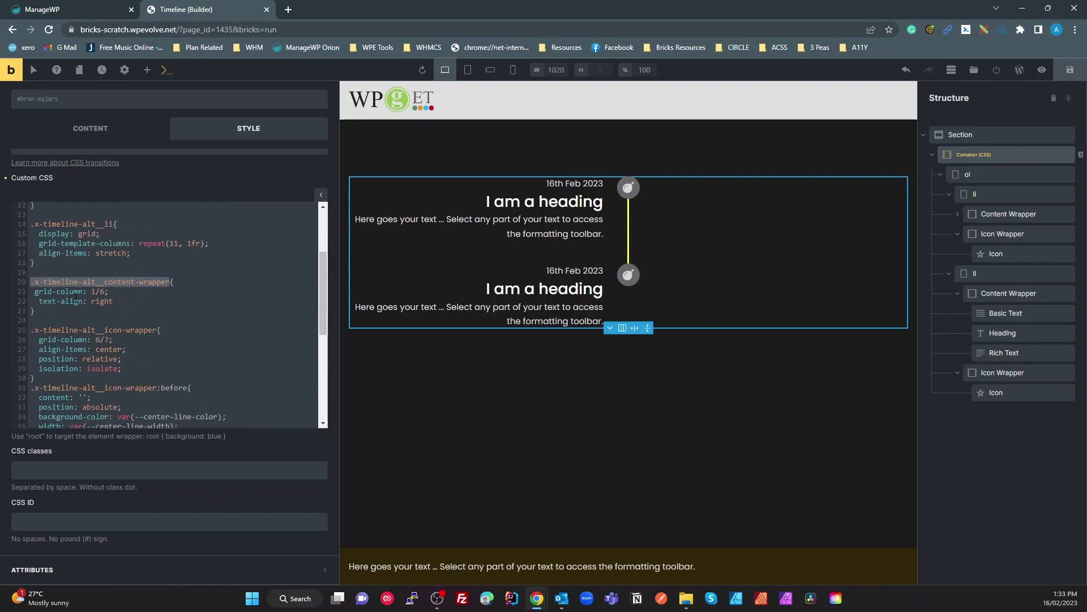
{"action": "scroll", "coordinate": [76, 298], "scroll_direction": "down", "scroll_amount": 4}
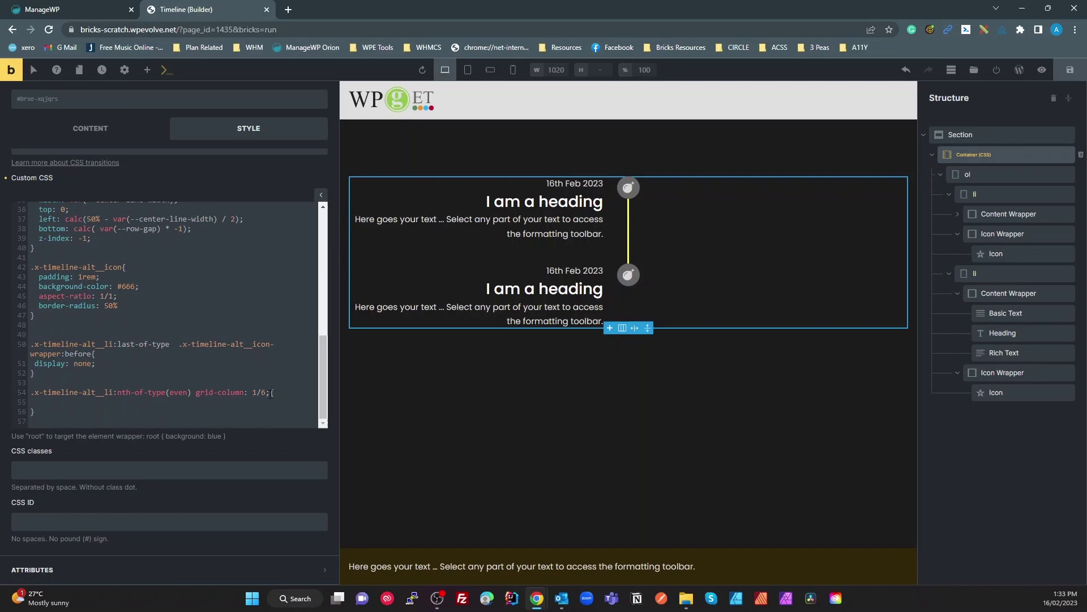
{"action": "left_click_drag", "start_coordinate": [271, 392], "coordinate": [194, 392]}
{"action": "key", "text": "ctrl+v"}
Check the column line numbers of the grid overlay on the reference Frames Home page and return to the even-item rule.
{"action": "left_click", "coordinate": [81, 415]}
{"action": "scroll", "coordinate": [121, 398], "scroll_direction": "up", "scroll_amount": 2}
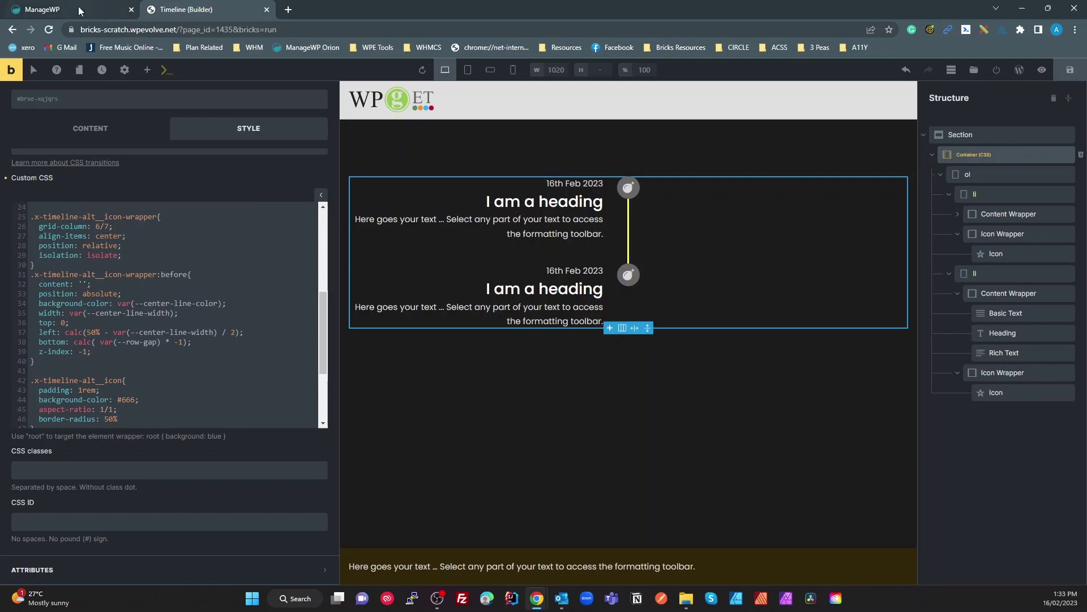
{"action": "key", "text": "alt+Tab"}
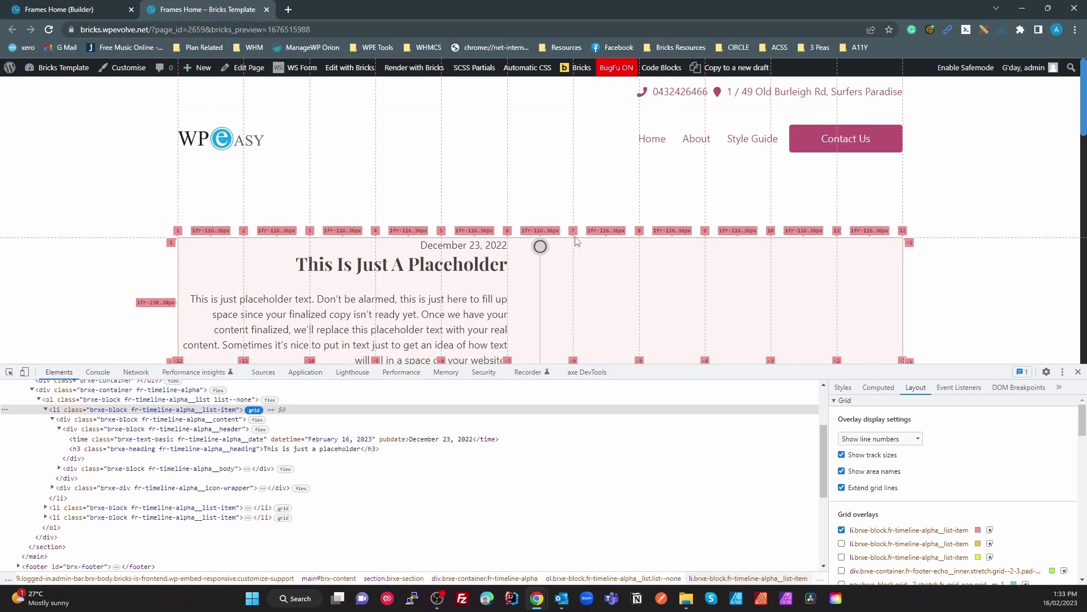
{"action": "key", "text": "alt+Tab"}
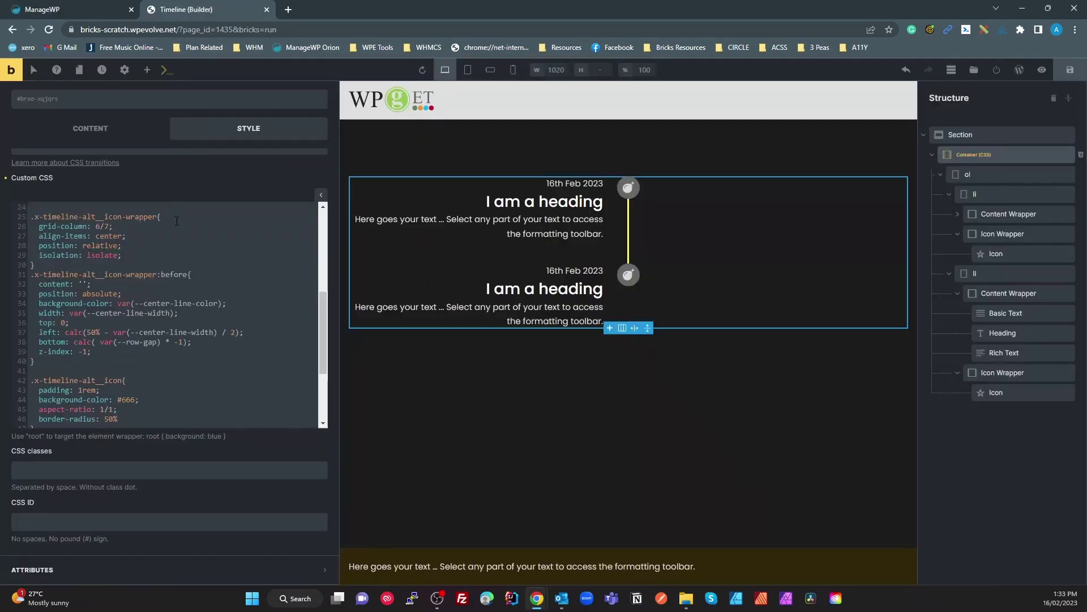
{"action": "scroll", "coordinate": [170, 382], "scroll_direction": "down", "scroll_amount": 3}
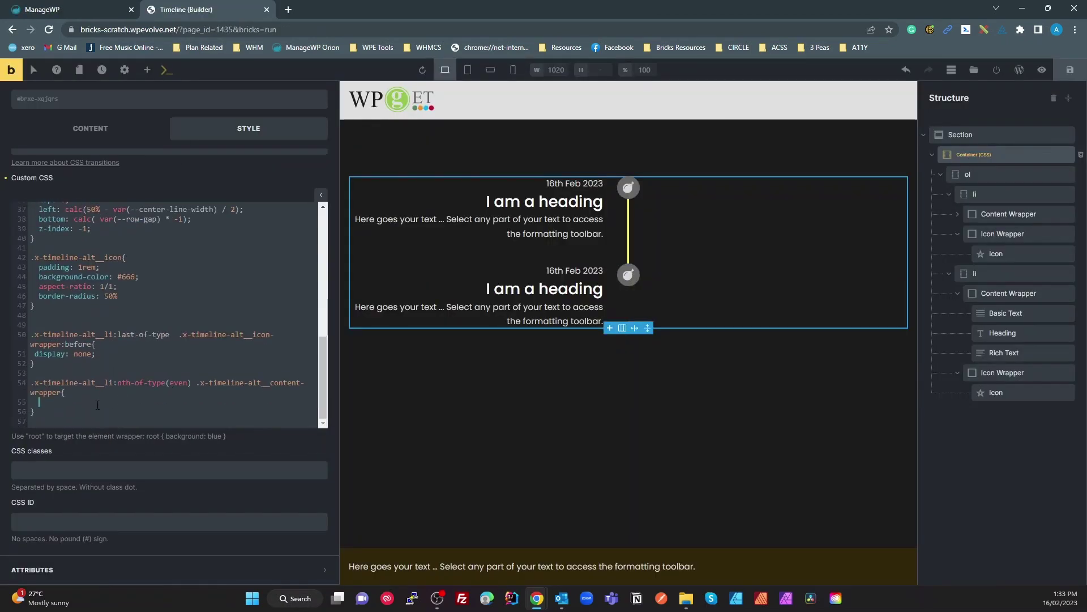
Copy the icon wrapper's grid-column declaration into the even items' content-wrapper rule and set its value to 7/end.
{"action": "scroll", "coordinate": [103, 271], "scroll_direction": "up", "scroll_amount": 3}
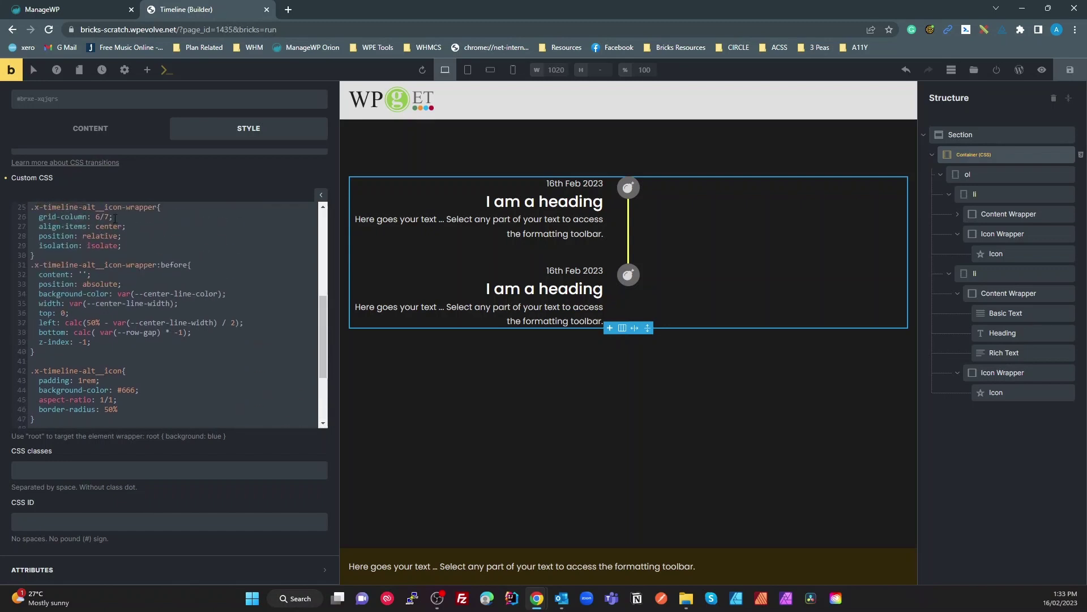
{"action": "left_click_drag", "start_coordinate": [113, 217], "coordinate": [38, 217]}
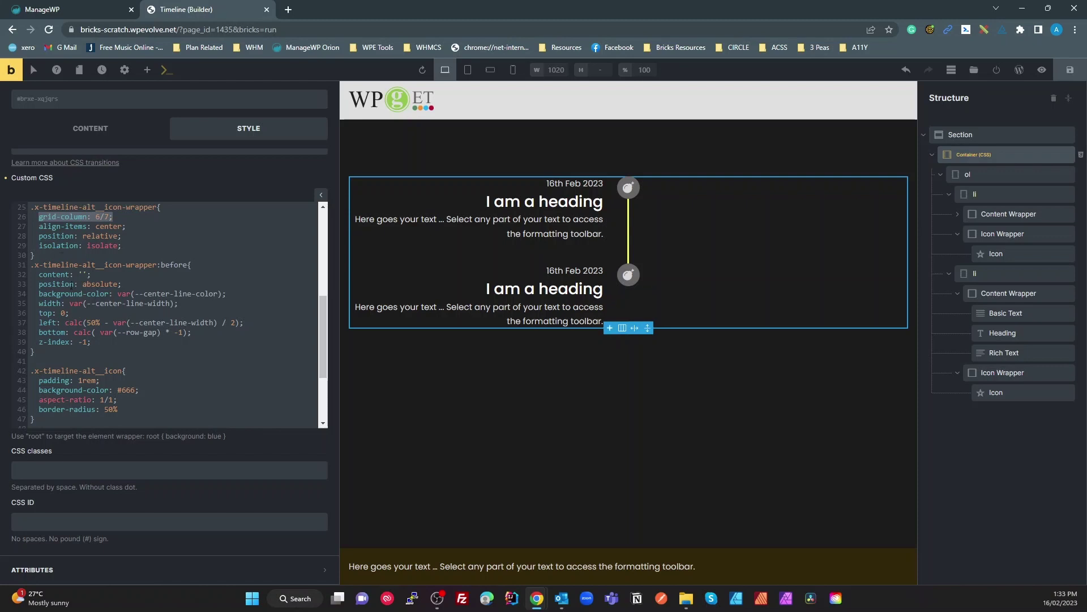
{"action": "key", "text": "ctrl+c"}
{"action": "scroll", "coordinate": [79, 311], "scroll_direction": "down", "scroll_amount": 3}
{"action": "left_click", "coordinate": [79, 406]}
{"action": "key", "text": "ctrl+v"}
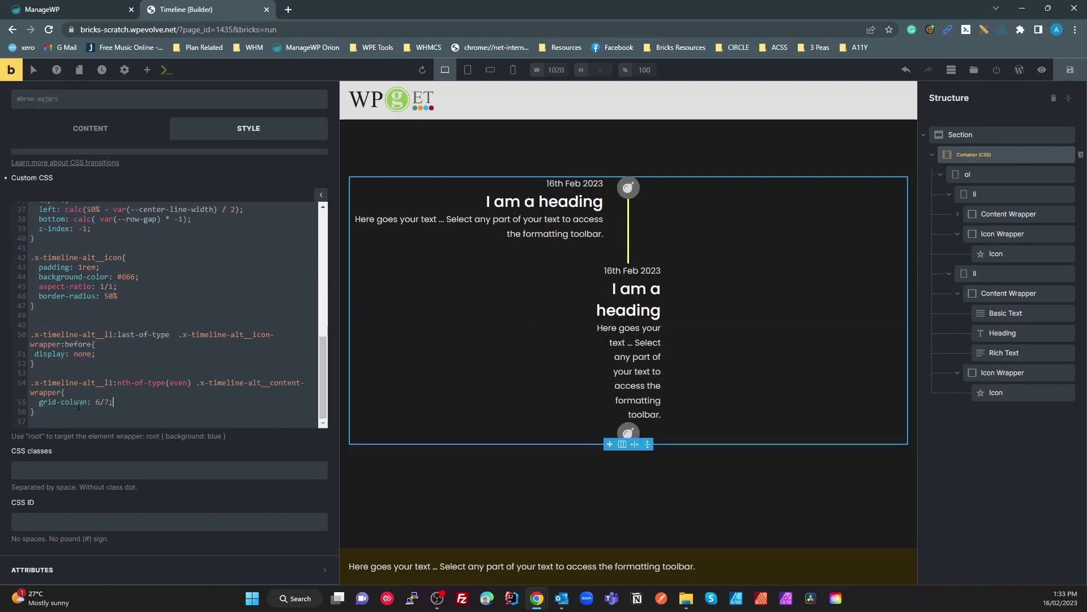
{"action": "left_click_drag", "start_coordinate": [110, 401], "coordinate": [95, 402]}
{"action": "type", "text": "7"}
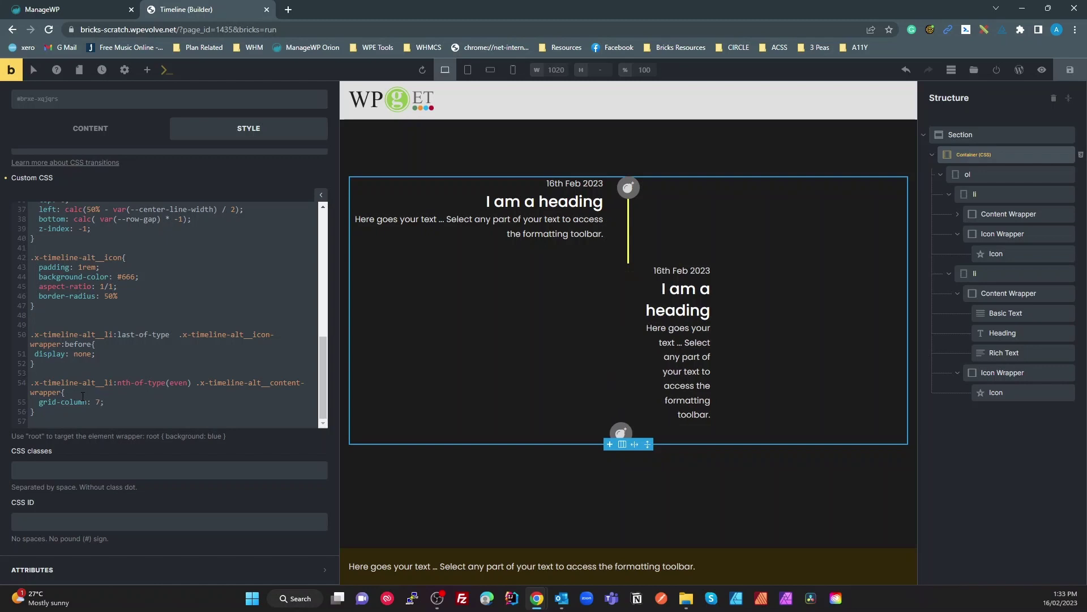
{"action": "type", "text": "/end"}
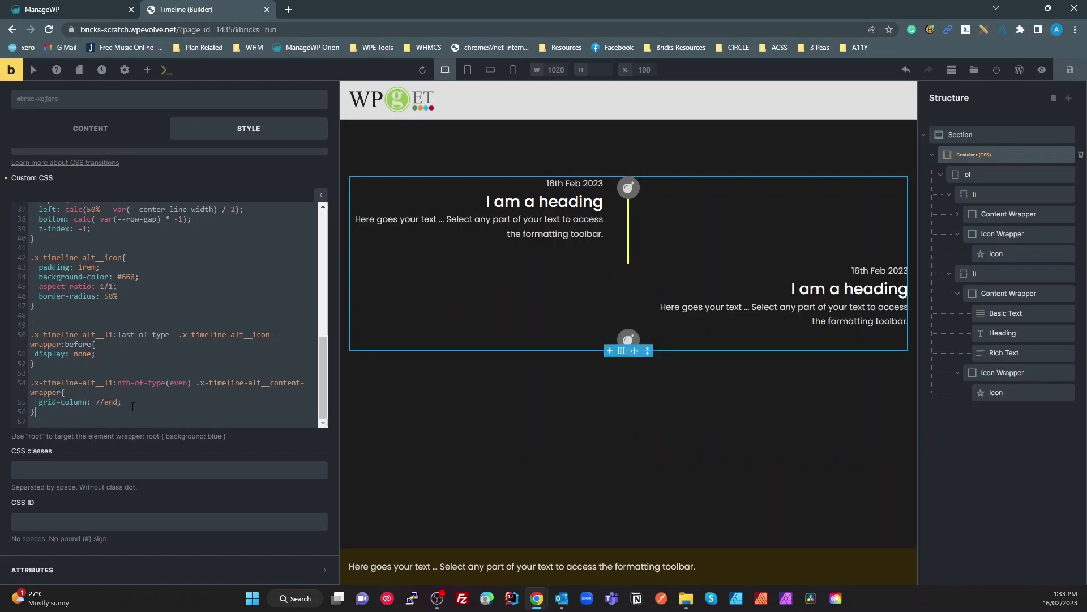
Complete the text-align: right declaration in the .x-timeline-alt__content-wrapper rule with a semicolon.
{"action": "scroll", "coordinate": [129, 404], "scroll_direction": "up", "scroll_amount": 5}
{"action": "scroll", "coordinate": [132, 408], "scroll_direction": "up", "scroll_amount": 8}
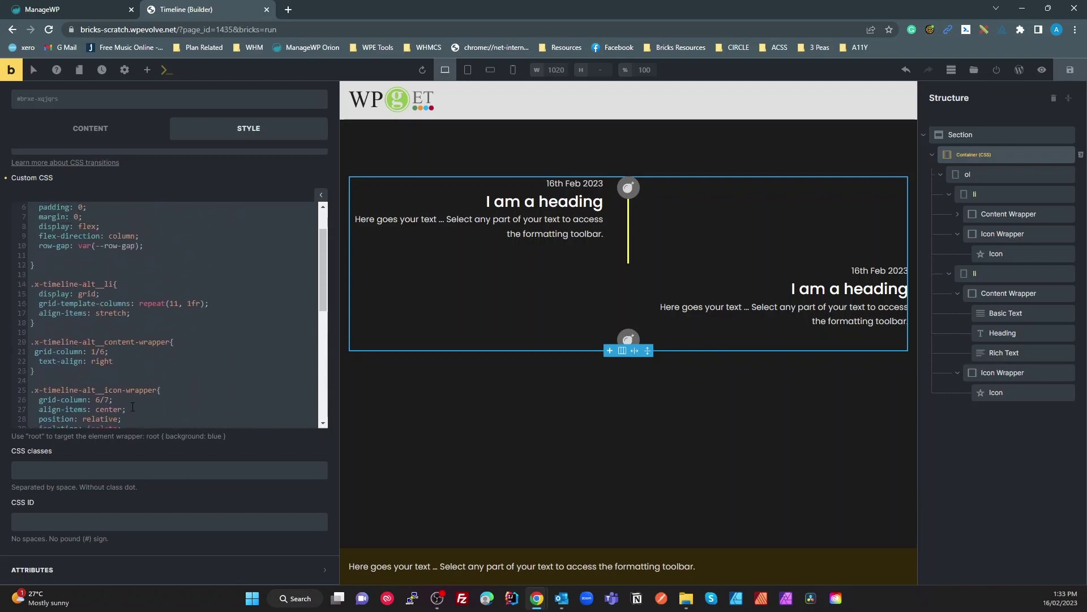
{"action": "scroll", "coordinate": [132, 407], "scroll_direction": "down", "scroll_amount": 4}
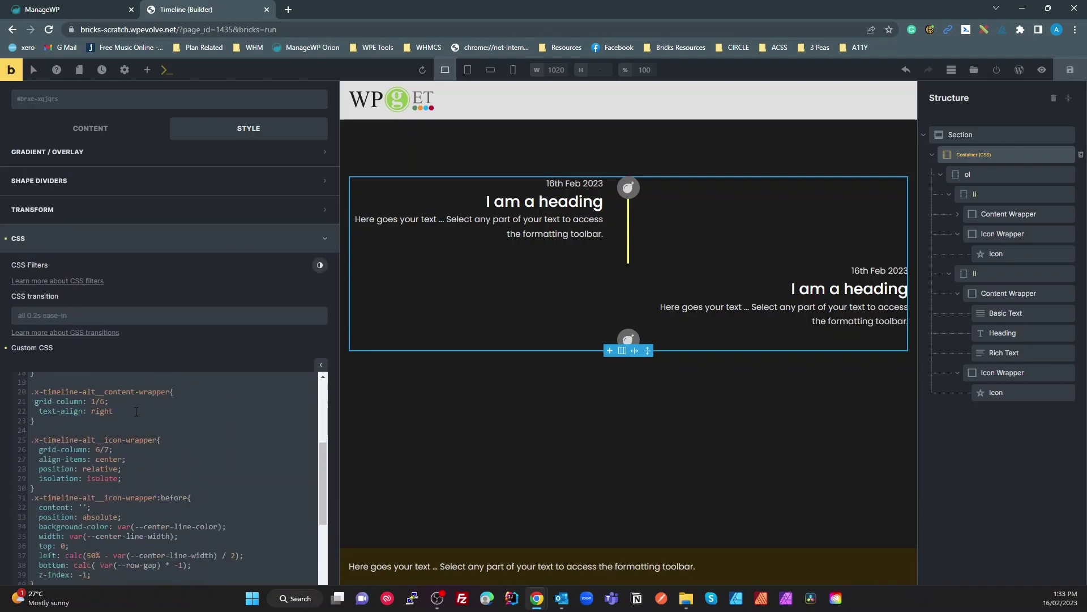
{"action": "scroll", "coordinate": [182, 478], "scroll_direction": "down", "scroll_amount": 2}
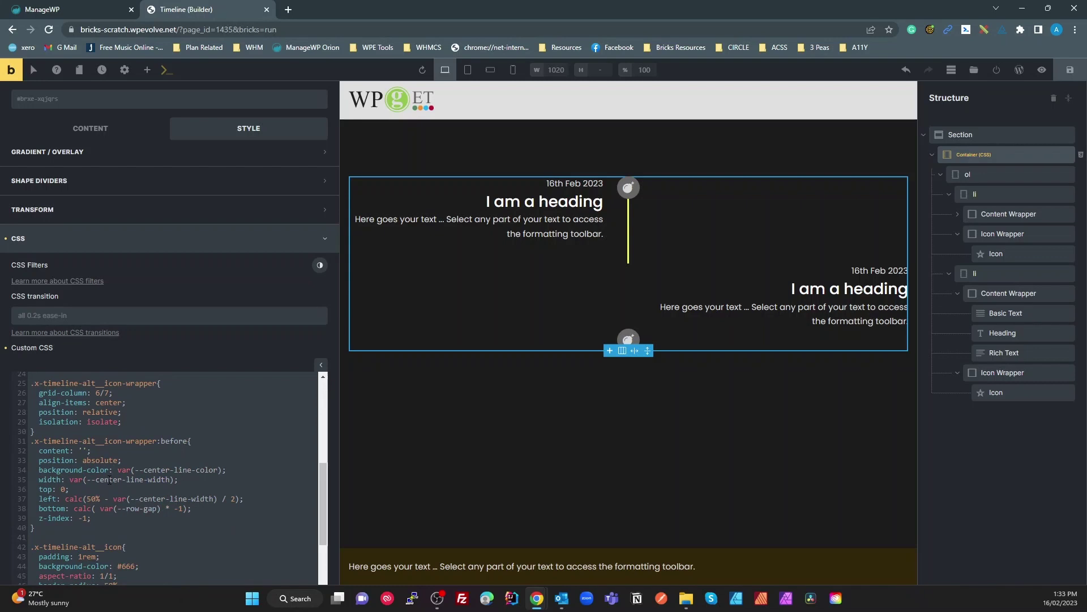
{"action": "scroll", "coordinate": [238, 481], "scroll_direction": "down", "scroll_amount": 4}
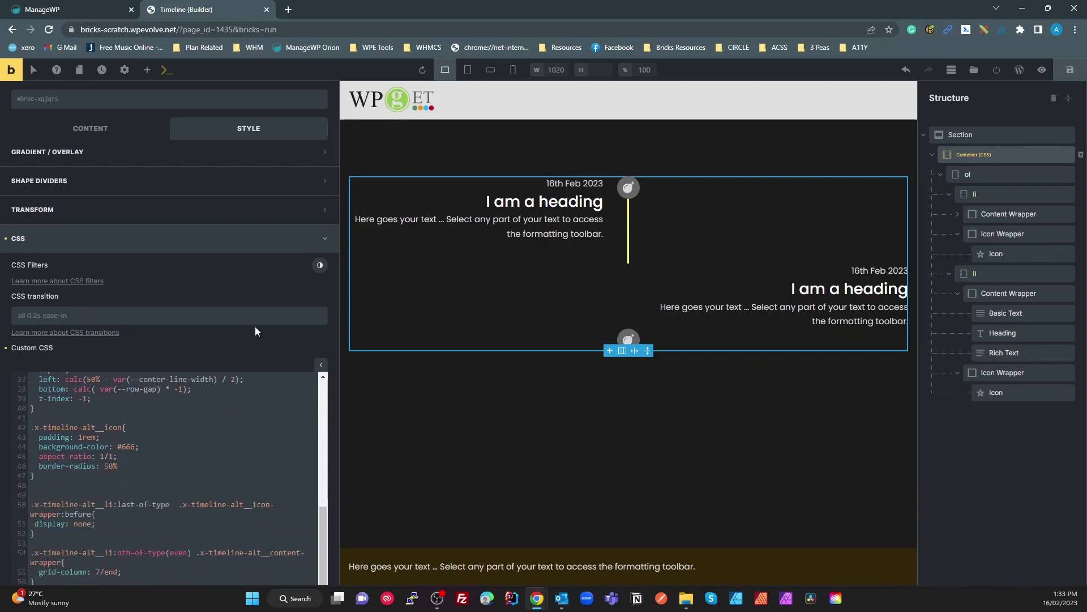
{"action": "scroll", "coordinate": [298, 342], "scroll_direction": "down", "scroll_amount": 2}
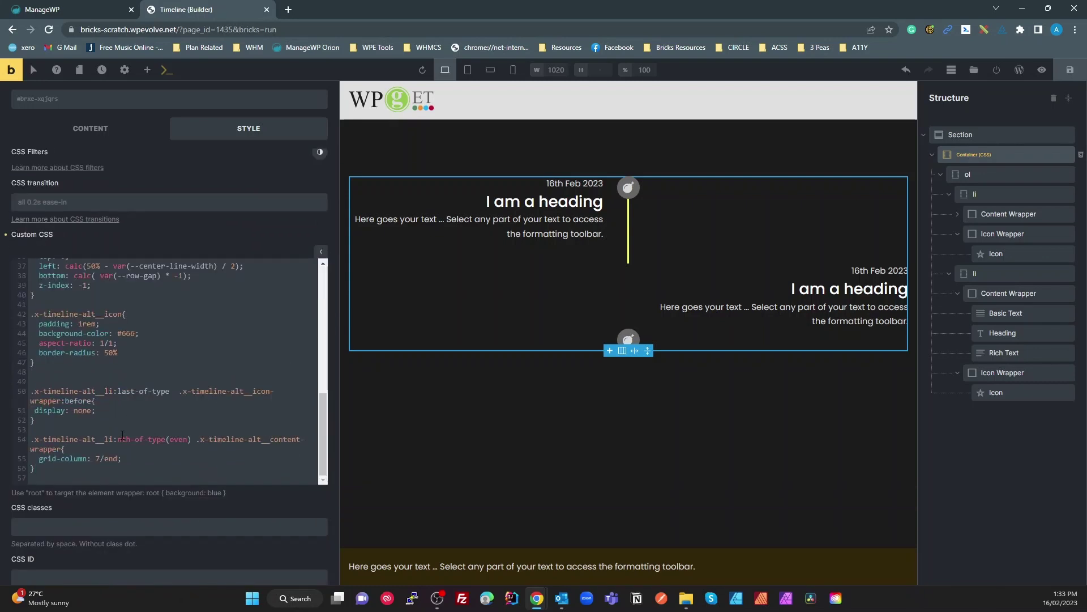
{"action": "scroll", "coordinate": [115, 358], "scroll_direction": "down", "scroll_amount": 1}
{"action": "scroll", "coordinate": [115, 362], "scroll_direction": "up", "scroll_amount": 6}
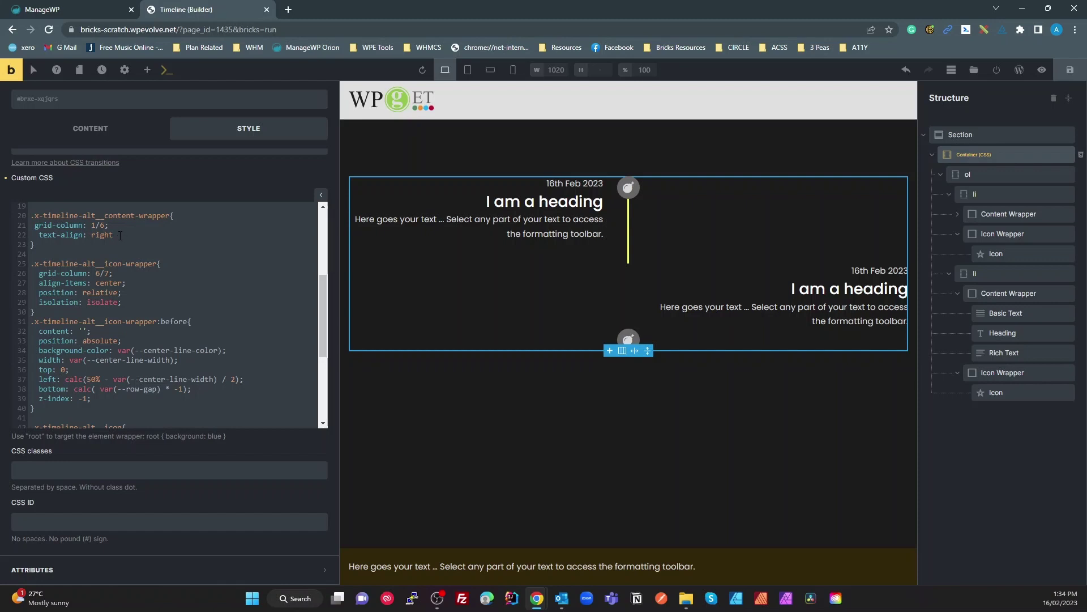
{"action": "type", "text": "'"}
{"action": "left_click_drag", "start_coordinate": [121, 235], "coordinate": [77, 238]}
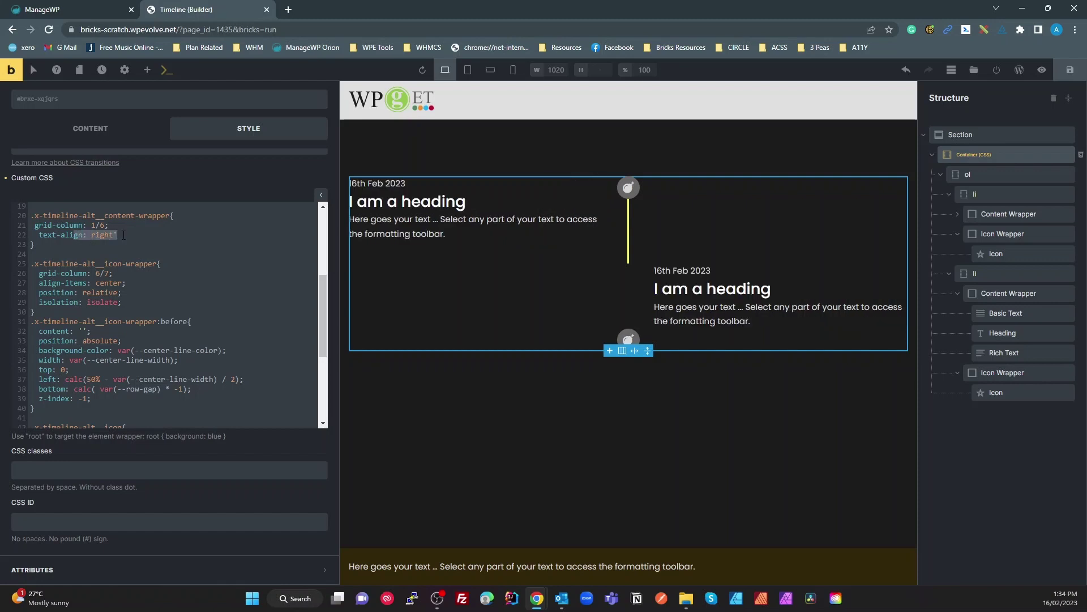
{"action": "left_click", "coordinate": [123, 235]}
{"action": "key", "text": "BackSpace"}
{"action": "type", "text": ";"}
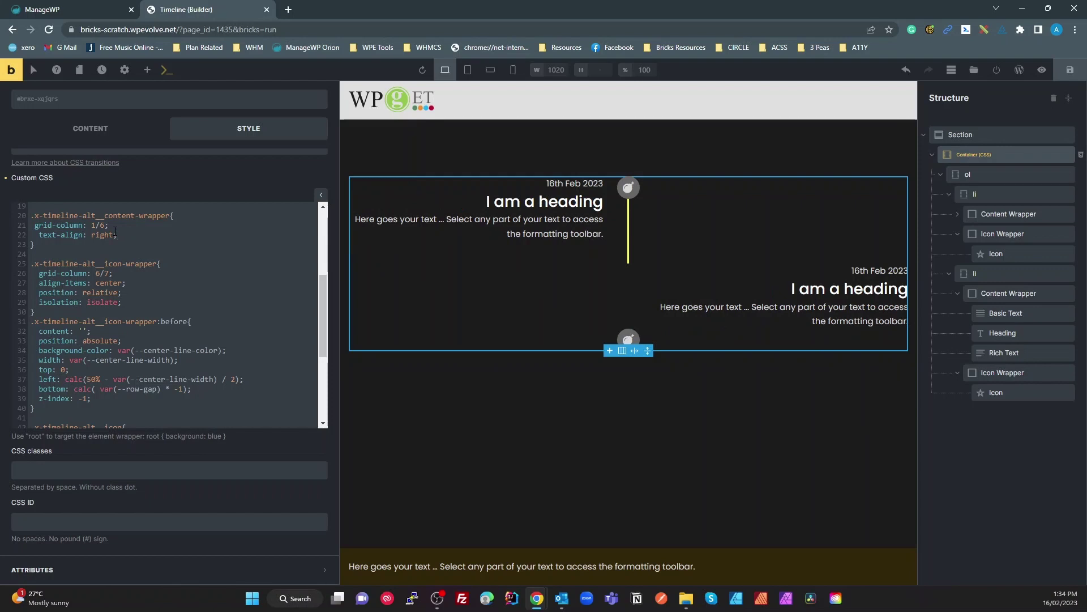
Copy the text-align declaration into the even items' content-wrapper rule and set its value to left.
{"action": "left_click_drag", "start_coordinate": [117, 235], "coordinate": [39, 236]}
{"action": "key", "text": "ctrl+c"}
{"action": "scroll", "coordinate": [117, 345], "scroll_direction": "down", "scroll_amount": 3}
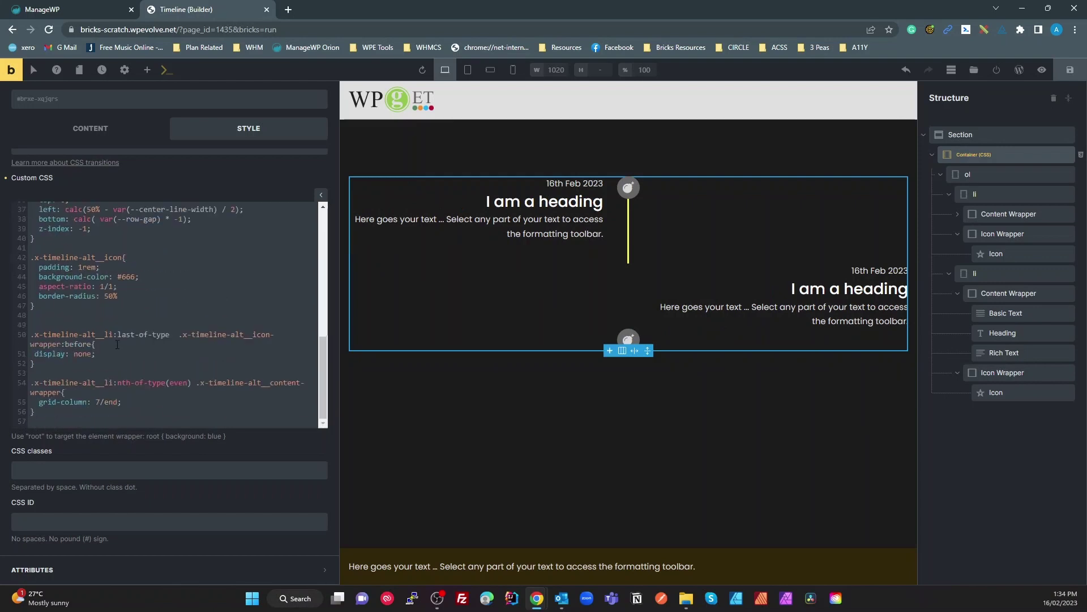
{"action": "left_click", "coordinate": [162, 393]}
{"action": "key", "text": "Return"}
{"action": "key", "text": "ctrl+v"}
{"action": "double_click", "coordinate": [101, 413]}
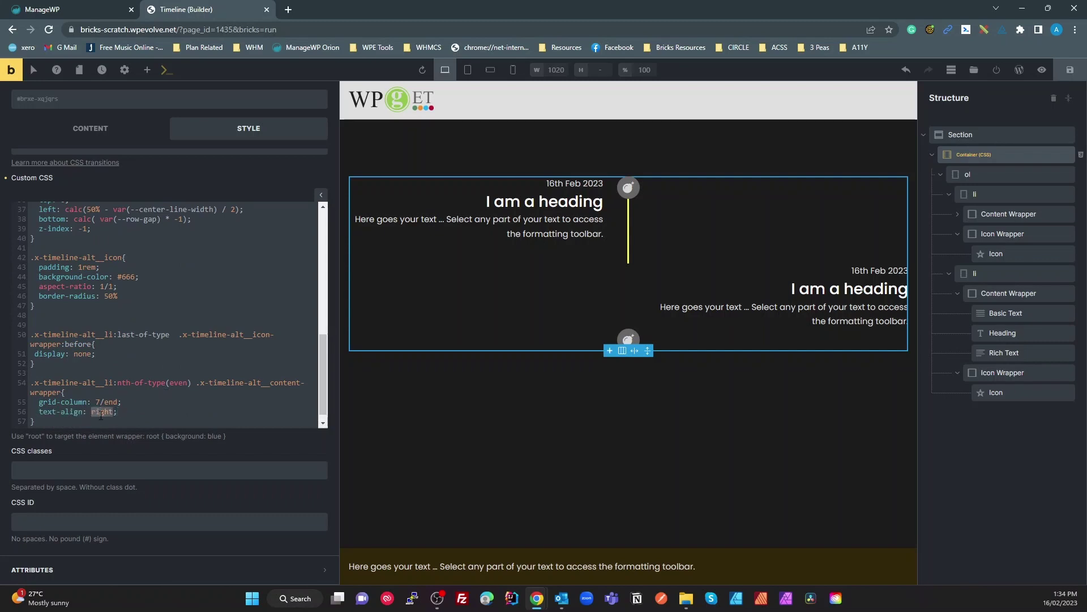
{"action": "type", "text": "left"}
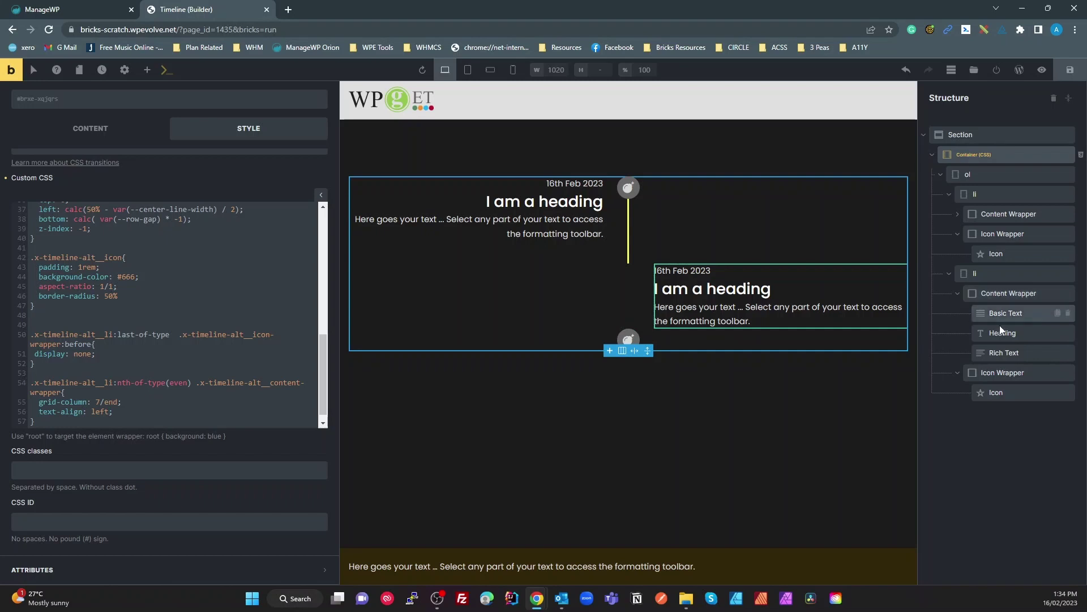
Select the second list item's Icon, collapse that item's Content Wrapper, then save the template and open it on the front end.
{"action": "left_click", "coordinate": [1009, 396]}
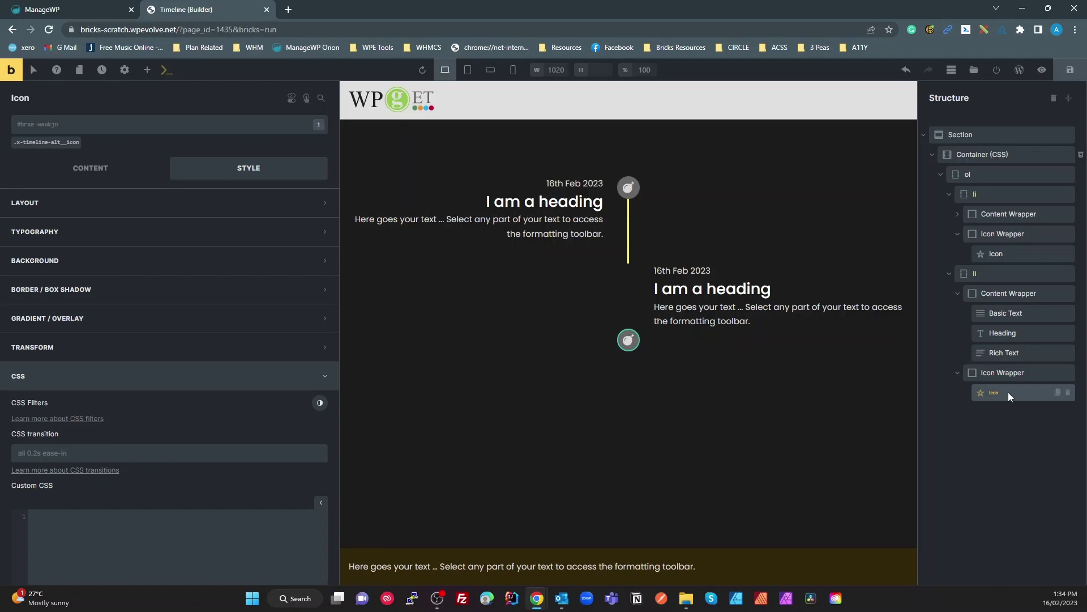
{"action": "left_click", "coordinate": [958, 293]}
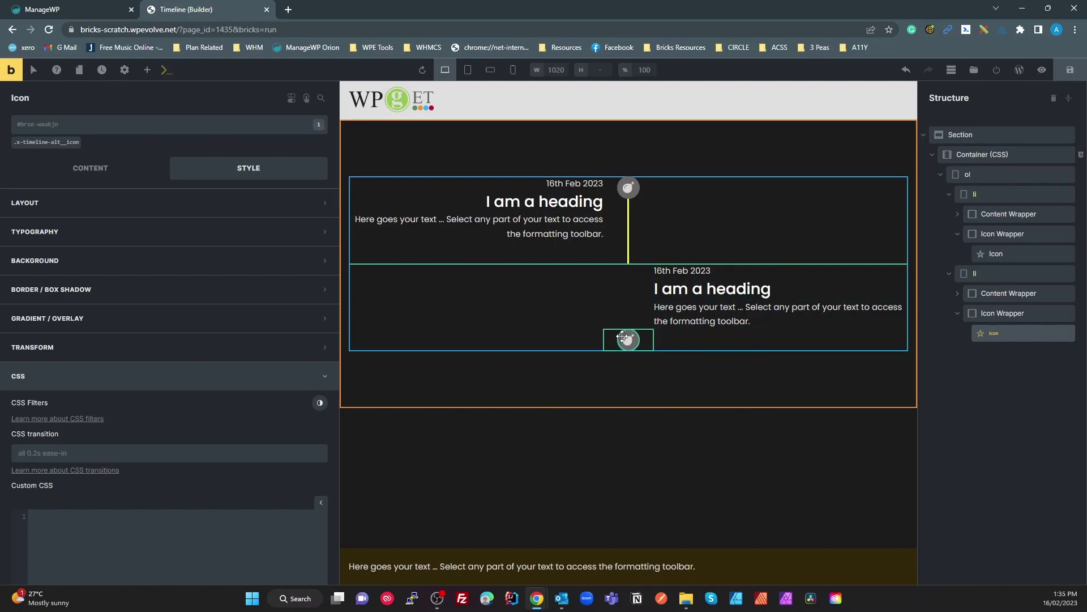
{"action": "left_click", "coordinate": [1043, 70]}
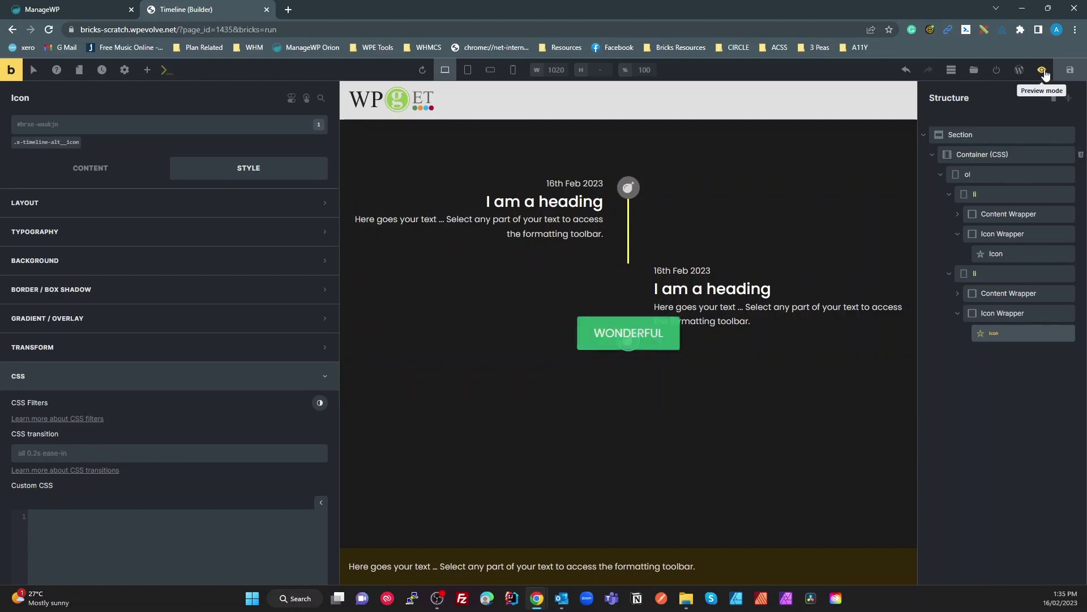
{"action": "left_click", "coordinate": [1018, 69]}
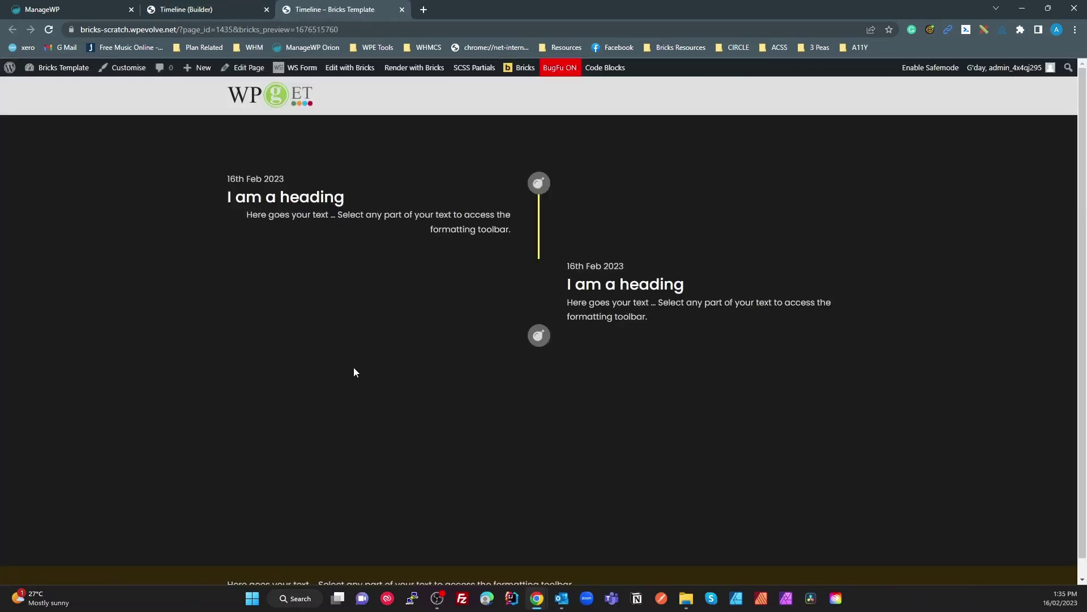
Inspect the second timeline list item in the browser developer tools and display only its grid overlay.
{"action": "key", "text": "F12"}
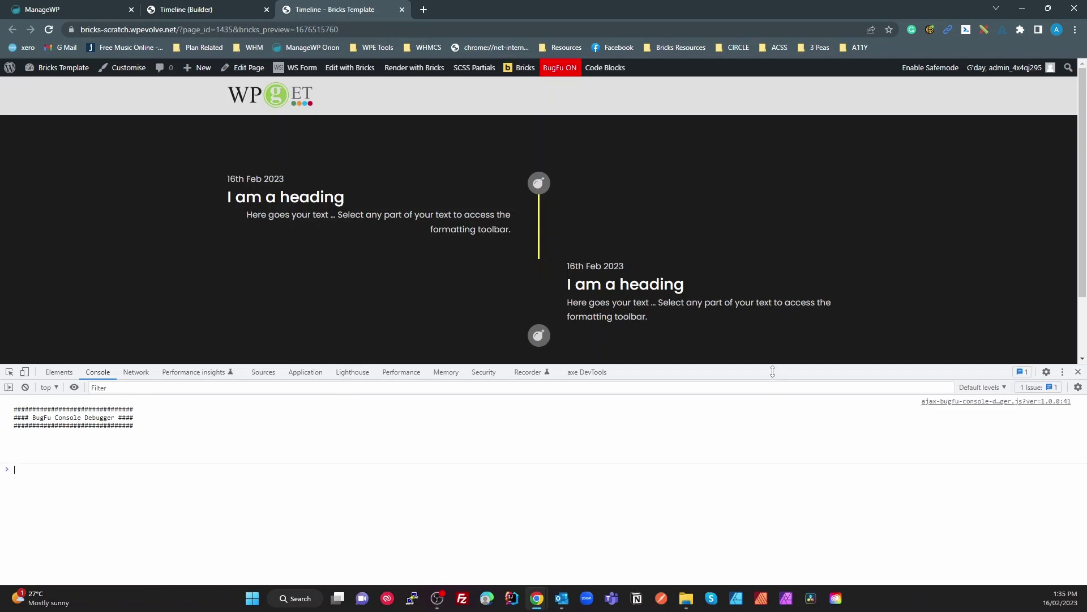
{"action": "left_click_drag", "start_coordinate": [773, 371], "coordinate": [772, 396]}
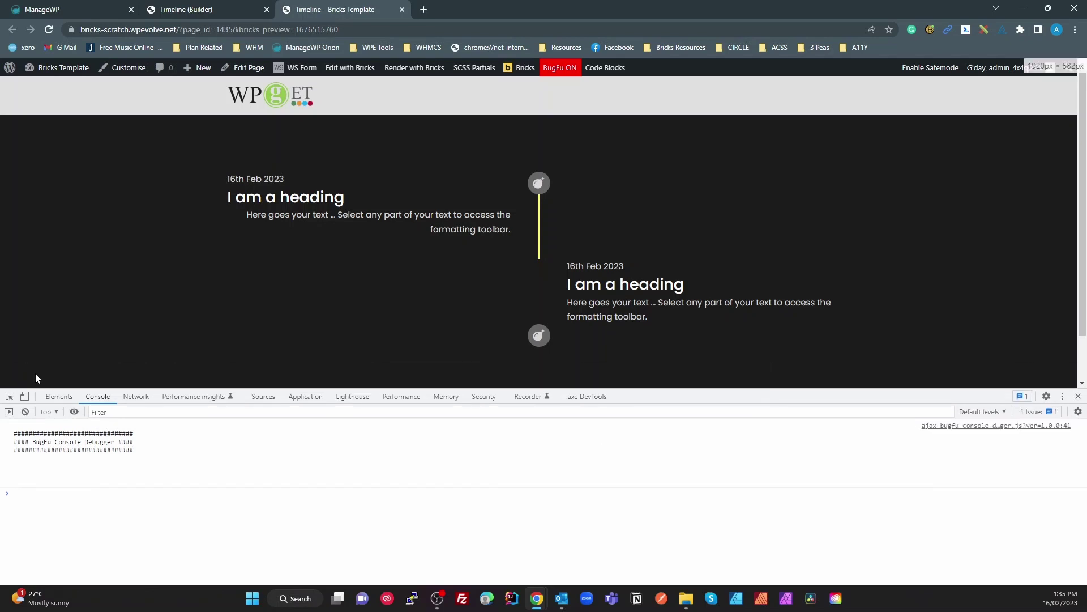
{"action": "left_click", "coordinate": [9, 396]}
{"action": "left_click", "coordinate": [545, 300]}
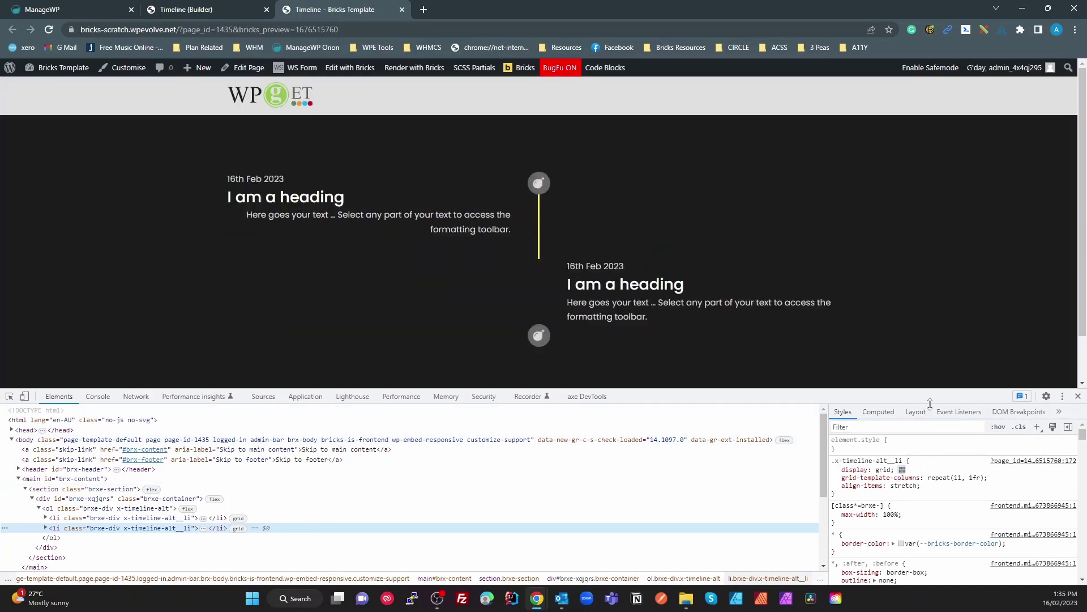
{"action": "left_click", "coordinate": [918, 411]}
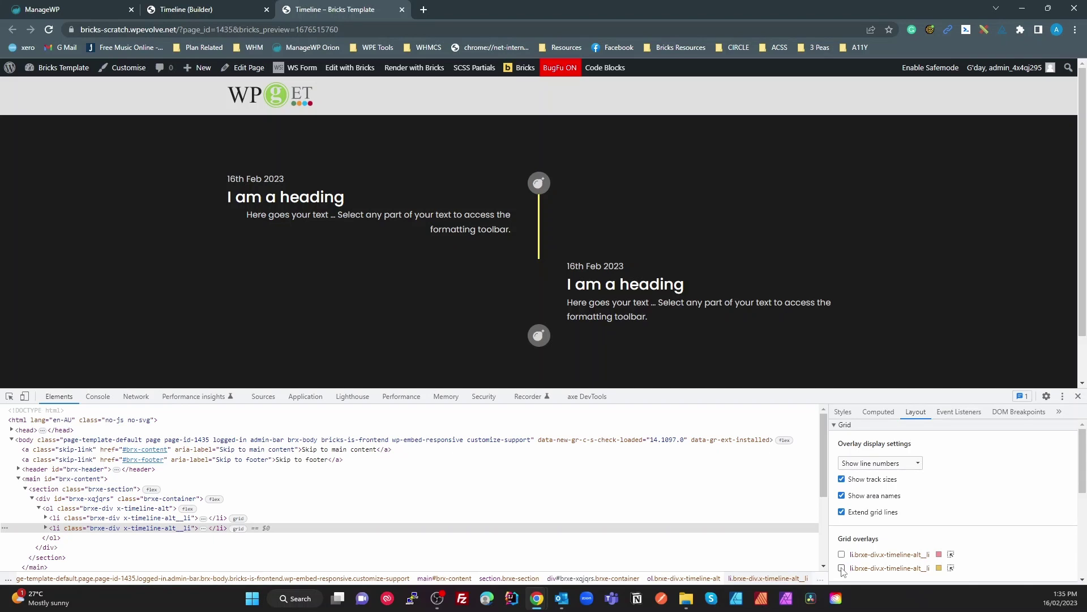
{"action": "left_click", "coordinate": [841, 555]}
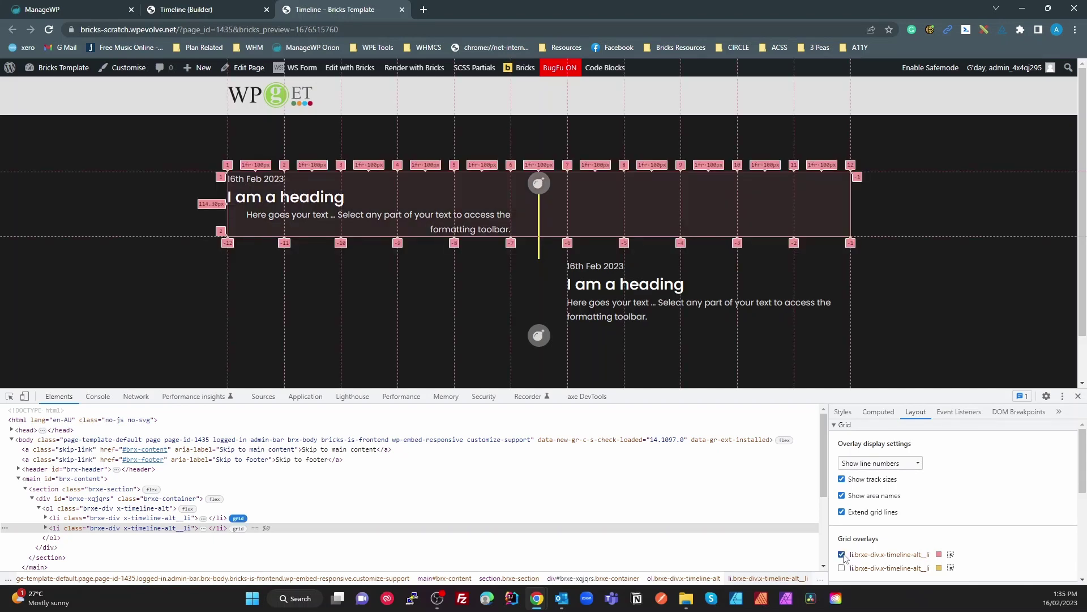
{"action": "left_click", "coordinate": [842, 554]}
{"action": "left_click", "coordinate": [841, 568]}
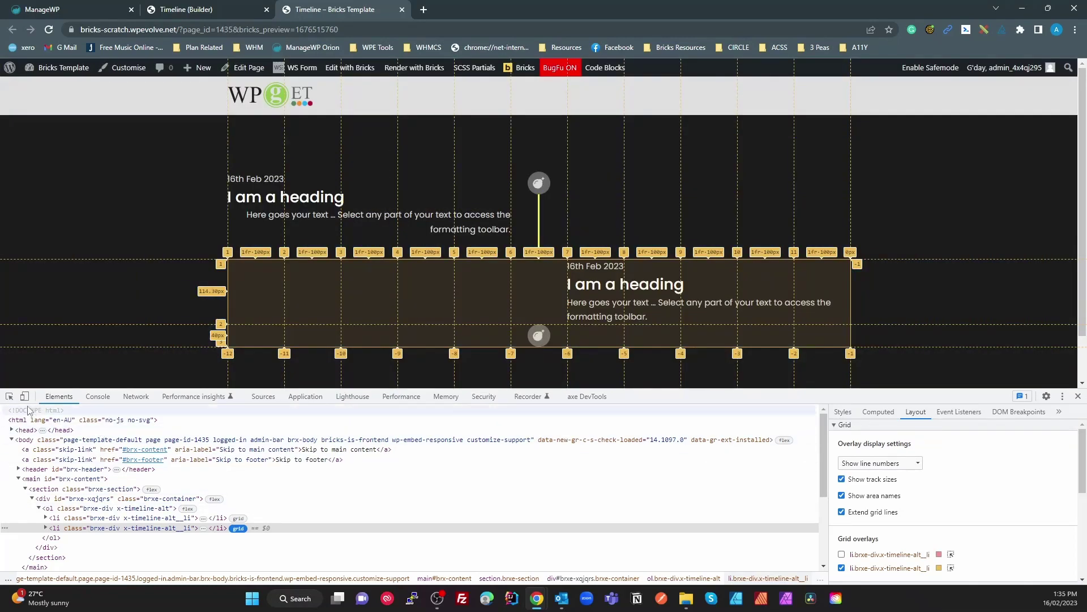
Inspect the second item's icon wrapper and test grid-row: 1 in its .x-timeline-alt__icon-wrapper rule.
{"action": "left_click", "coordinate": [9, 395]}
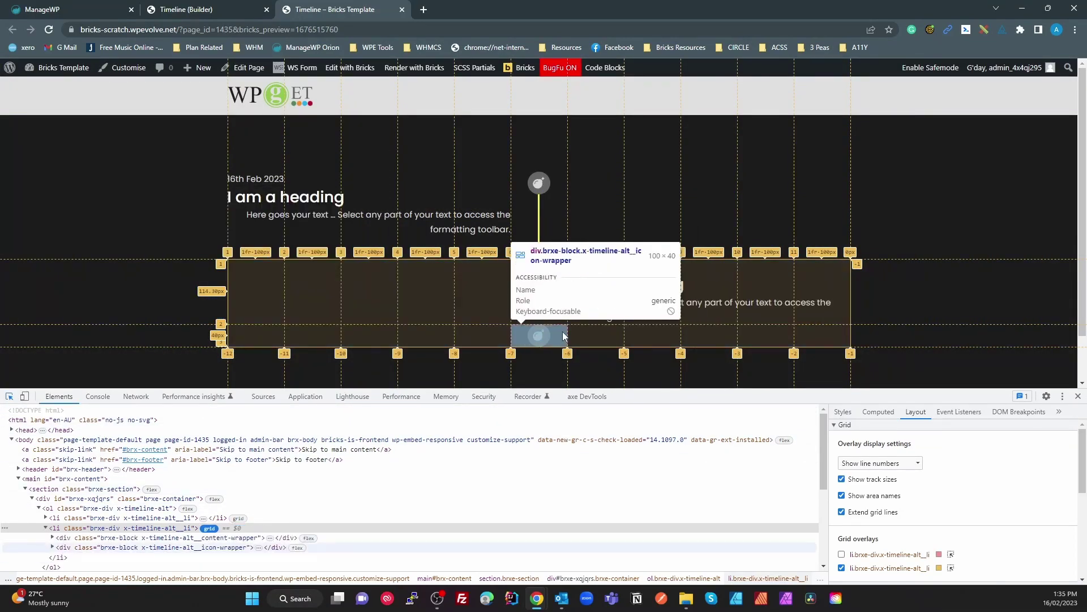
{"action": "left_click", "coordinate": [563, 335]}
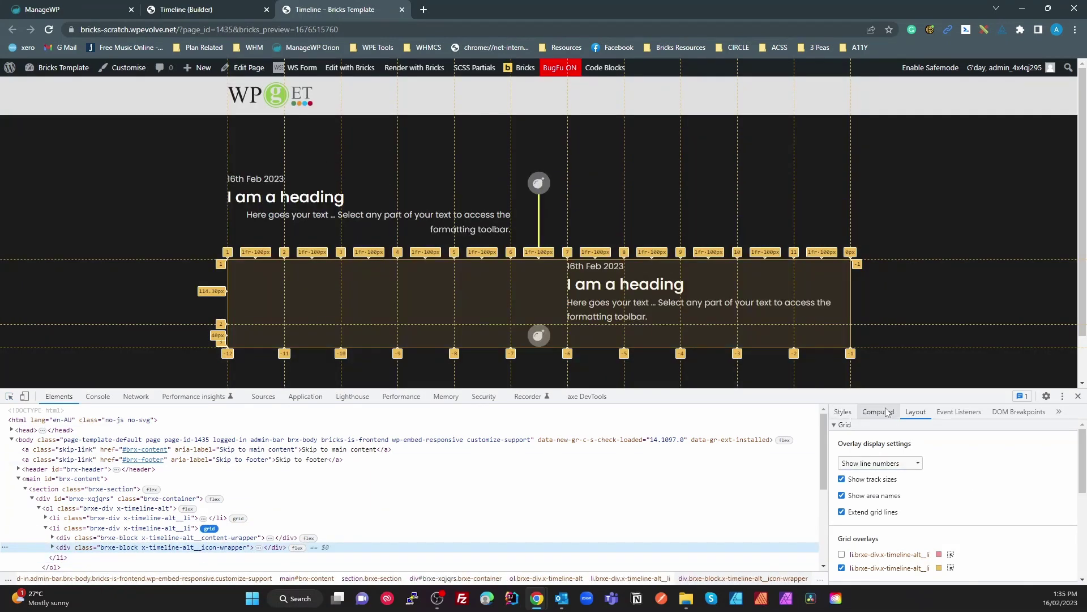
{"action": "left_click", "coordinate": [843, 412]}
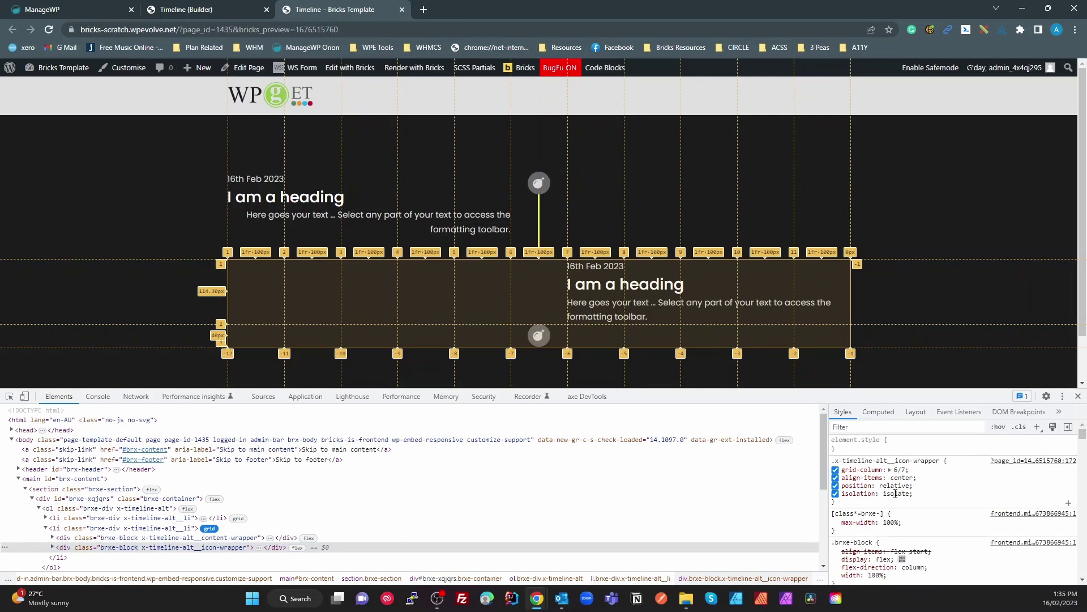
{"action": "left_click", "coordinate": [860, 495]}
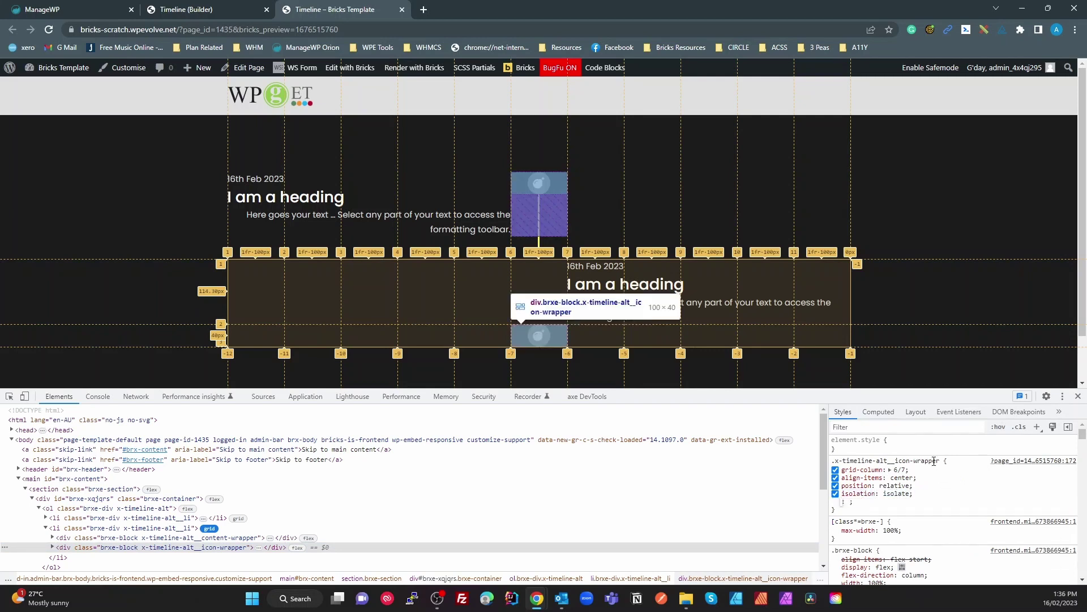
{"action": "type", "text": "row"}
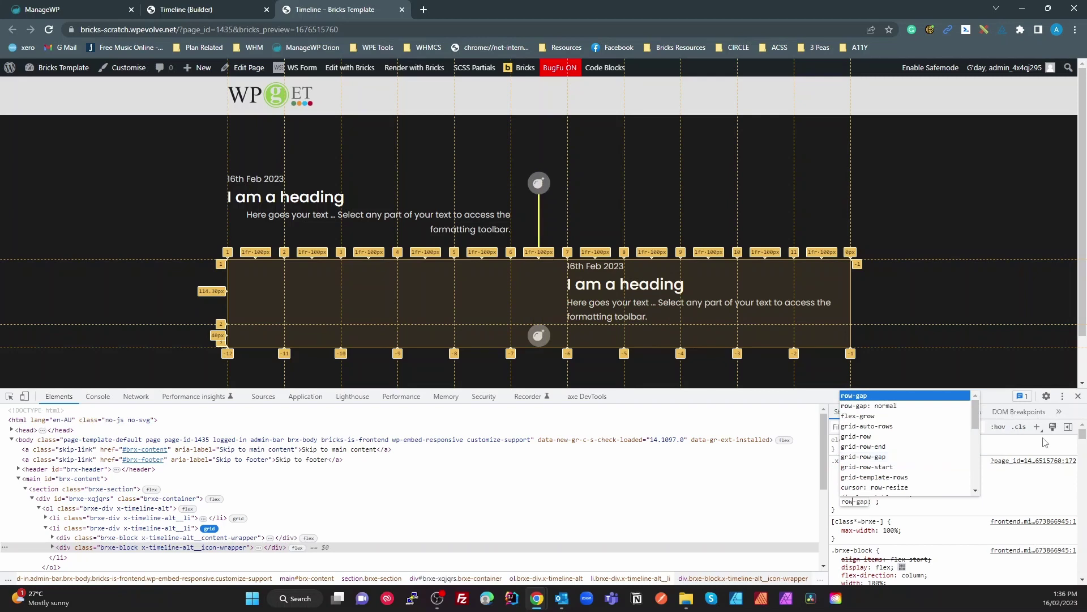
{"action": "left_click", "coordinate": [941, 437]}
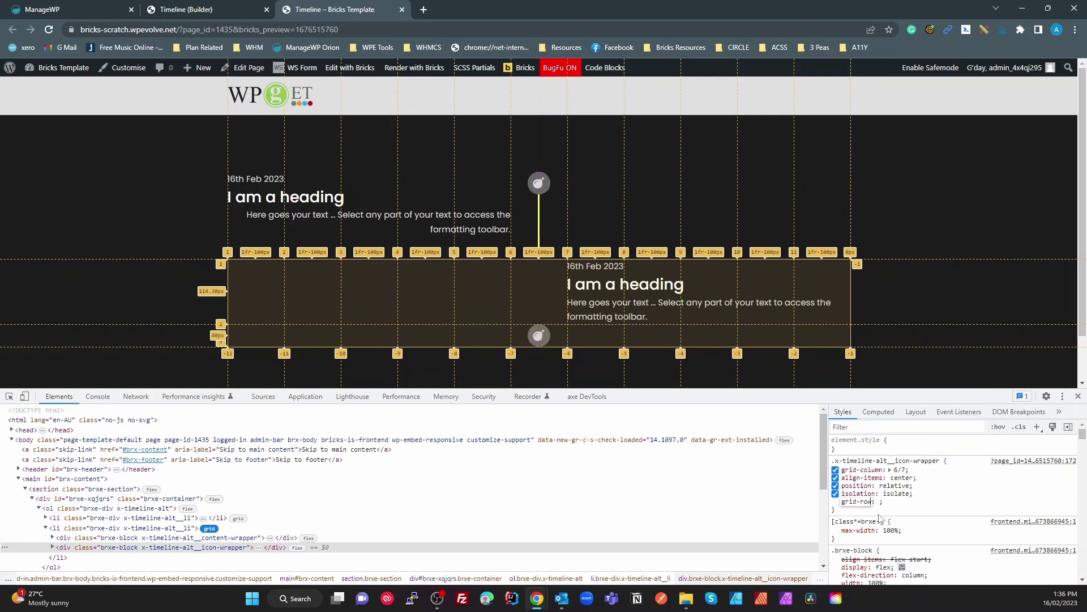
{"action": "type", "text": "1"}
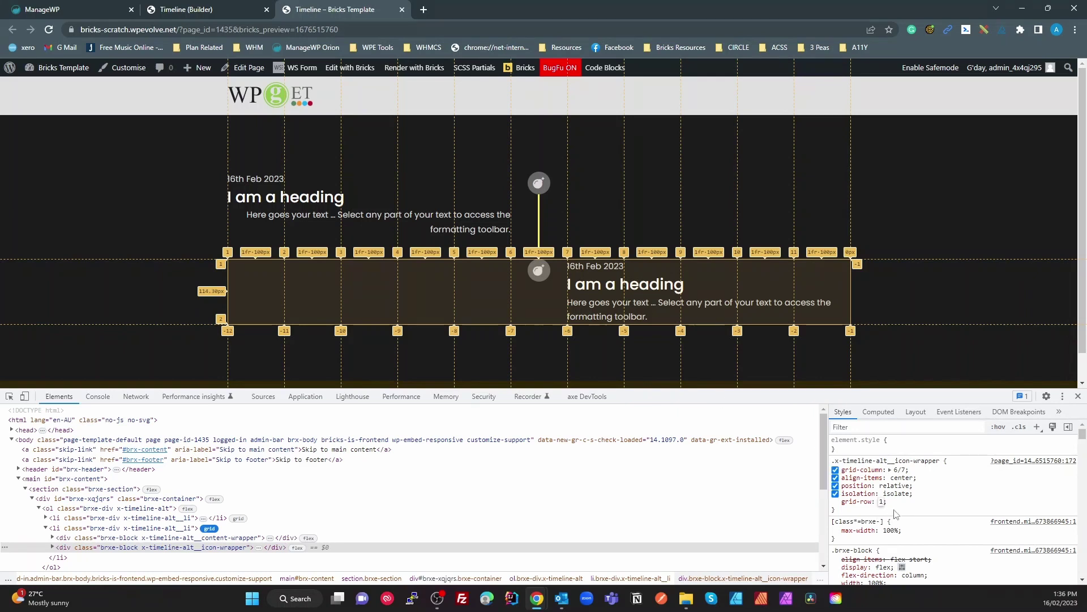
Add grid-row: 1; below grid-column in the .x-timeline-alt__icon-wrapper rule of the custom CSS of Container (CSS) in the builder.
{"action": "left_click", "coordinate": [873, 502]}
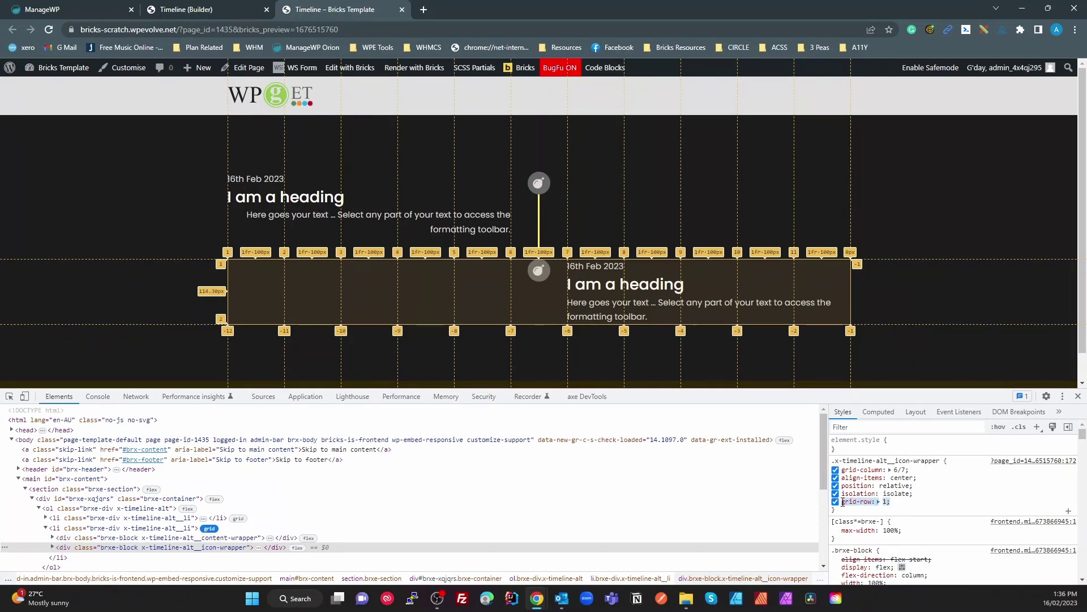
{"action": "key", "text": "ctrl+shift+Tab"}
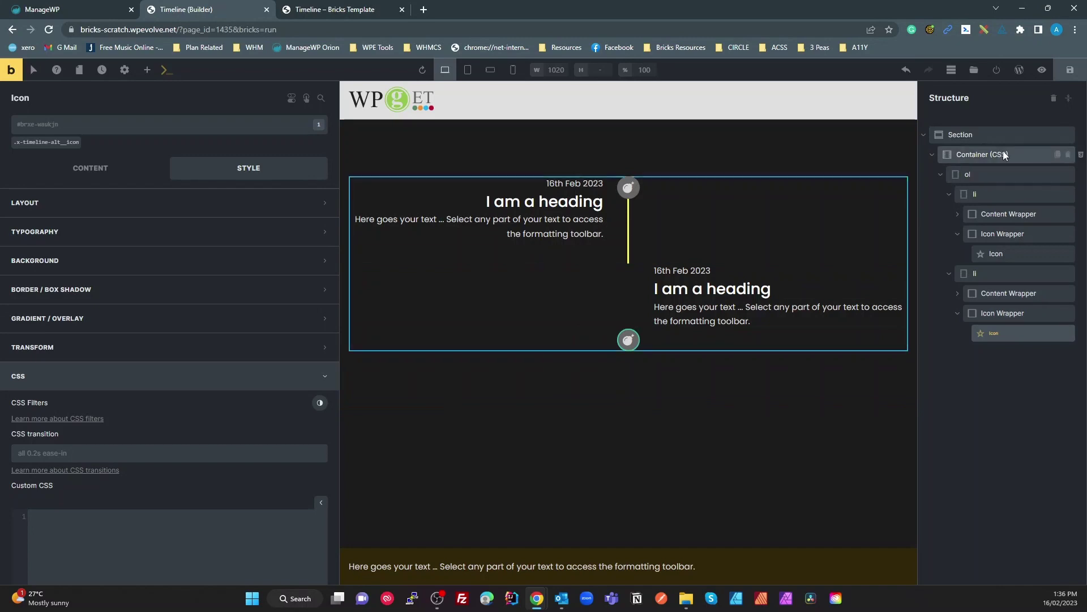
{"action": "left_click", "coordinate": [982, 155]}
{"action": "scroll", "coordinate": [208, 453], "scroll_direction": "down", "scroll_amount": 5}
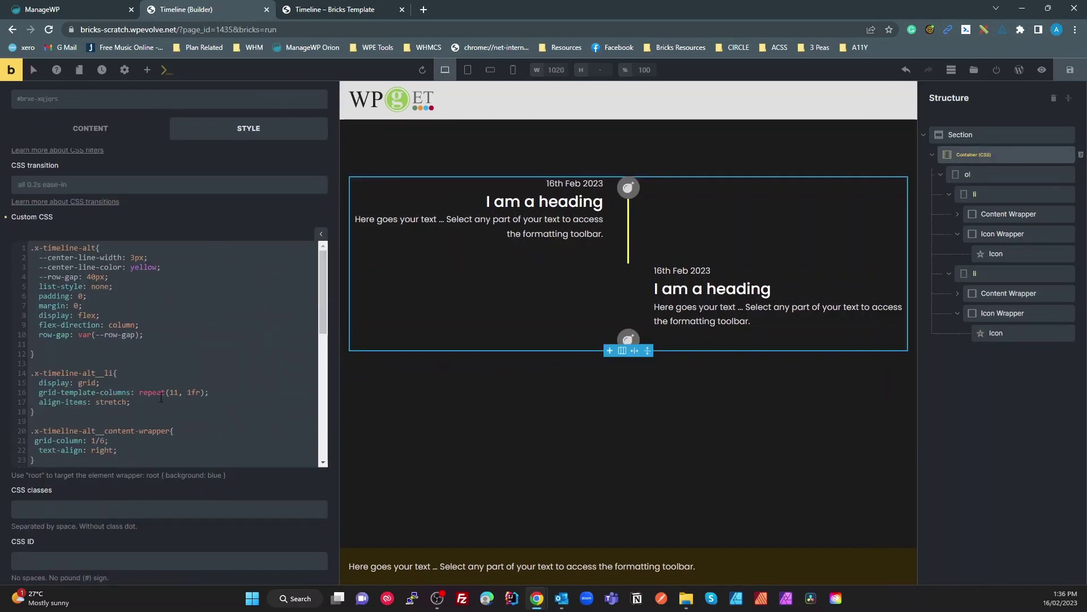
{"action": "scroll", "coordinate": [170, 408], "scroll_direction": "down", "scroll_amount": 2}
{"action": "scroll", "coordinate": [161, 406], "scroll_direction": "down", "scroll_amount": 2}
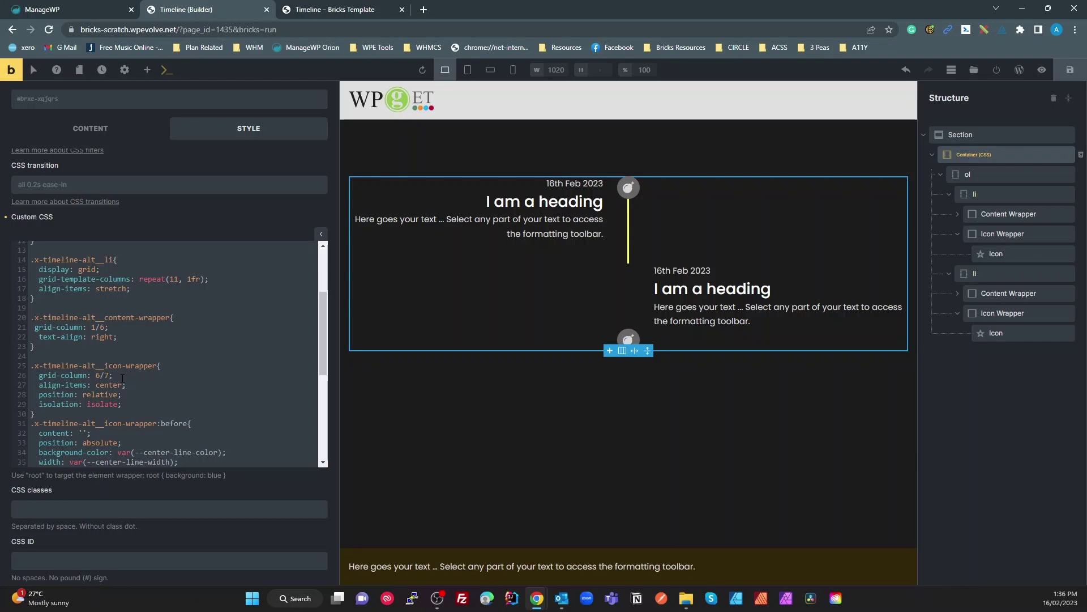
{"action": "type", "text": "grid-row: 1;"}
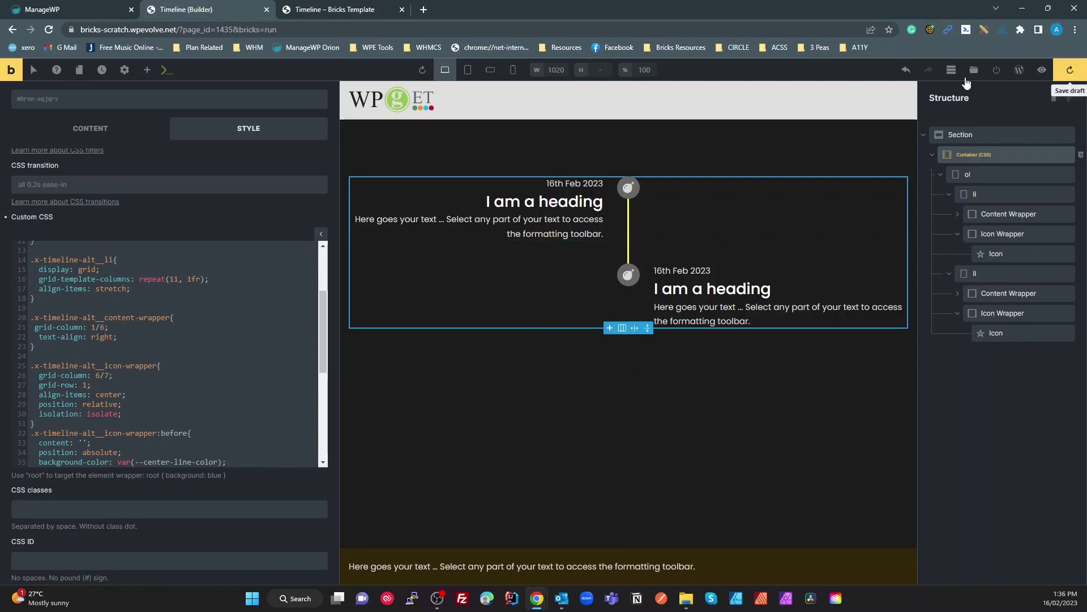
Save the template, check the updated timeline on the front end and return to the builder.
{"action": "left_click", "coordinate": [1065, 67]}
{"action": "left_click", "coordinate": [337, 9]}
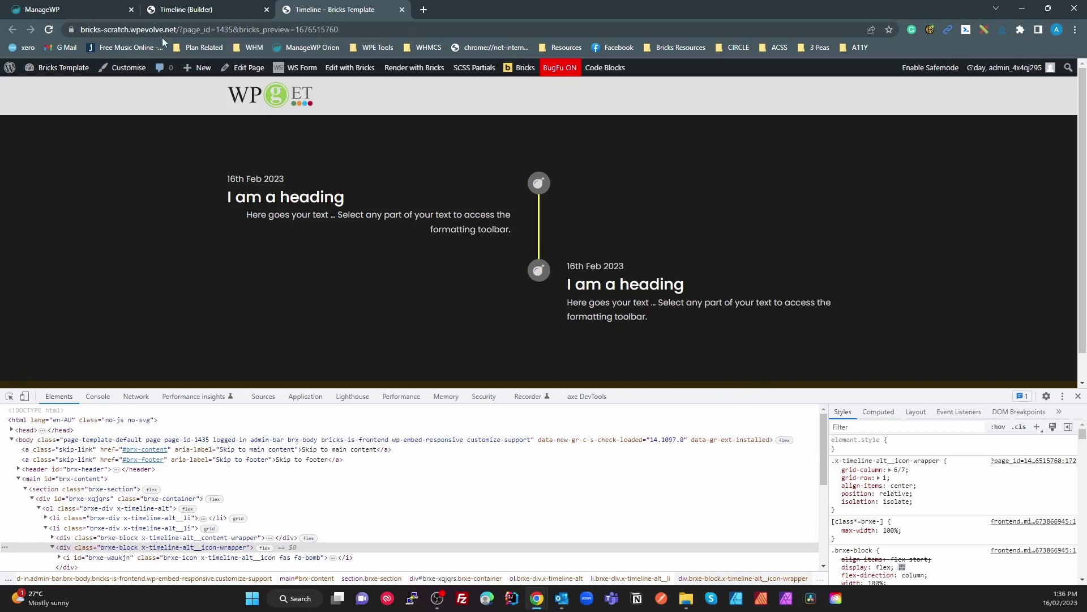
{"action": "left_click", "coordinate": [170, 9]}
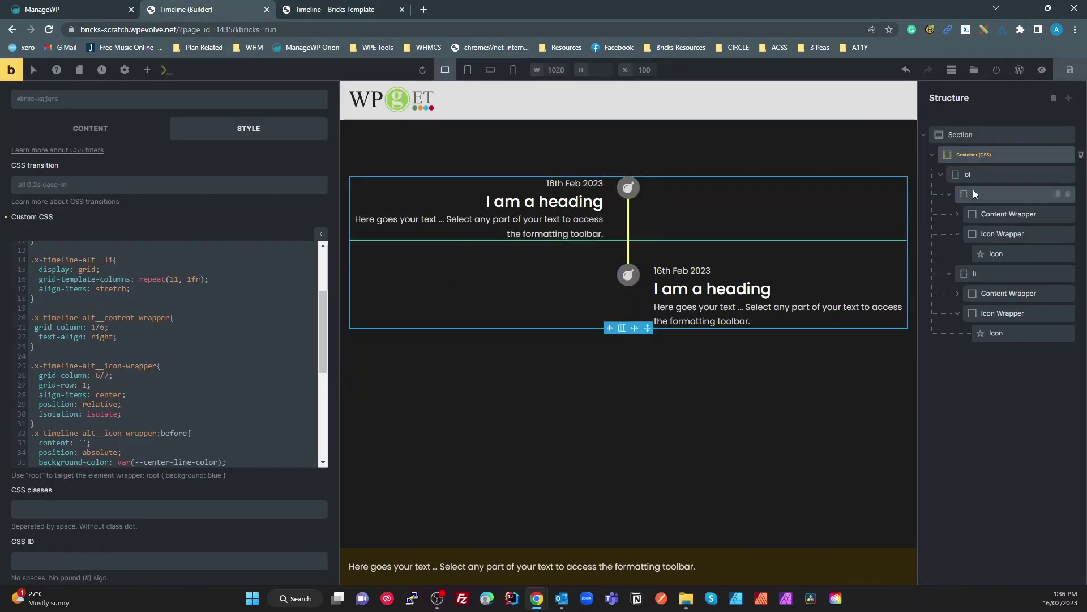
Collapse the two timeline list items in the structure and duplicate list items until the list holds four.
{"action": "left_click", "coordinate": [950, 194]}
{"action": "left_click", "coordinate": [949, 215]}
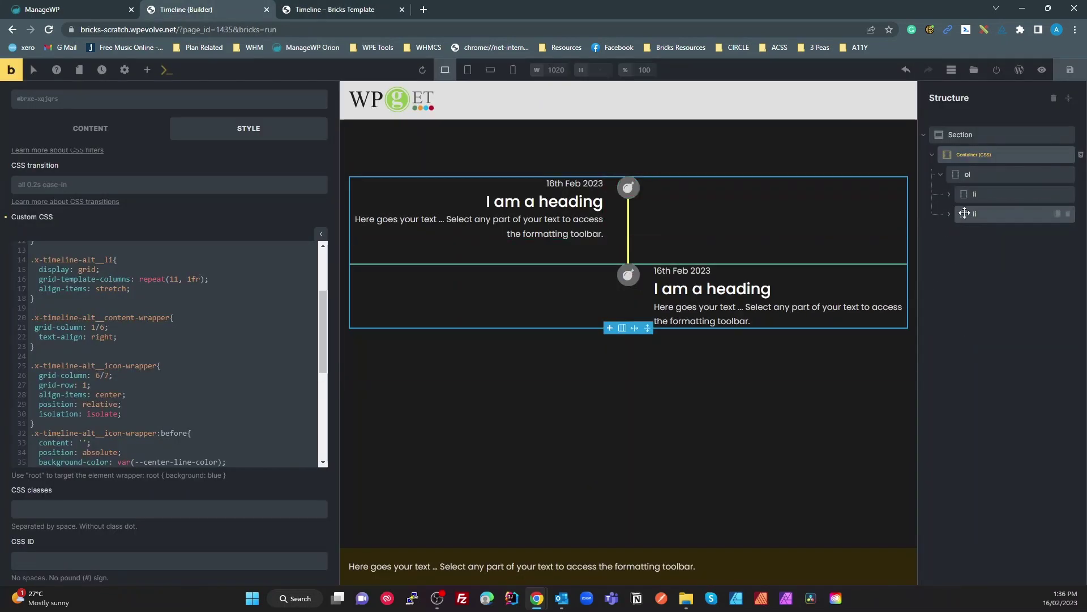
{"action": "right_click", "coordinate": [963, 214]}
{"action": "left_click", "coordinate": [985, 265]}
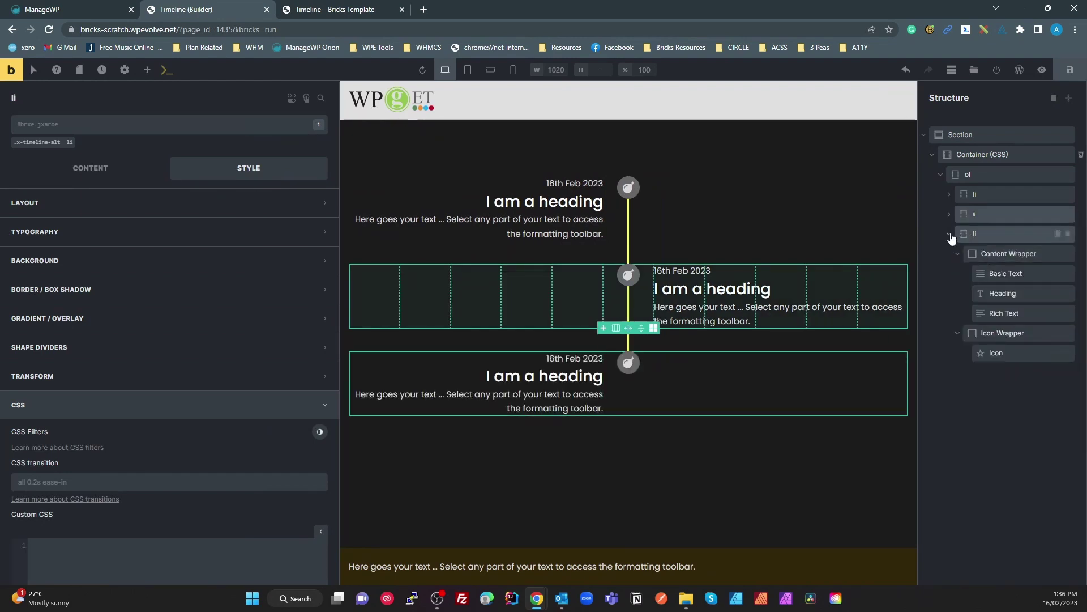
{"action": "left_click", "coordinate": [951, 234]}
{"action": "right_click", "coordinate": [997, 242]}
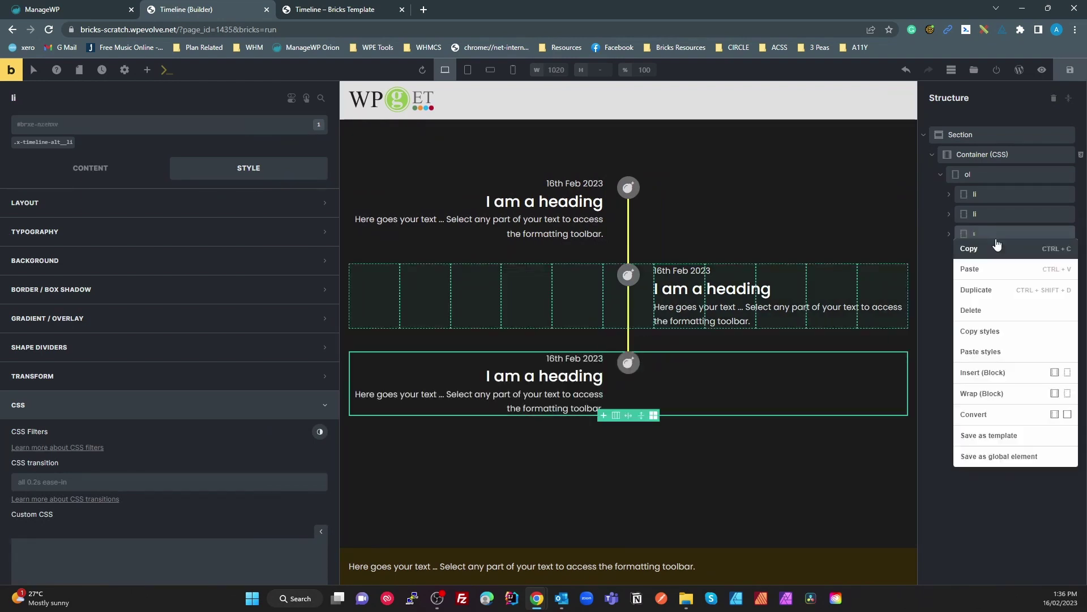
{"action": "left_click", "coordinate": [990, 289]}
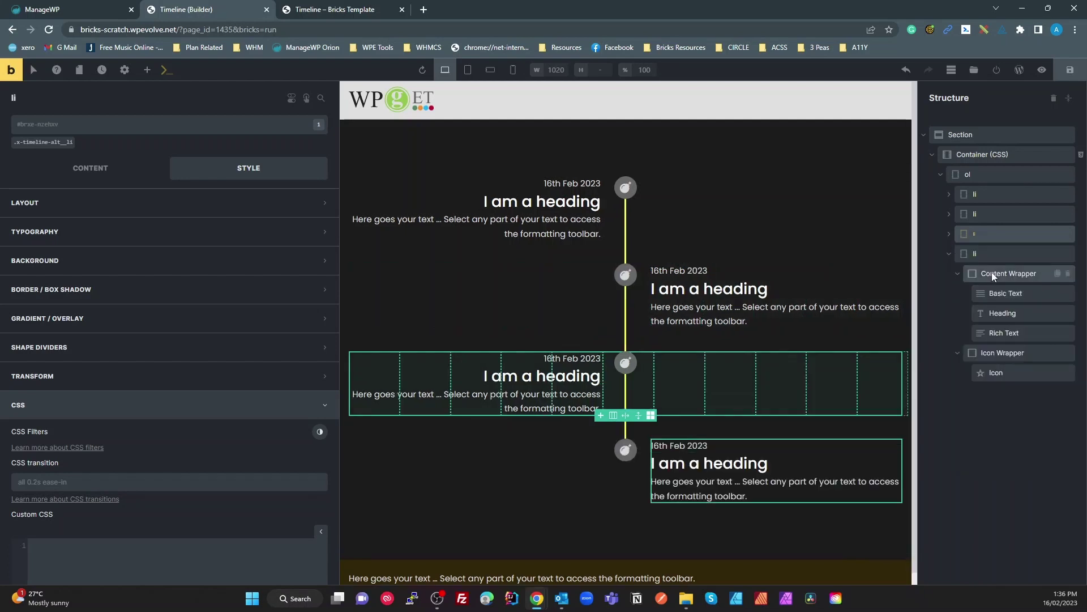
Save the template, reload the front-end preview and enlarge the page area to check the whole four-item timeline.
{"action": "left_click", "coordinate": [1071, 69]}
{"action": "left_click", "coordinate": [350, 15]}
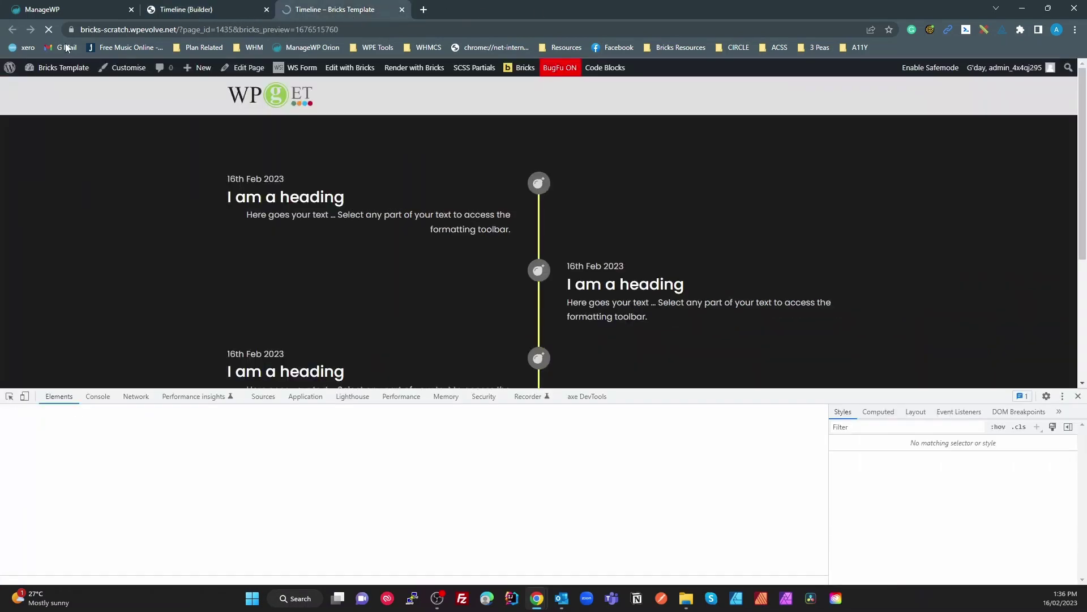
{"action": "scroll", "coordinate": [545, 283], "scroll_direction": "down", "scroll_amount": 1}
{"action": "scroll", "coordinate": [545, 283], "scroll_direction": "down", "scroll_amount": 2}
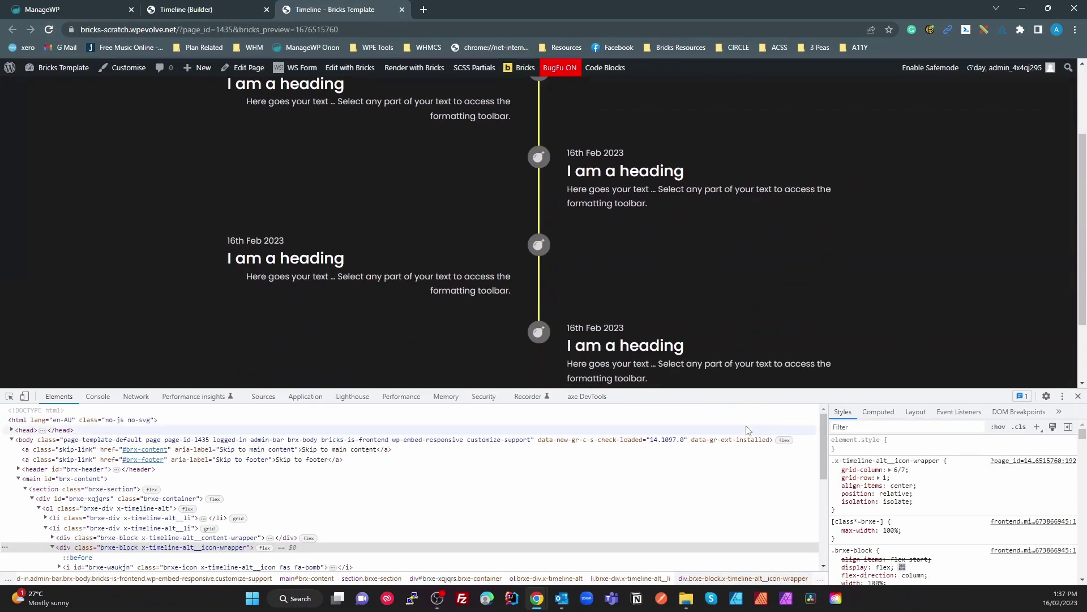
{"action": "left_click_drag", "start_coordinate": [566, 390], "coordinate": [567, 506]}
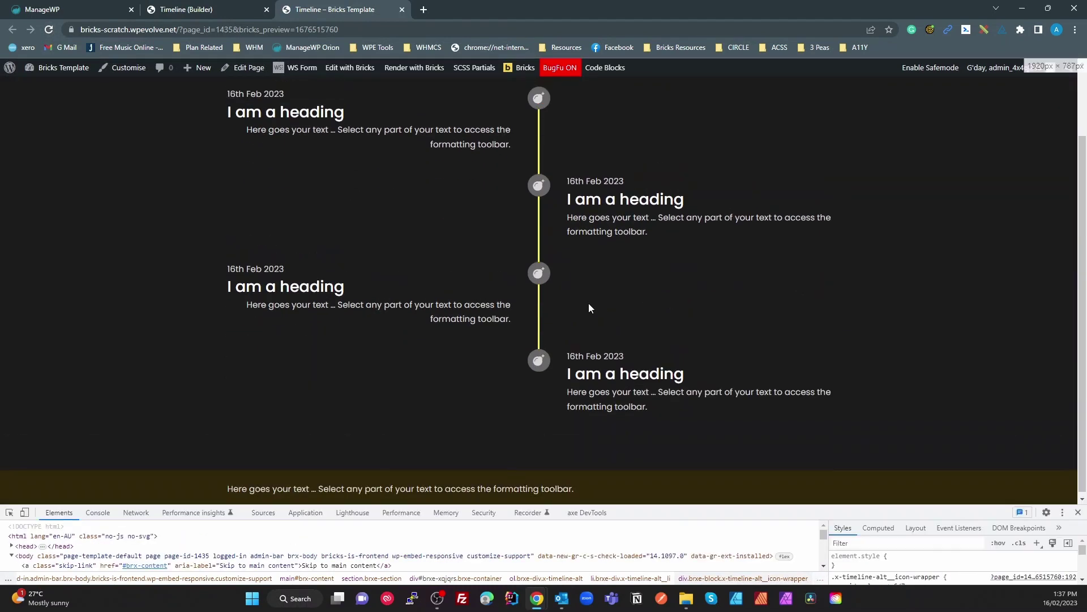
{"action": "scroll", "coordinate": [454, 388], "scroll_direction": "up", "scroll_amount": 1}
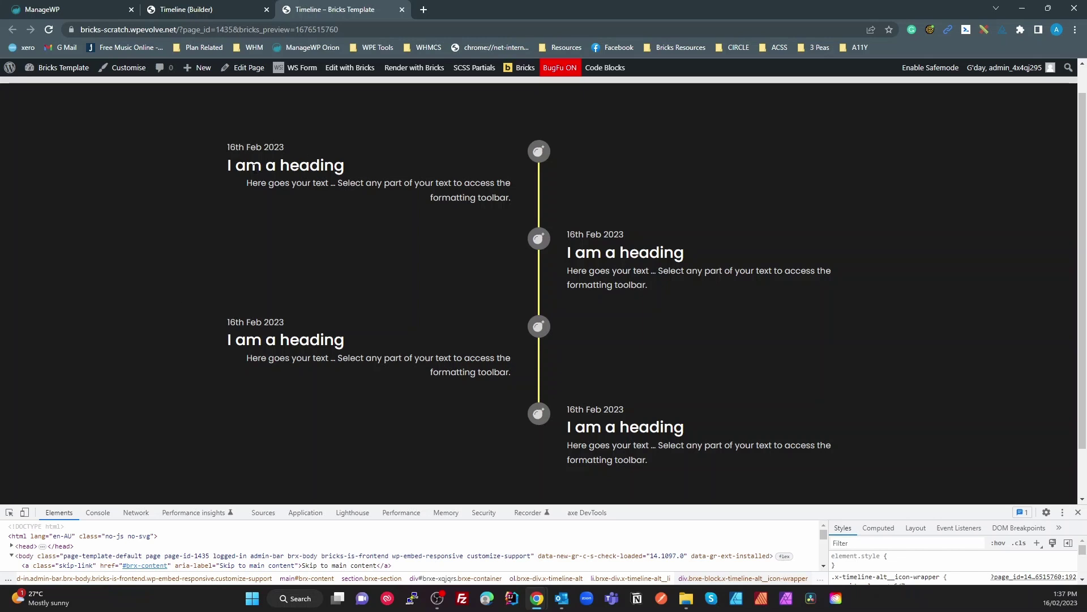
Inspect the first item's content wrapper, test align-items: flex-end in its .brxe-block rule, and copy that declaration.
{"action": "left_click", "coordinate": [9, 512]}
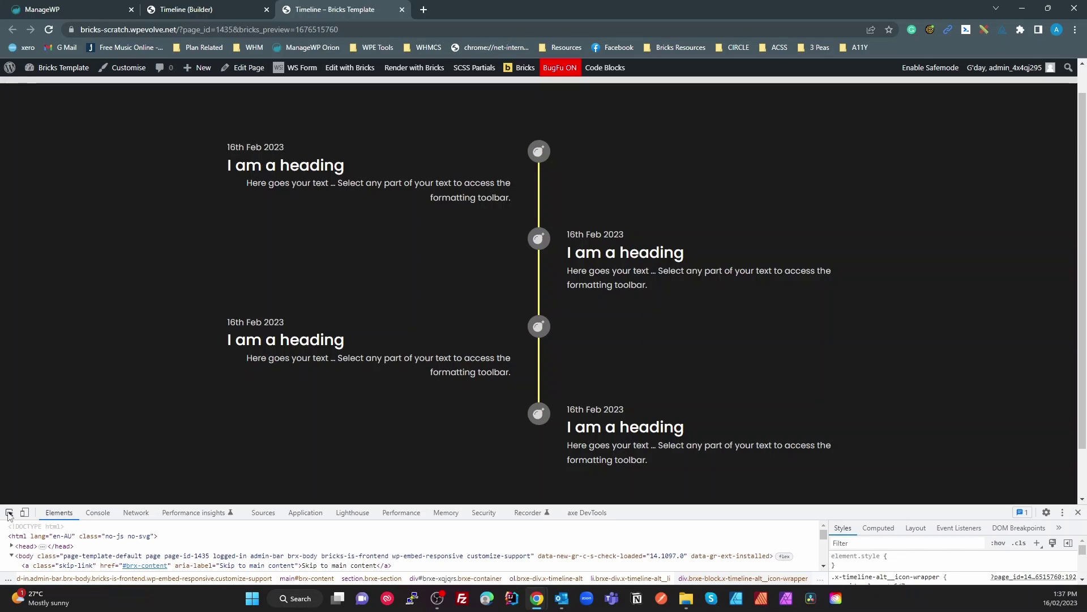
{"action": "left_click", "coordinate": [267, 165]}
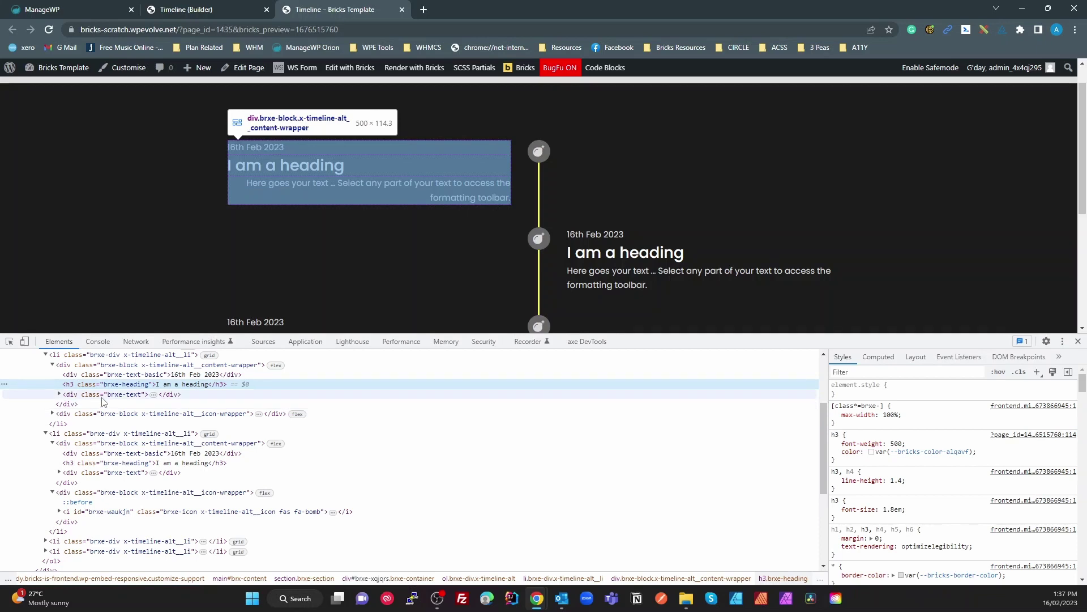
{"action": "left_click", "coordinate": [94, 368]}
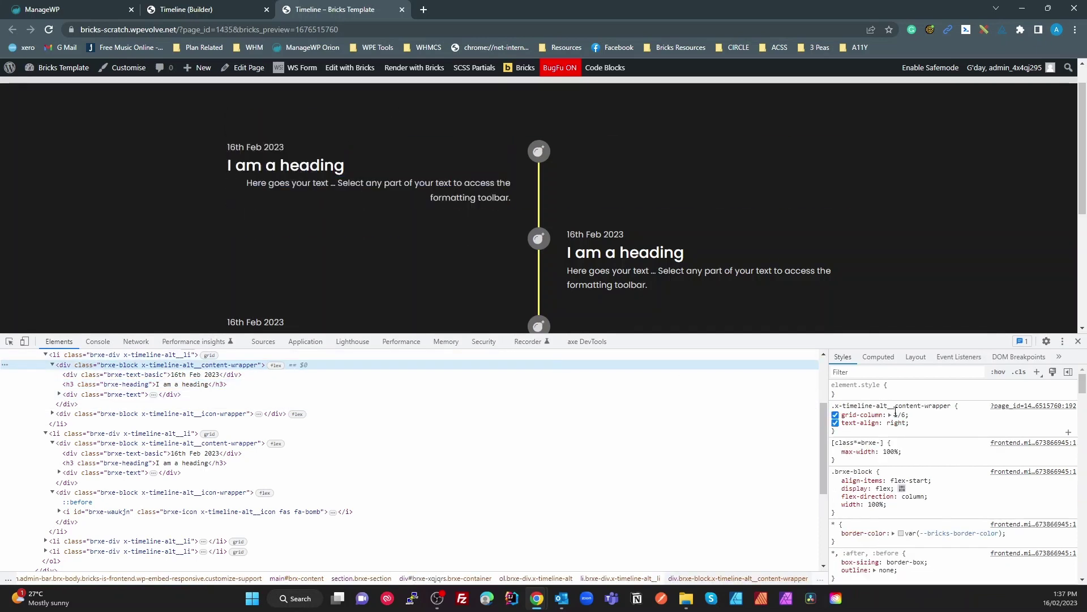
{"action": "left_click", "coordinate": [902, 489]}
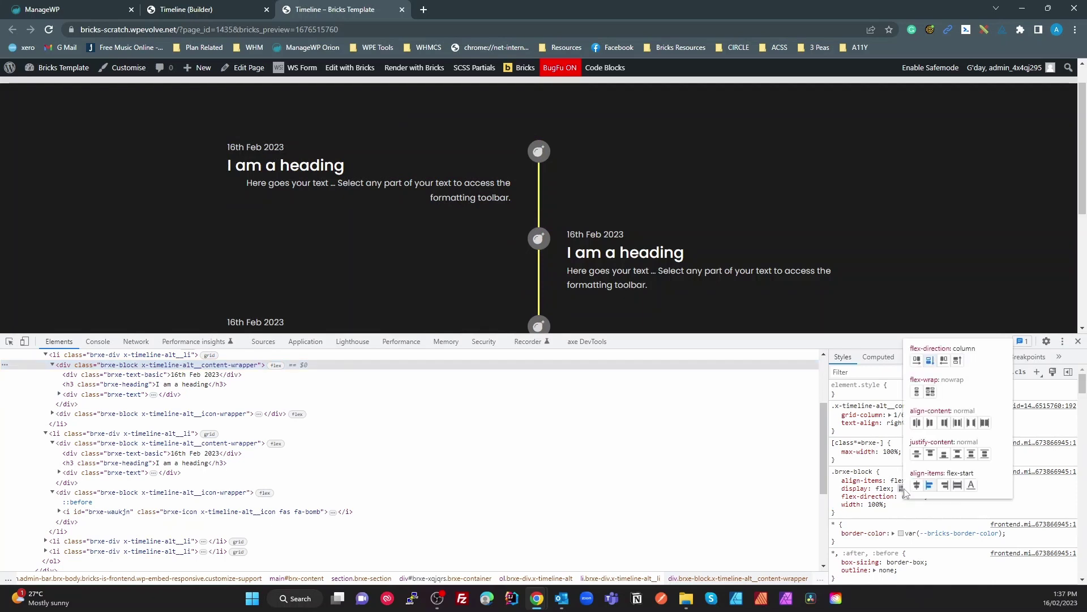
{"action": "left_click", "coordinate": [945, 486]}
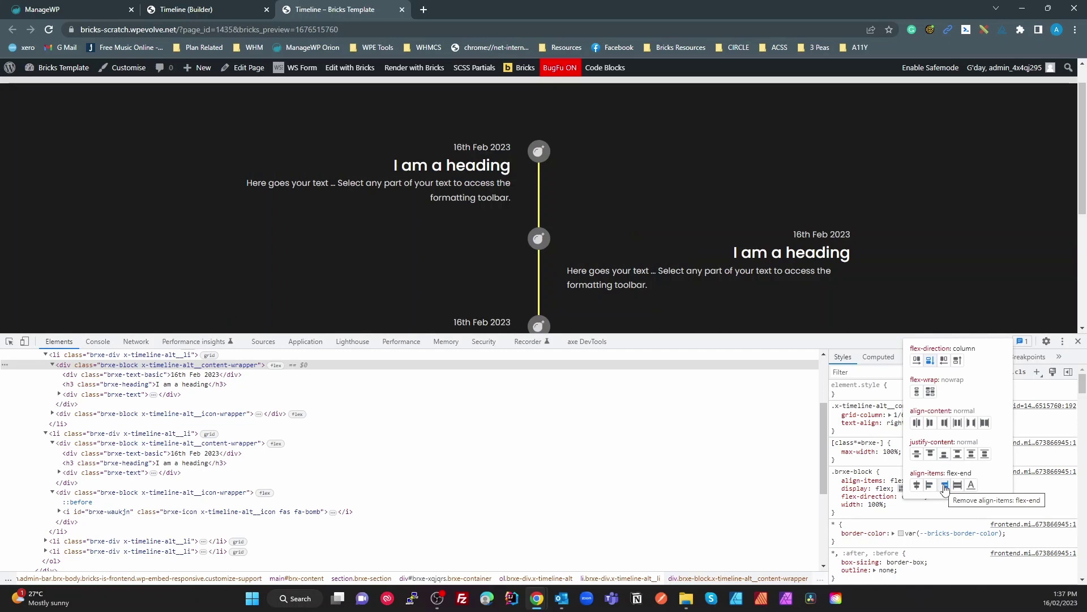
{"action": "left_click", "coordinate": [907, 511]}
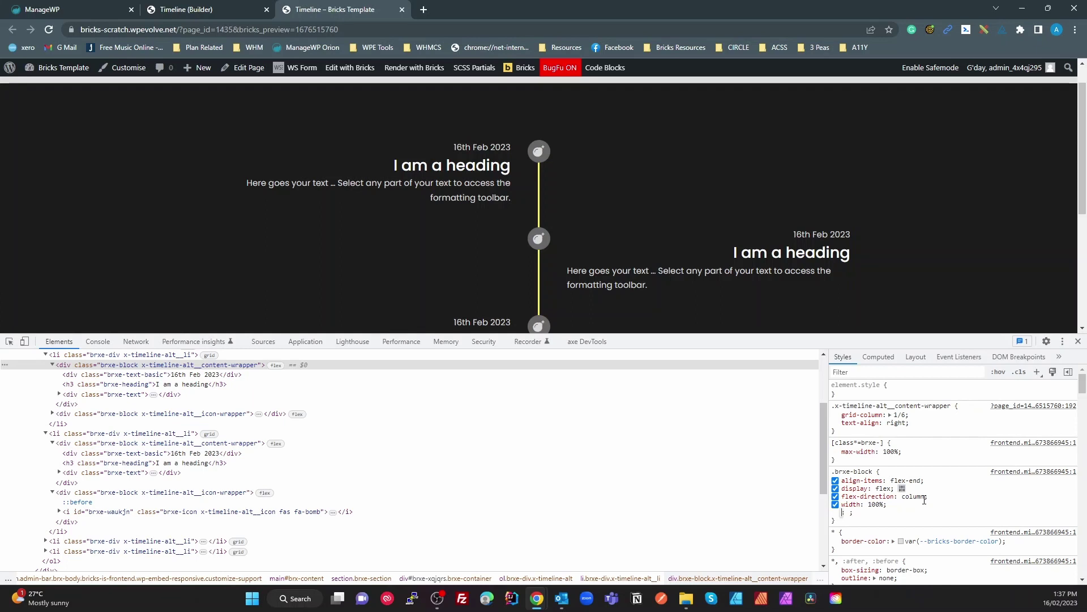
{"action": "left_click_drag", "start_coordinate": [926, 481], "coordinate": [844, 483]}
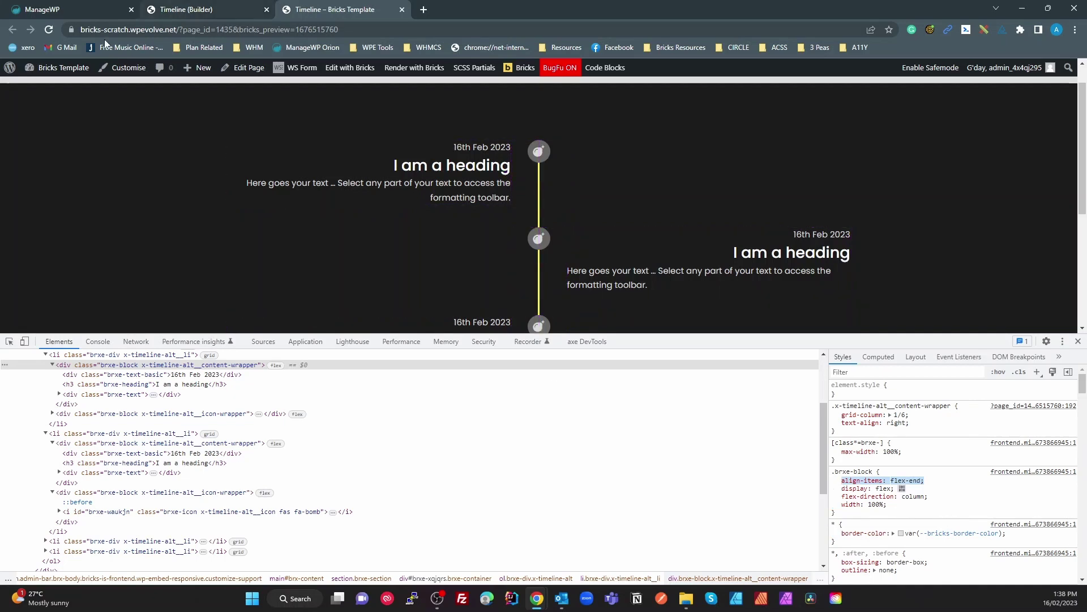
In the custom CSS of Container (CSS), add align-items: flex-end; below text-align in the .x-timeline-alt__content-wrapper rule.
{"action": "left_click", "coordinate": [216, 8]}
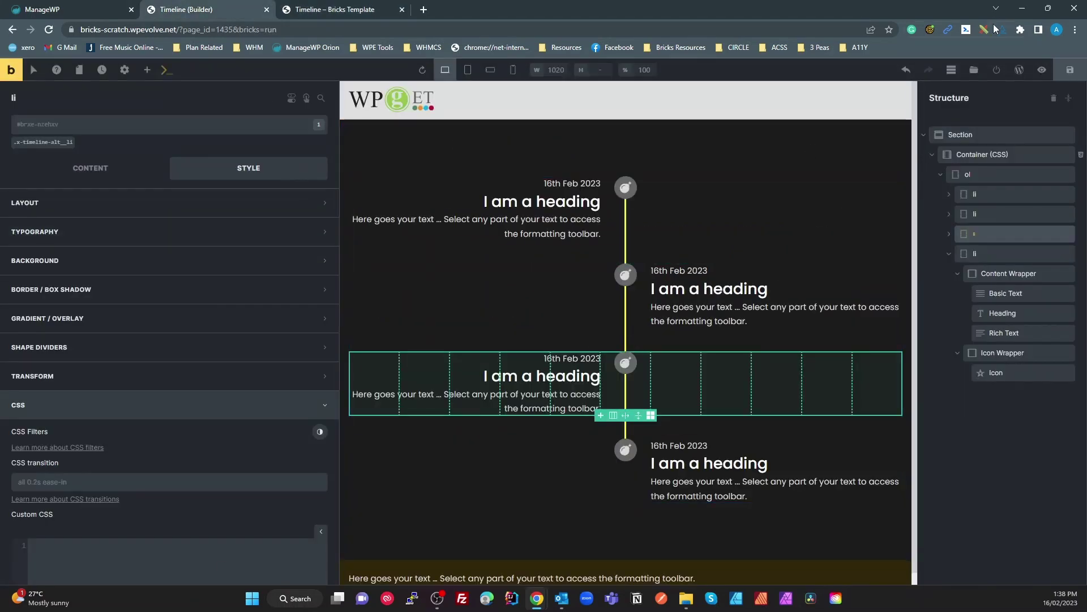
{"action": "left_click", "coordinate": [983, 154]}
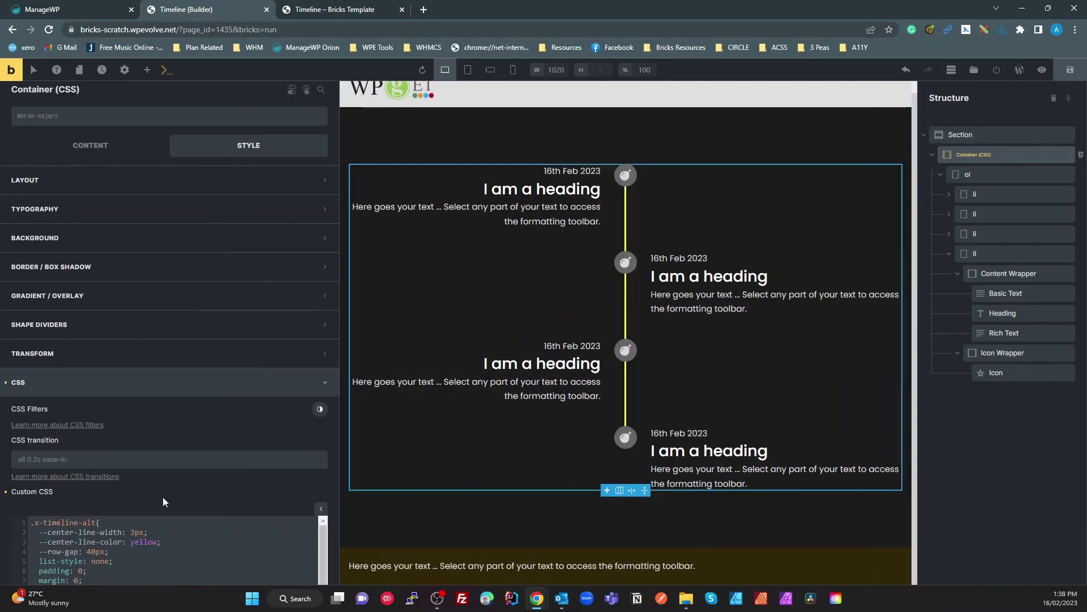
{"action": "scroll", "coordinate": [163, 502], "scroll_direction": "down", "scroll_amount": 6}
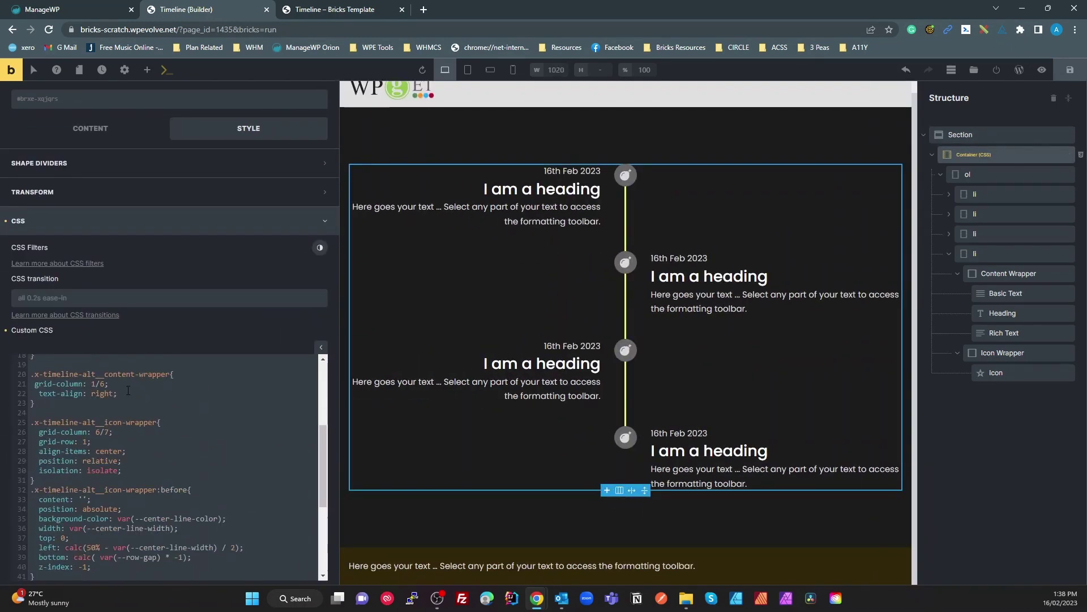
{"action": "key", "text": "Return"}
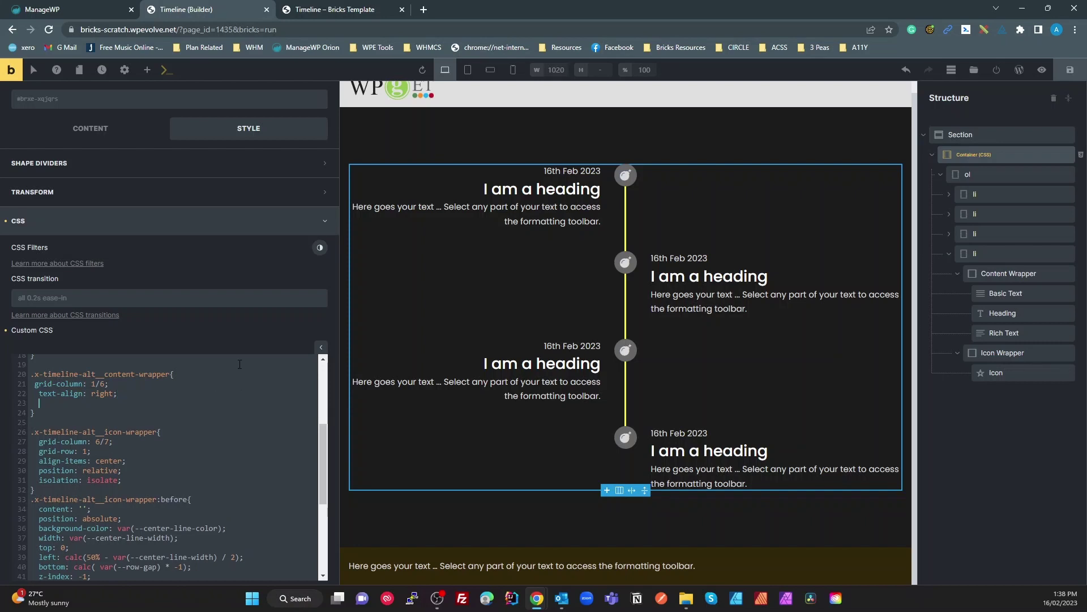
{"action": "type", "text": "align-items: flex-end;"}
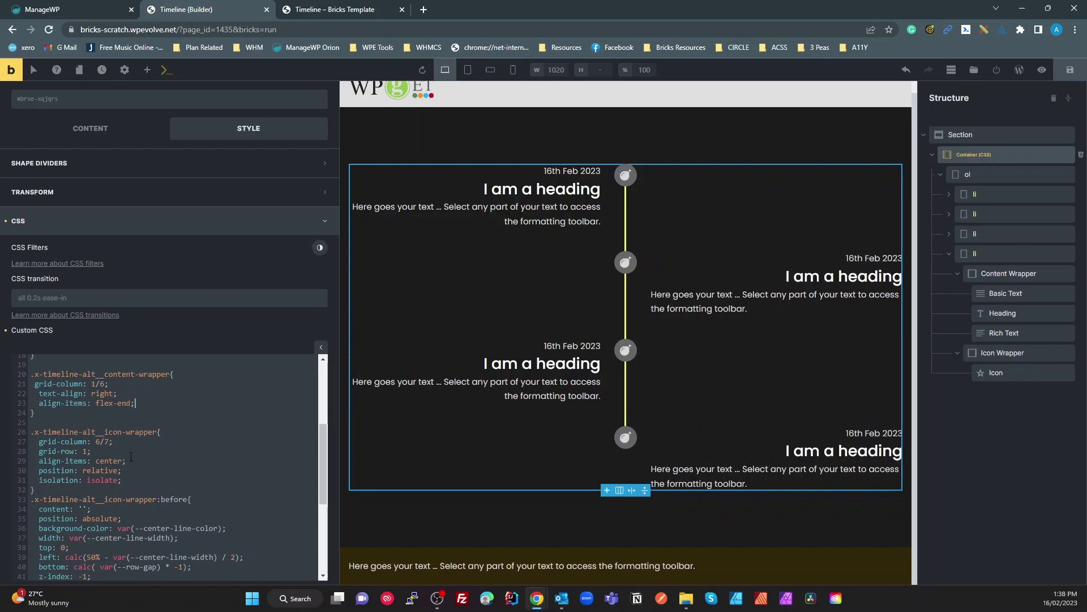
Copy the align-items declaration into the nth-of-type(even) content-wrapper rule below text-align and set its value to flex-start.
{"action": "left_click_drag", "start_coordinate": [141, 404], "coordinate": [40, 404]}
{"action": "scroll", "coordinate": [120, 436], "scroll_direction": "down", "scroll_amount": 4}
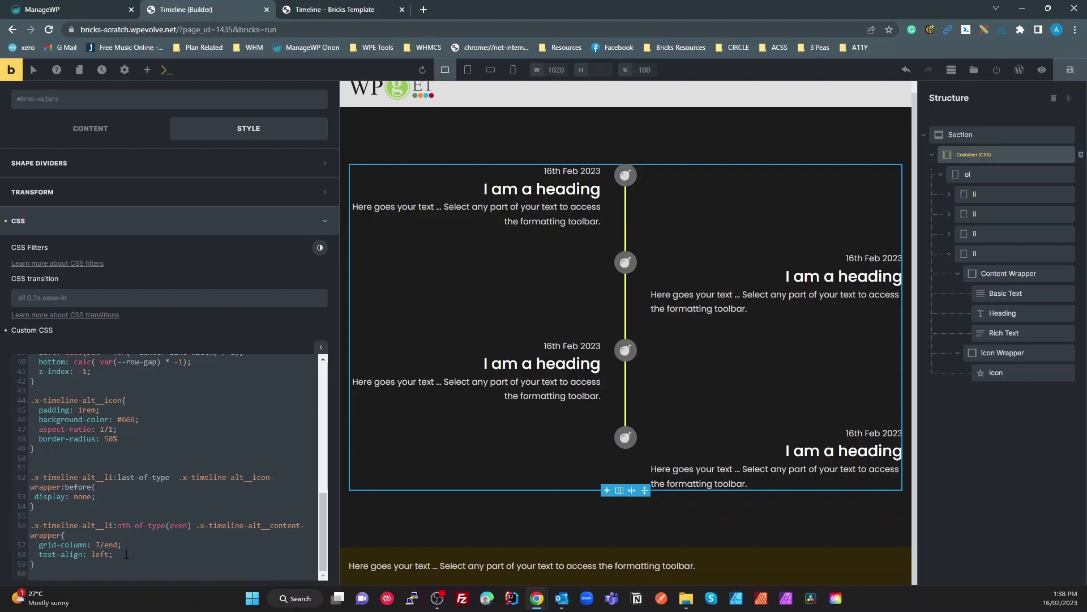
{"action": "key", "text": "Return"}
{"action": "type", "text": "align-items: flex-end;"}
{"action": "double_click", "coordinate": [122, 565]}
{"action": "type", "text": "start;"}
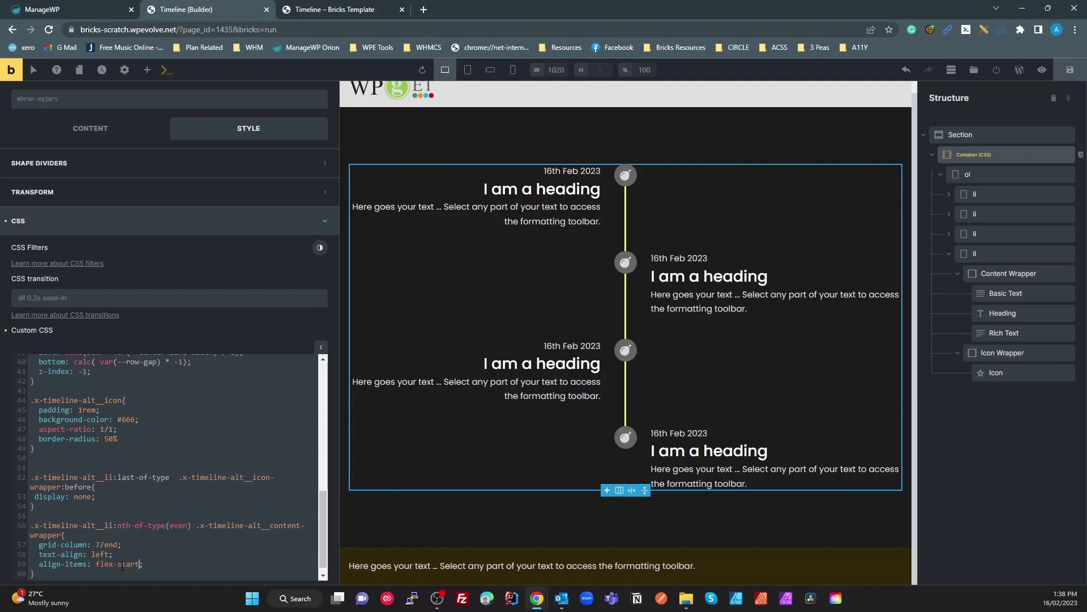
Save the template and check the alignment of all four timeline items on the front end.
{"action": "left_click", "coordinate": [1042, 70]}
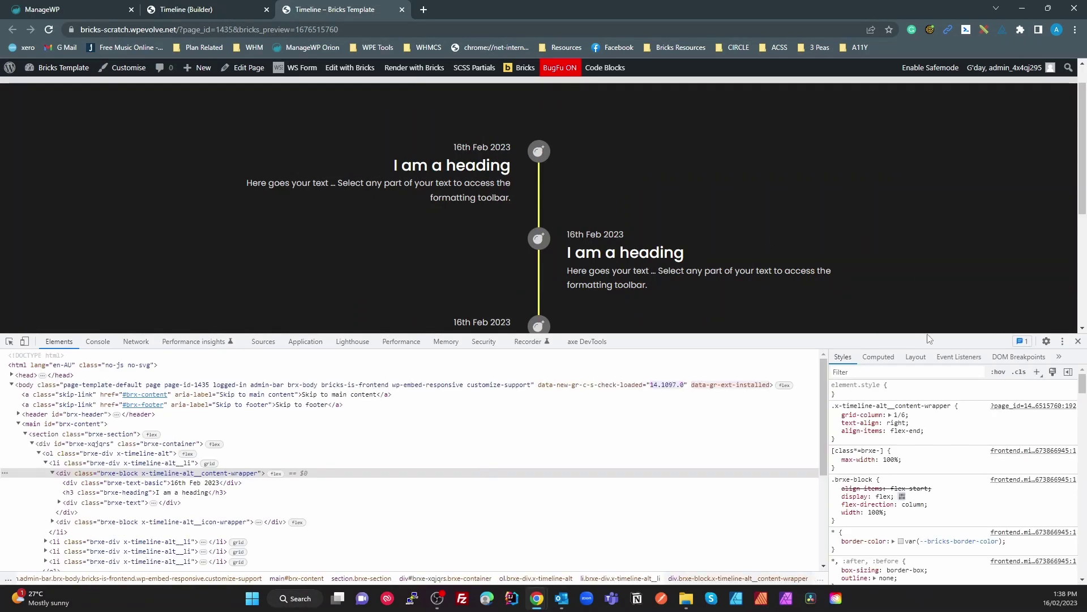
{"action": "left_click_drag", "start_coordinate": [929, 335], "coordinate": [736, 462]}
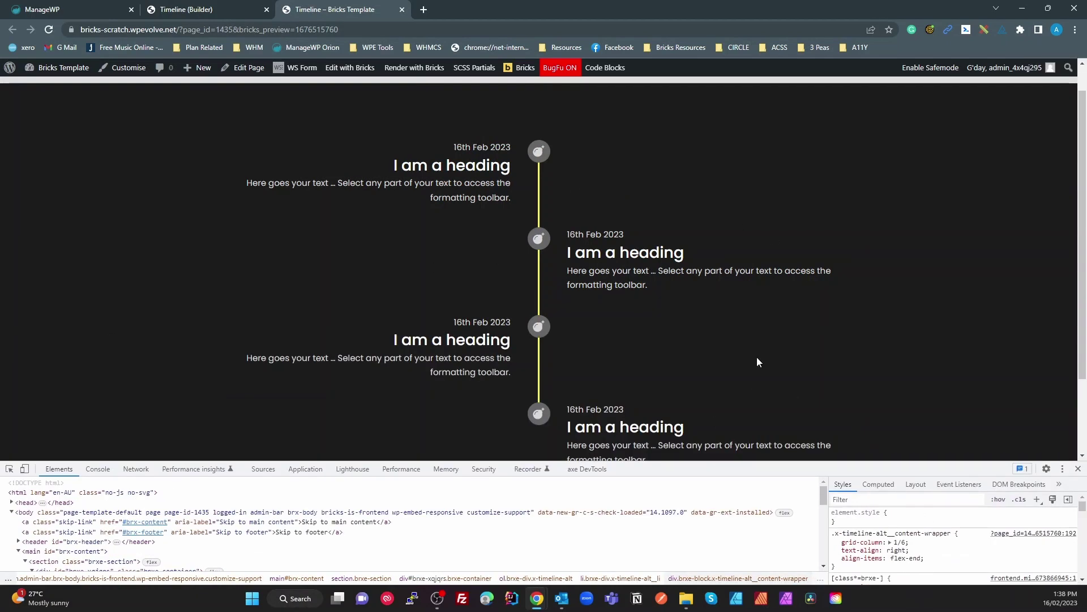
{"action": "scroll", "coordinate": [559, 288], "scroll_direction": "down", "scroll_amount": 2}
{"action": "scroll", "coordinate": [566, 294], "scroll_direction": "up", "scroll_amount": 3}
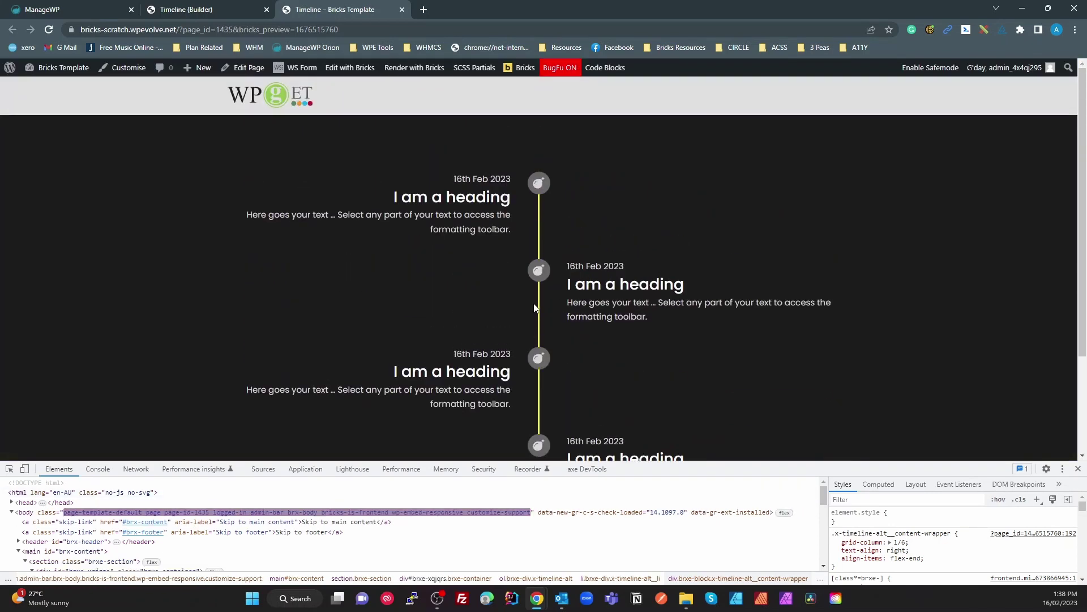
{"action": "scroll", "coordinate": [536, 309], "scroll_direction": "down", "scroll_amount": 2}
{"action": "scroll", "coordinate": [538, 319], "scroll_direction": "up", "scroll_amount": 3}
{"action": "scroll", "coordinate": [538, 321], "scroll_direction": "down", "scroll_amount": 1}
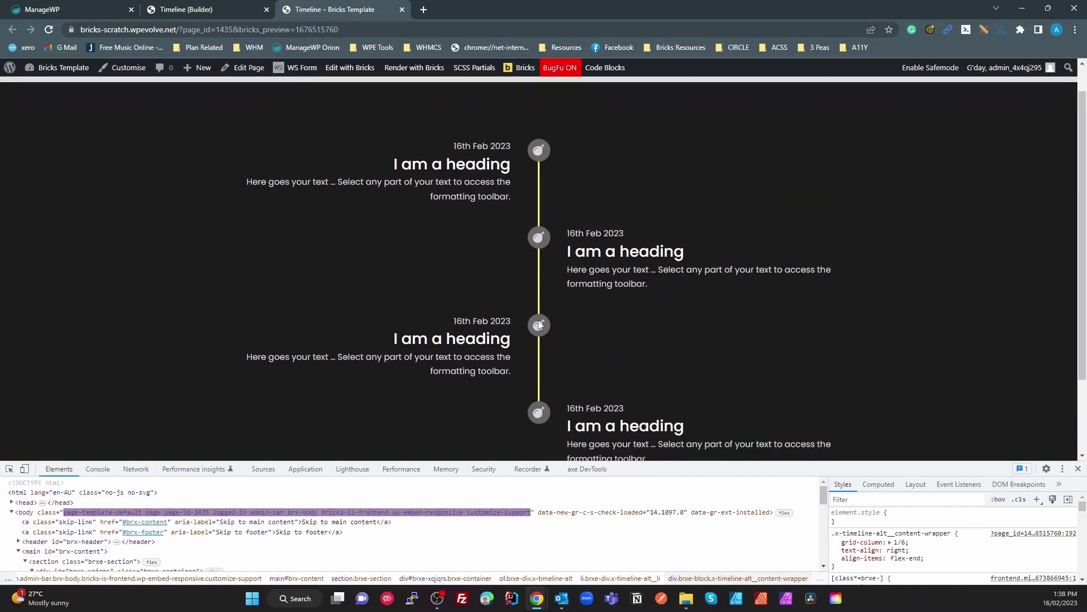
{"action": "scroll", "coordinate": [538, 320], "scroll_direction": "down", "scroll_amount": 2}
Return to the builder, check the timeline and its custom CSS at the mobile portrait breakpoint, and switch back to desktop.
{"action": "left_click", "coordinate": [213, 7]}
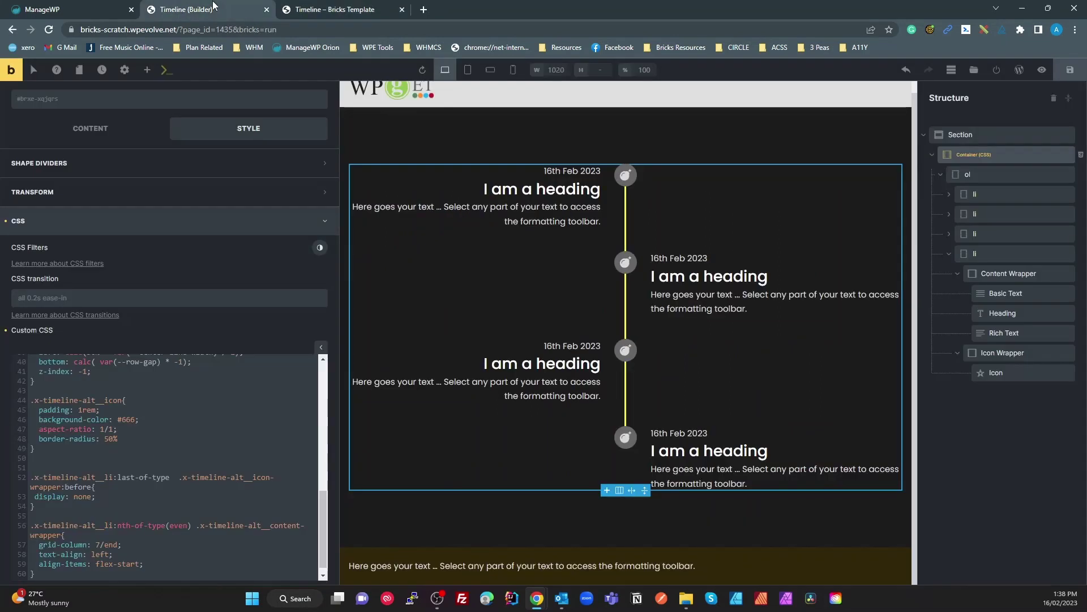
{"action": "left_click", "coordinate": [209, 411]}
{"action": "left_click", "coordinate": [512, 71]}
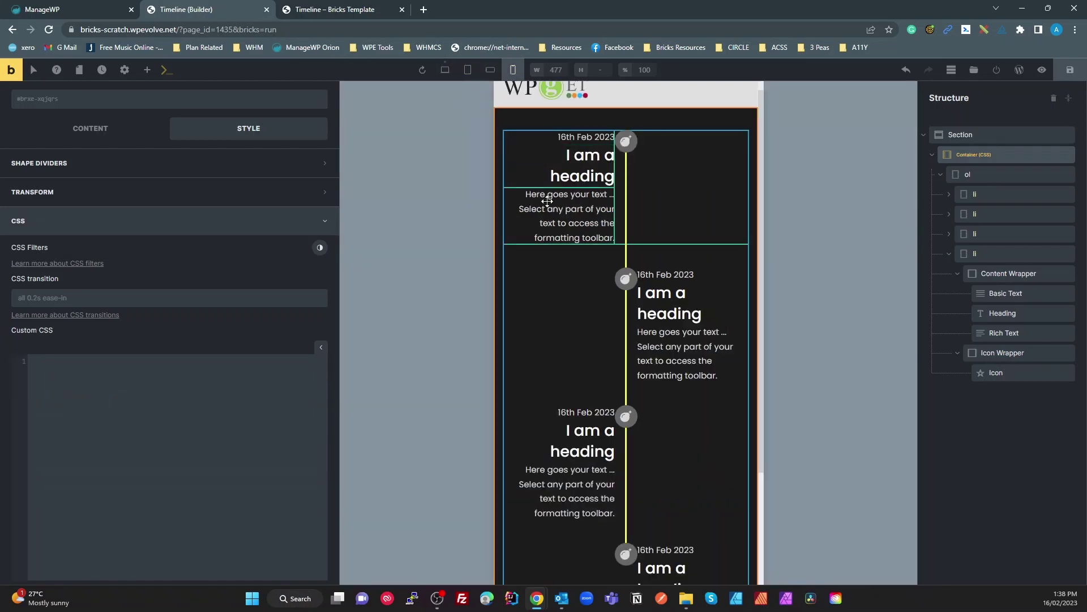
{"action": "left_click", "coordinate": [63, 420]}
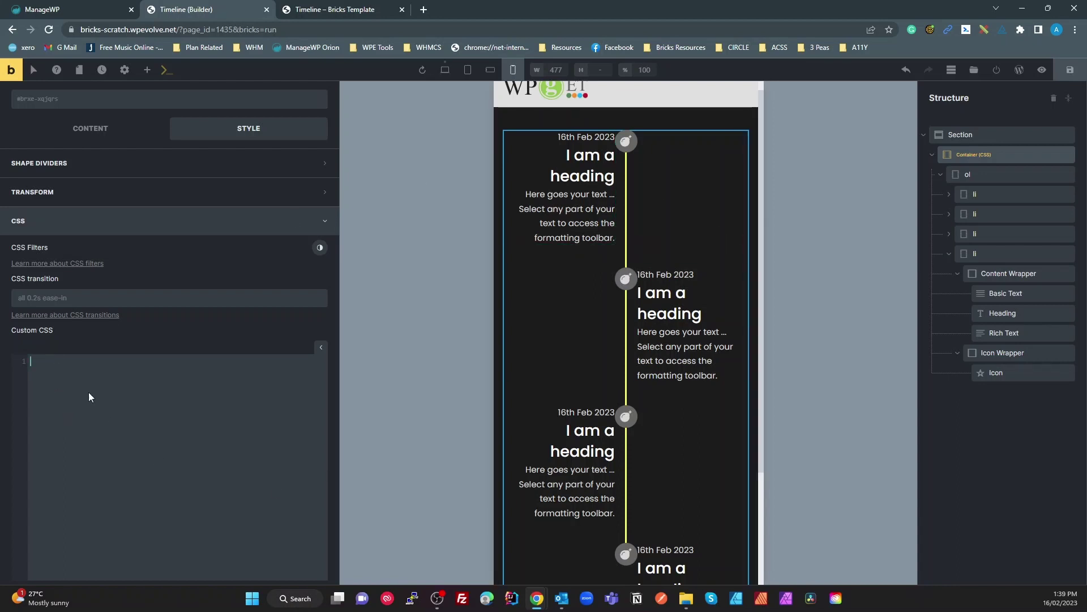
{"action": "left_click", "coordinate": [445, 70]}
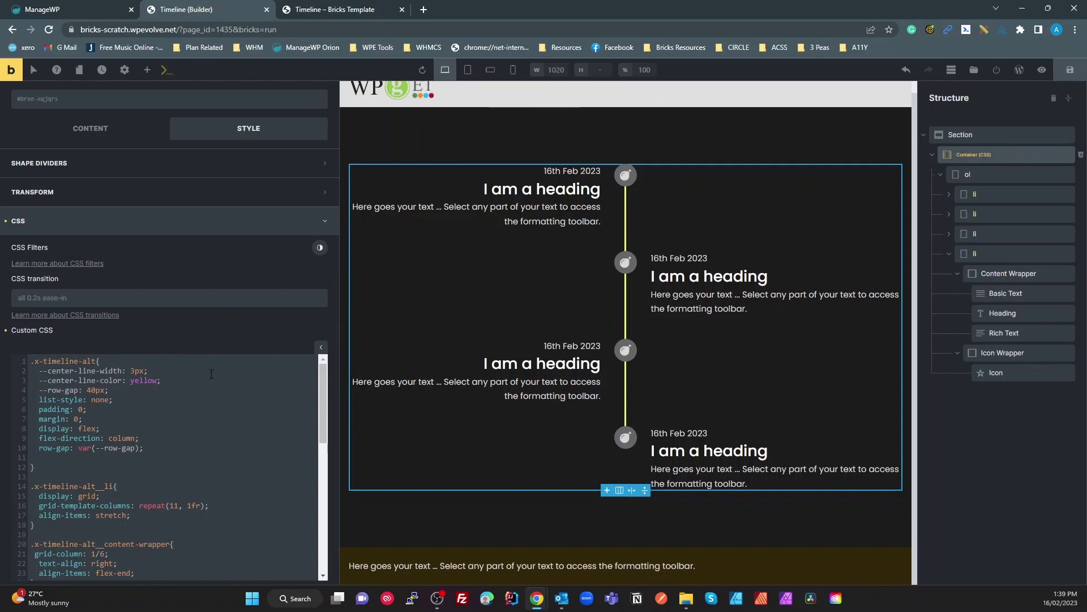
{"action": "scroll", "coordinate": [132, 461], "scroll_direction": "down", "scroll_amount": 7}
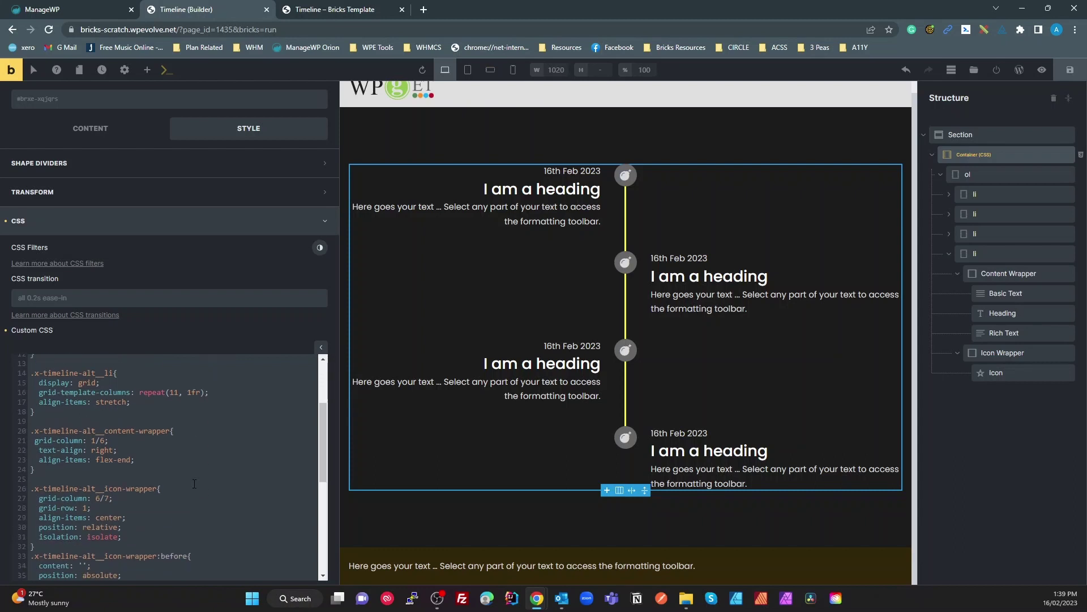
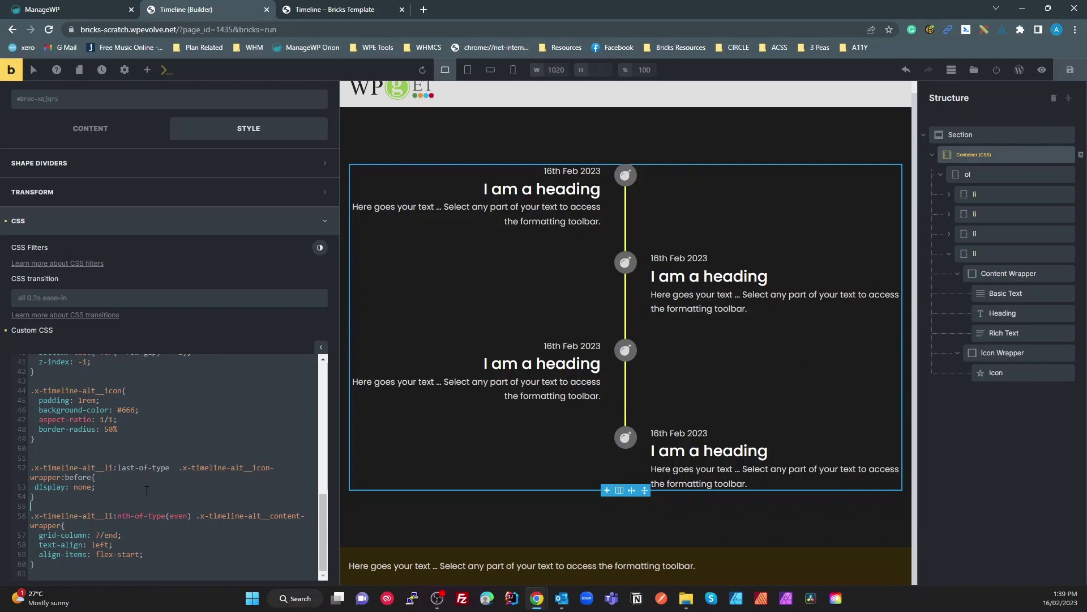
{"action": "key", "text": "Return"}
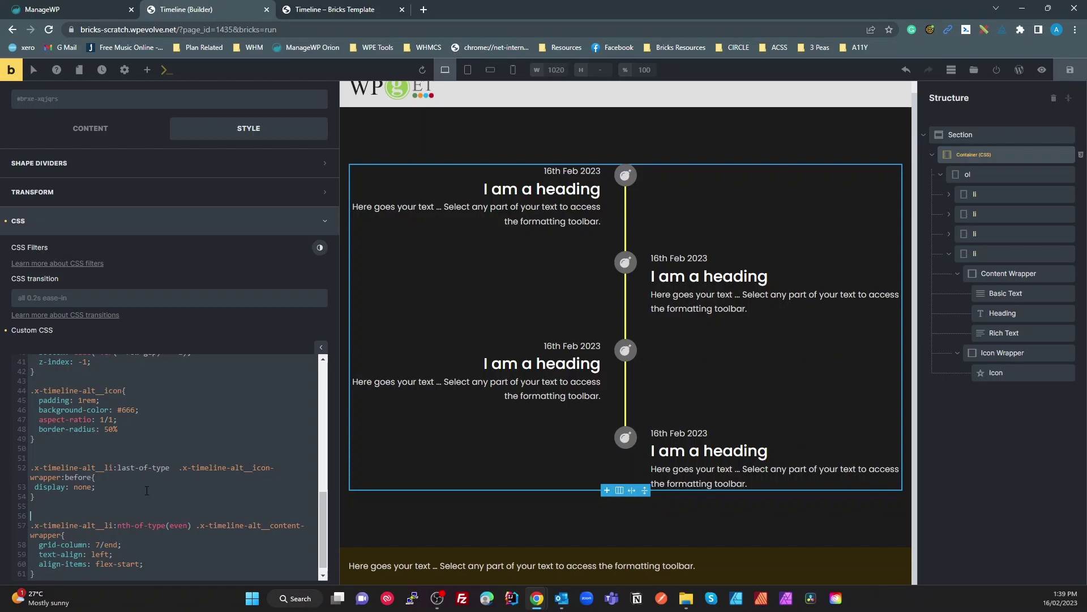
{"action": "type", "text": "@m"}
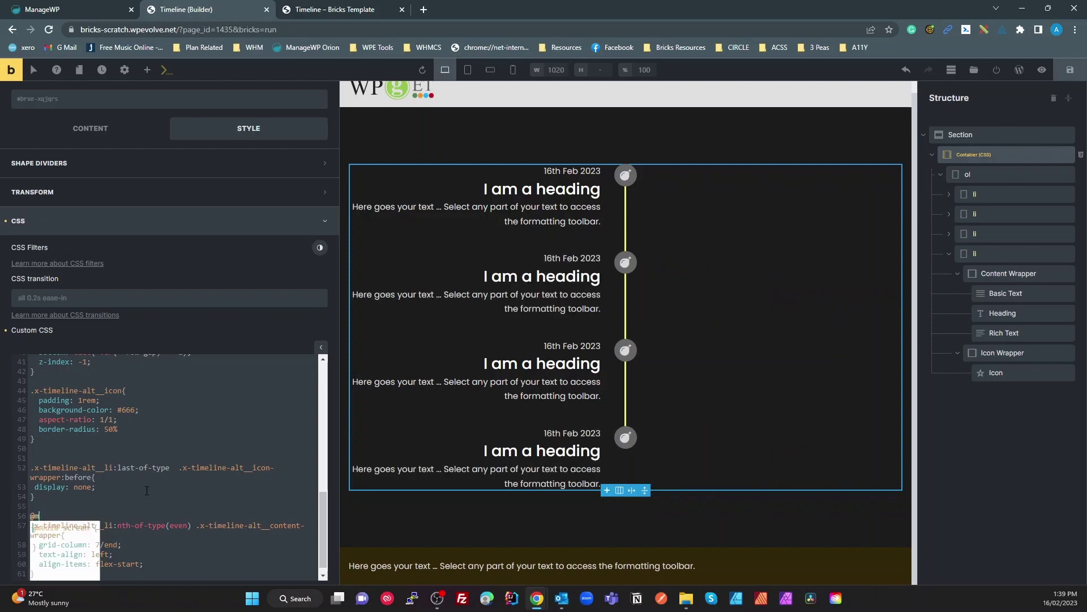
{"action": "type", "text": "edia("}
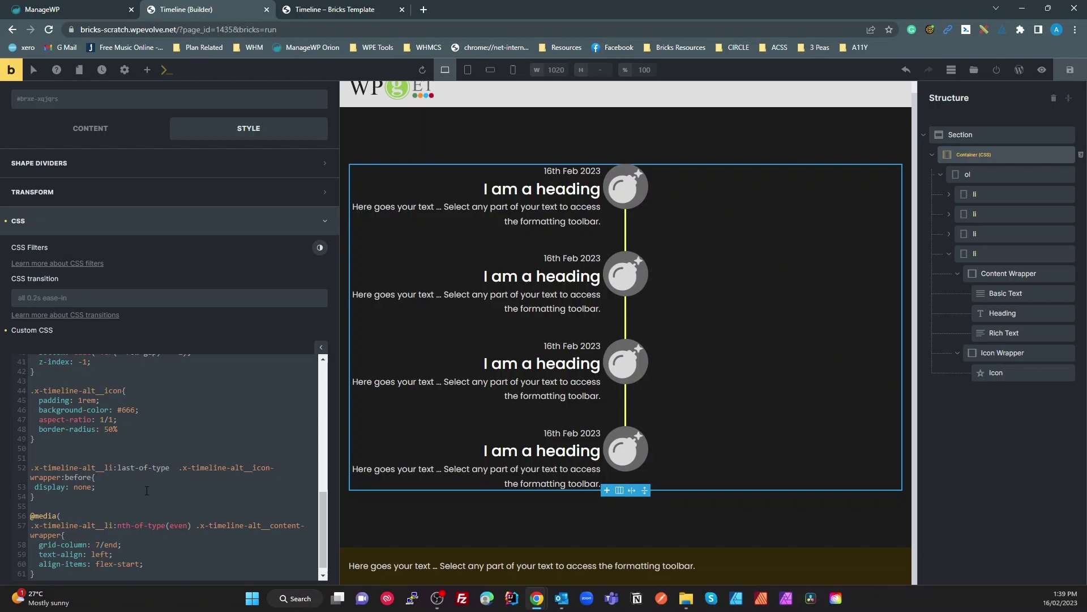
{"action": "type", "text": "min-width: 767px){"}
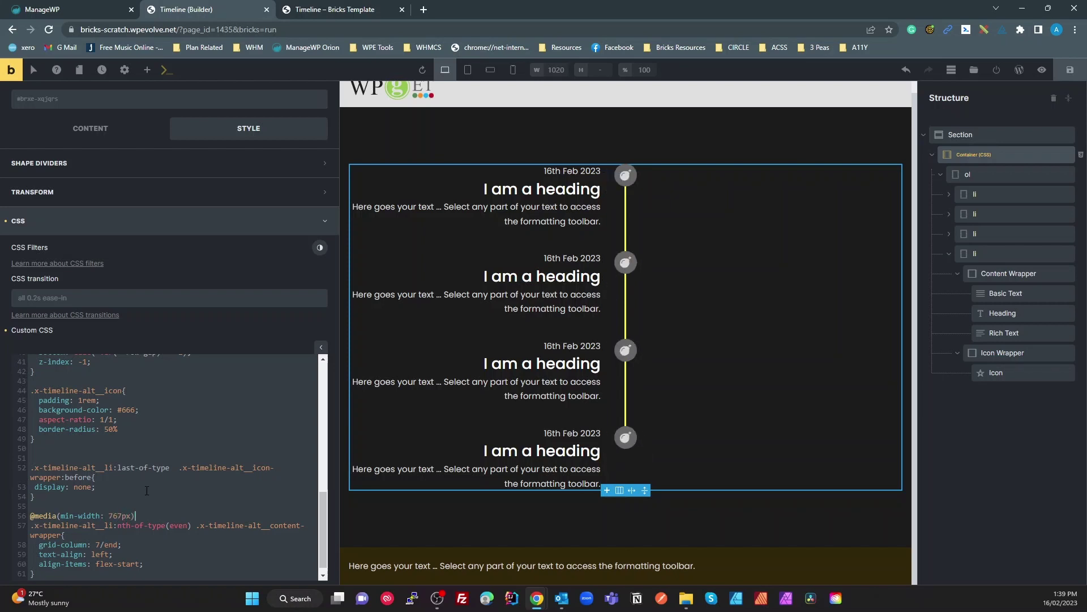
{"action": "key", "text": "Return"}
{"action": "key", "text": "Return"}
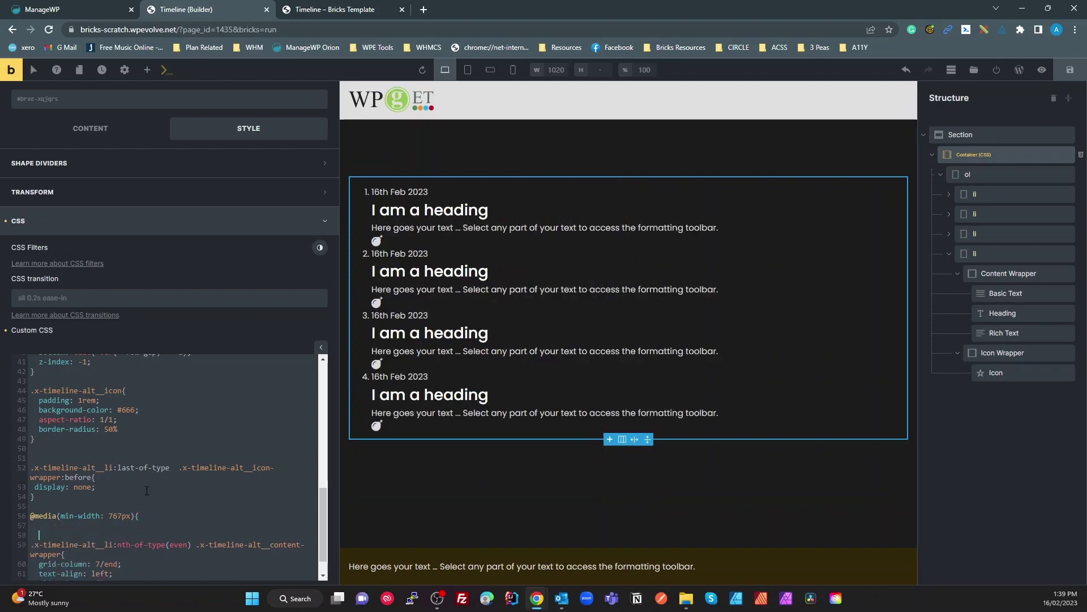
{"action": "type", "text": "}"}
{"action": "scroll", "coordinate": [146, 491], "scroll_direction": "down", "scroll_amount": 1}
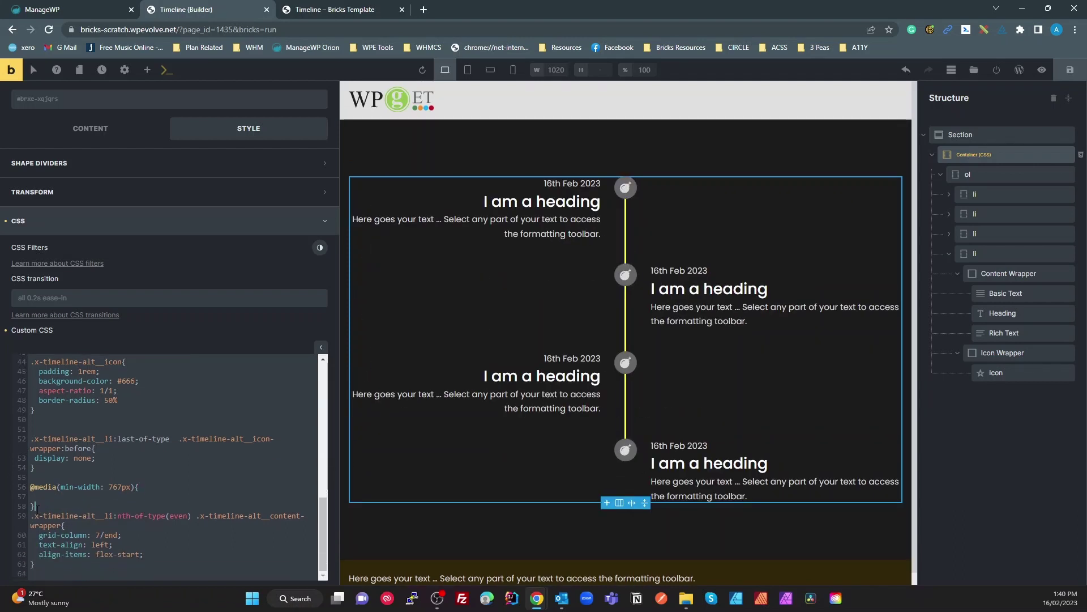
Move the nth-of-type(even) content-wrapper rule into the min-width media query and check the timeline at the mobile landscape breakpoint.
{"action": "left_click_drag", "start_coordinate": [36, 564], "coordinate": [31, 519]}
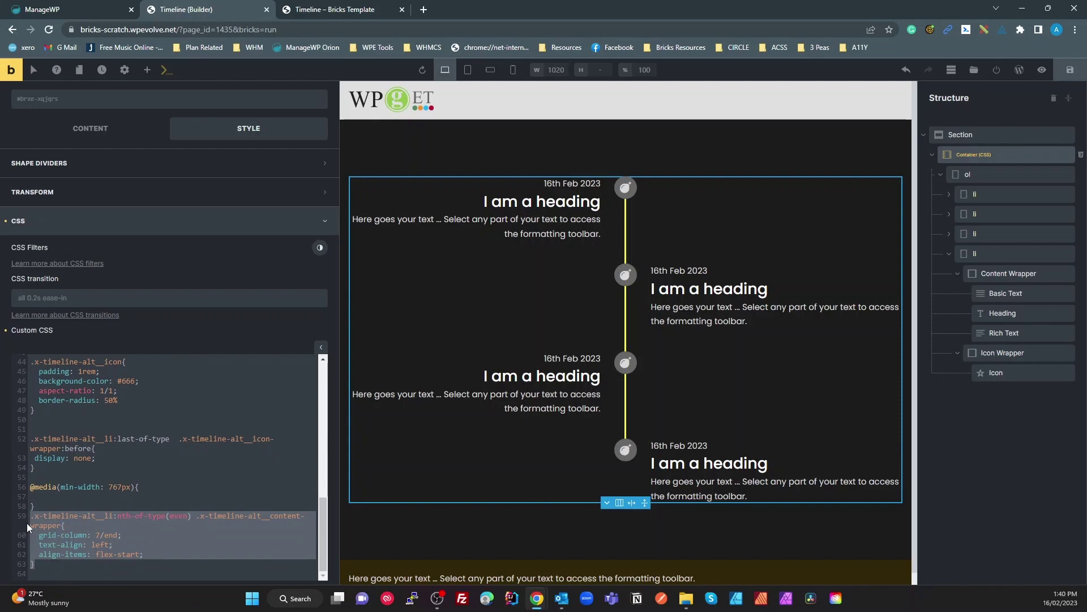
{"action": "key", "text": "ctrl+x"}
{"action": "left_click", "coordinate": [60, 547]}
{"action": "key", "text": "ctrl+v"}
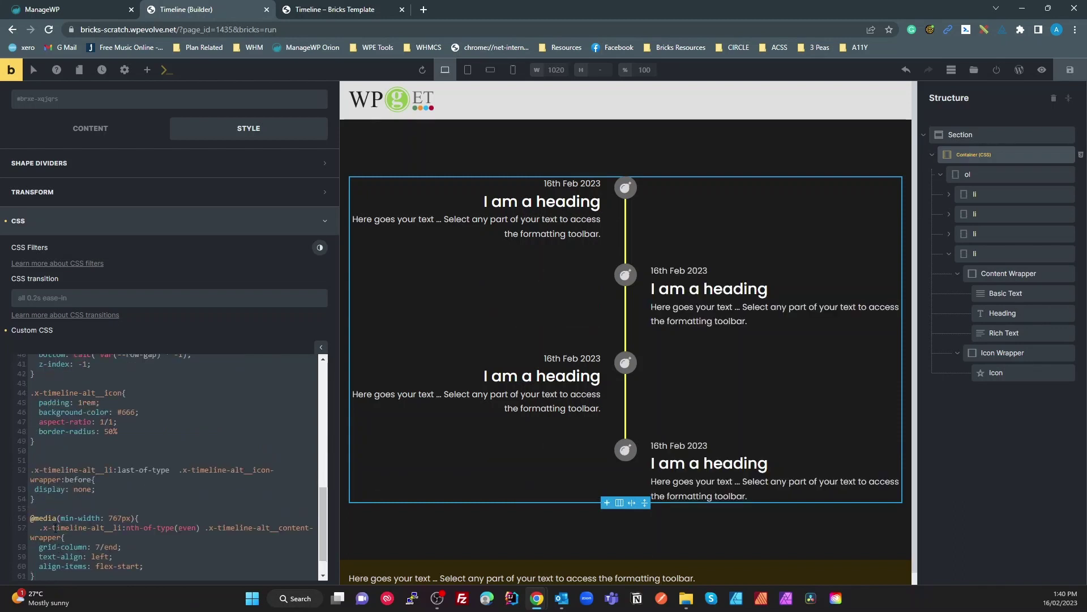
{"action": "left_click", "coordinate": [490, 70]}
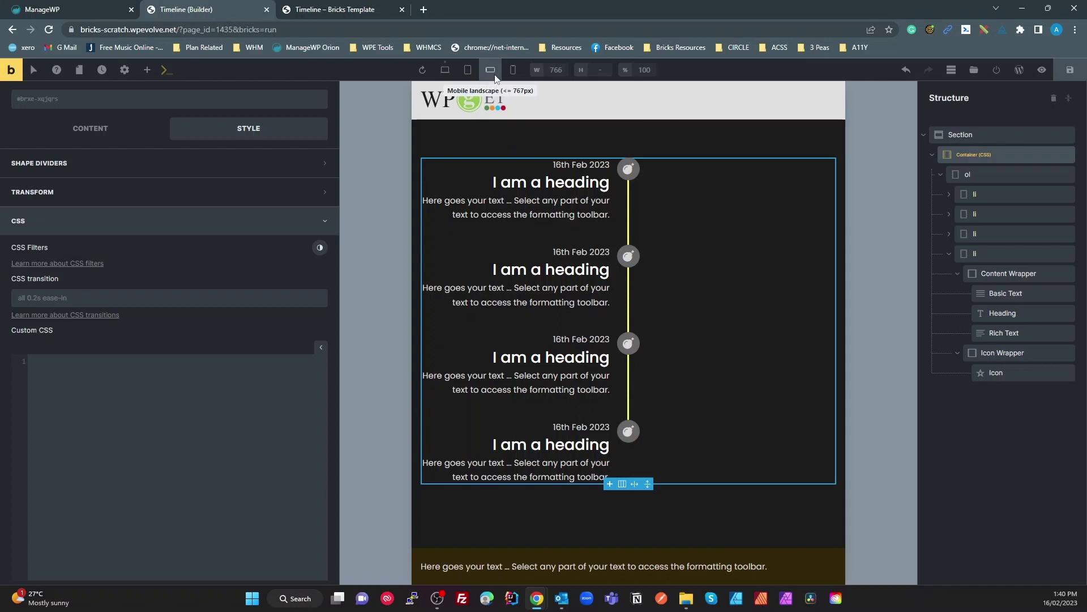
{"action": "left_click", "coordinate": [444, 70]}
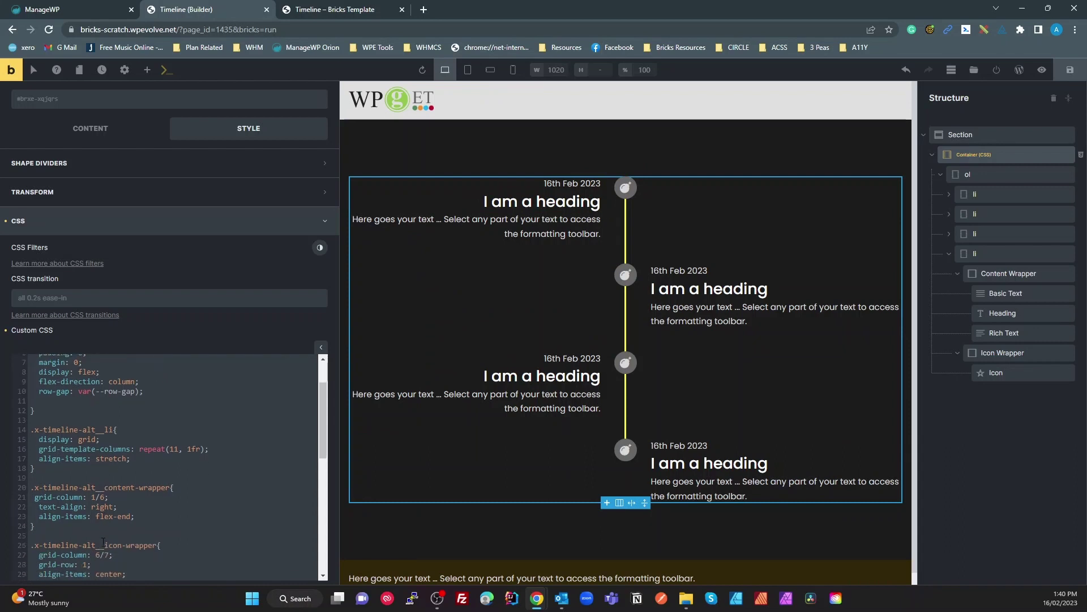
Indent the declarations and closing brace of the nth-of-type(even) rule one level inside the media query.
{"action": "scroll", "coordinate": [134, 529], "scroll_direction": "down", "scroll_amount": 6}
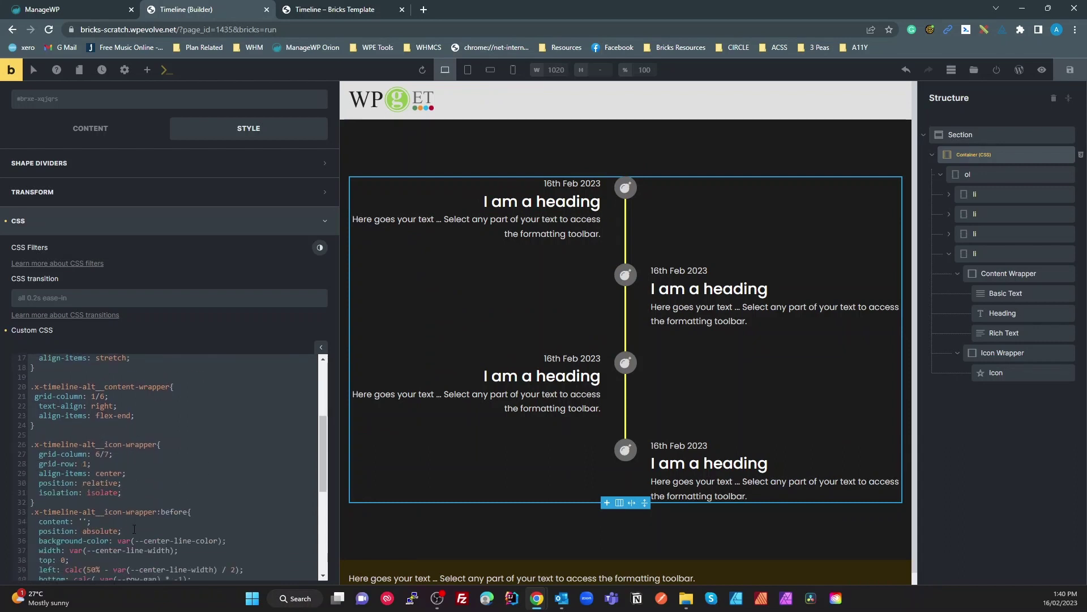
{"action": "left_click", "coordinate": [92, 516]}
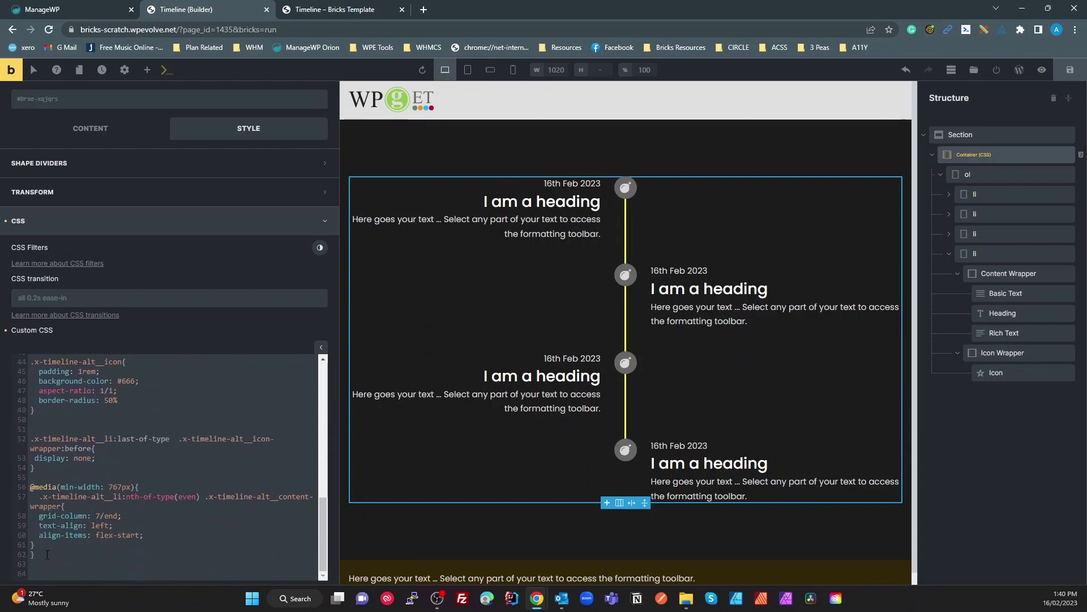
{"action": "left_click_drag", "start_coordinate": [35, 545], "coordinate": [26, 505]}
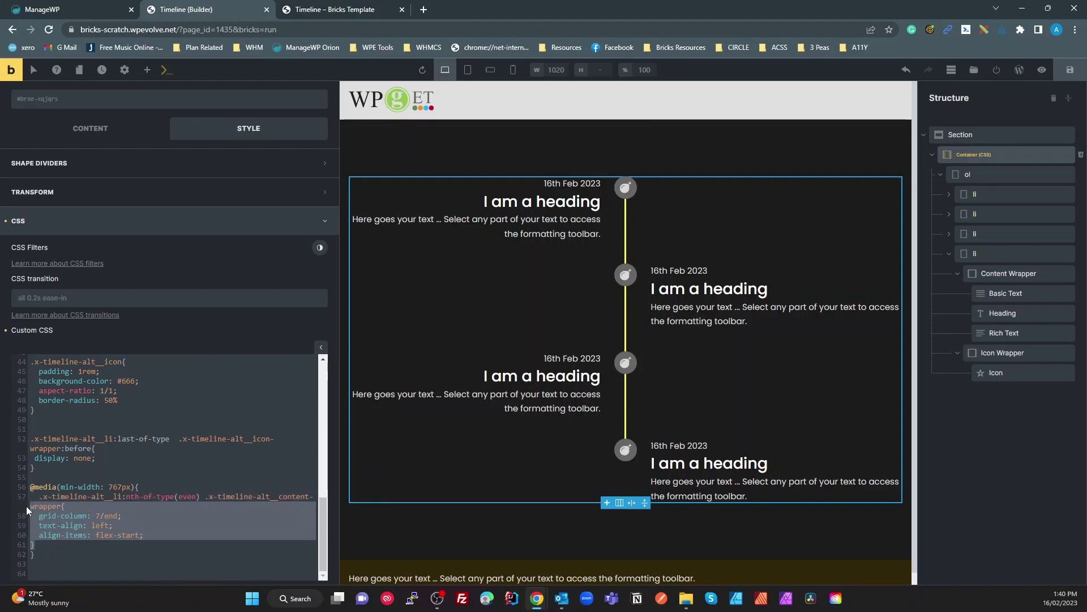
{"action": "left_click_drag", "start_coordinate": [35, 545], "coordinate": [31, 514]}
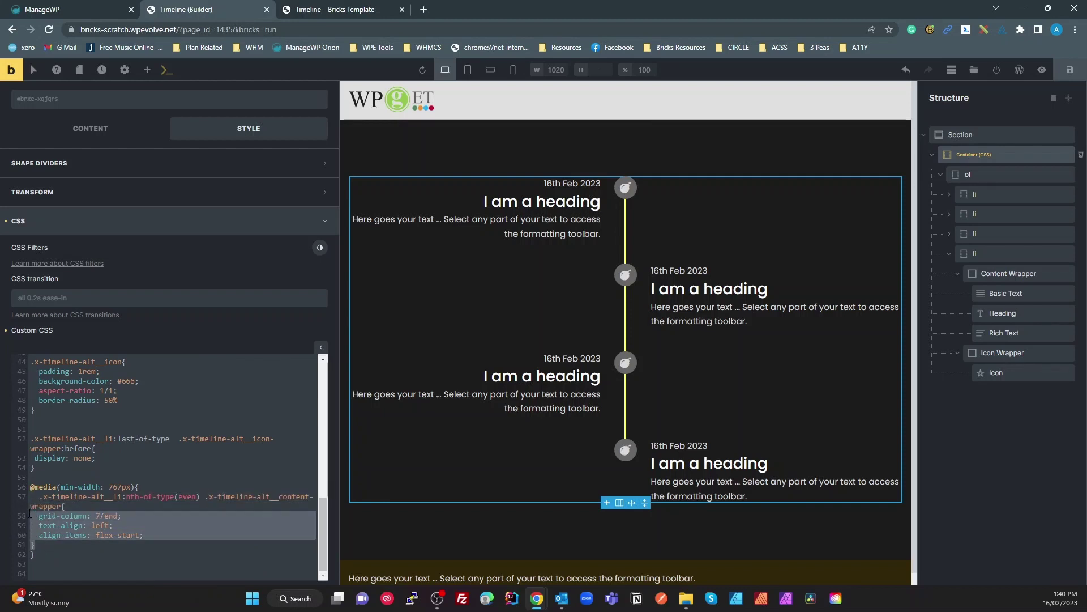
{"action": "key", "text": "Tab"}
{"action": "left_click", "coordinate": [58, 536]}
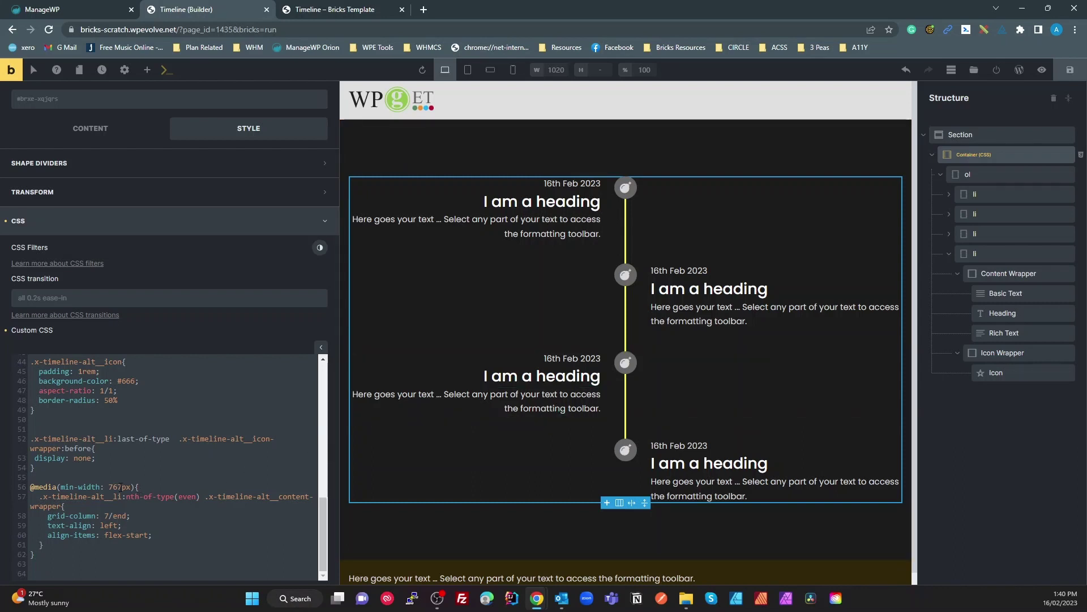
{"action": "left_click_drag", "start_coordinate": [142, 485], "coordinate": [15, 487]}
{"action": "key", "text": "ctrl+c"}
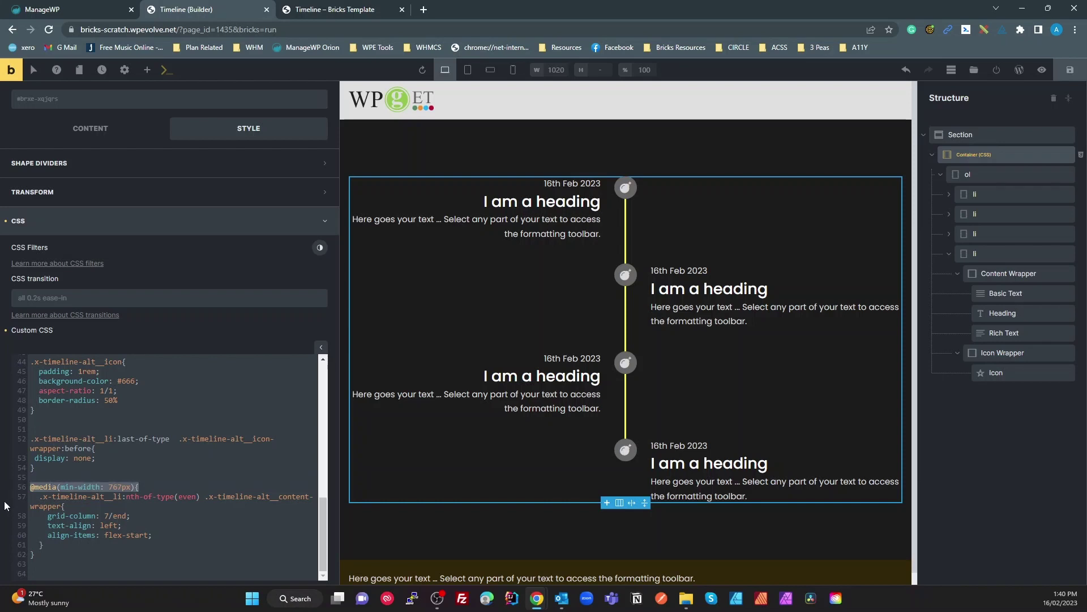
{"action": "left_click", "coordinate": [86, 554]}
{"action": "key", "text": "Down"}
{"action": "key", "text": "Down"}
{"action": "key", "text": "ctrl+v"}
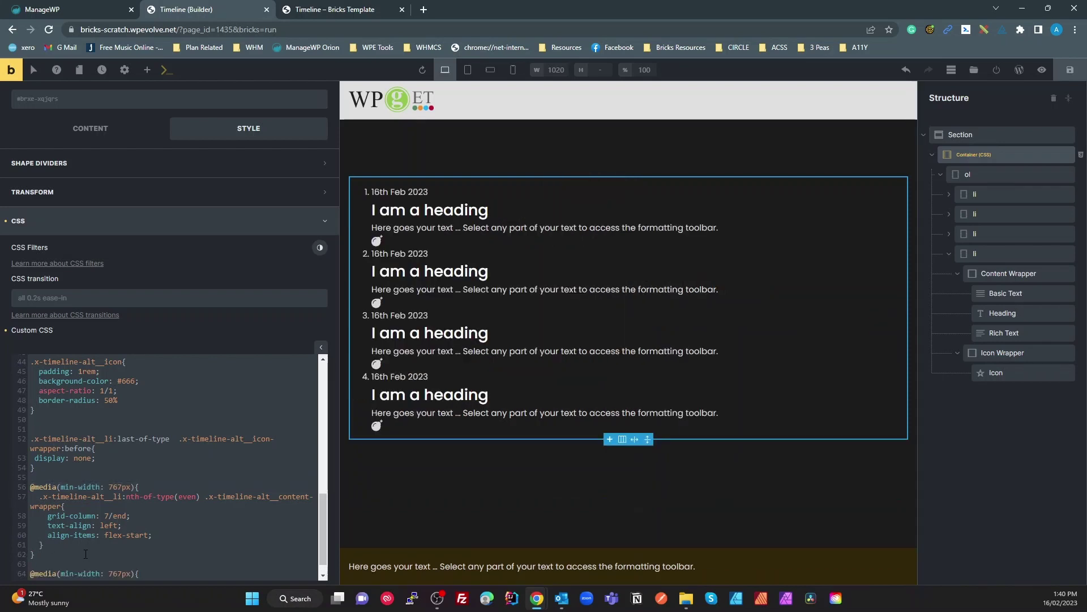
{"action": "key", "text": "Return"}
{"action": "key", "text": "Return"}
{"action": "type", "text": "}"}
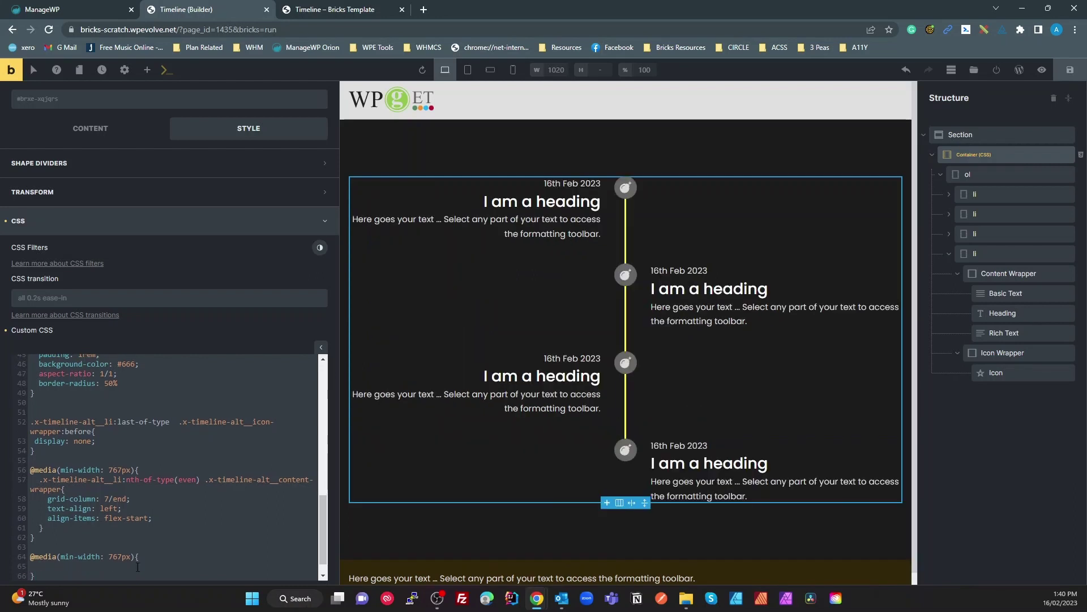
Set the first media query's min-width to 768px and check the timeline at the mobile landscape breakpoint.
{"action": "left_click", "coordinate": [122, 556]}
{"action": "type", "text": "8"}
{"action": "left_click", "coordinate": [490, 70]}
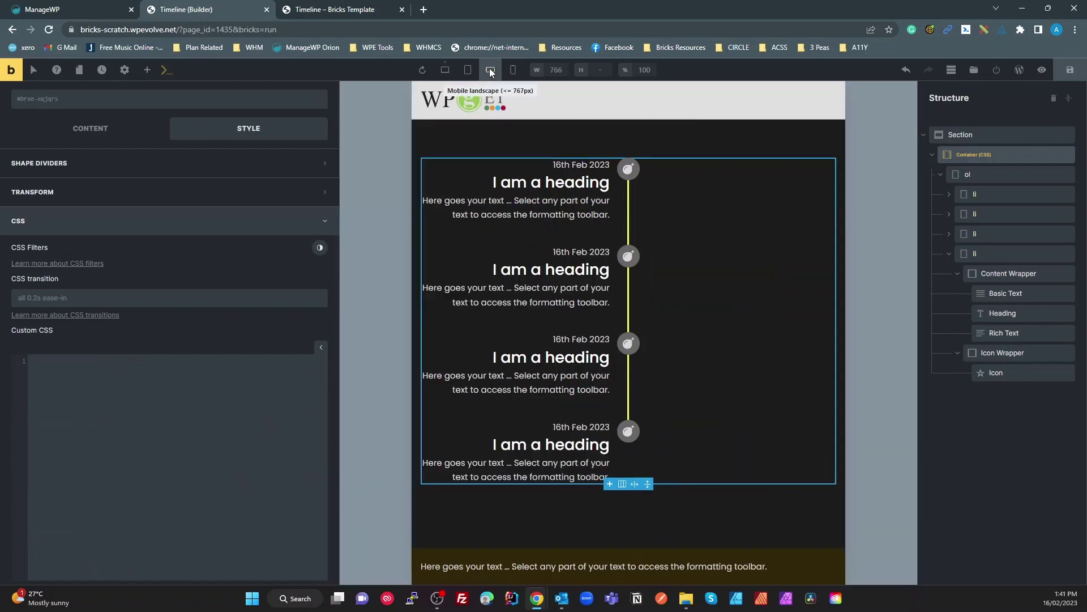
{"action": "left_click", "coordinate": [445, 70]}
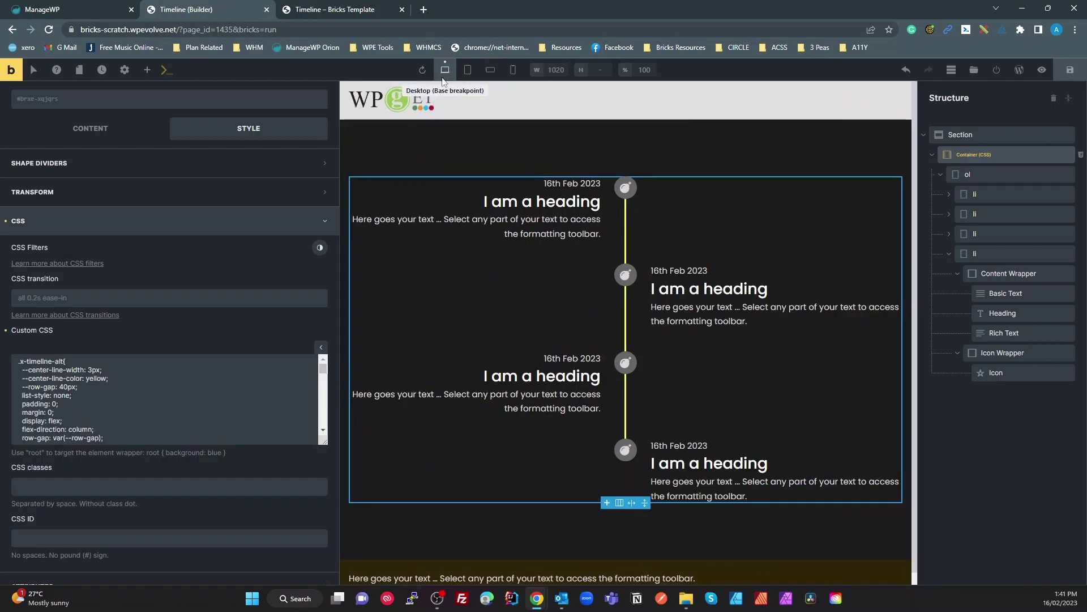
Change the condition of the second, empty media query from min-width to max-width.
{"action": "scroll", "coordinate": [158, 488], "scroll_direction": "down", "scroll_amount": 10}
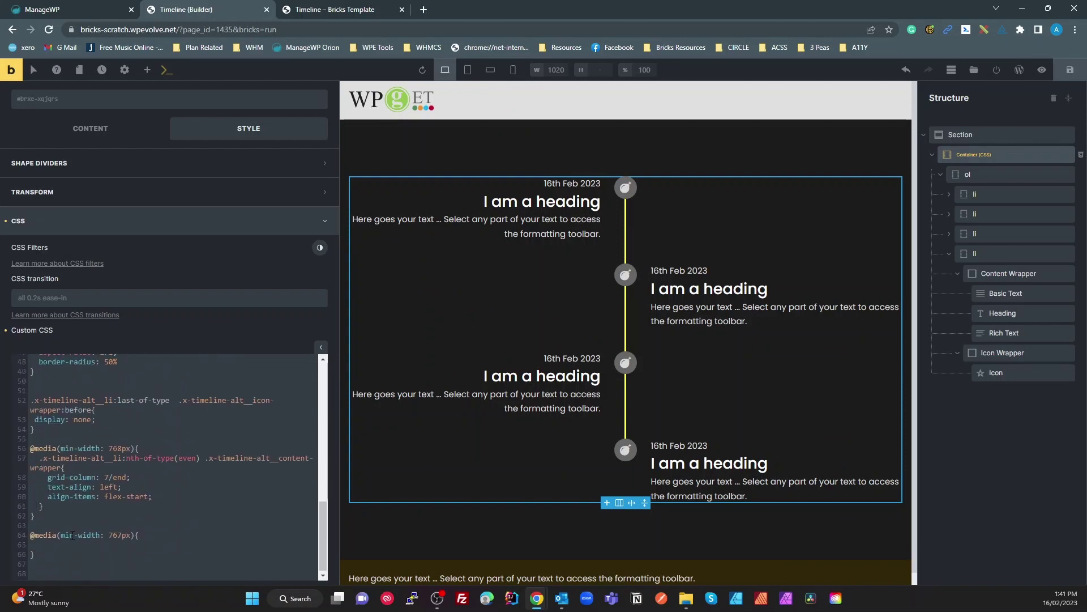
{"action": "double_click", "coordinate": [68, 535]}
{"action": "type", "text": "max"}
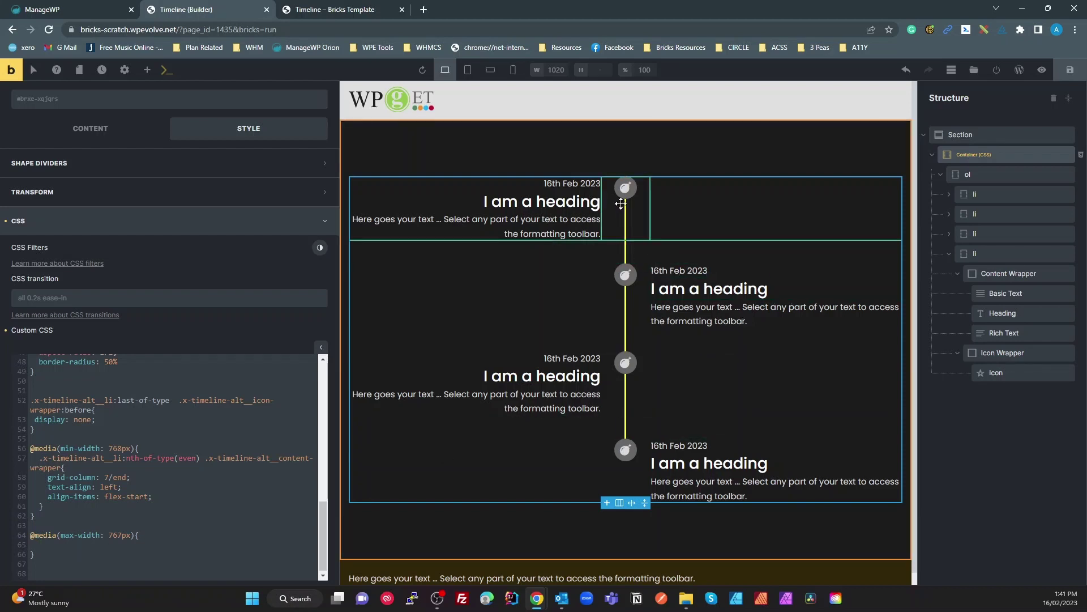
Copy the grid-column: 1/6, text-align: right and align-items: flex-end declarations from the content-wrapper rule into the max-width: 767px media query.
{"action": "left_click", "coordinate": [60, 549]}
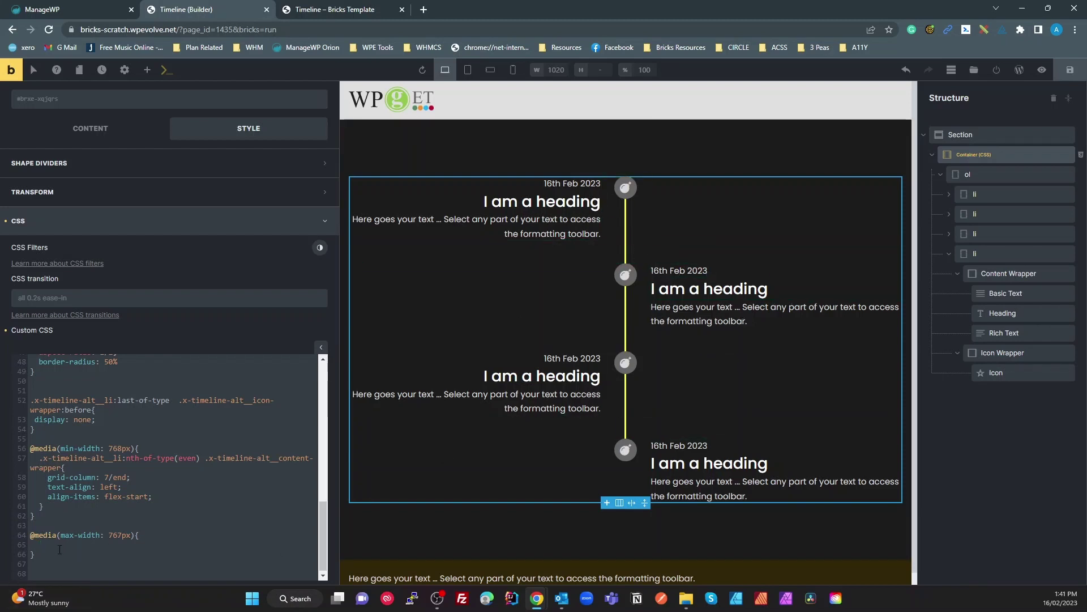
{"action": "scroll", "coordinate": [60, 550], "scroll_direction": "up", "scroll_amount": 5}
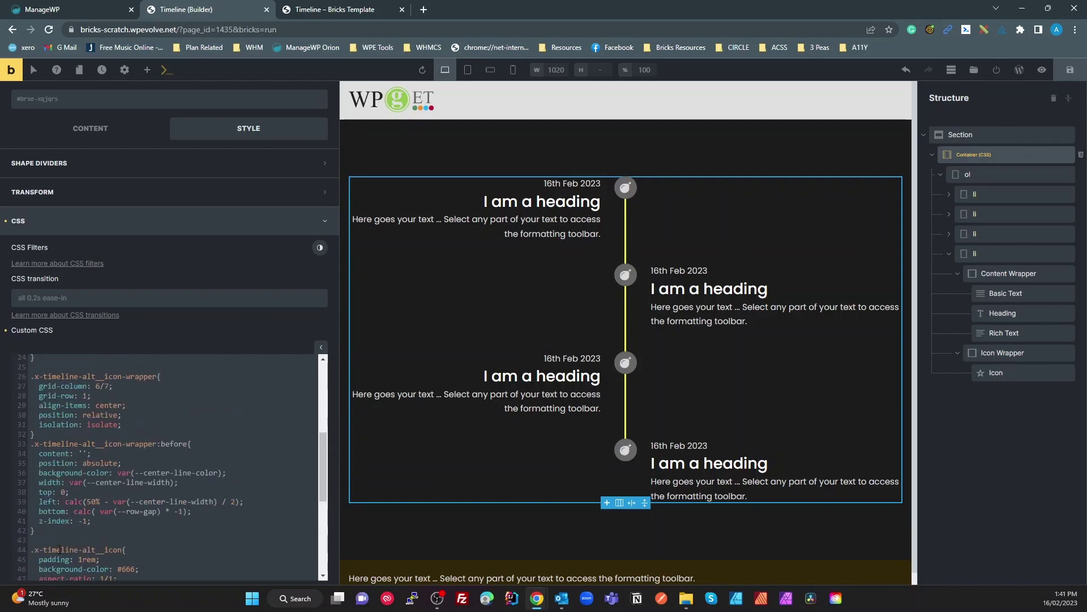
{"action": "scroll", "coordinate": [59, 549], "scroll_direction": "up", "scroll_amount": 5}
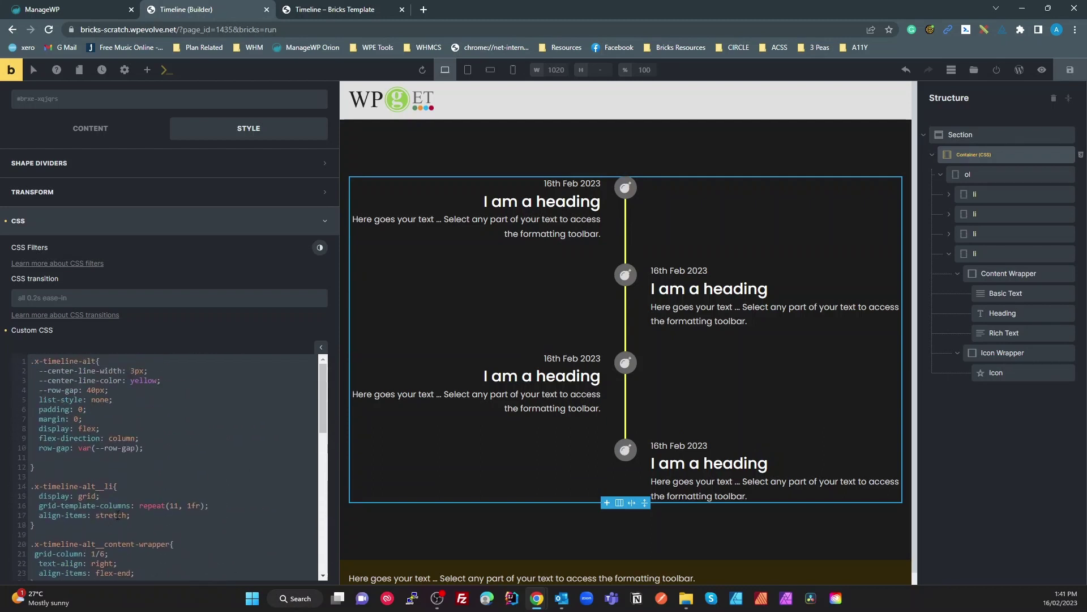
{"action": "scroll", "coordinate": [116, 515], "scroll_direction": "down", "scroll_amount": 3}
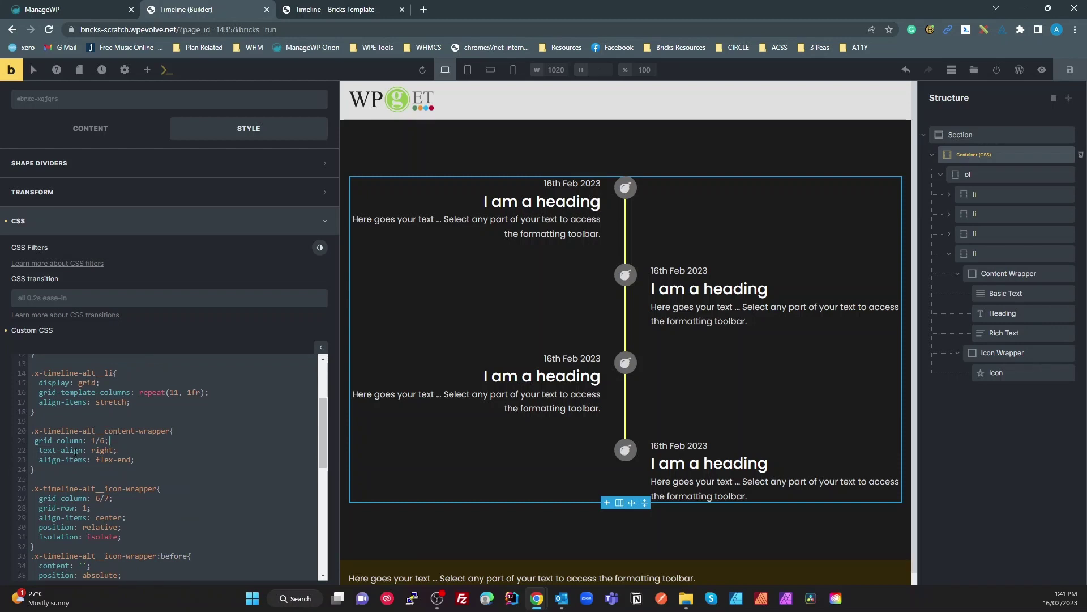
{"action": "scroll", "coordinate": [127, 450], "scroll_direction": "down", "scroll_amount": 10}
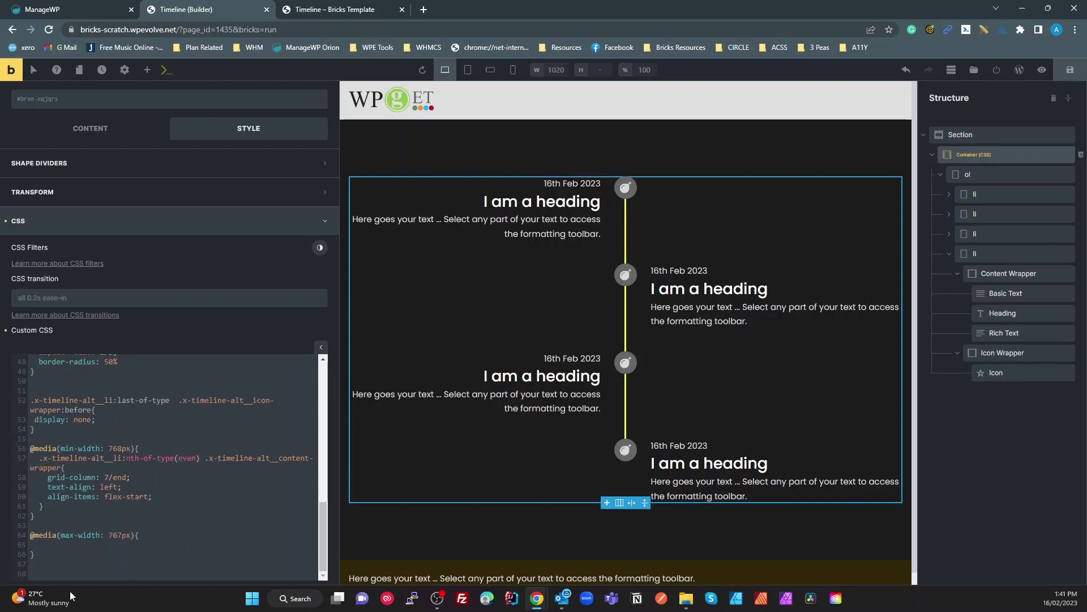
{"action": "left_click", "coordinate": [77, 545]}
{"action": "type", "text": "grid-column: 1/6;   text-align: right;   align-items: flex-end;"}
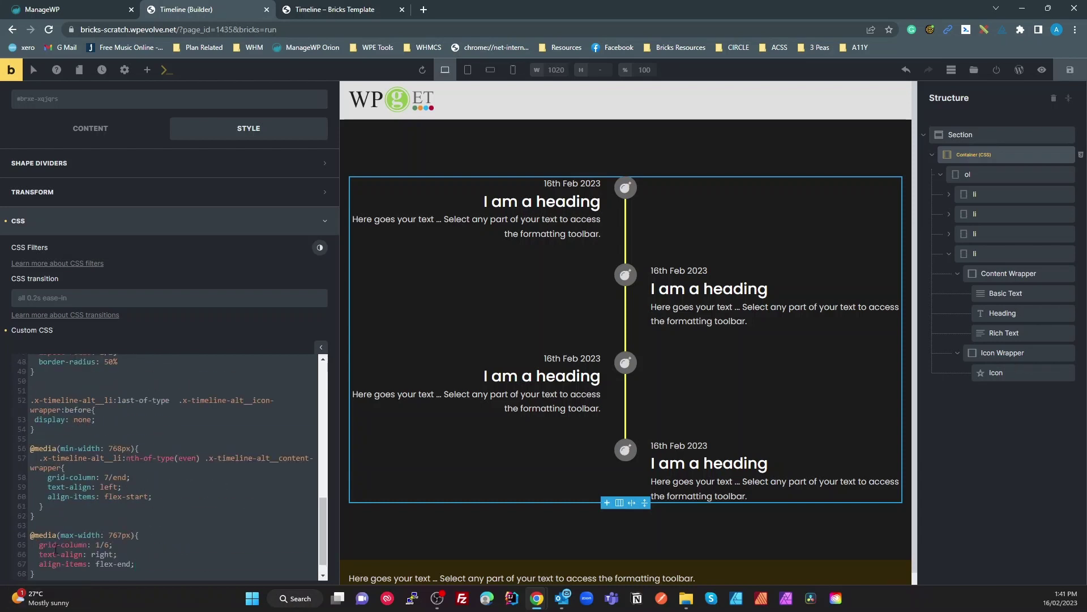
Add an empty .x-timeline-alt__icon-wrapper rule at the start of the max-width: 767px media query.
{"action": "scroll", "coordinate": [147, 534], "scroll_direction": "up", "scroll_amount": 10}
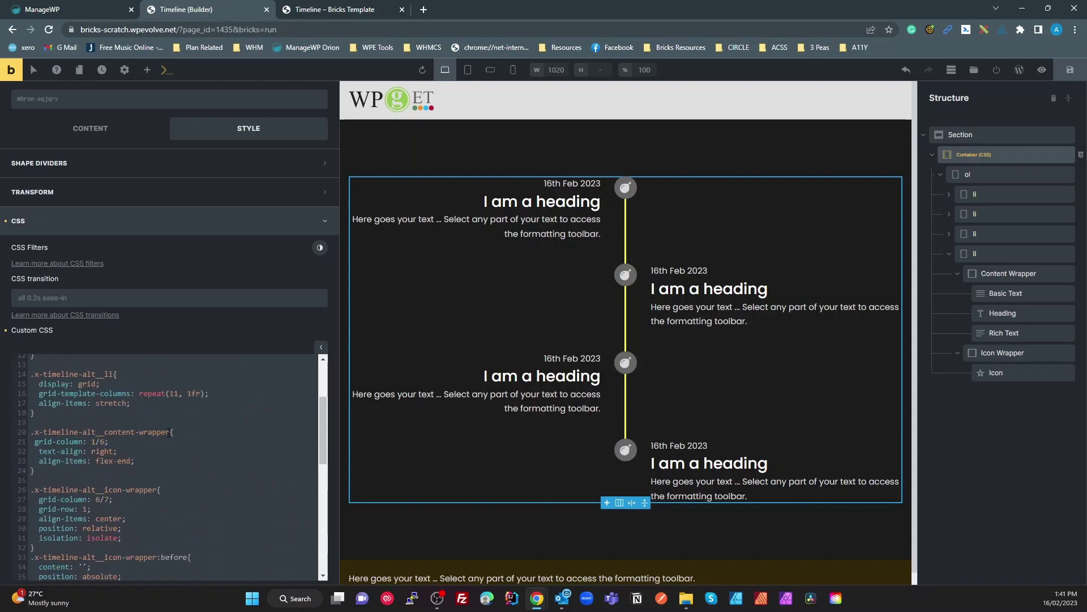
{"action": "scroll", "coordinate": [146, 464], "scroll_direction": "down", "scroll_amount": 3}
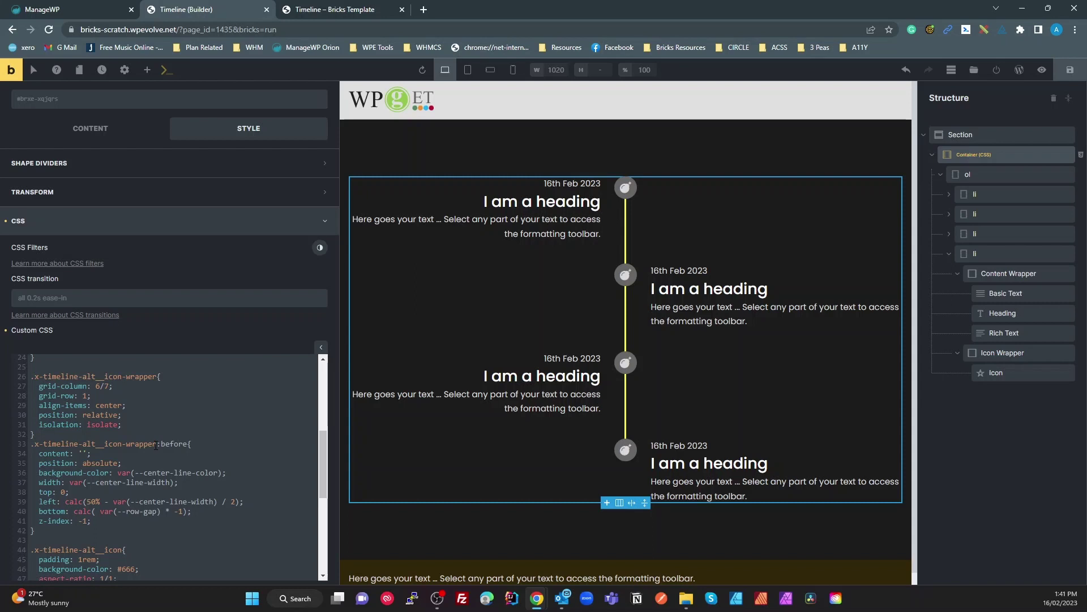
{"action": "left_click_drag", "start_coordinate": [156, 446], "coordinate": [30, 446]}
{"action": "key", "text": "ctrl+c"}
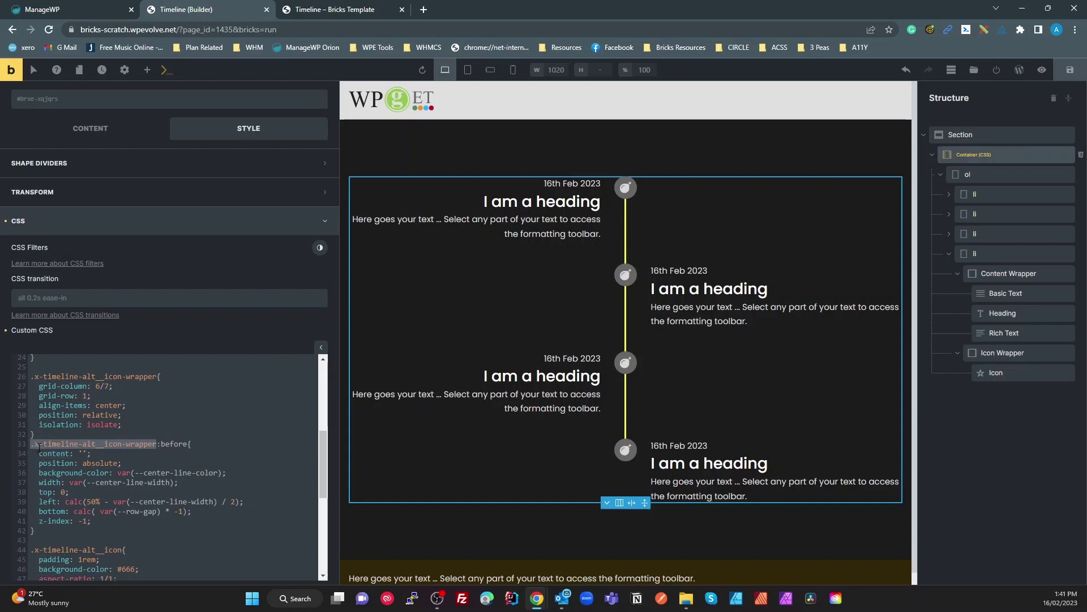
{"action": "scroll", "coordinate": [57, 462], "scroll_direction": "down", "scroll_amount": 7}
{"action": "left_click", "coordinate": [164, 515]}
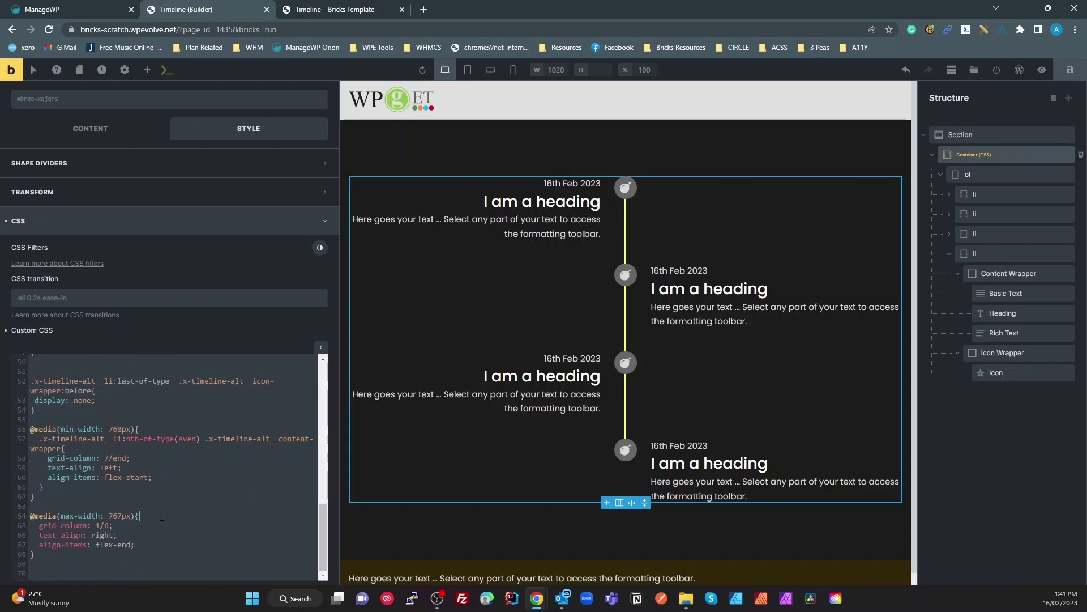
{"action": "key", "text": "Return"}
{"action": "key", "text": "ctrl+v"}
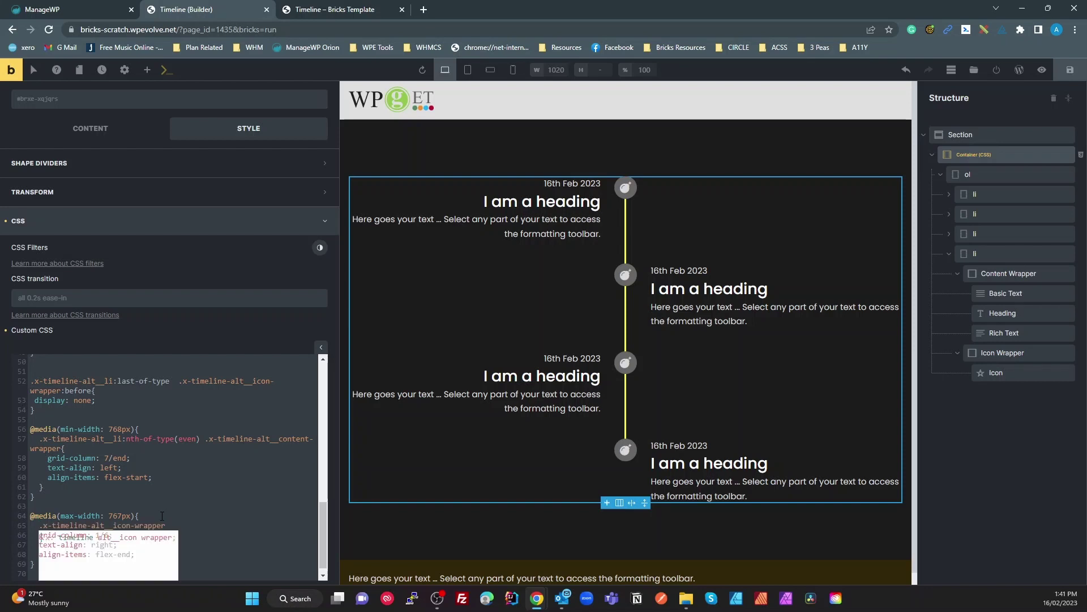
{"action": "type", "text": "{"}
{"action": "key", "text": "Return"}
{"action": "key", "text": "Return"}
{"action": "type", "text": "}"}
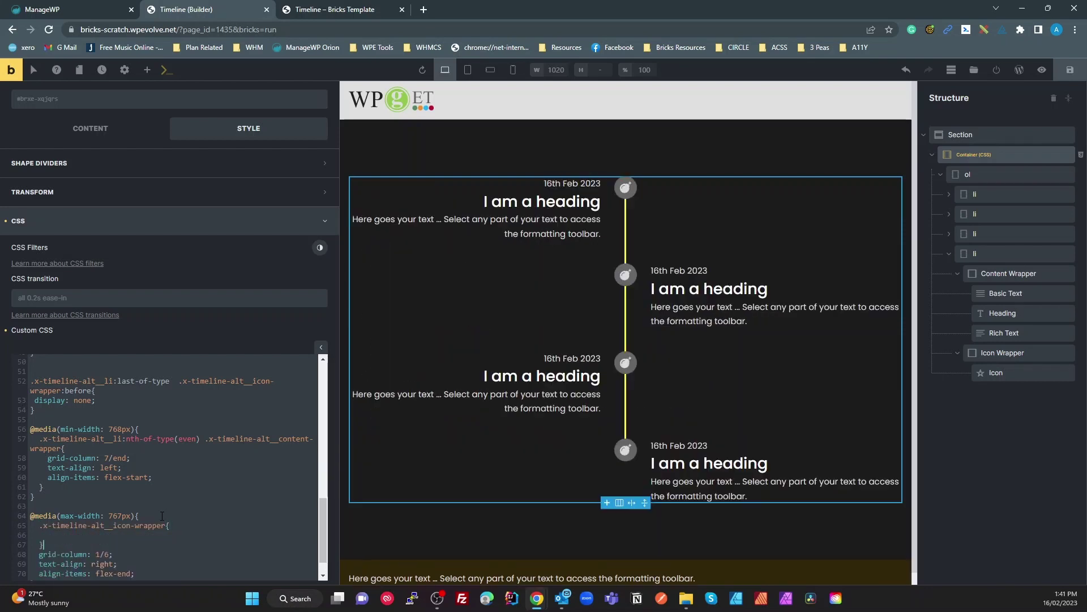
Move the loose grid-column, text-align and align-items declarations into the mobile icon-wrapper rule and indent them.
{"action": "scroll", "coordinate": [154, 536], "scroll_direction": "down", "scroll_amount": 1}
{"action": "left_click_drag", "start_coordinate": [136, 545], "coordinate": [19, 526]}
{"action": "key", "text": "ctrl+c"}
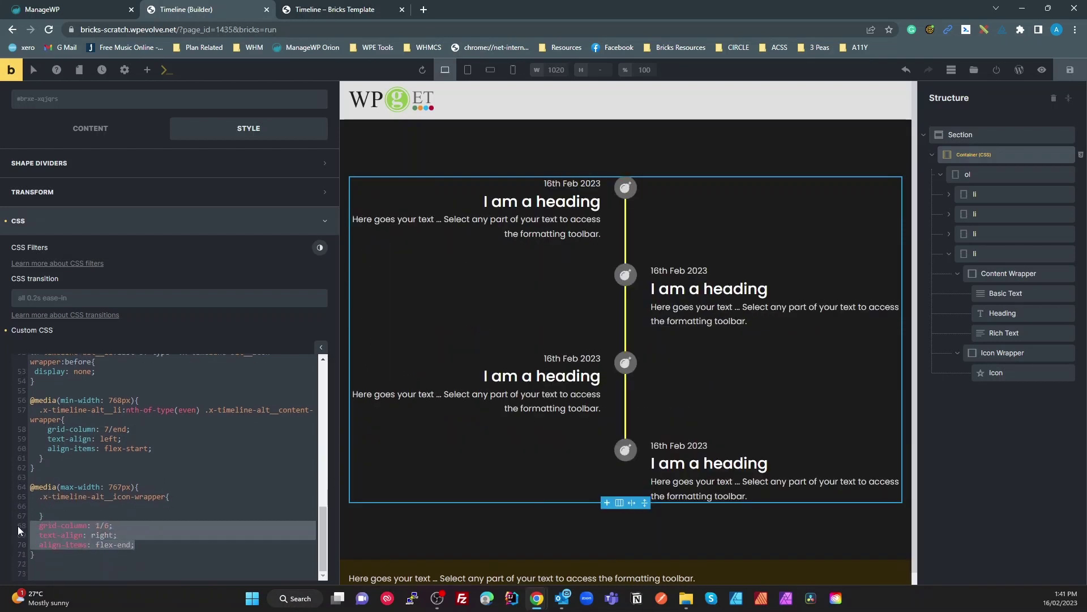
{"action": "key", "text": "BackSpace"}
{"action": "key", "text": "ctrl+v"}
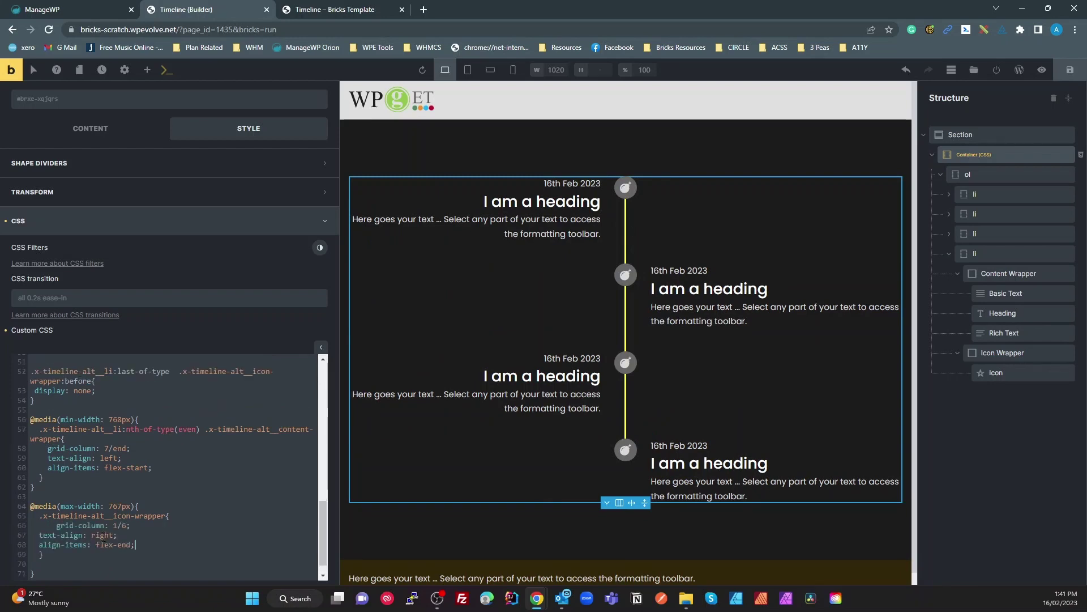
{"action": "left_click_drag", "start_coordinate": [142, 545], "coordinate": [24, 534]}
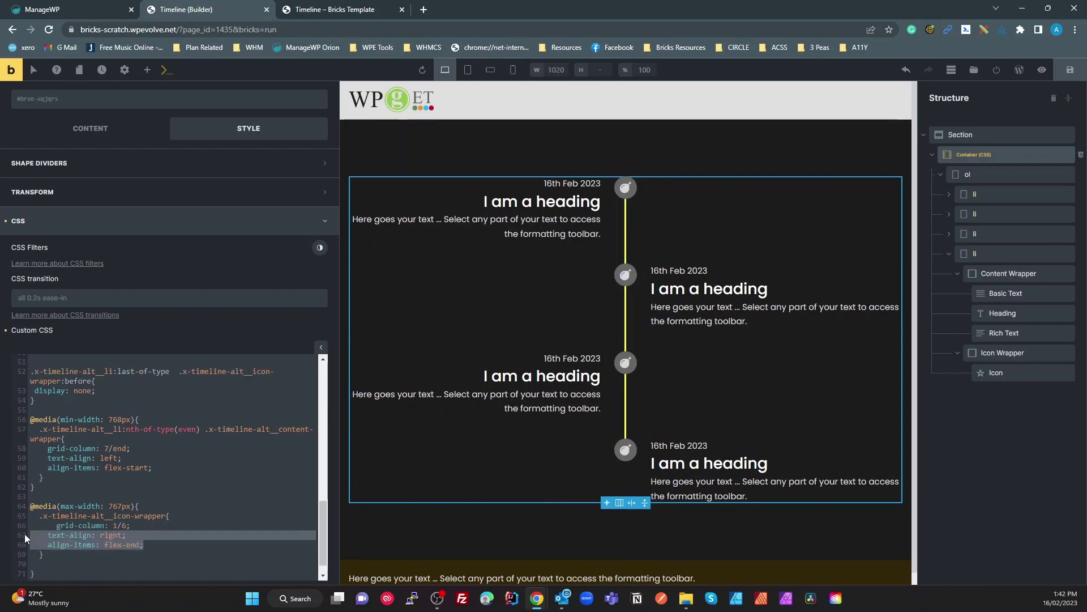
{"action": "key", "text": "Tab"}
Set grid-column to 1/ 2 in the icon-wrapper rule of the max-width: 767px media query.
{"action": "left_click", "coordinate": [130, 521]}
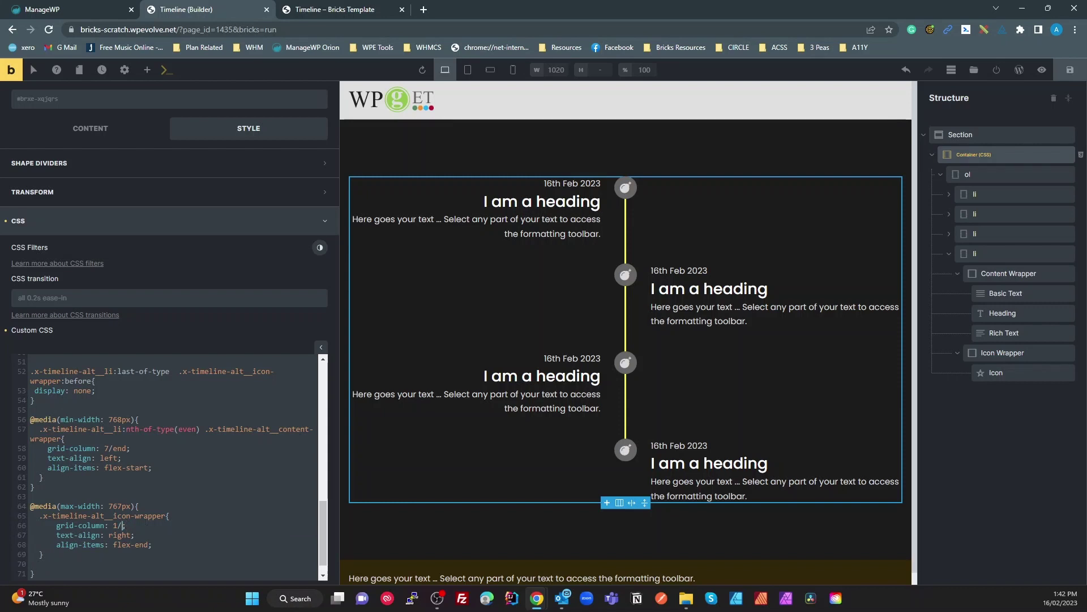
{"action": "type", "text": "s"}
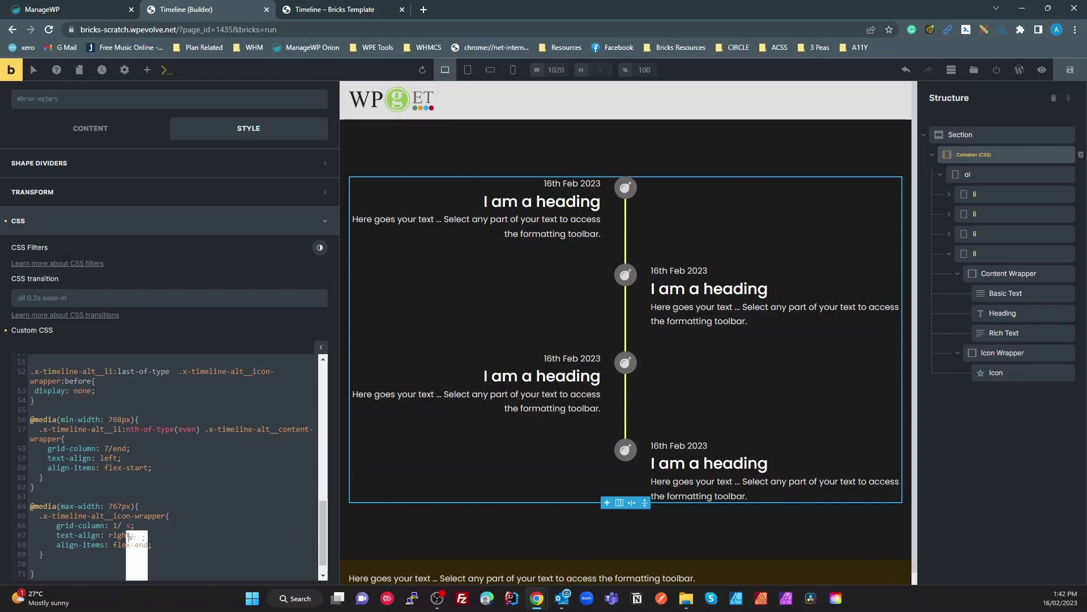
{"action": "type", "text": "pan 1"}
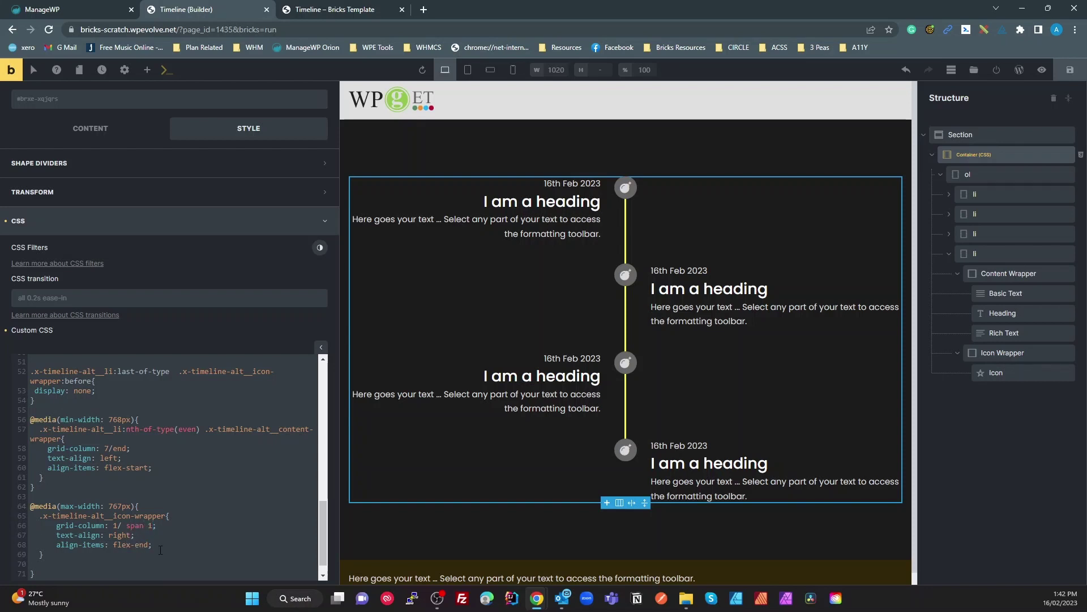
{"action": "left_click_drag", "start_coordinate": [150, 529], "coordinate": [128, 526]}
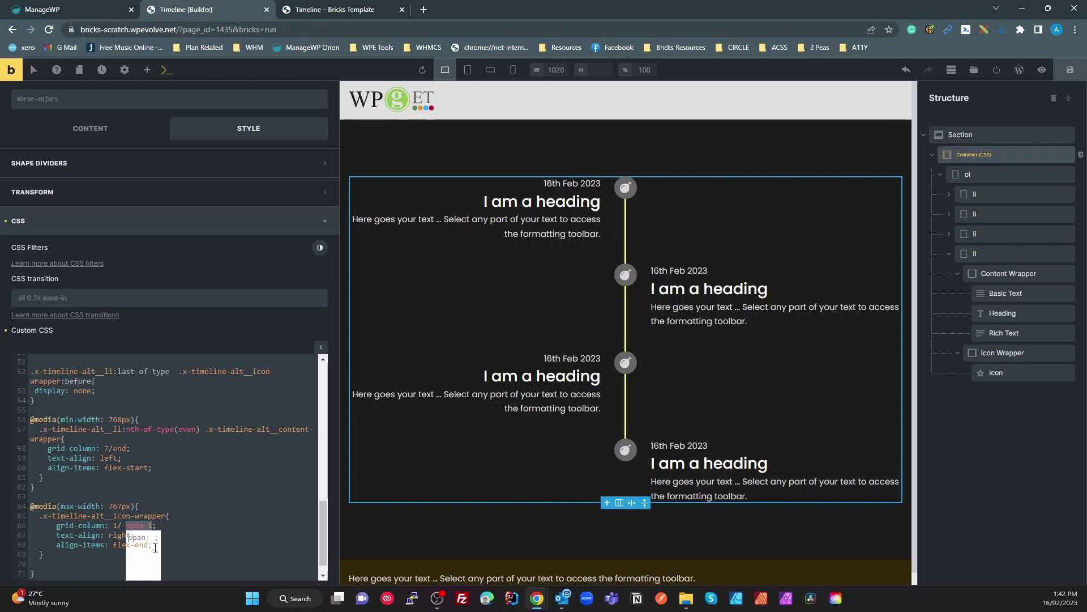
{"action": "type", "text": "2"}
Delete the text-align and align-items declarations from the mobile icon-wrapper rule.
{"action": "double_click", "coordinate": [122, 535]}
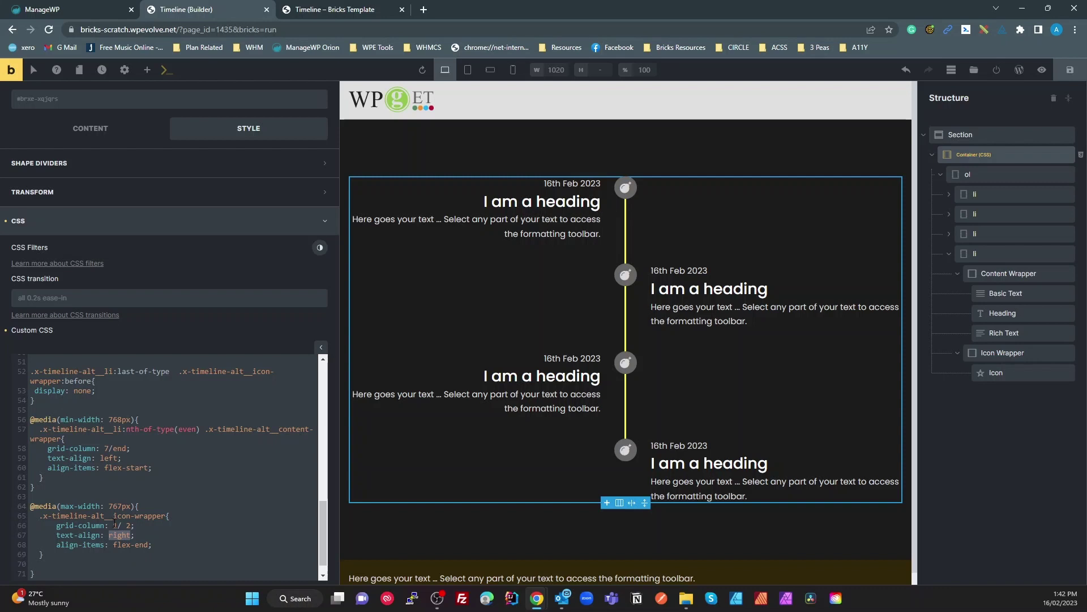
{"action": "type", "text": "le"}
{"action": "key", "text": "BackSpace"}
{"action": "key", "text": "BackSpace"}
{"action": "type", "text": "le"}
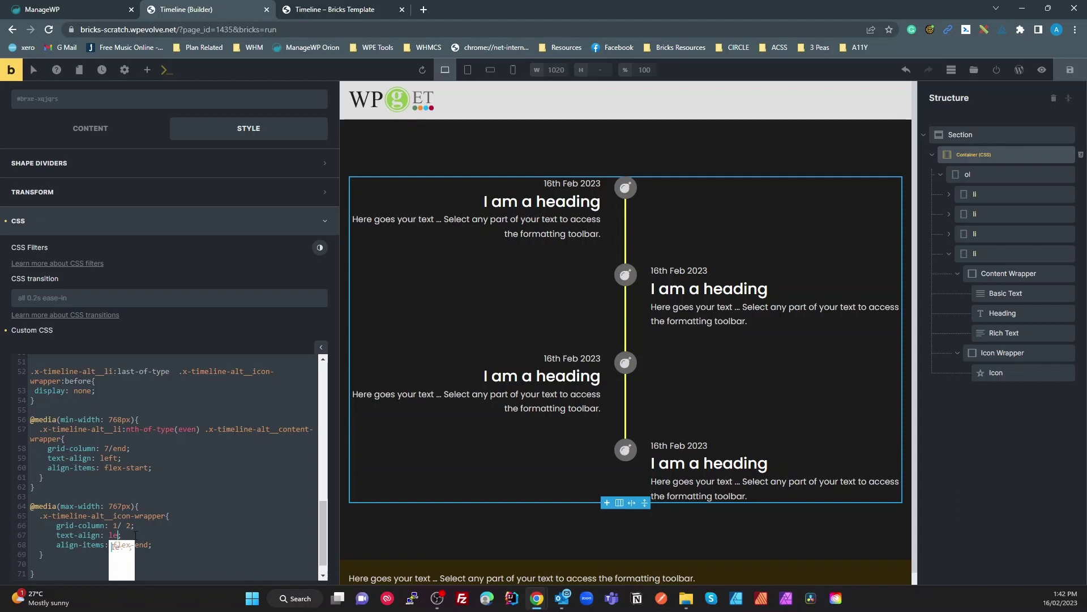
{"action": "left_click", "coordinate": [123, 535]}
{"action": "left_click_drag", "start_coordinate": [163, 548], "coordinate": [30, 535]}
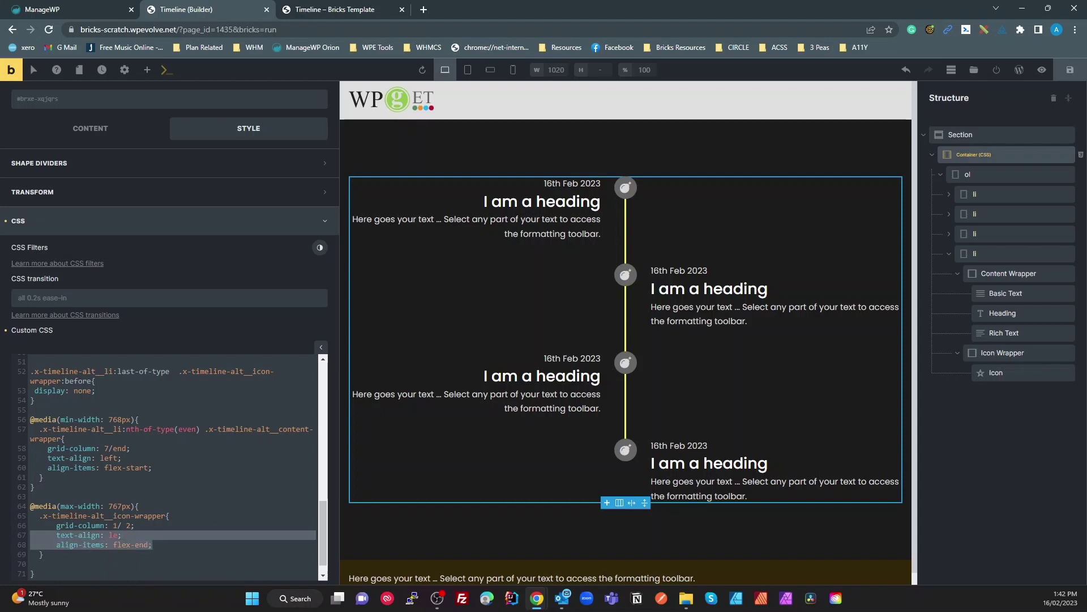
{"action": "key", "text": "BackSpace"}
{"action": "key", "text": "BackSpace"}
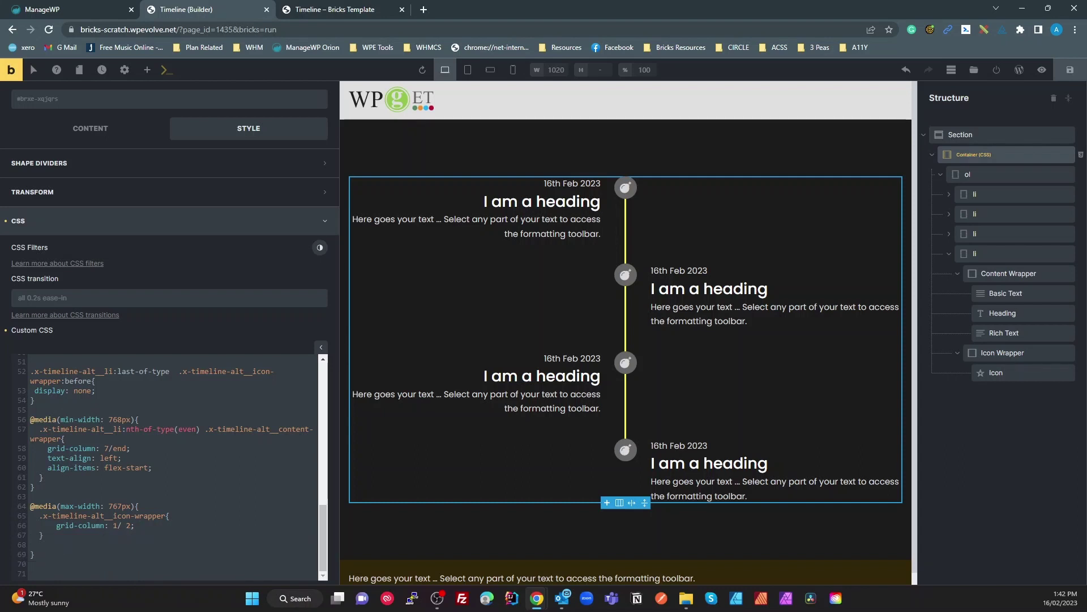
Space the mobile icon-wrapper's grid-column value as 1 / 2 and add an indented grid-row: 1 declaration below it.
{"action": "left_click", "coordinate": [117, 525]}
{"action": "key", "text": "Return"}
{"action": "type", "text": "grid"}
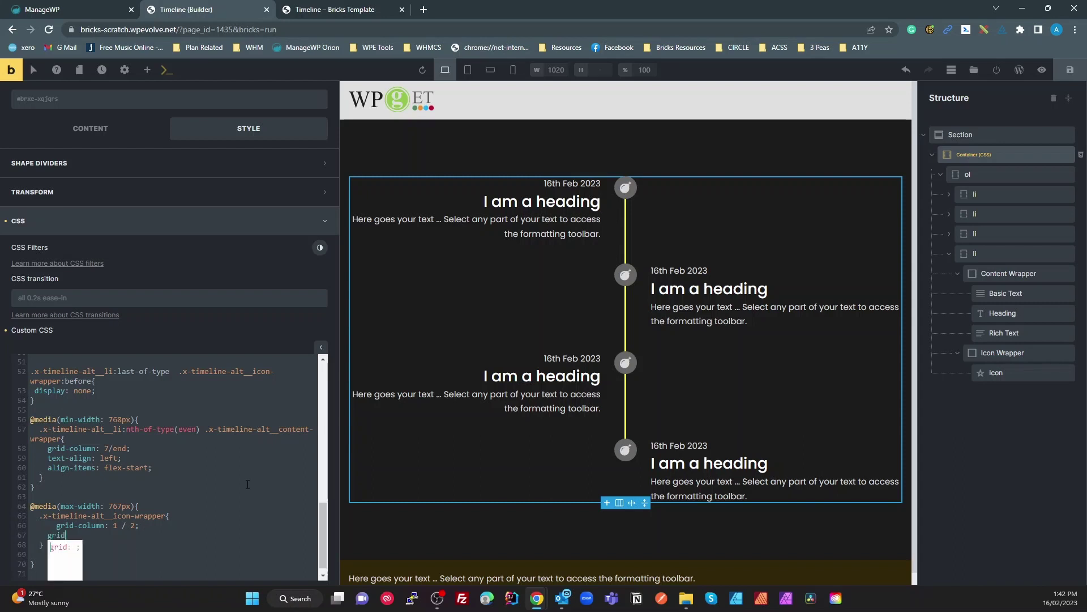
{"action": "type", "text": "-row:"}
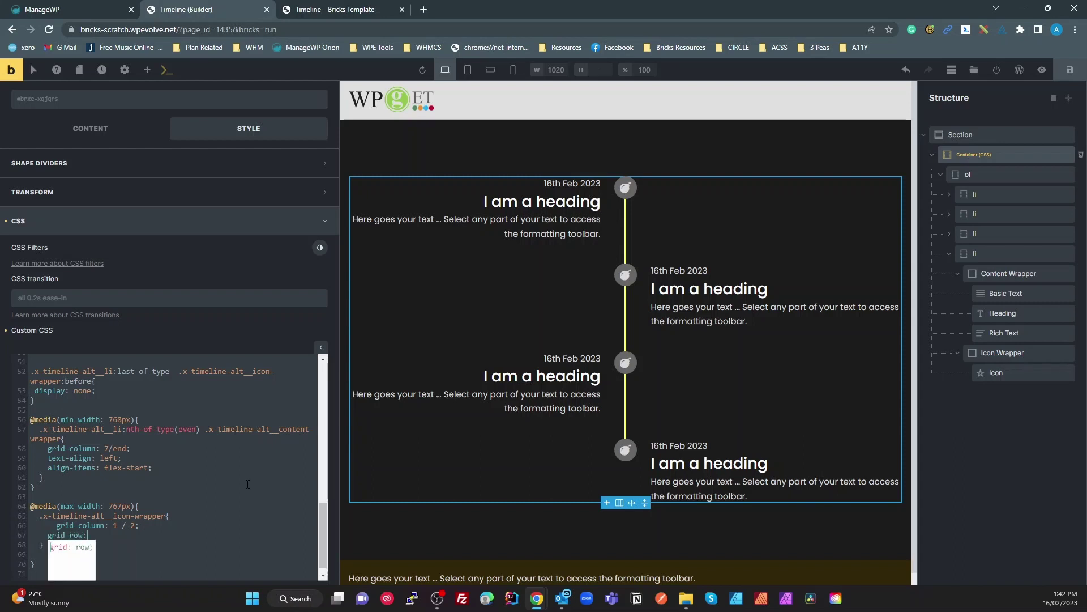
{"action": "type", "text": " 1"}
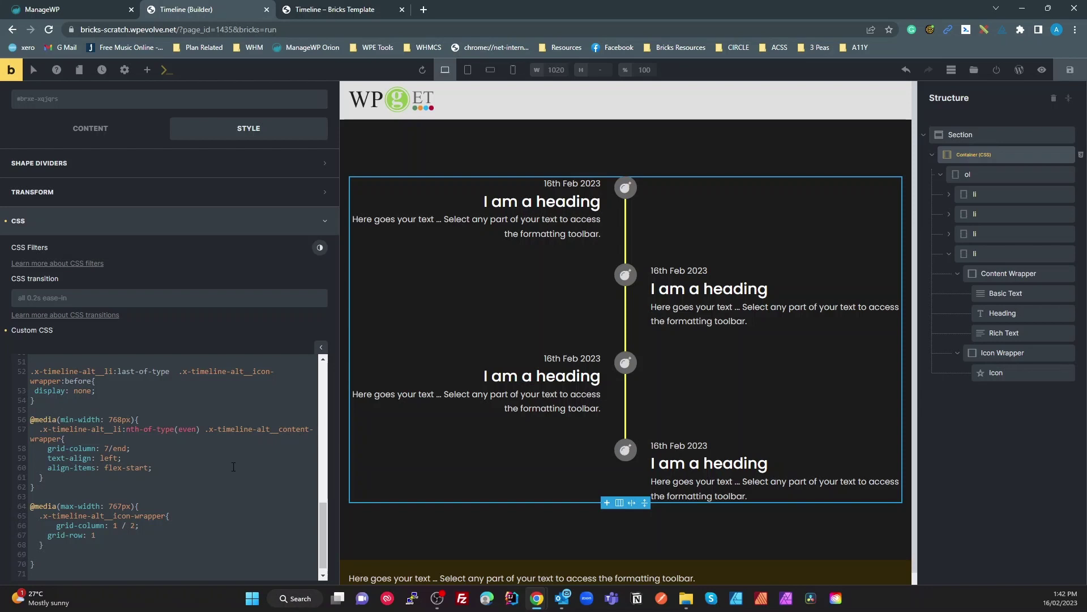
{"action": "key", "text": "Tab"}
{"action": "left_click", "coordinate": [48, 536]}
{"action": "key", "text": "Tab"}
Add an empty .x-timeline-alt__content-wrapper rule below the icon-wrapper rule in the max-width: 767px media query.
{"action": "scroll", "coordinate": [204, 504], "scroll_direction": "up", "scroll_amount": 2}
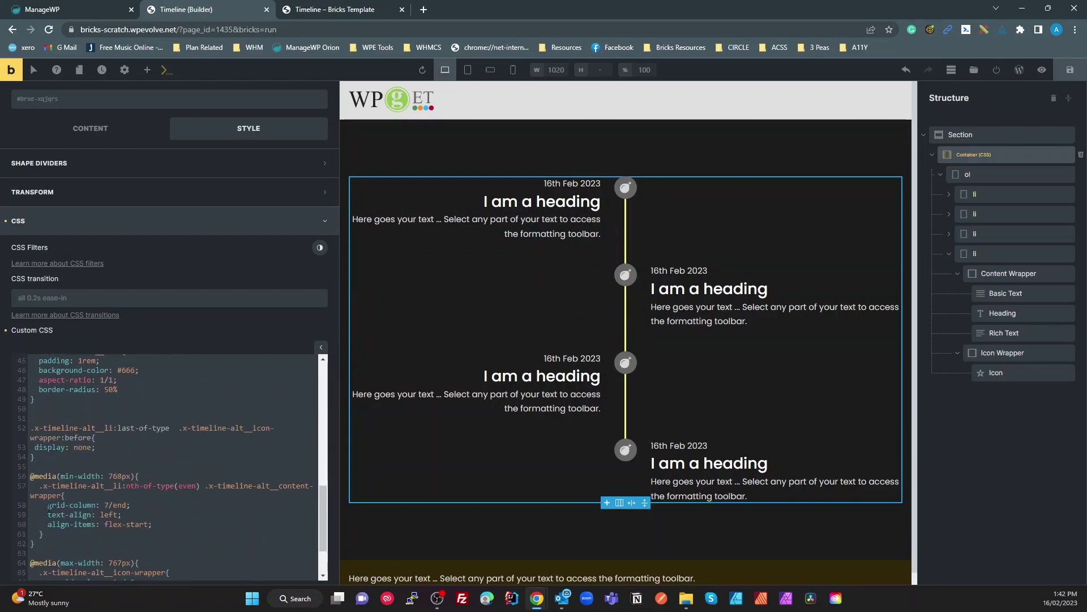
{"action": "left_click_drag", "start_coordinate": [153, 525], "coordinate": [49, 516]}
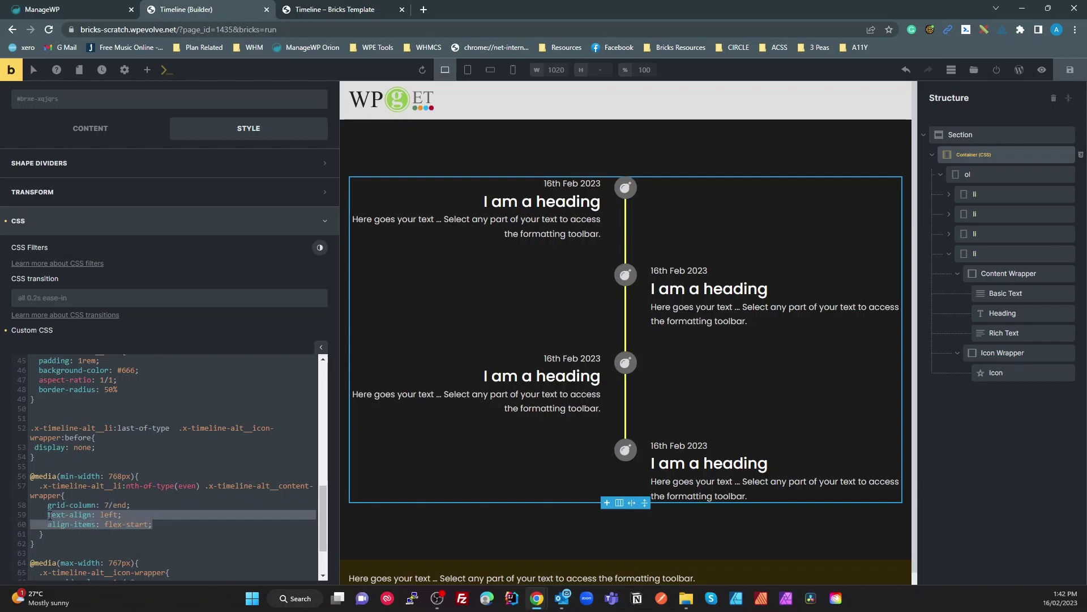
{"action": "left_click", "coordinate": [91, 486]}
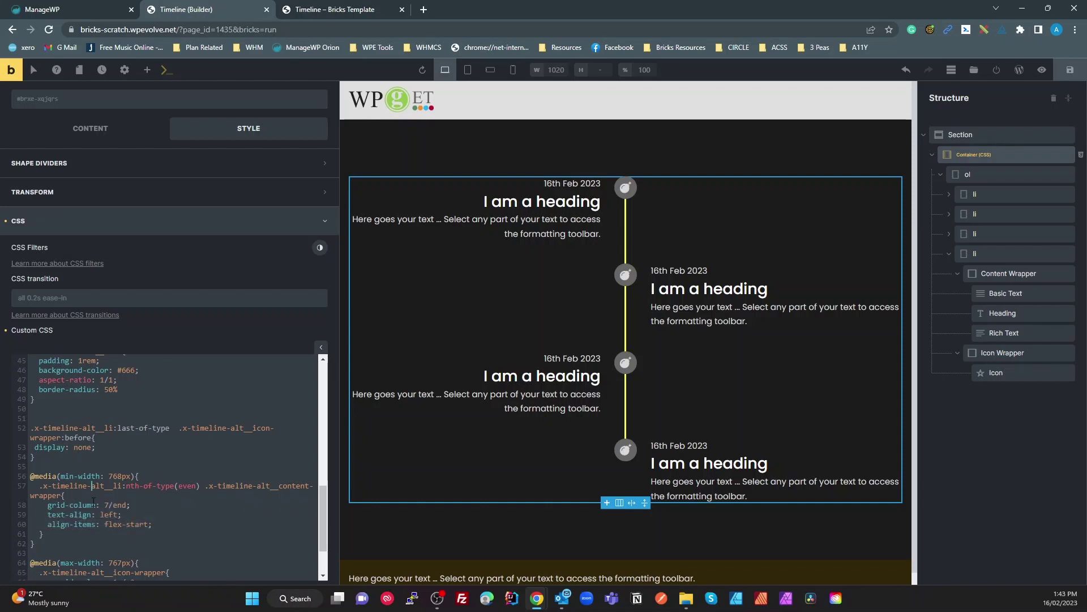
{"action": "left_click_drag", "start_coordinate": [205, 486], "coordinate": [61, 497]}
{"action": "key", "text": "ctrl+c"}
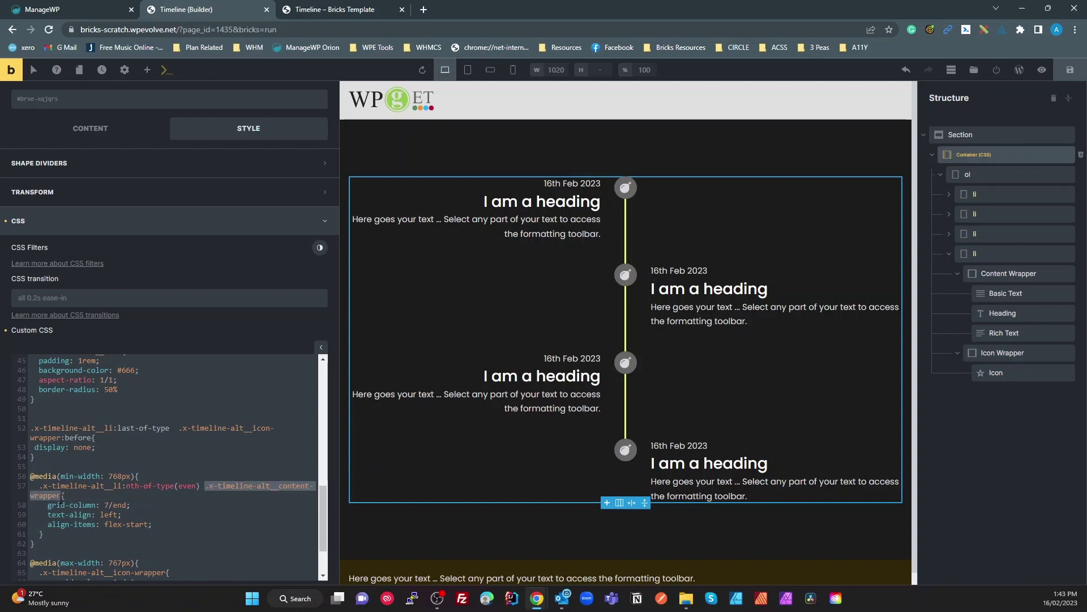
{"action": "scroll", "coordinate": [80, 514], "scroll_direction": "down", "scroll_amount": 2}
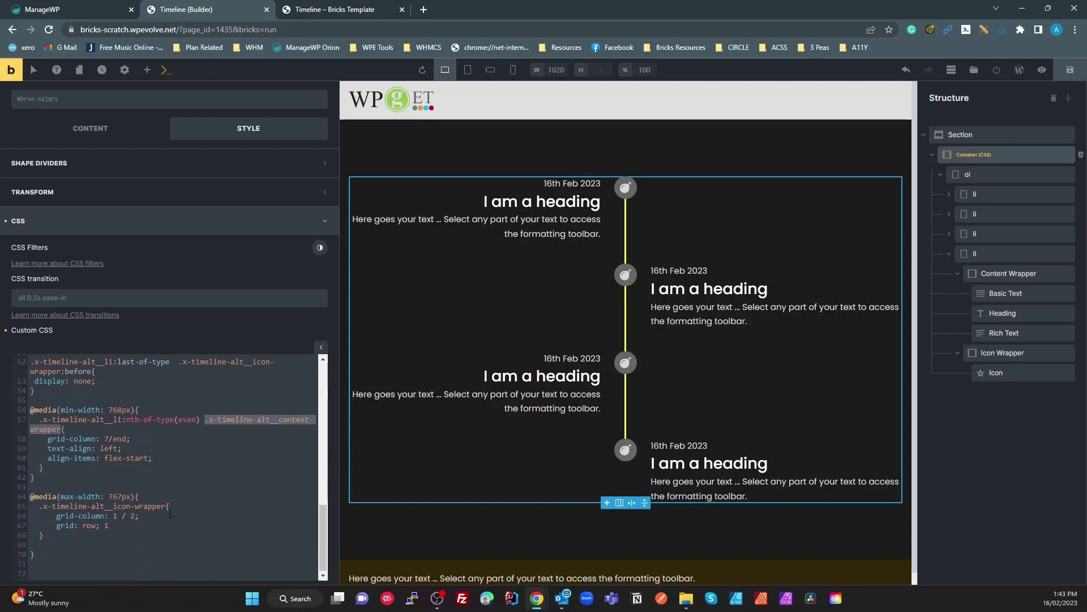
{"action": "left_click", "coordinate": [76, 533]}
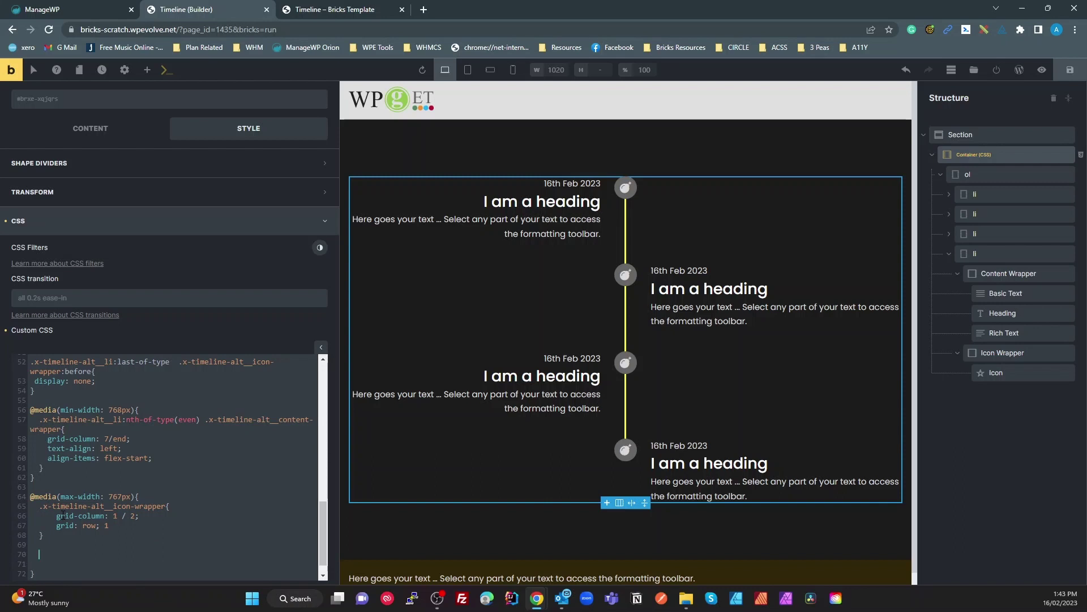
{"action": "key", "text": "ctrl+v"}
{"action": "type", "text": "{"}
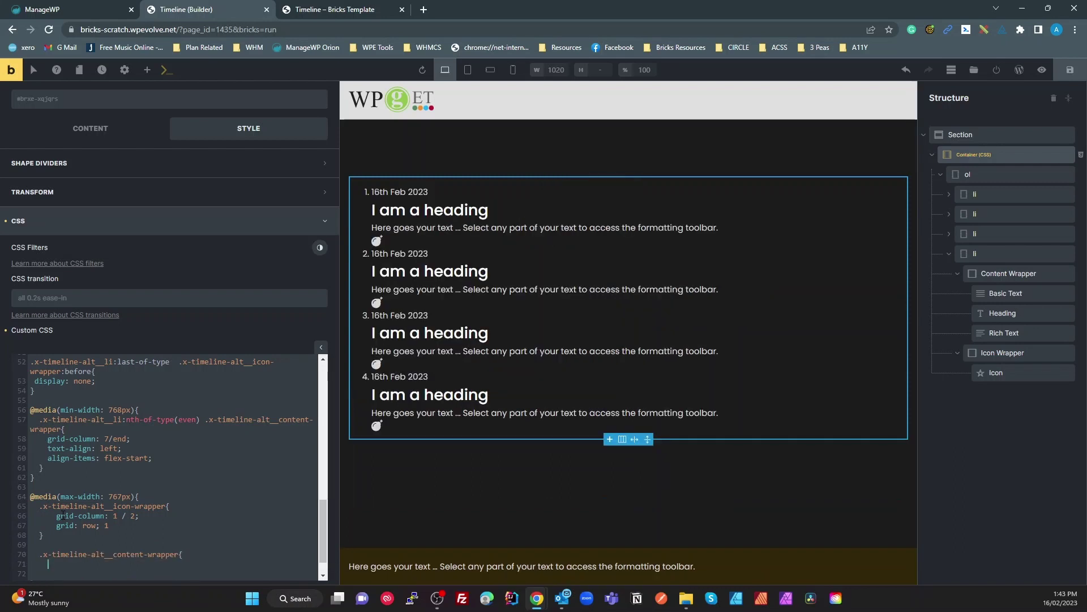
{"action": "key", "text": "Return"}
{"action": "type", "text": "}"}
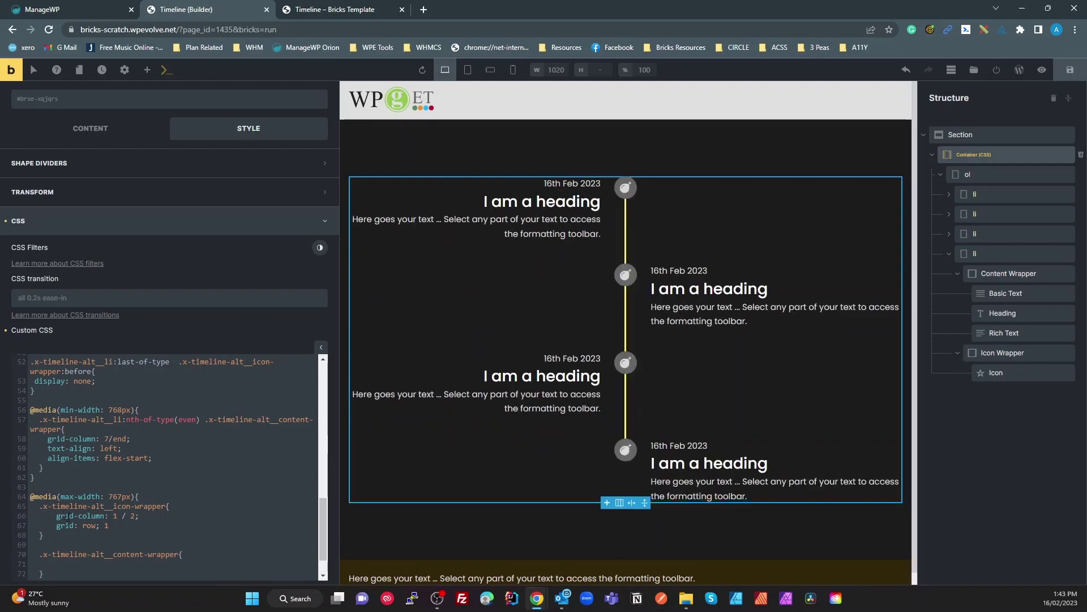
Copy text-align: left and align-items: flex-start from the min-width: 768px query into the mobile content-wrapper rule.
{"action": "scroll", "coordinate": [80, 513], "scroll_direction": "up", "scroll_amount": 1}
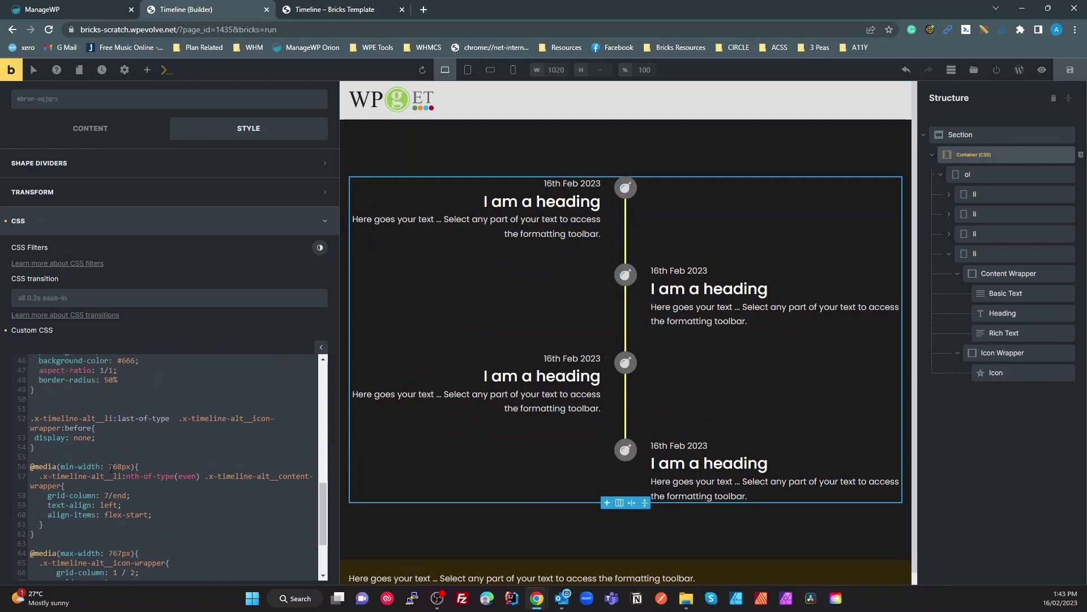
{"action": "scroll", "coordinate": [126, 450], "scroll_direction": "up", "scroll_amount": 2}
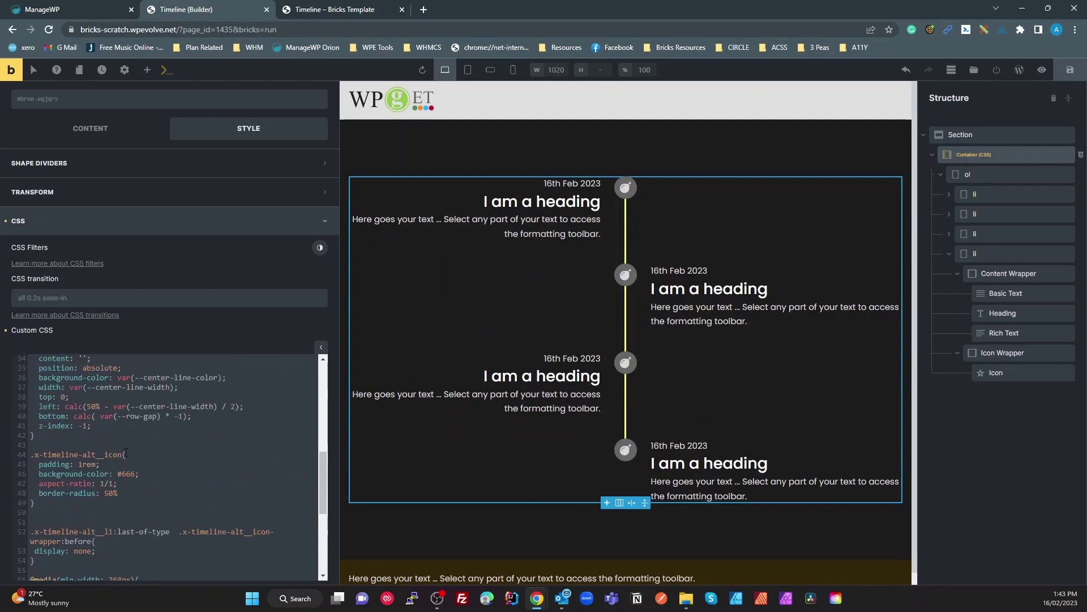
{"action": "scroll", "coordinate": [126, 451], "scroll_direction": "up", "scroll_amount": 2}
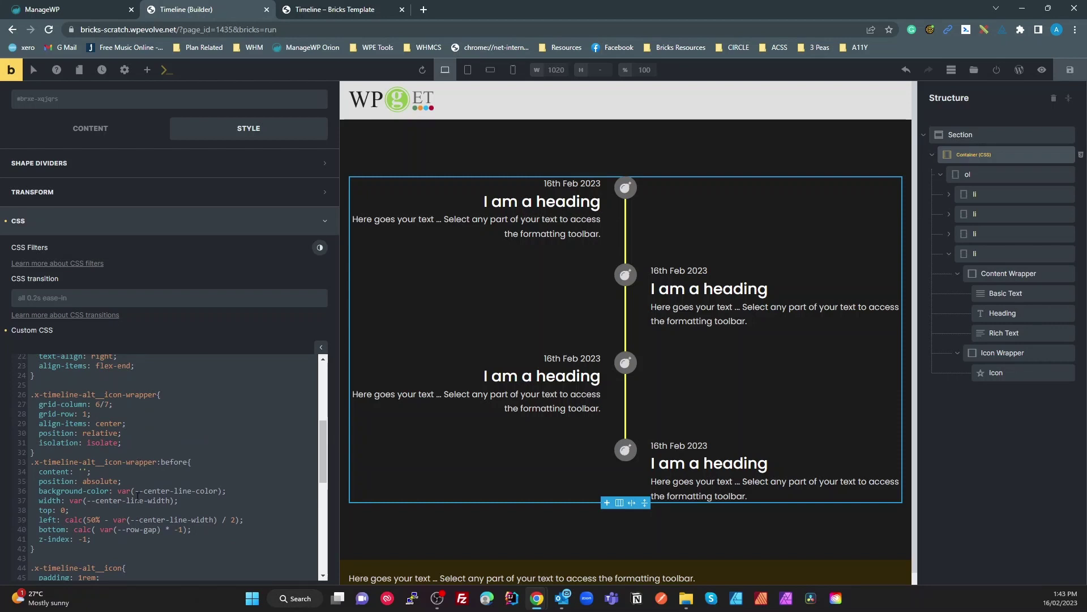
{"action": "scroll", "coordinate": [137, 496], "scroll_direction": "down", "scroll_amount": 4}
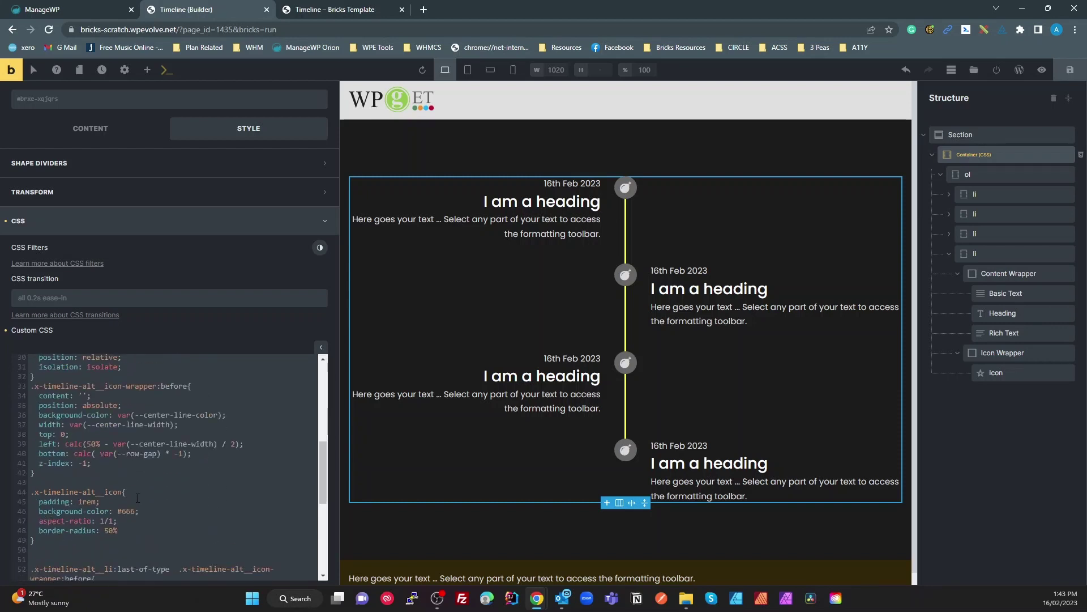
{"action": "scroll", "coordinate": [137, 497], "scroll_direction": "down", "scroll_amount": 2}
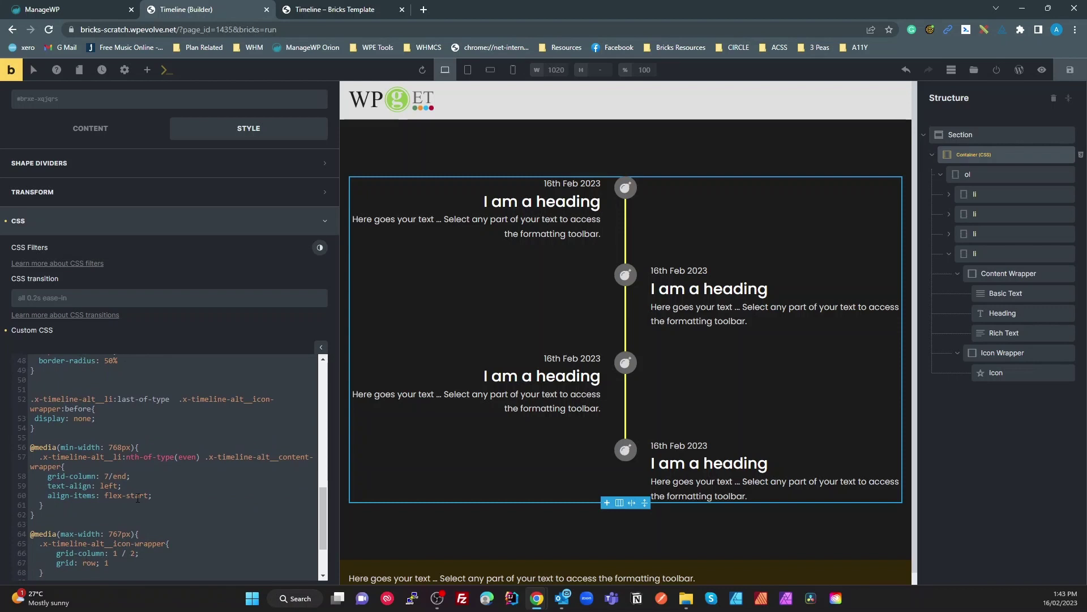
{"action": "left_click_drag", "start_coordinate": [155, 495], "coordinate": [49, 485]}
{"action": "key", "text": "ctrl+c"}
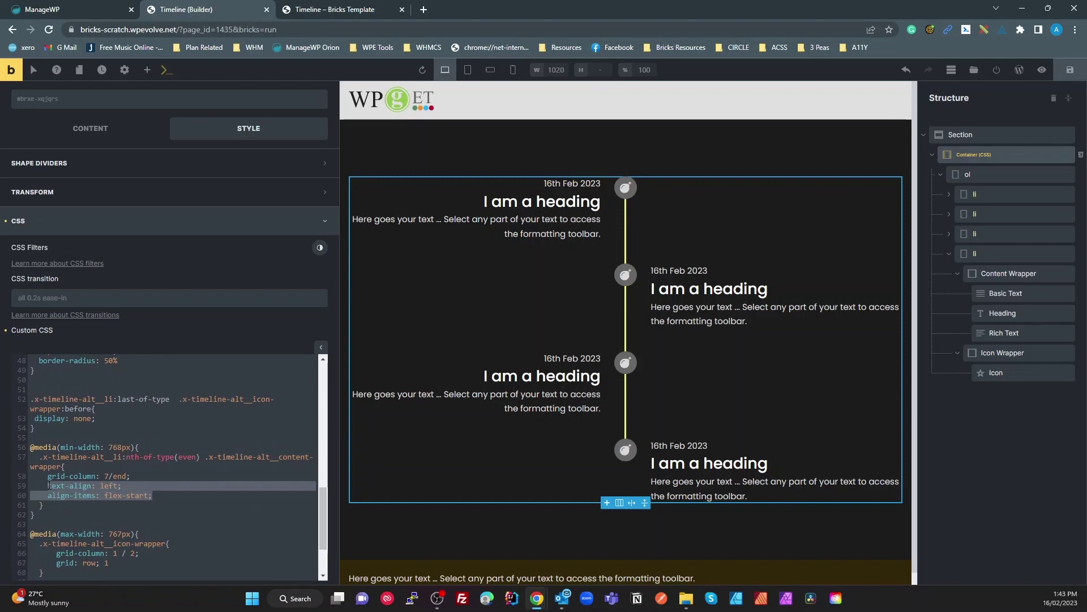
{"action": "scroll", "coordinate": [126, 487], "scroll_direction": "down", "scroll_amount": 3}
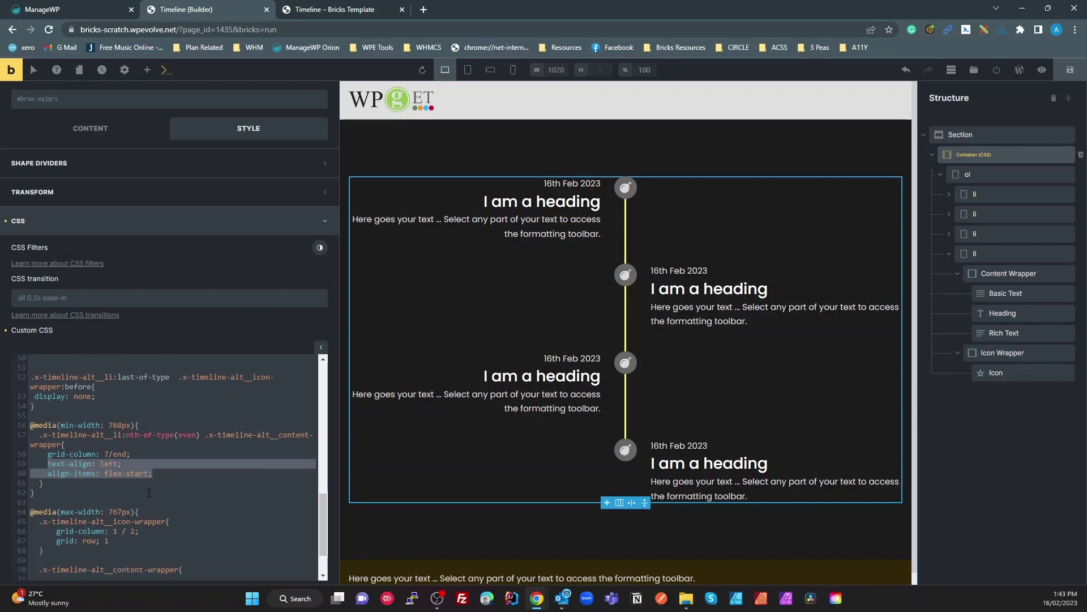
{"action": "left_click", "coordinate": [112, 524]}
{"action": "key", "text": "ctrl+v"}
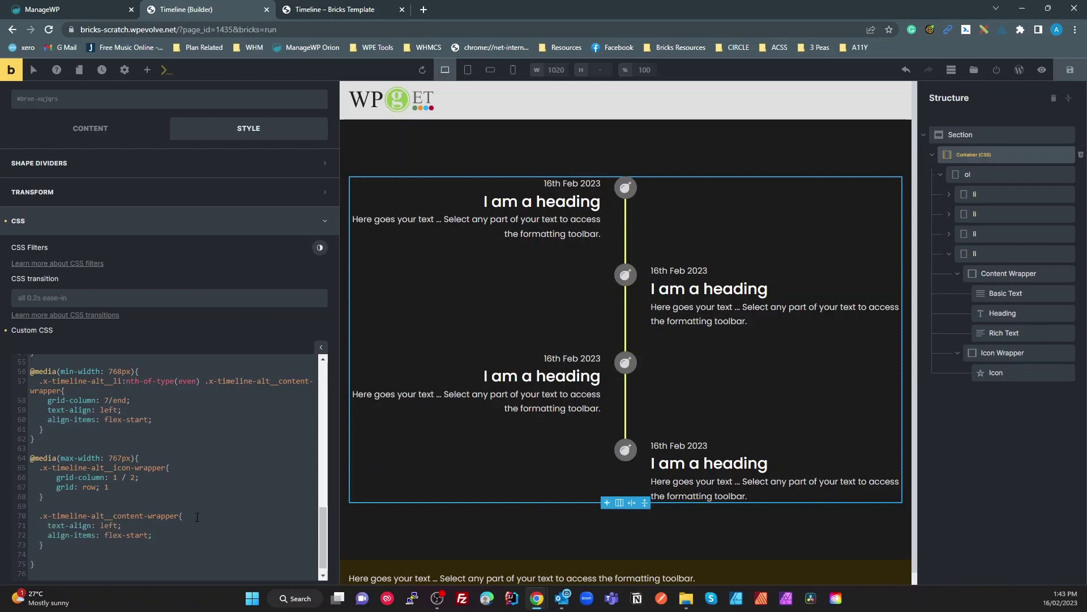
Add grid-column: 2 / end as the first declaration in the mobile content-wrapper rule.
{"action": "key", "text": "Return"}
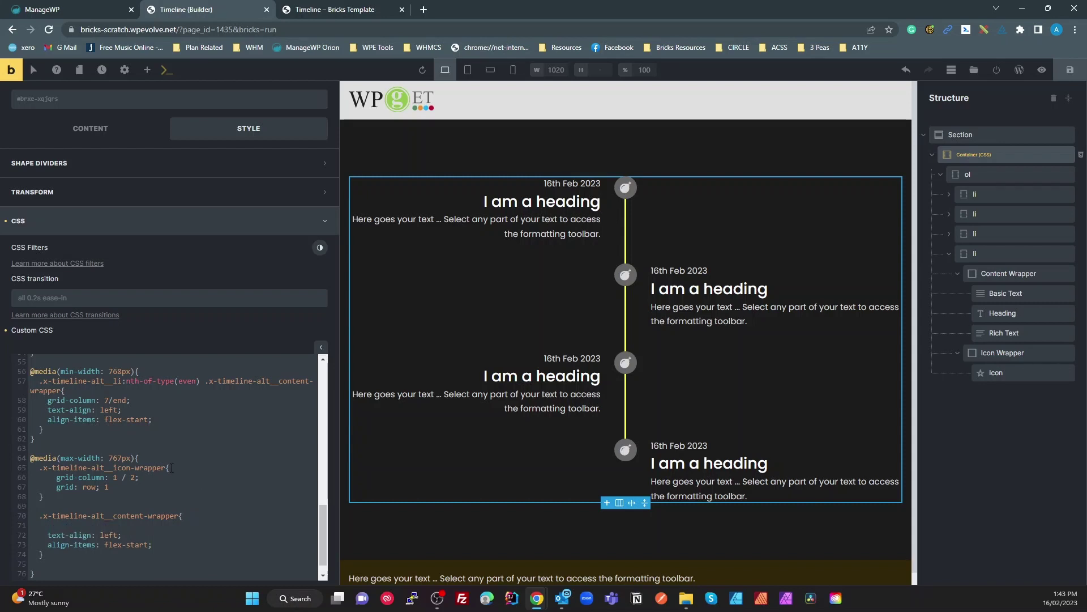
{"action": "type", "text": "grid"}
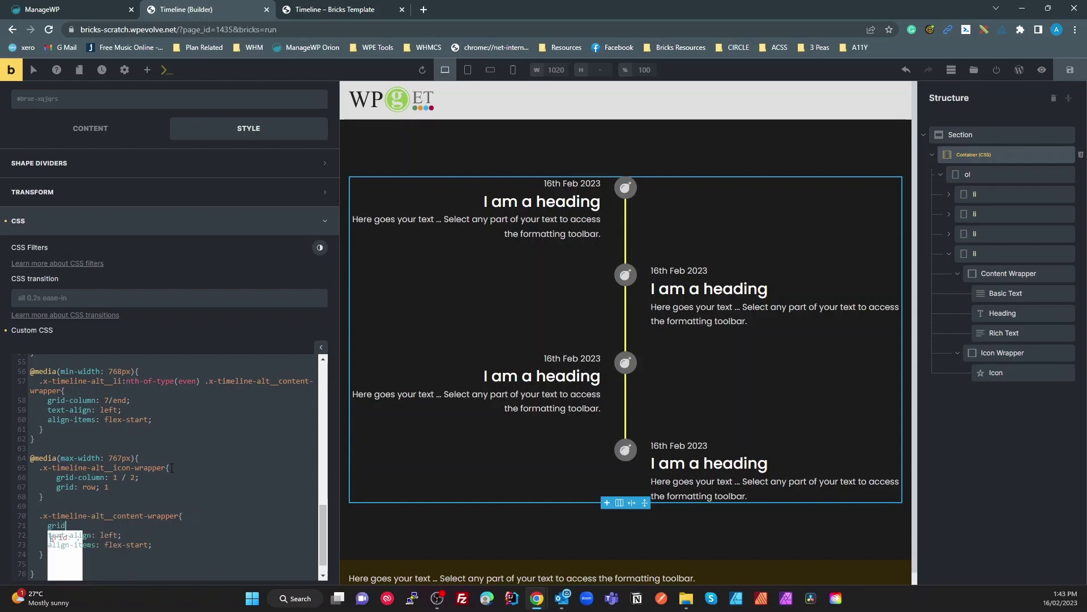
{"action": "type", "text": "-colimn"}
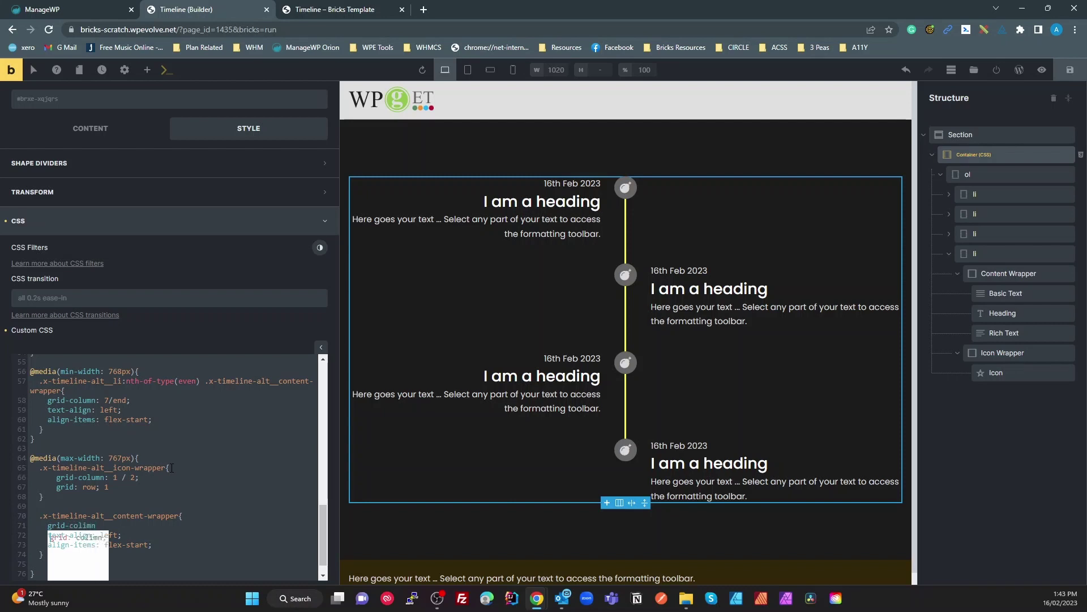
{"action": "key", "text": "BackSpace"}
{"action": "key", "text": "BackSpace"}
{"action": "key", "text": "BackSpace"}
{"action": "type", "text": "umn: "}
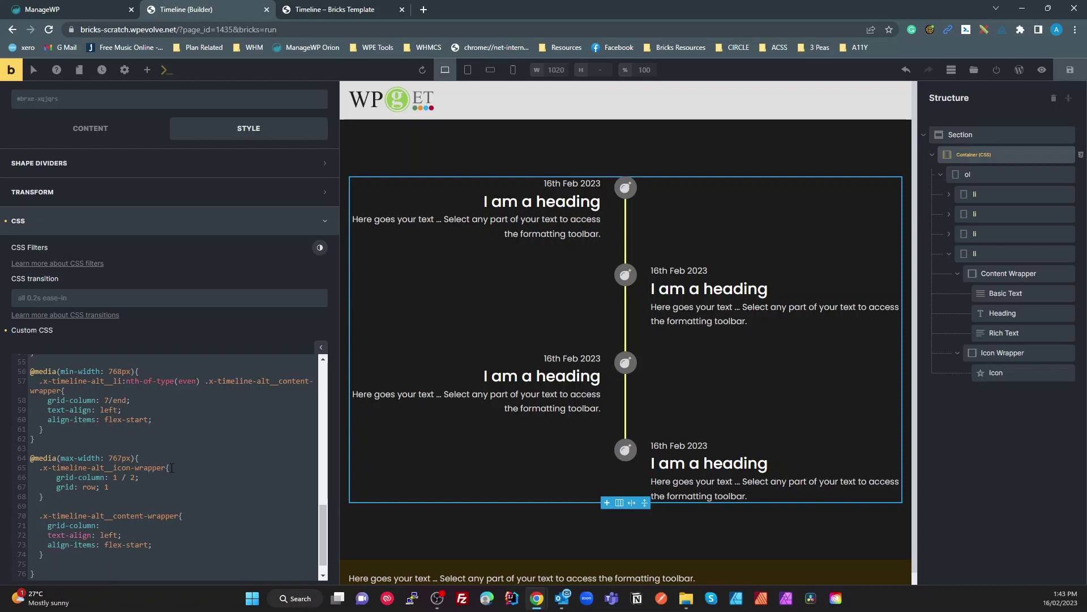
{"action": "type", "text": "2 / end;"}
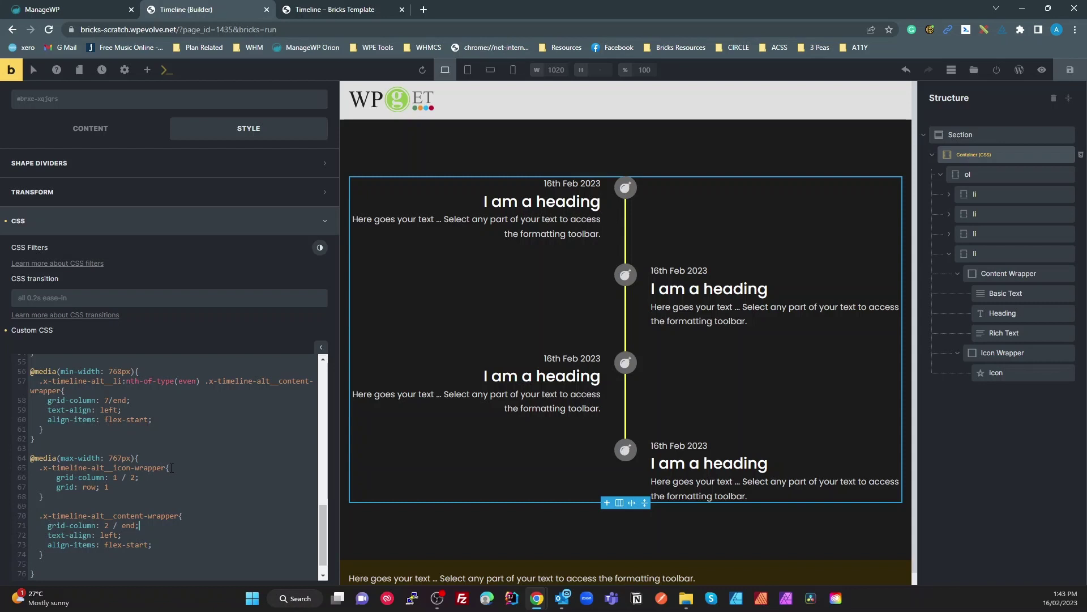
Preview the timeline at the 766 px wide mobile breakpoint and save the template.
{"action": "left_click", "coordinate": [469, 70]}
{"action": "left_click", "coordinate": [490, 73]}
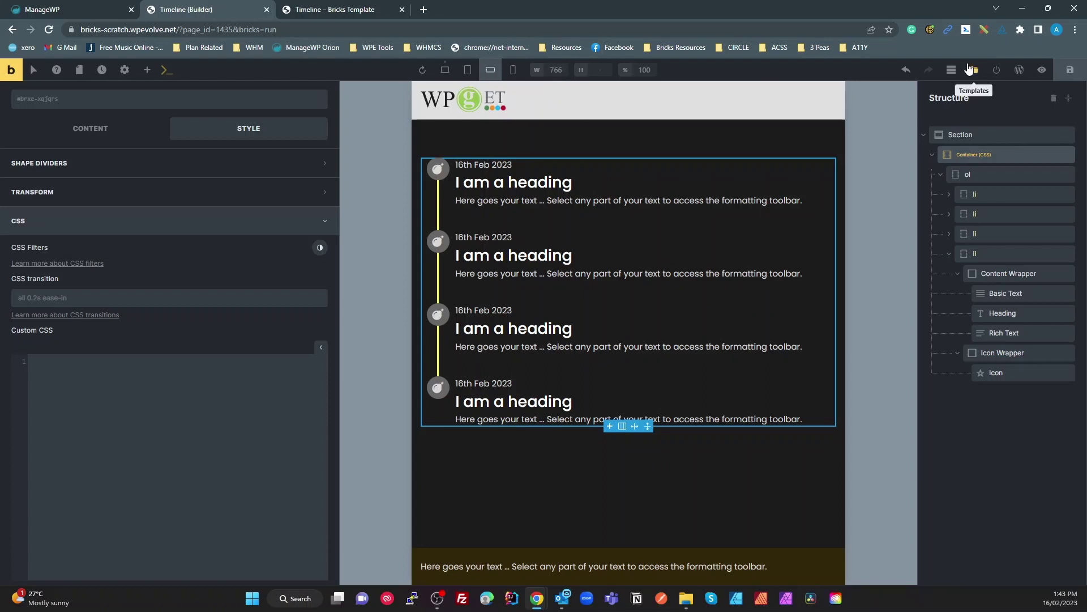
{"action": "left_click", "coordinate": [1070, 69]}
Reload the Timeline page on the front end and check the alternating desktop layout.
{"action": "left_click", "coordinate": [320, 10]}
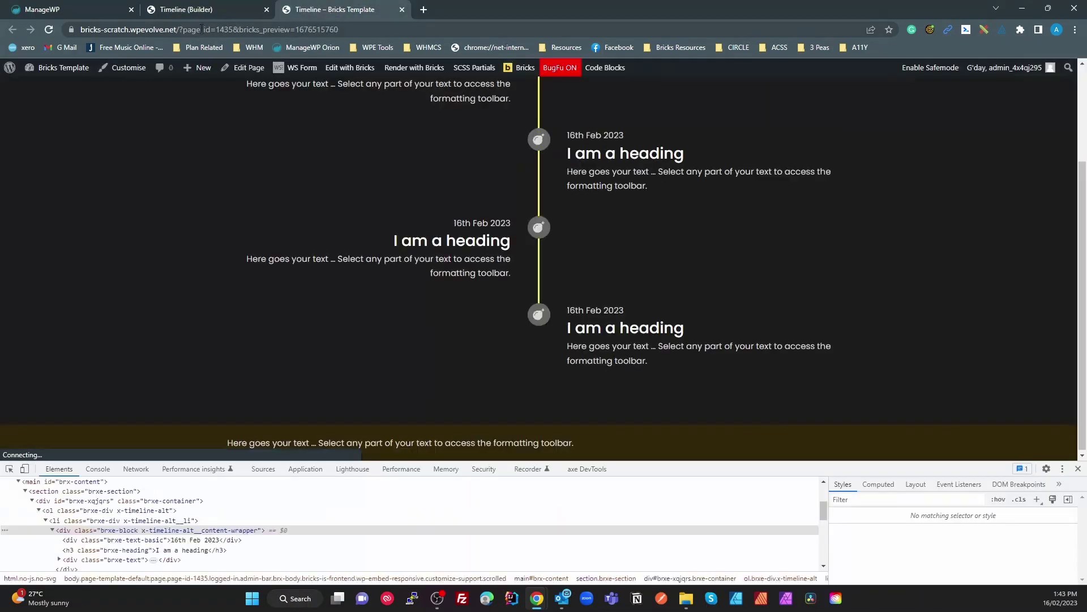
{"action": "left_click", "coordinate": [49, 30]}
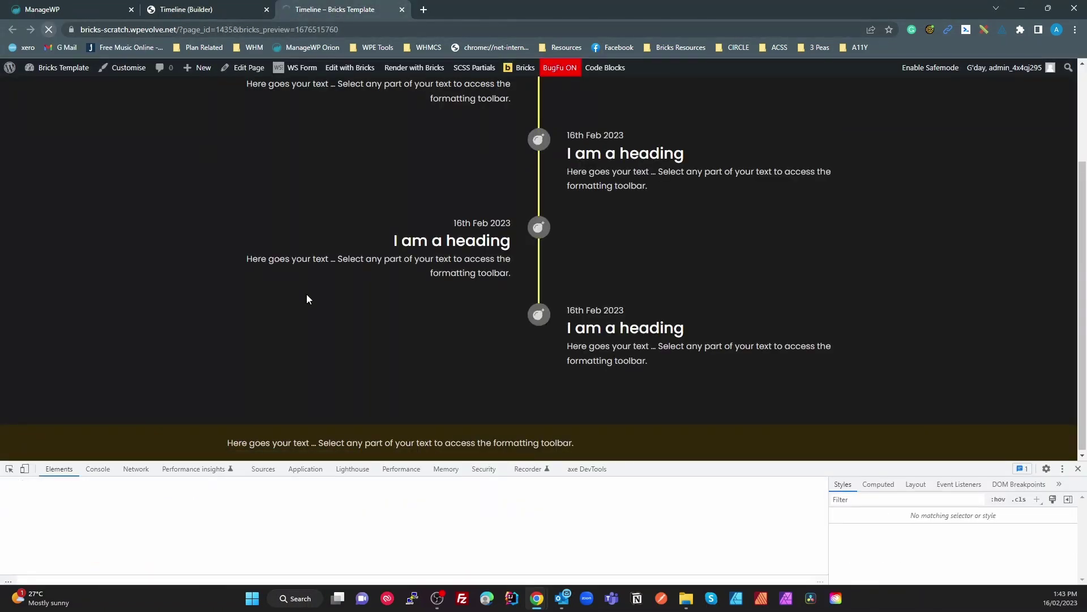
{"action": "scroll", "coordinate": [293, 307], "scroll_direction": "up", "scroll_amount": 2}
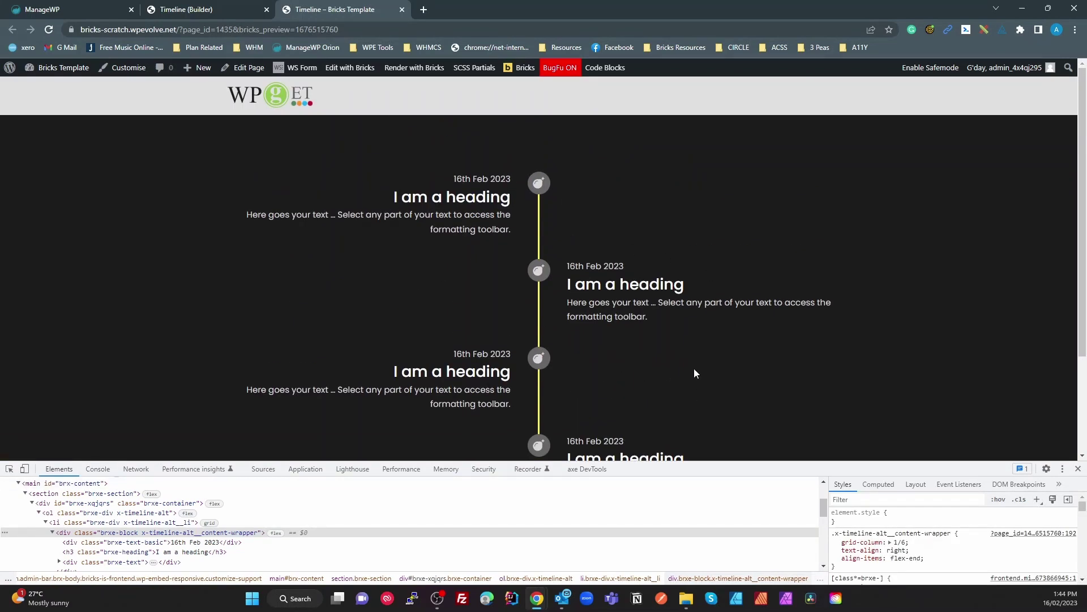
{"action": "scroll", "coordinate": [694, 371], "scroll_direction": "down", "scroll_amount": 2}
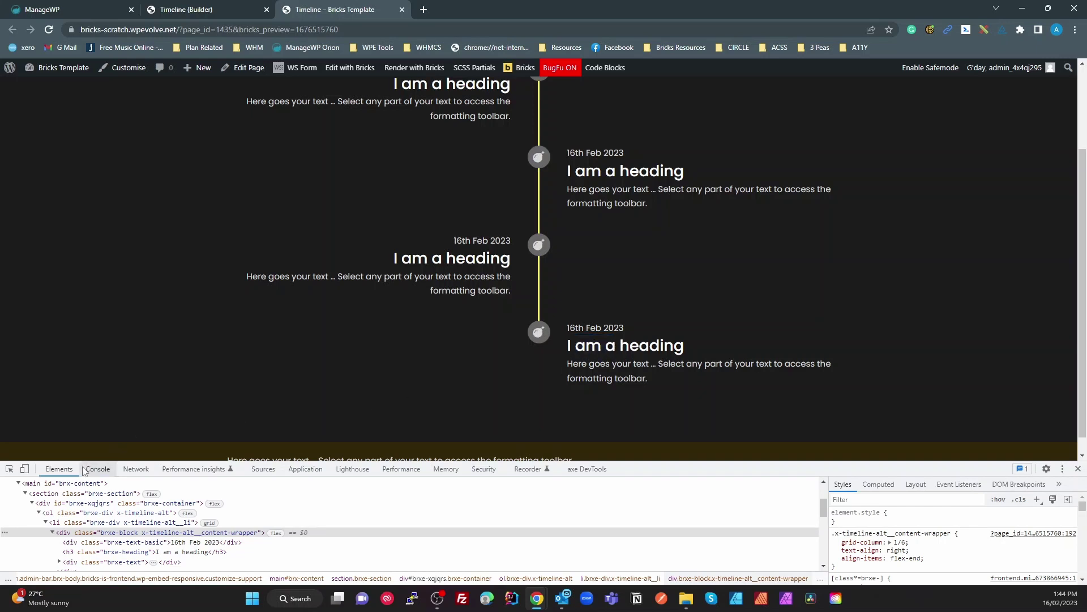
Emulate a 767 px wide responsive viewport at 100% zoom and examine the mobile timeline layout on the front-end page.
{"action": "left_click", "coordinate": [25, 469]}
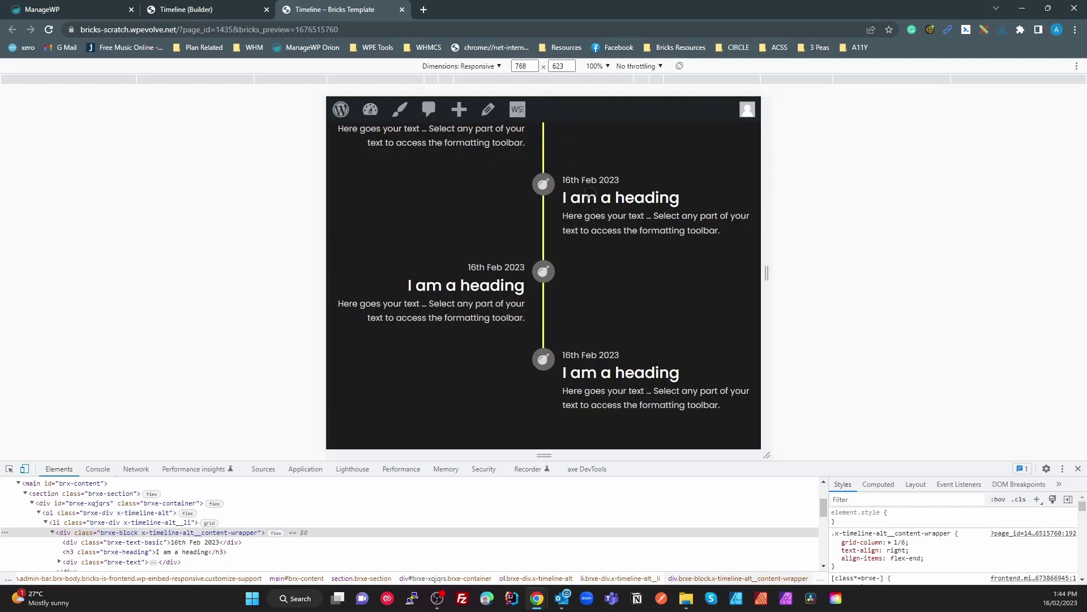
{"action": "scroll", "coordinate": [586, 198], "scroll_direction": "up", "scroll_amount": 2}
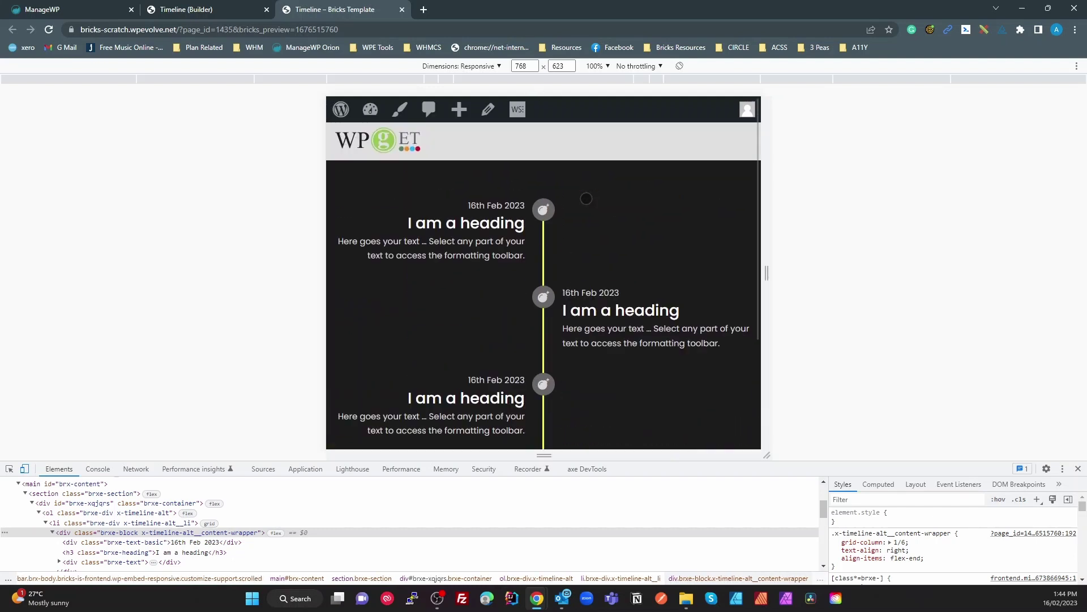
{"action": "left_click", "coordinate": [533, 69]}
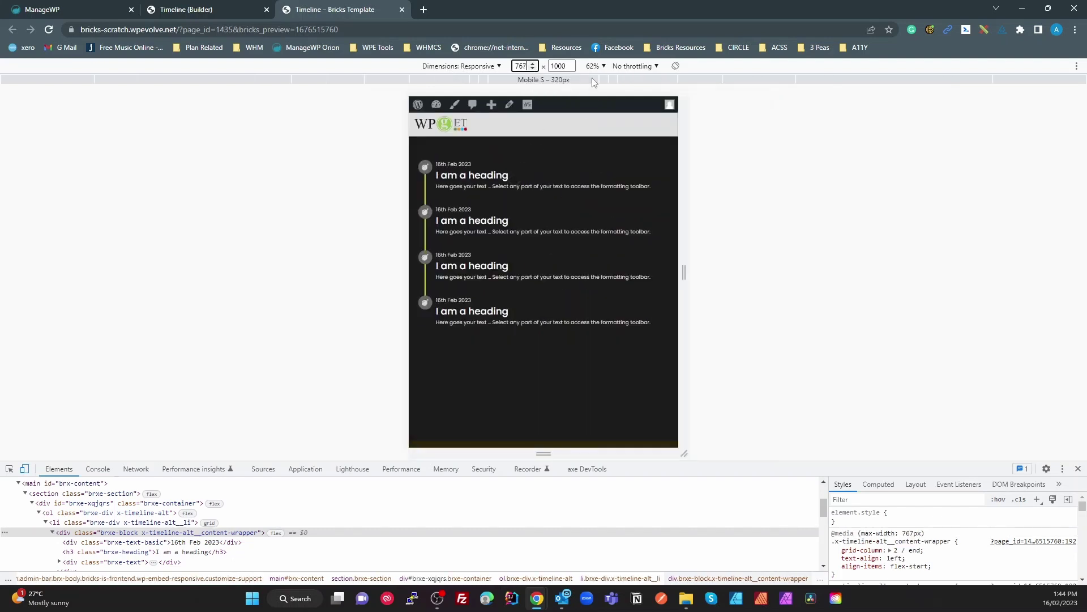
{"action": "left_click", "coordinate": [596, 66]}
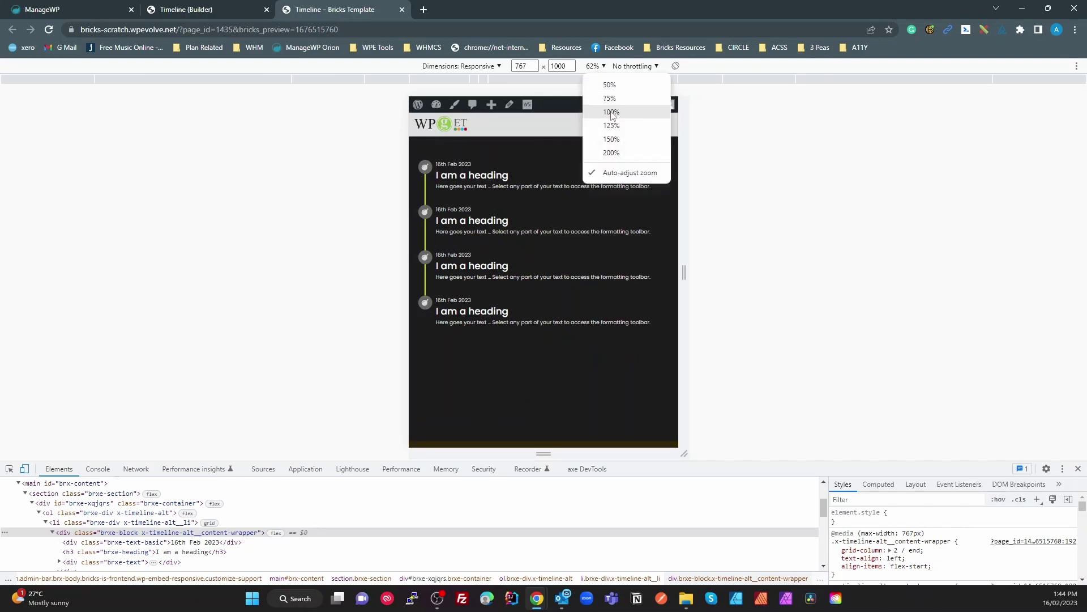
{"action": "left_click", "coordinate": [611, 112]}
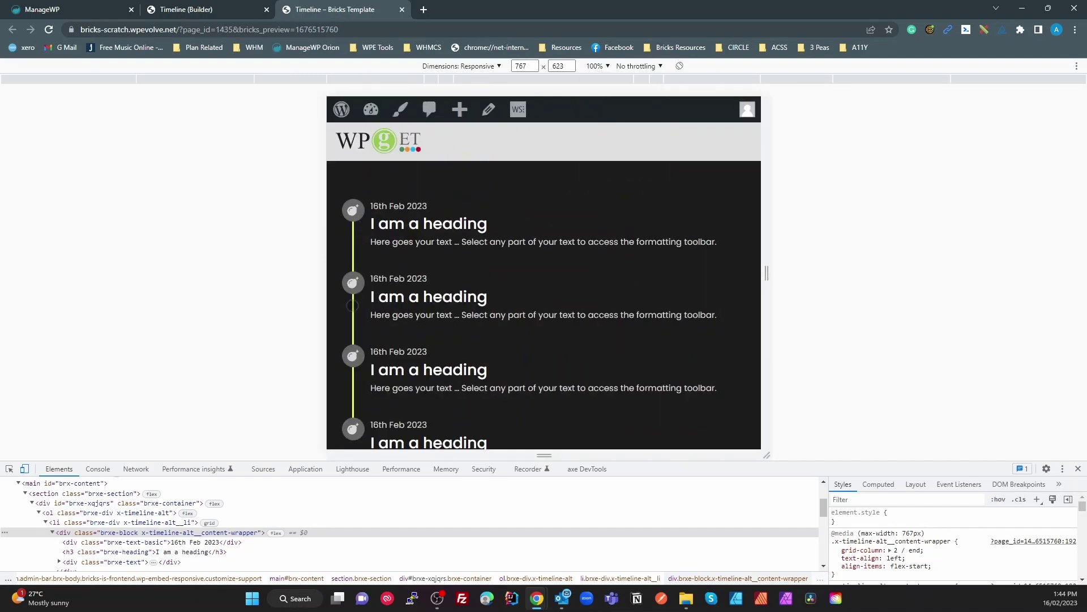
{"action": "scroll", "coordinate": [475, 297], "scroll_direction": "down", "scroll_amount": 2}
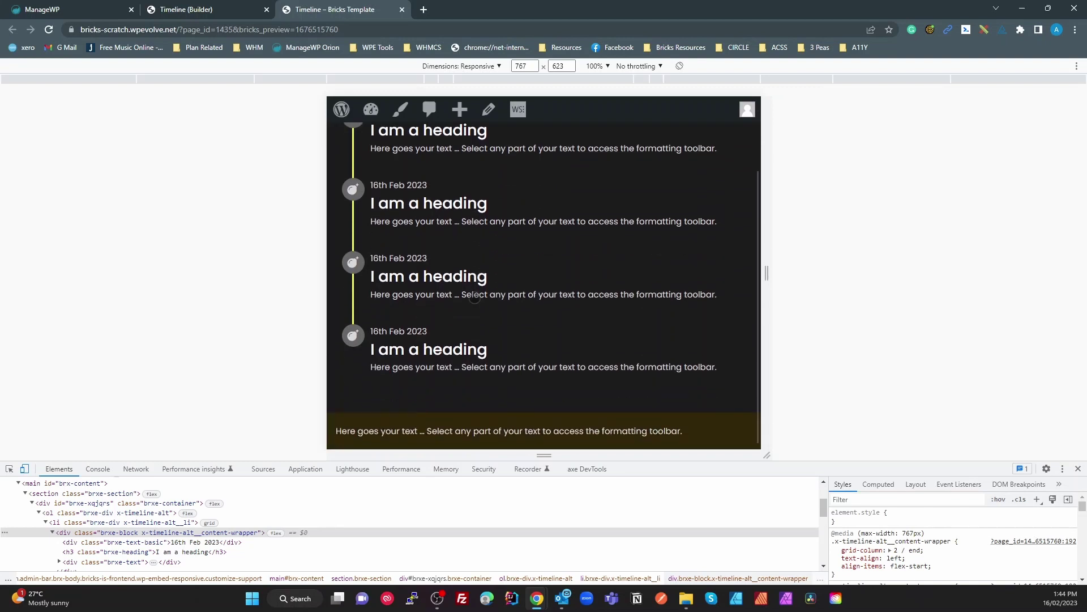
{"action": "scroll", "coordinate": [458, 195], "scroll_direction": "up", "scroll_amount": 3}
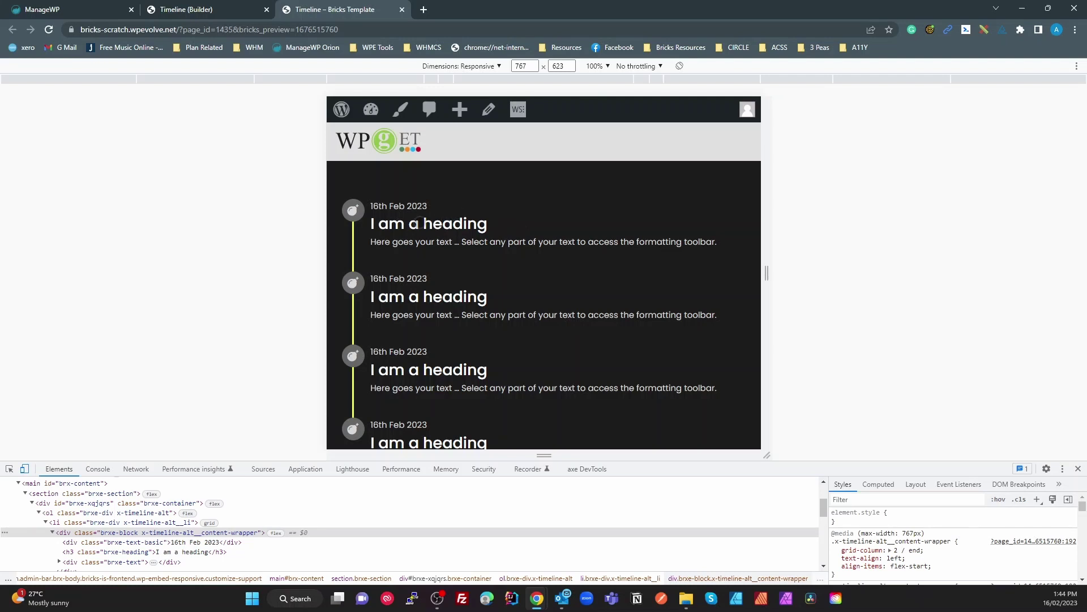
{"action": "scroll", "coordinate": [453, 278], "scroll_direction": "down", "scroll_amount": 1}
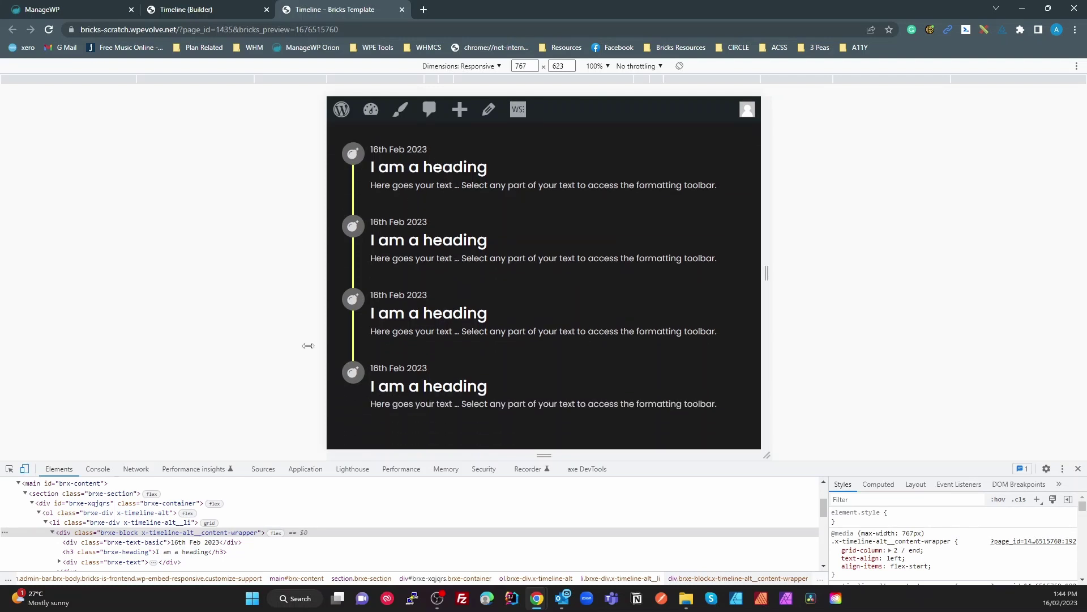
Turn off device emulation, then return to the builder at the desktop breakpoint and review the custom CSS.
{"action": "left_click", "coordinate": [25, 469]}
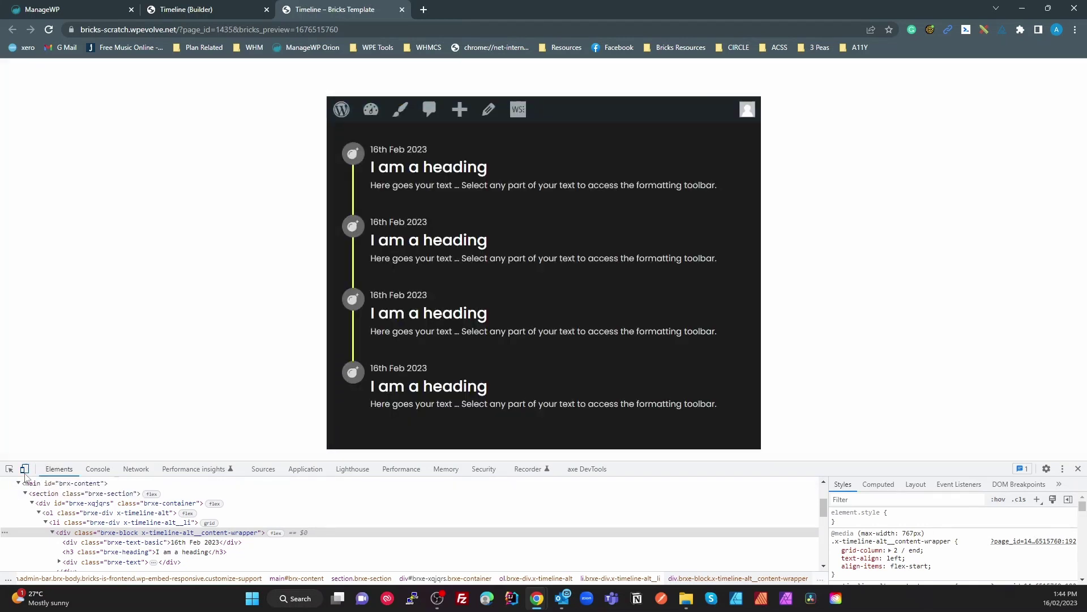
{"action": "left_click", "coordinate": [198, 10]}
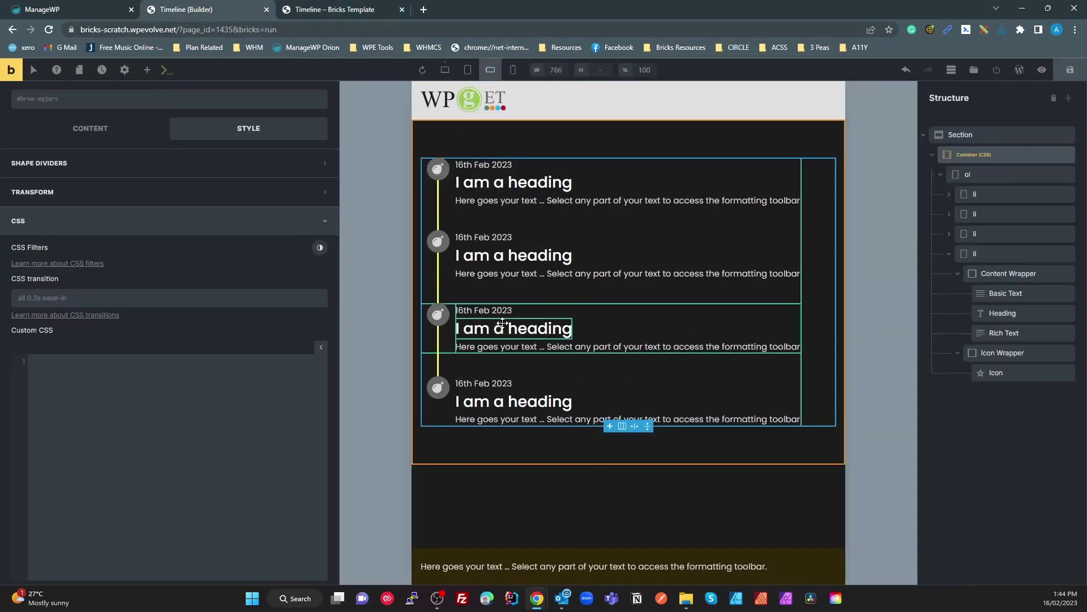
{"action": "left_click", "coordinate": [445, 69]}
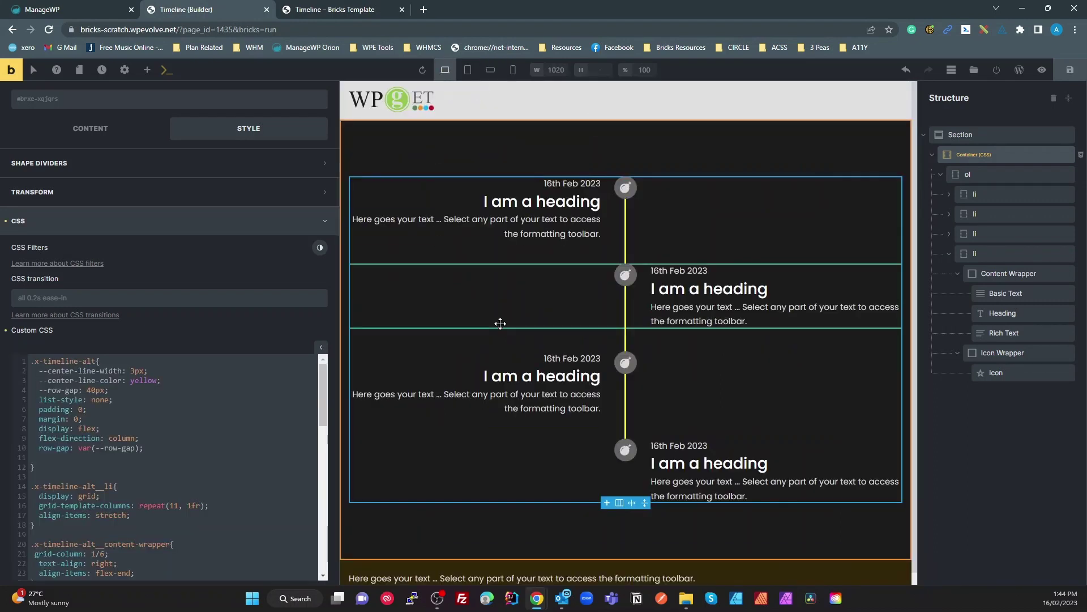
{"action": "scroll", "coordinate": [180, 448], "scroll_direction": "down", "scroll_amount": 3}
{"action": "scroll", "coordinate": [180, 448], "scroll_direction": "up", "scroll_amount": 3}
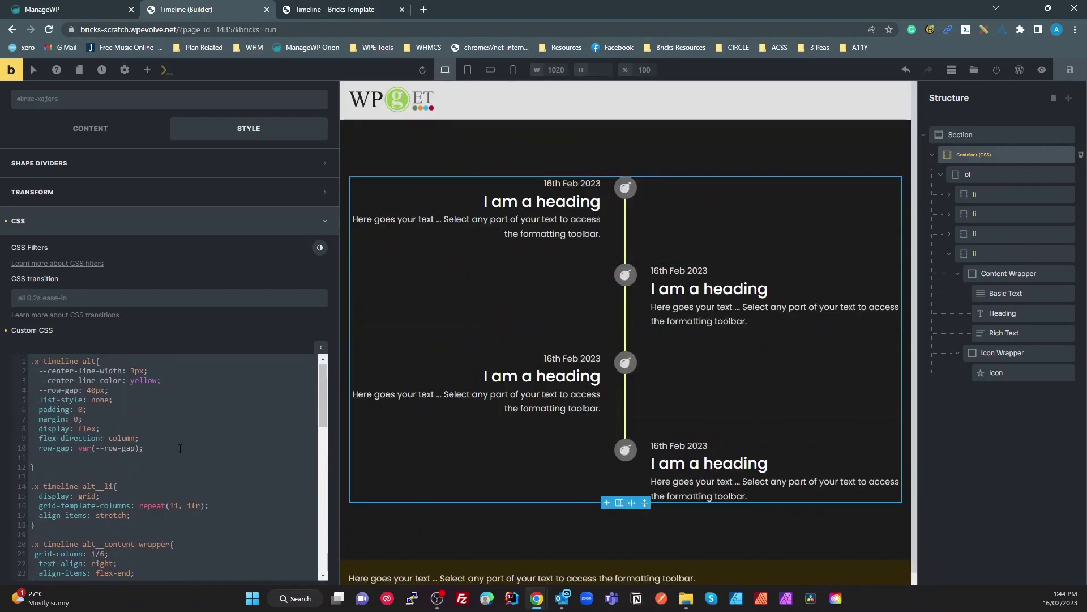
Inspect the first timeline list item's .x-timeline-alt__li element and its grid styles on the front-end page.
{"action": "key", "text": "ctrl+Tab"}
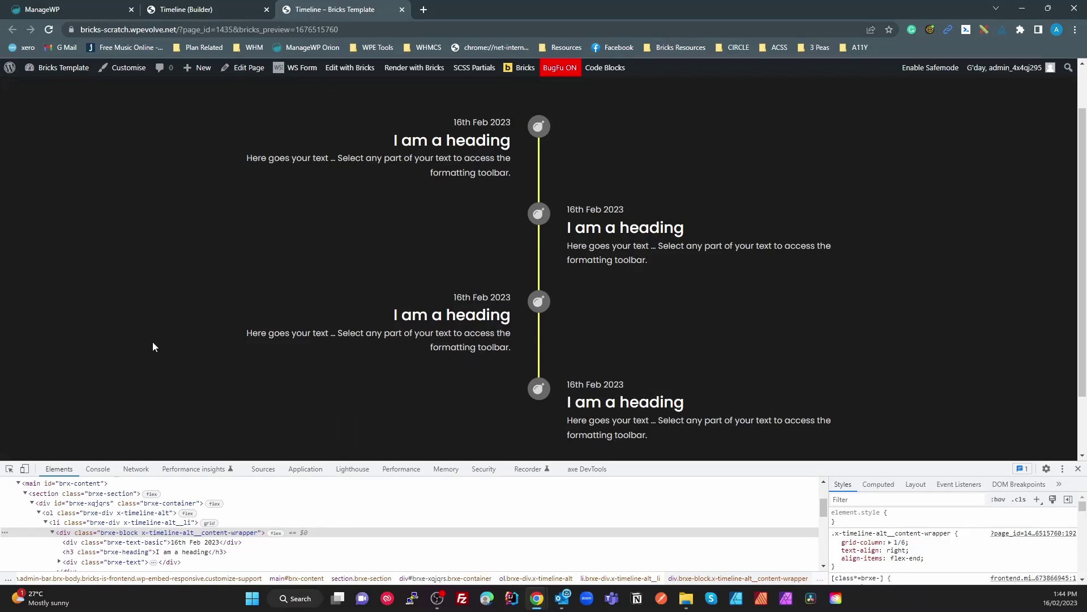
{"action": "key", "text": "F12"}
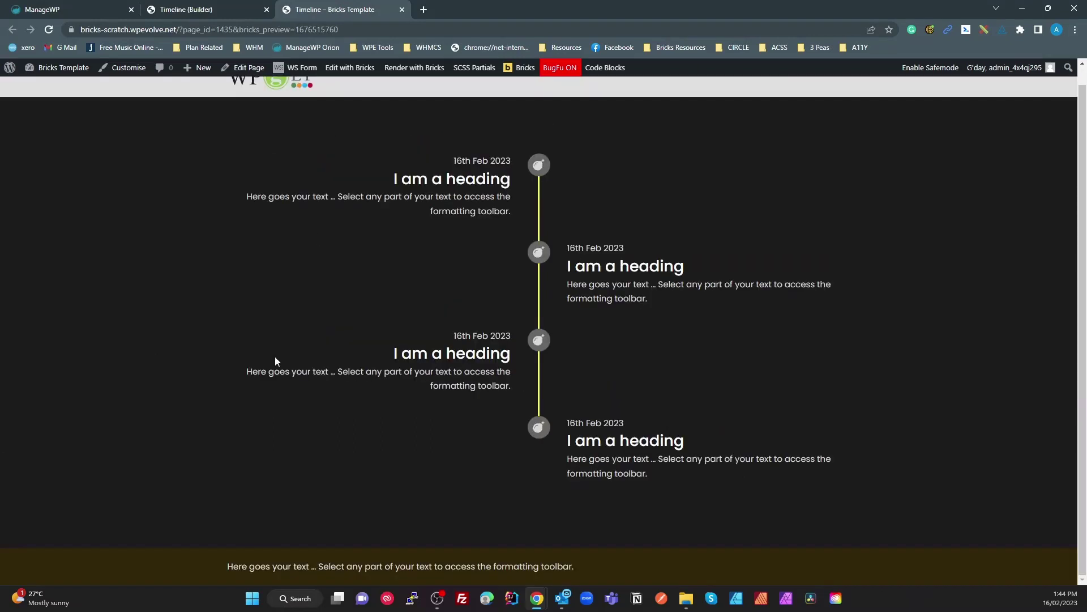
{"action": "key", "text": "F12"}
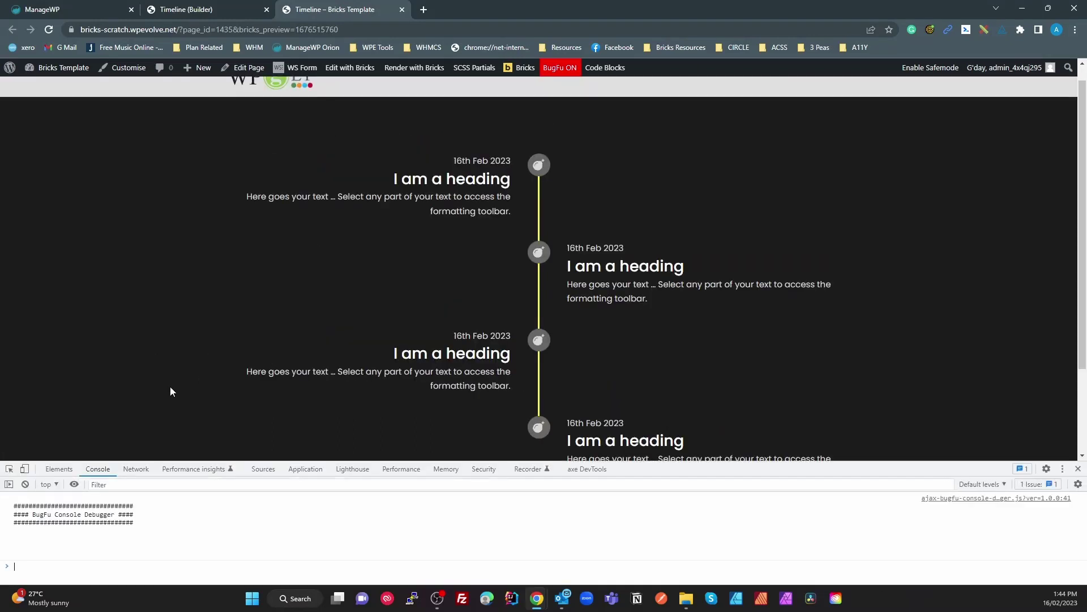
{"action": "left_click", "coordinate": [10, 468]}
{"action": "left_click", "coordinate": [483, 160]}
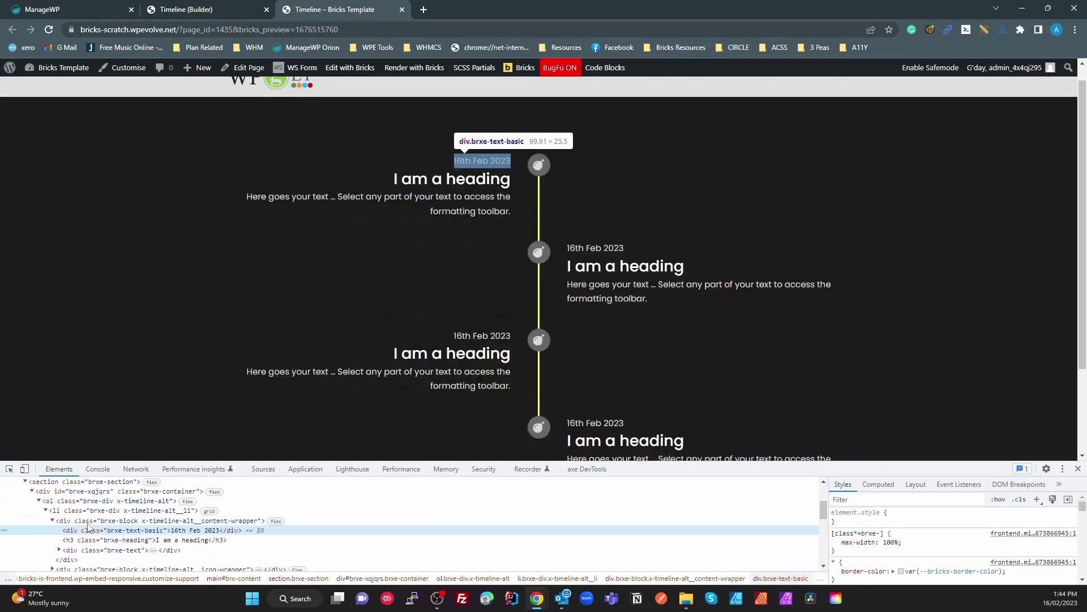
{"action": "left_click", "coordinate": [102, 510]}
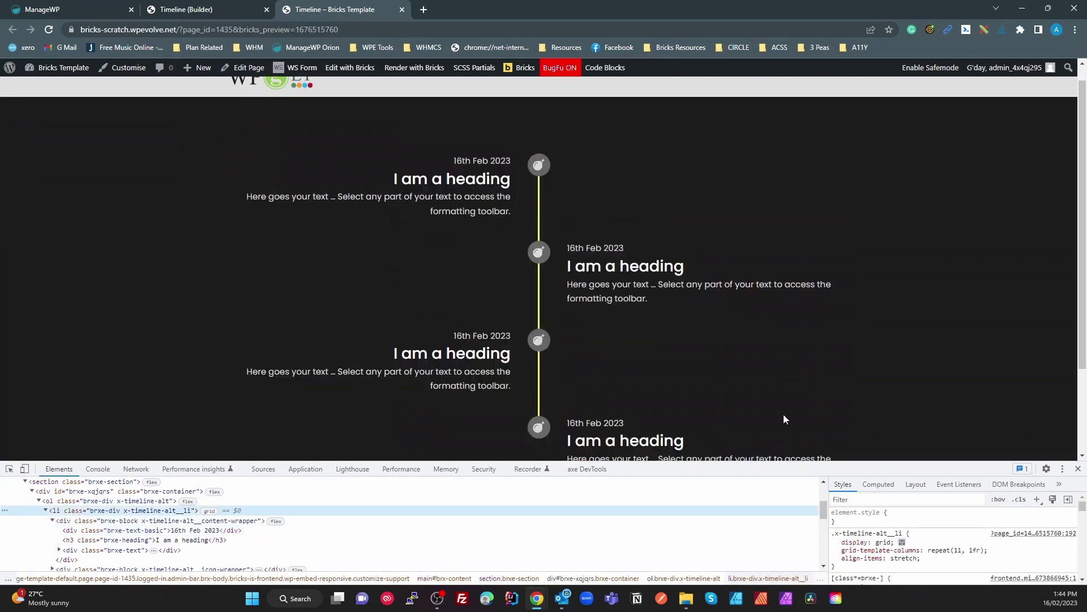
Show the grid overlays of the first two .x-timeline-alt__li items and examine their column lines on the desktop layout.
{"action": "left_click", "coordinate": [959, 484]}
{"action": "left_click", "coordinate": [916, 484]}
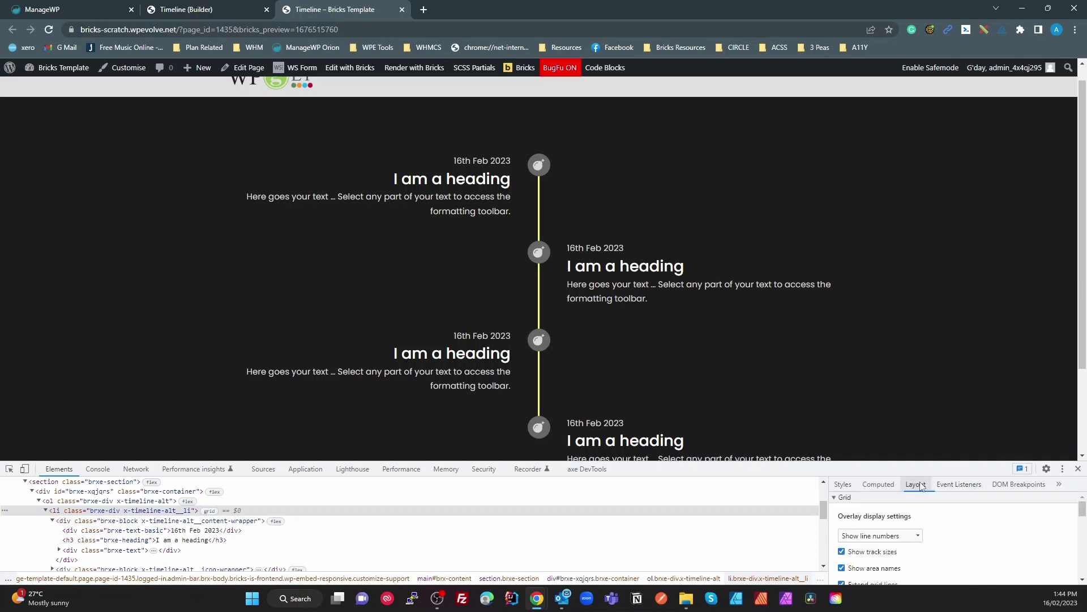
{"action": "scroll", "coordinate": [878, 535], "scroll_direction": "down", "scroll_amount": 2}
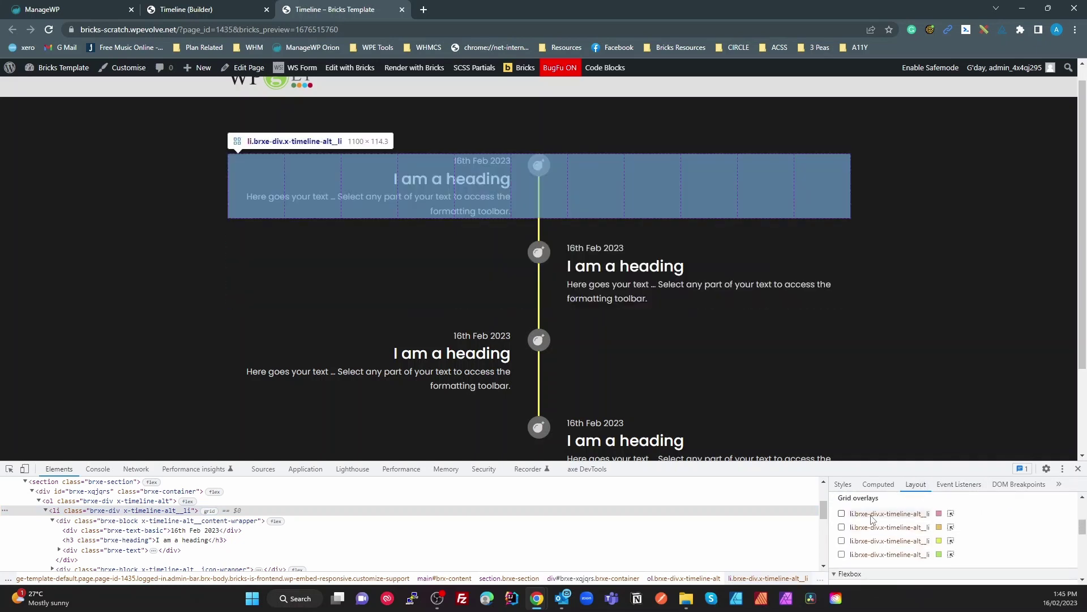
{"action": "left_click", "coordinate": [842, 513]}
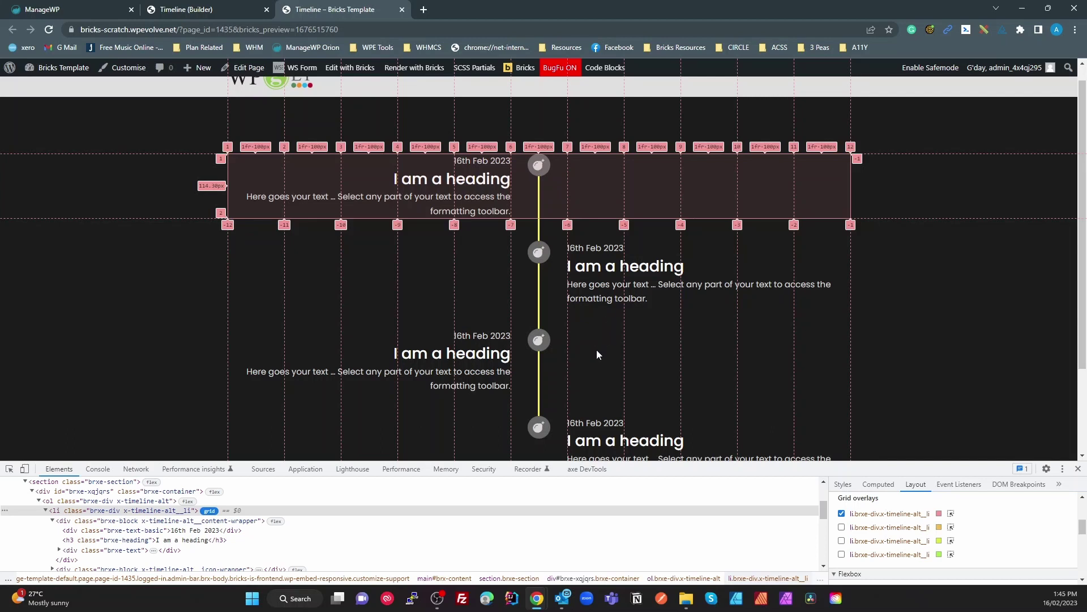
{"action": "scroll", "coordinate": [590, 341], "scroll_direction": "down", "scroll_amount": 2}
{"action": "scroll", "coordinate": [592, 346], "scroll_direction": "up", "scroll_amount": 3}
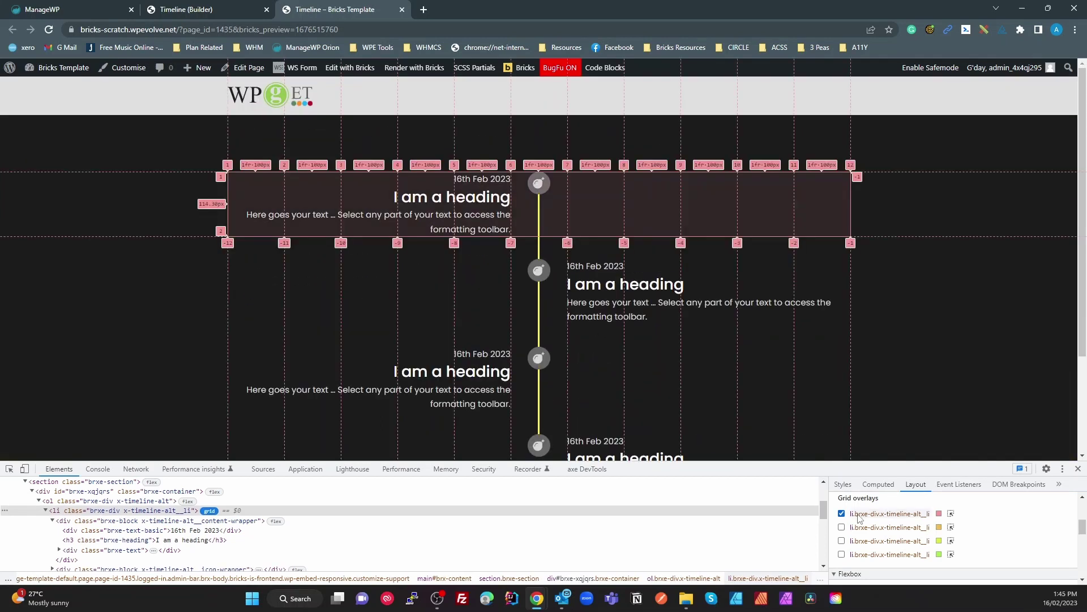
{"action": "left_click", "coordinate": [841, 527]}
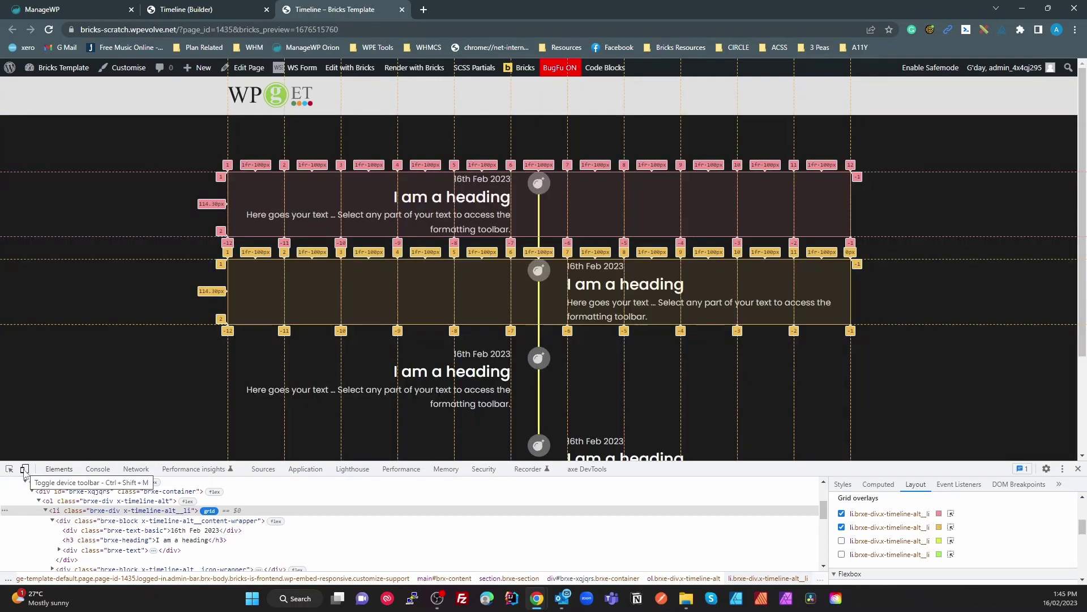
Emulate a 766 px wide responsive viewport at 100% zoom and examine the grid overlays on the mobile timeline.
{"action": "left_click", "coordinate": [24, 469]}
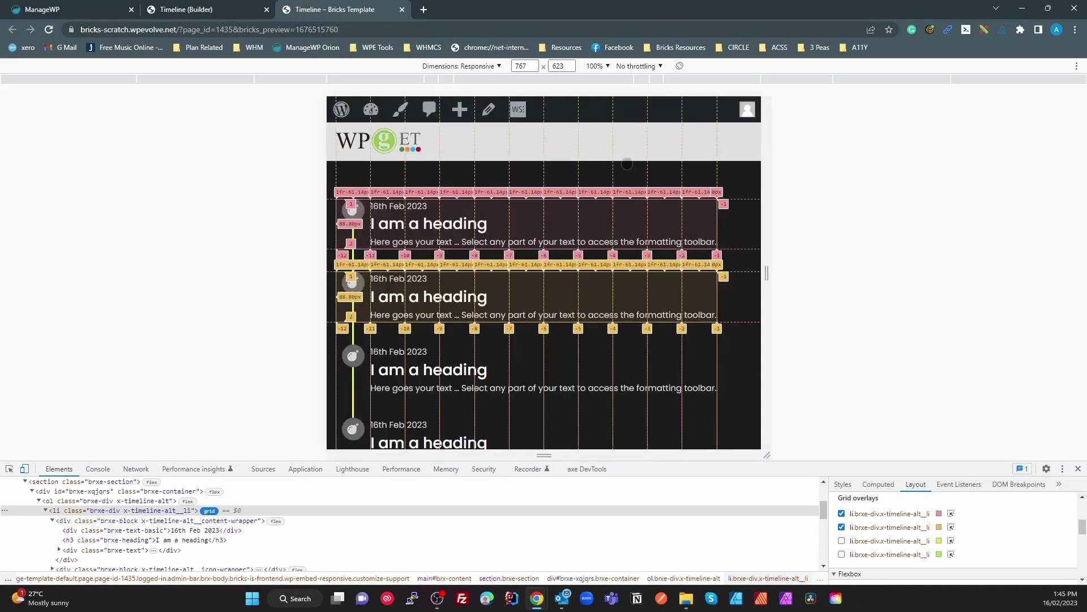
{"action": "left_click", "coordinate": [533, 69]}
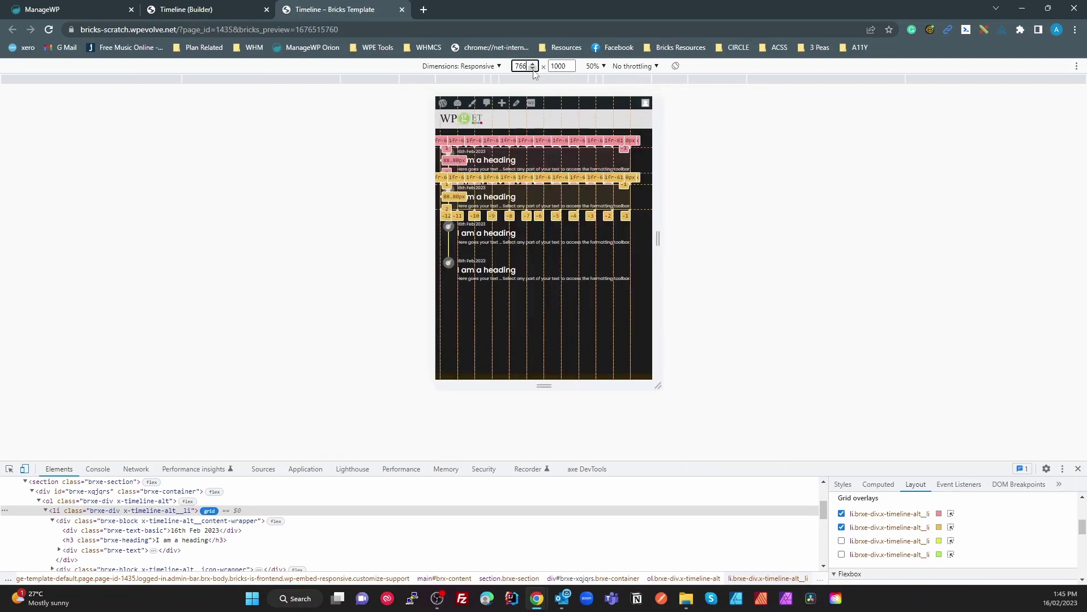
{"action": "left_click", "coordinate": [605, 66]}
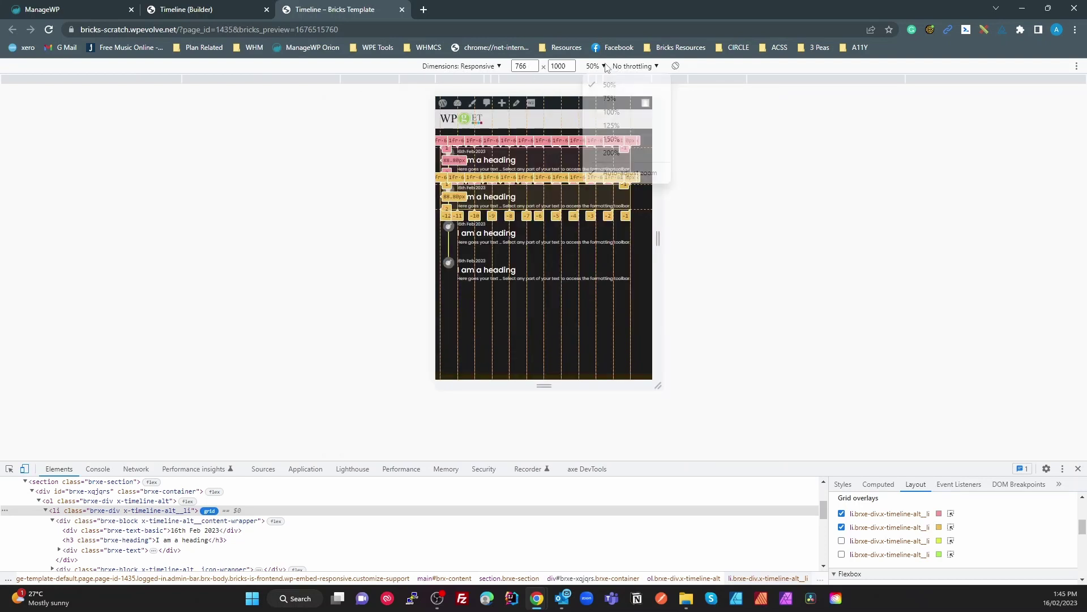
{"action": "left_click", "coordinate": [616, 113]}
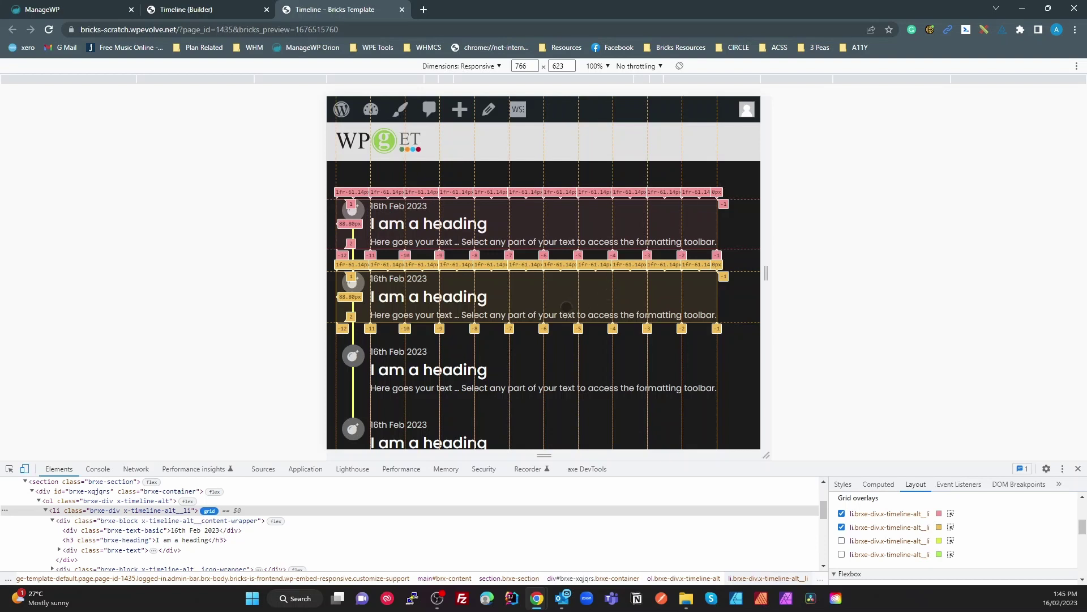
Toggle device emulation to compare the timeline's grid overlays between desktop and mobile, finishing on the desktop layout.
{"action": "left_click", "coordinate": [24, 468]}
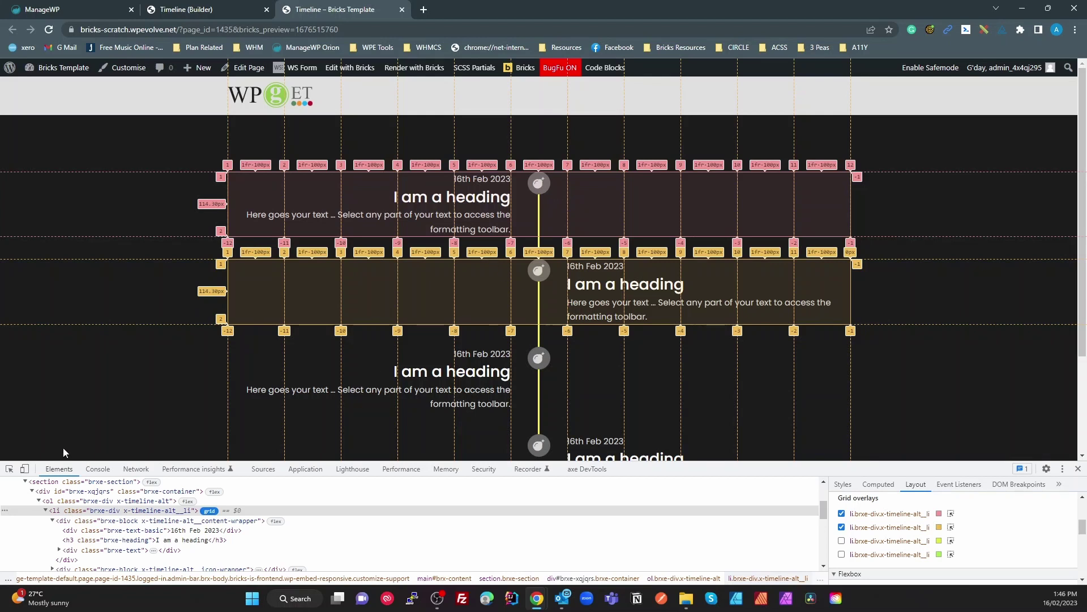
{"action": "left_click", "coordinate": [24, 468]}
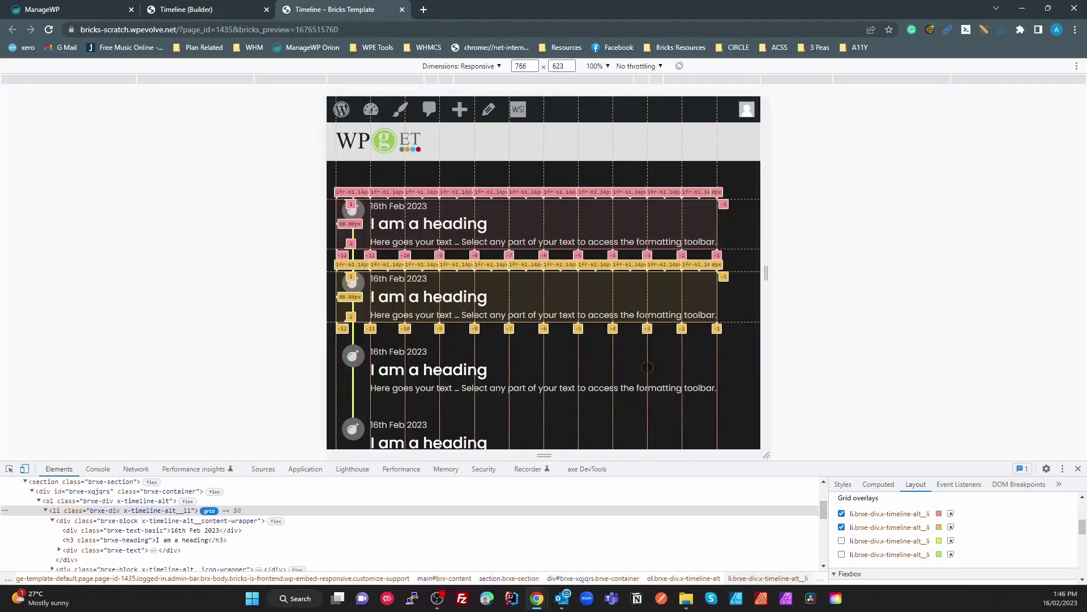
{"action": "left_click", "coordinate": [25, 468]}
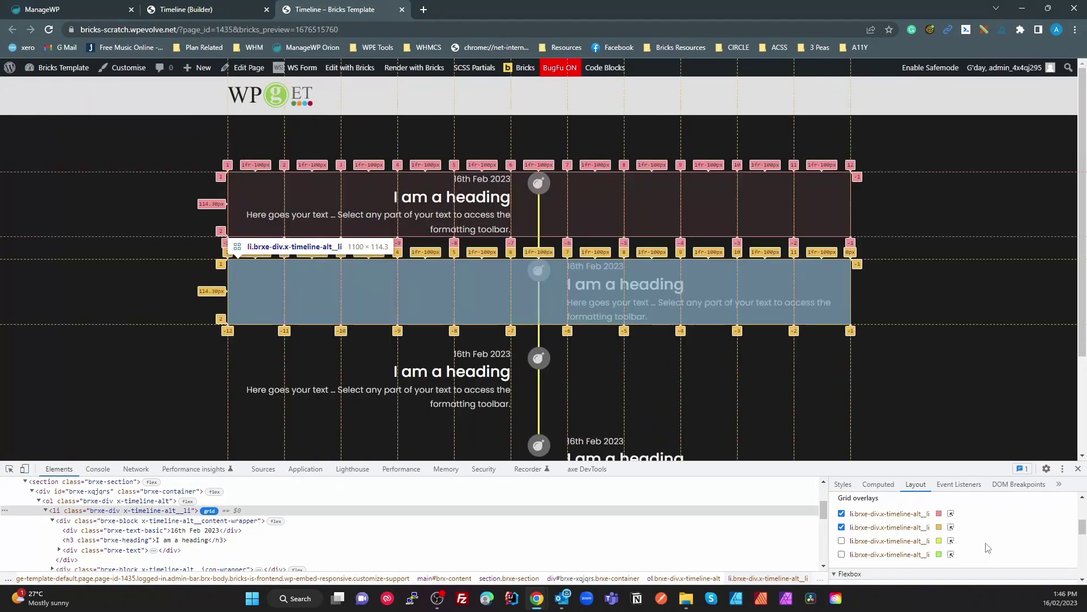
Hide the grid overlays of the first two timeline items and check the rest of the desktop timeline.
{"action": "left_click", "coordinate": [841, 526]}
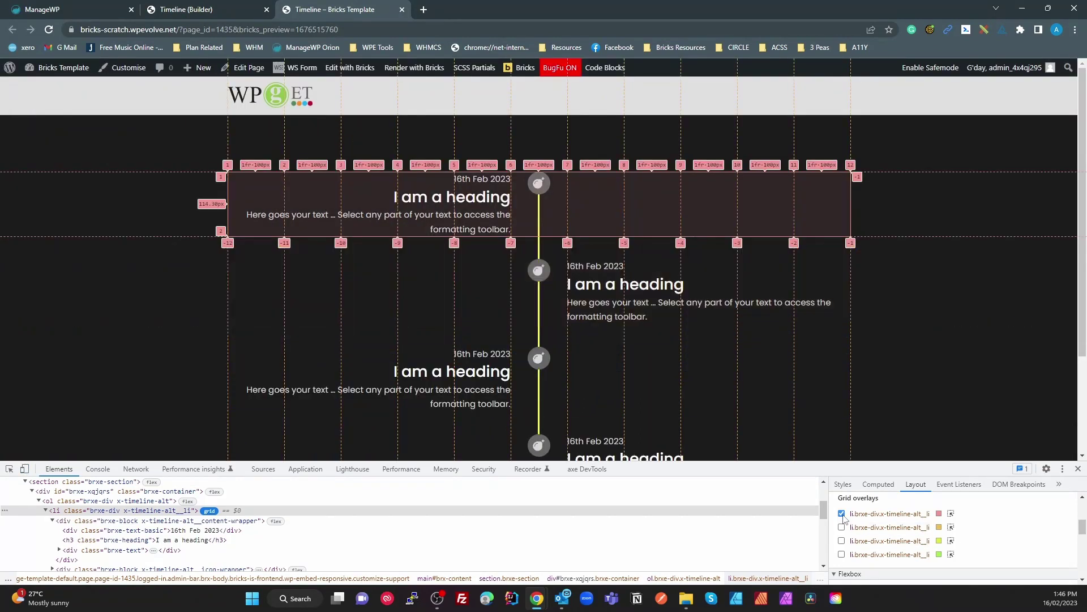
{"action": "left_click", "coordinate": [841, 513]}
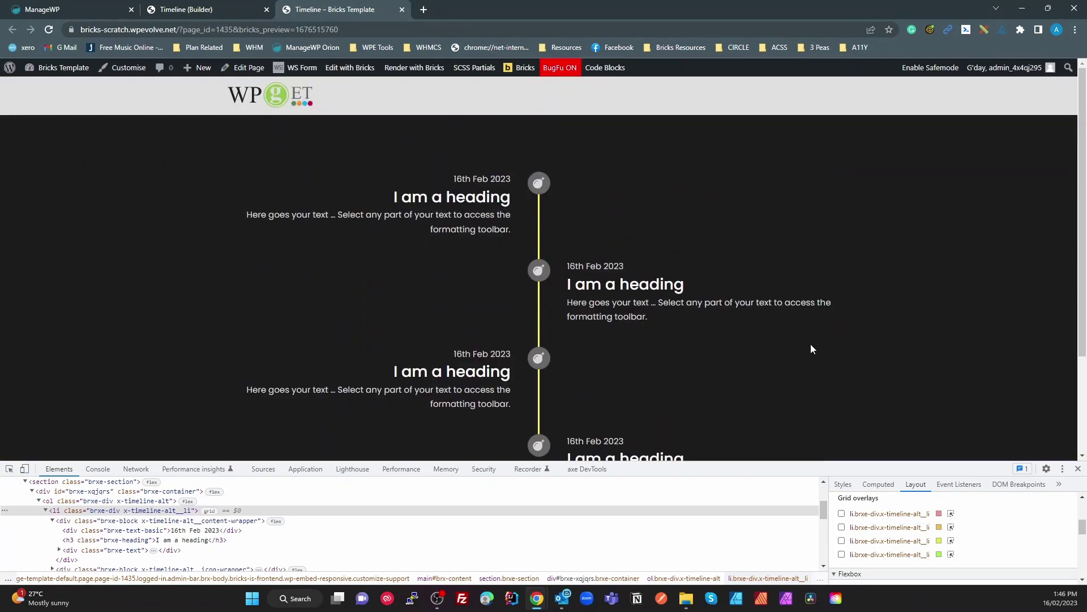
{"action": "scroll", "coordinate": [811, 349], "scroll_direction": "down", "scroll_amount": 2}
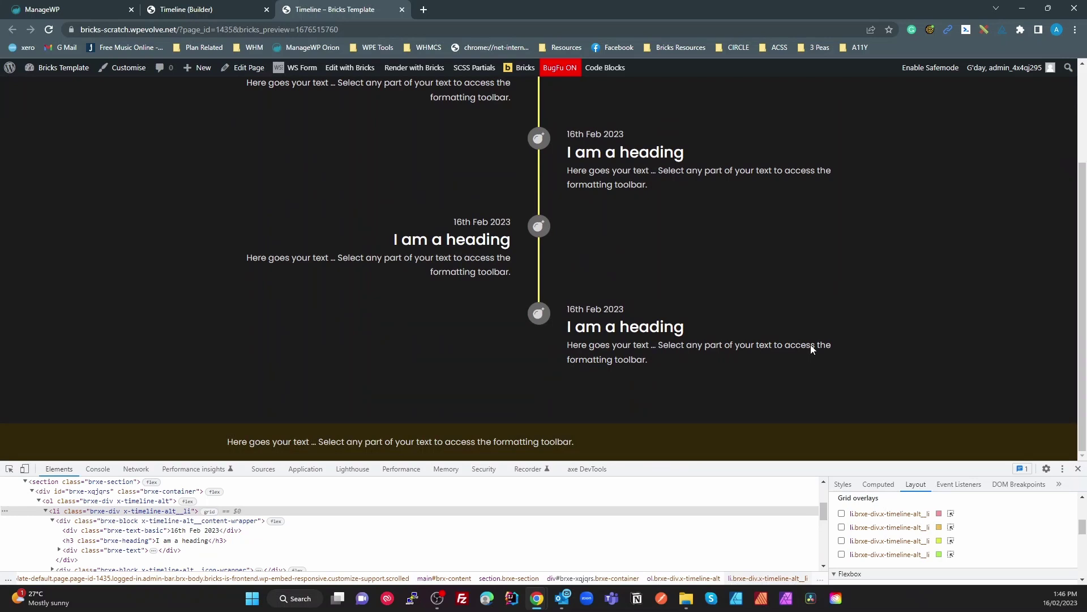